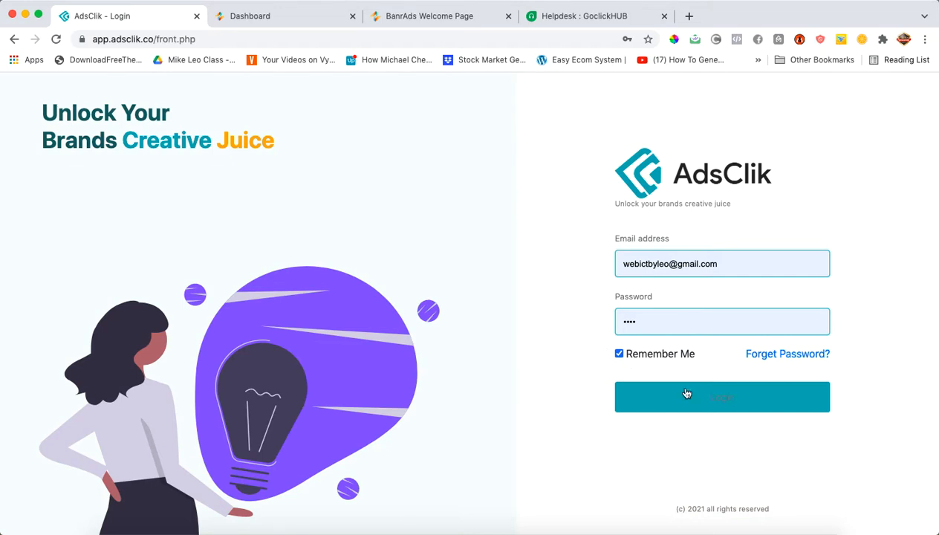
# Log in with the saved credentials and look over the dashboard's statistics and recent designs
pyautogui.click(711, 401)
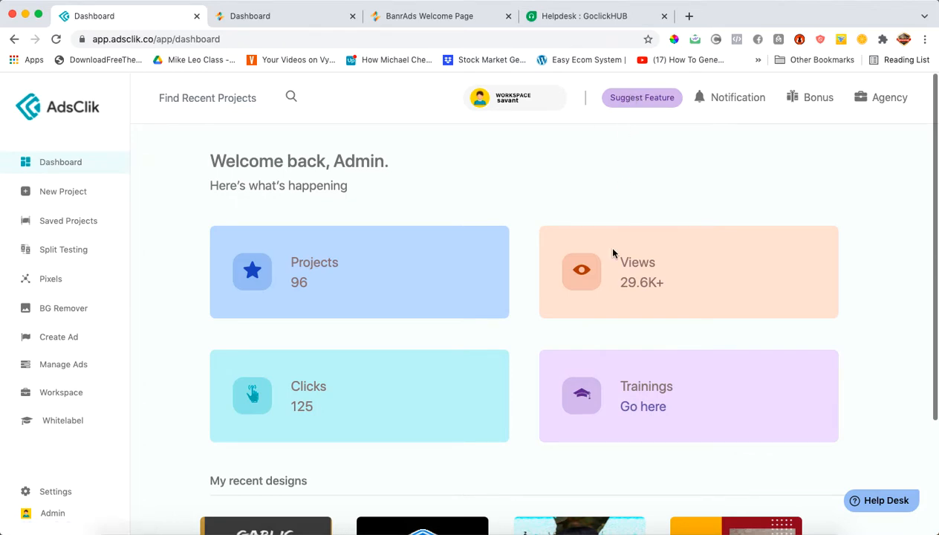
pyautogui.scroll(-1, 533, 320)
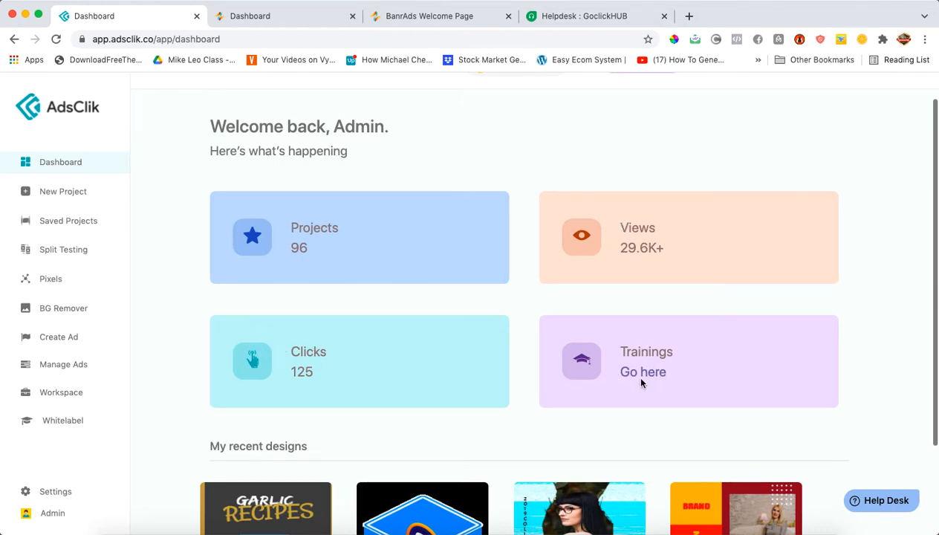
pyautogui.scroll(-3, 620, 420)
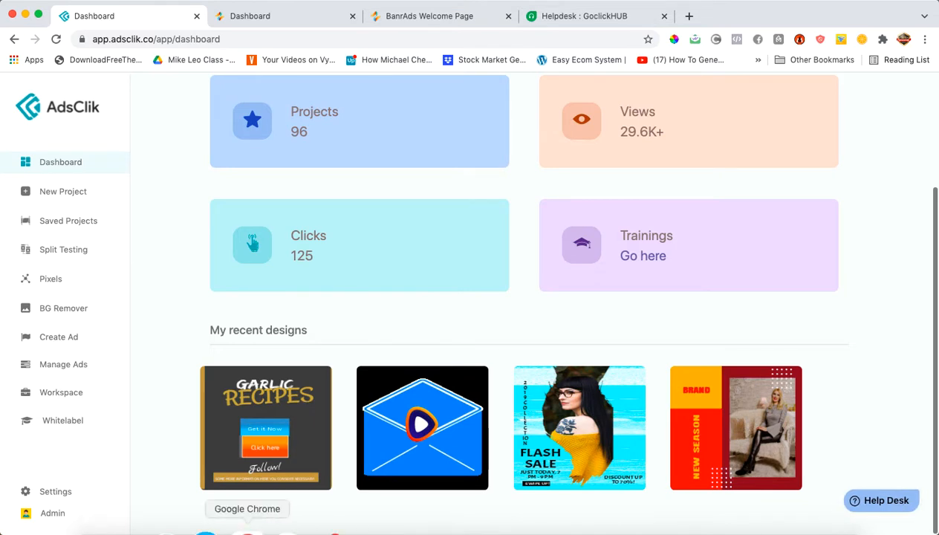
# View the account menu options and the profile settings page, and return to the dashboard
pyautogui.click(30, 512)
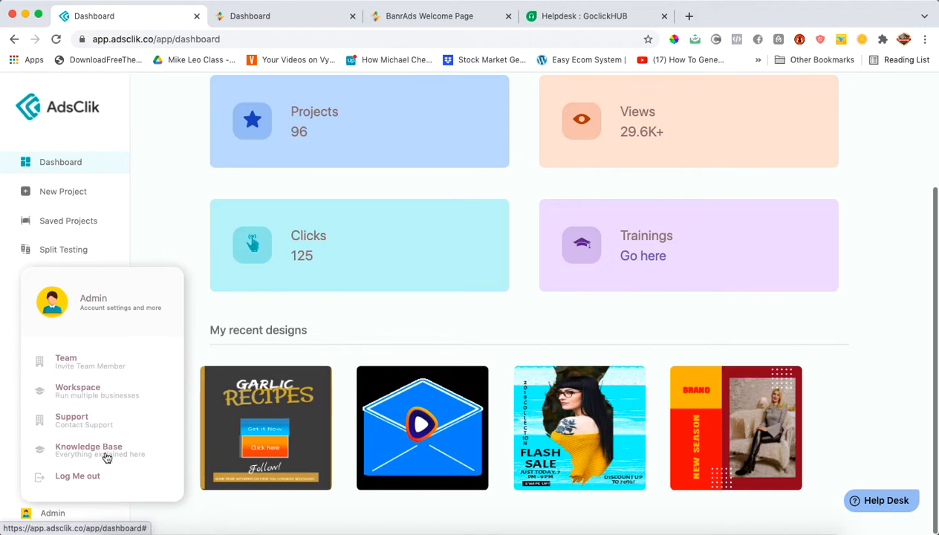
pyautogui.click(28, 512)
pyautogui.click(31, 492)
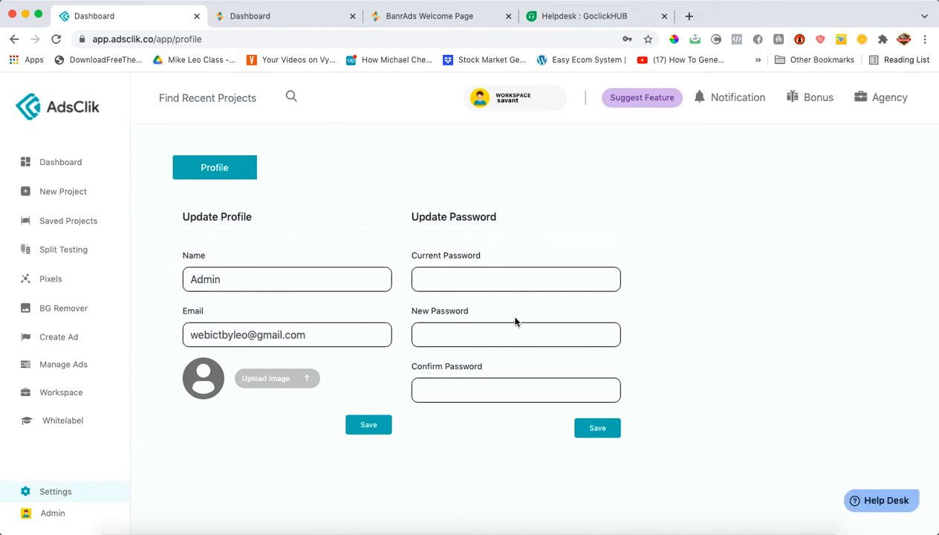
pyautogui.click(62, 165)
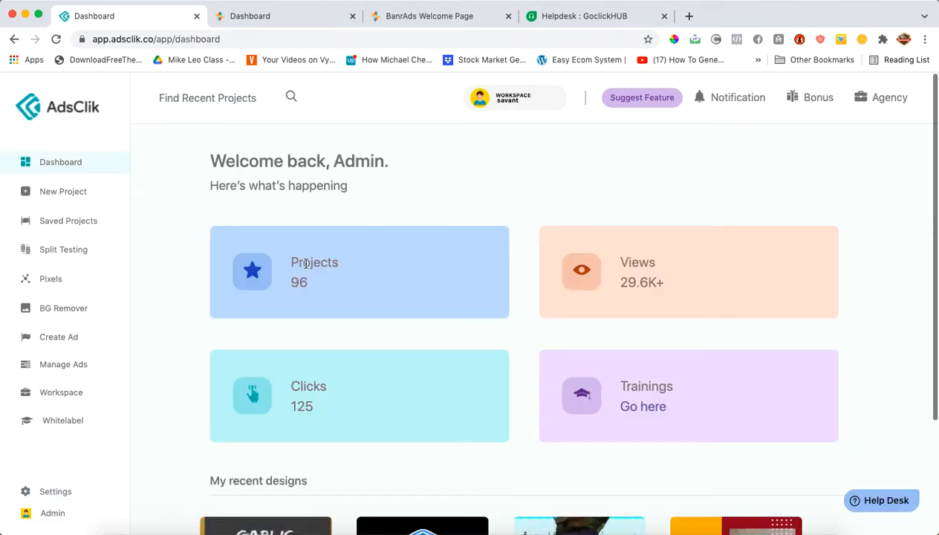
# Start a new project and browse all the available template categories
pyautogui.click(75, 192)
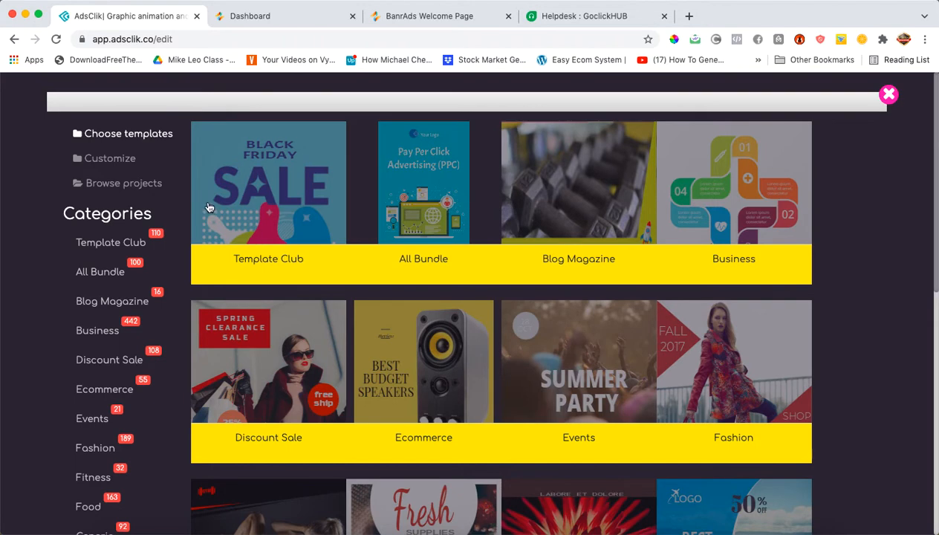
pyautogui.scroll(-7, 644, 394)
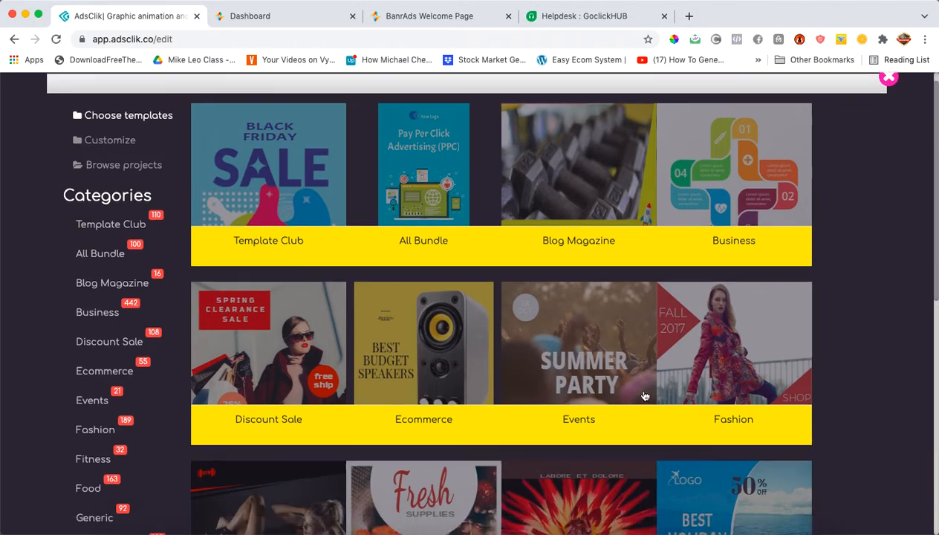
pyautogui.scroll(2, 645, 394)
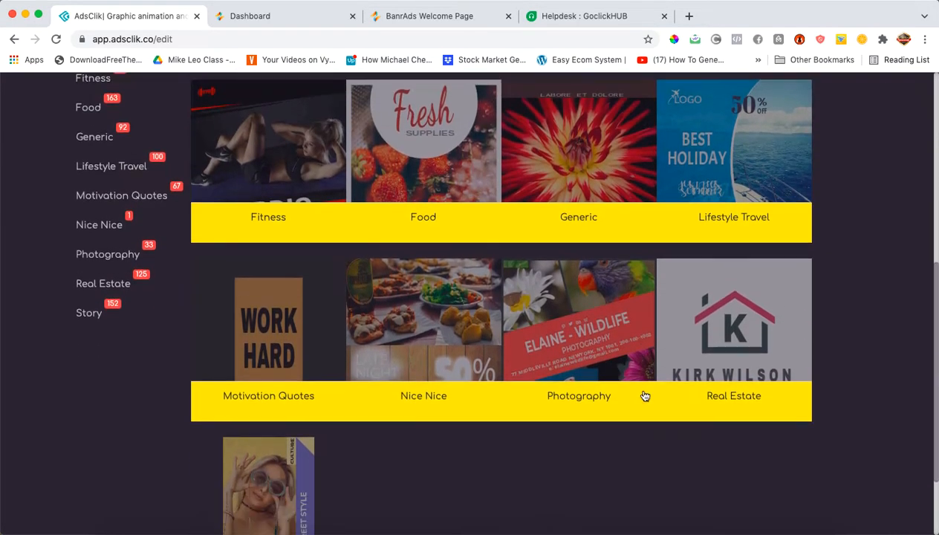
pyautogui.scroll(-2, 644, 394)
pyautogui.scroll(7, 644, 393)
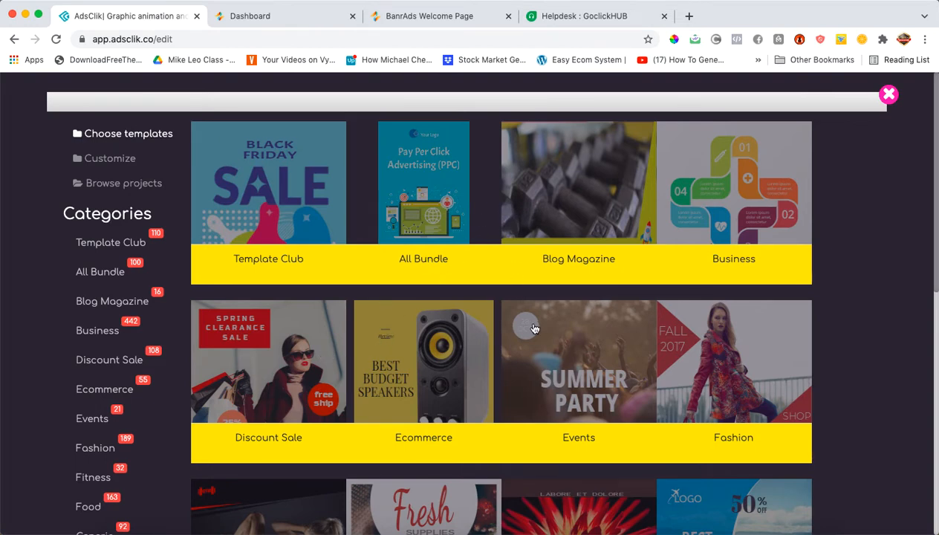
pyautogui.scroll(-3, 557, 297)
pyautogui.scroll(-5, 557, 297)
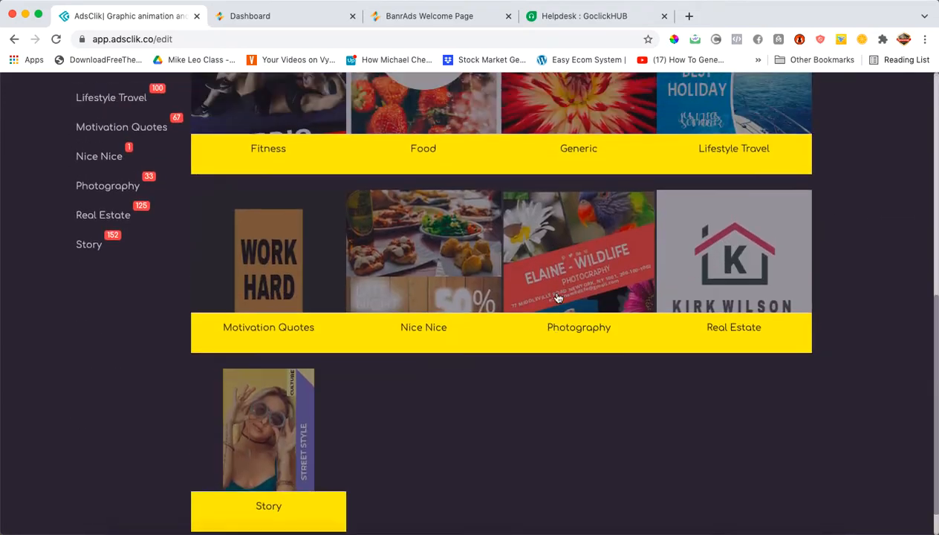
pyautogui.scroll(10, 557, 297)
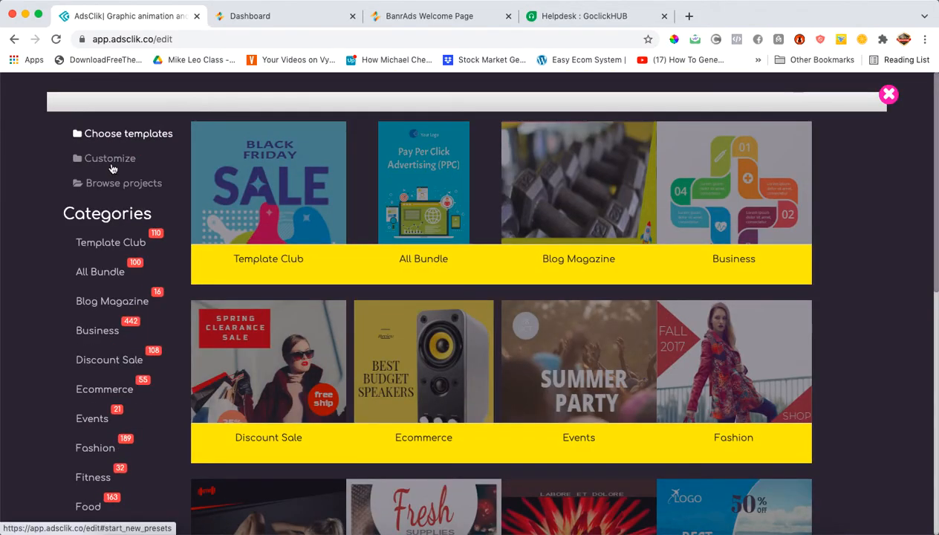
# Open the custom graphics options and examine the social media size presets for Facebook, LinkedIn, Tumblr, Twitter and Instagram
pyautogui.click(110, 160)
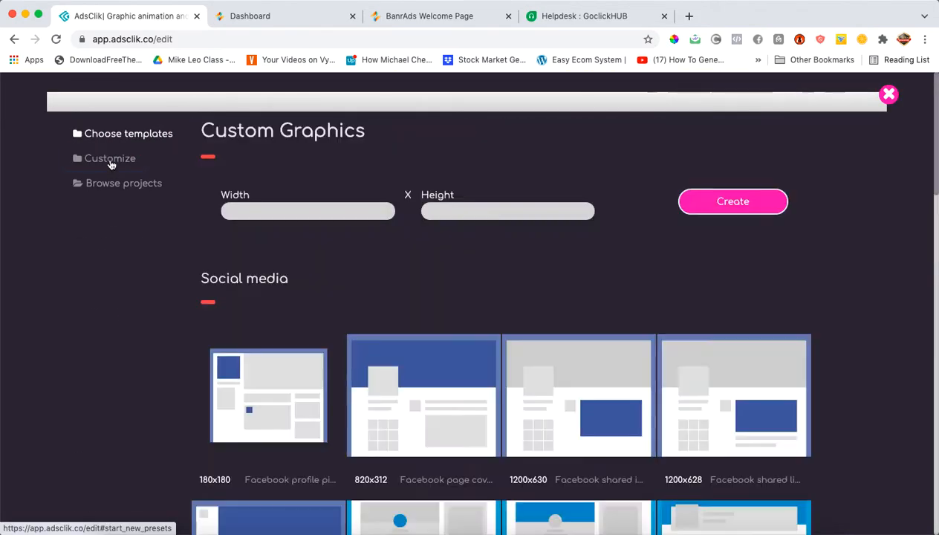
pyautogui.scroll(-4, 300, 258)
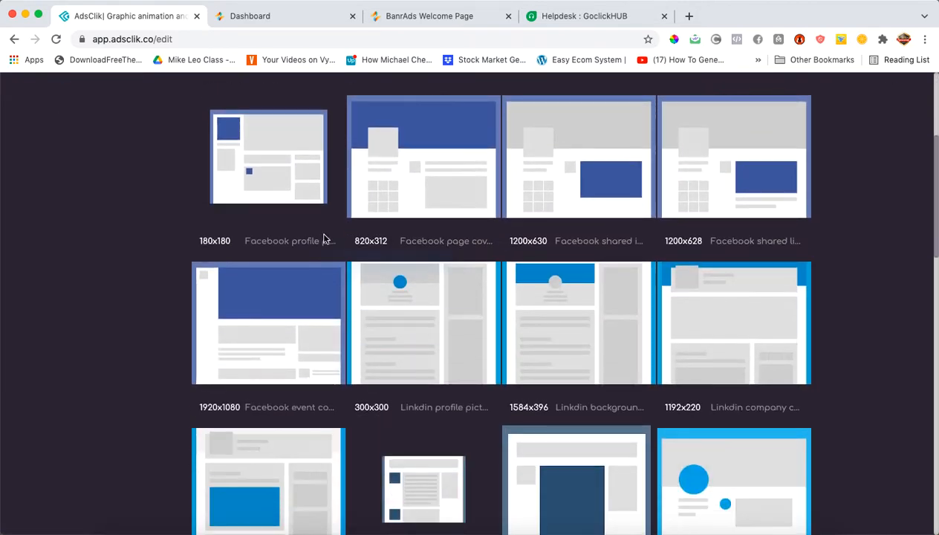
pyautogui.scroll(2, 267, 215)
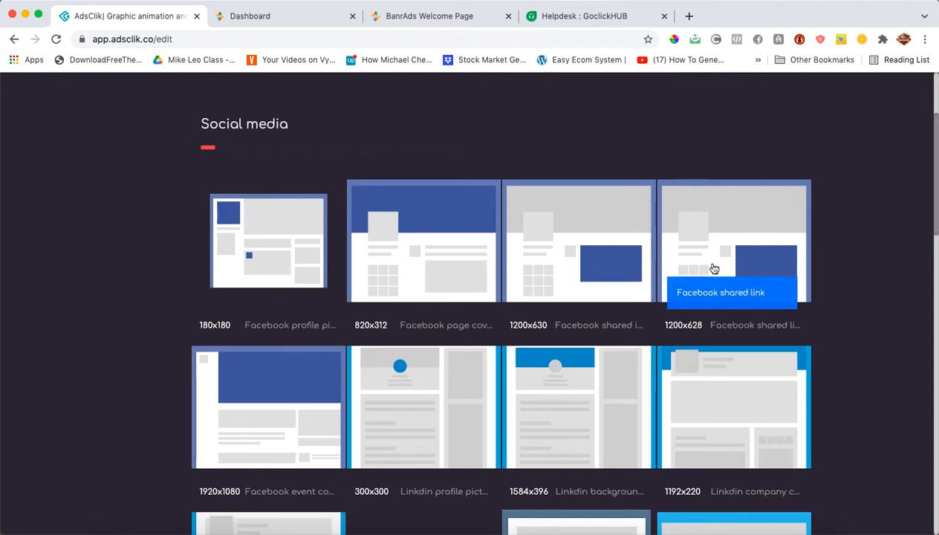
pyautogui.scroll(-3, 713, 271)
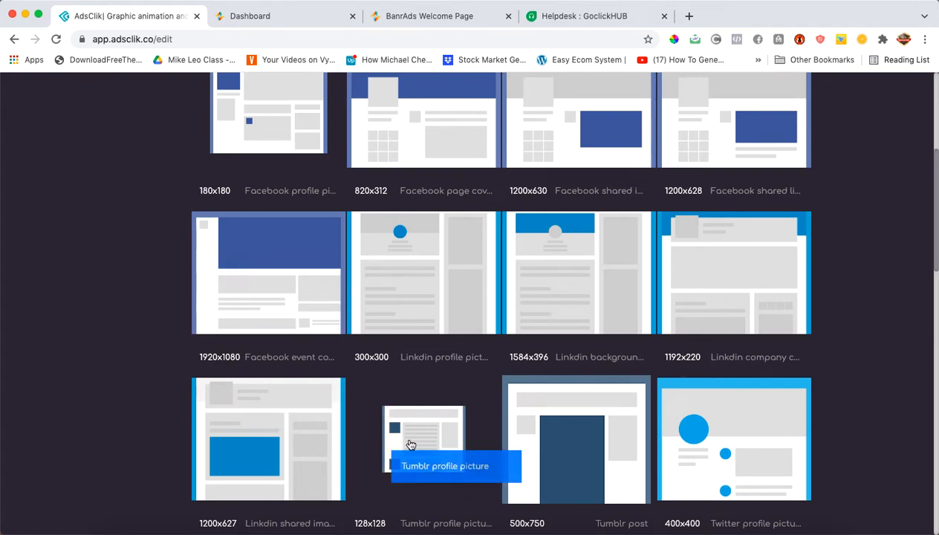
pyautogui.scroll(-3, 566, 457)
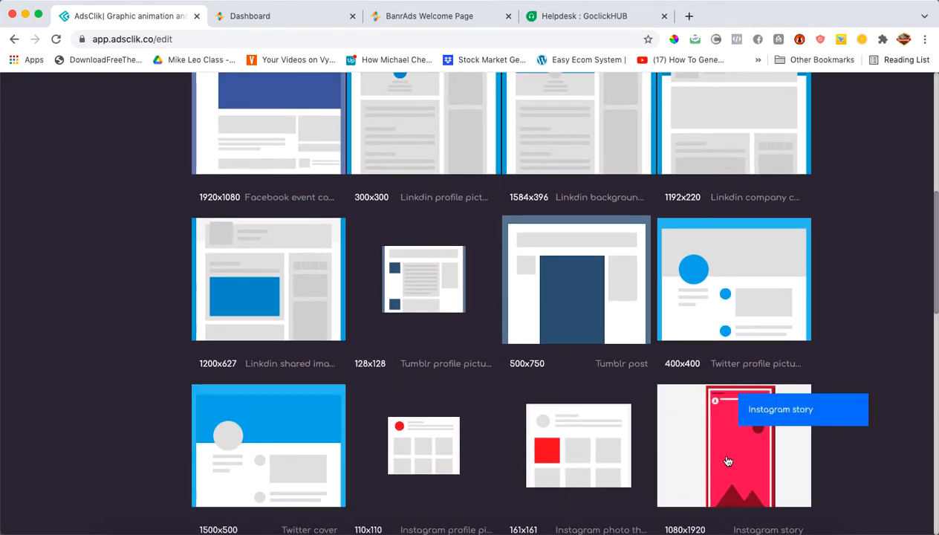
pyautogui.scroll(6, 286, 455)
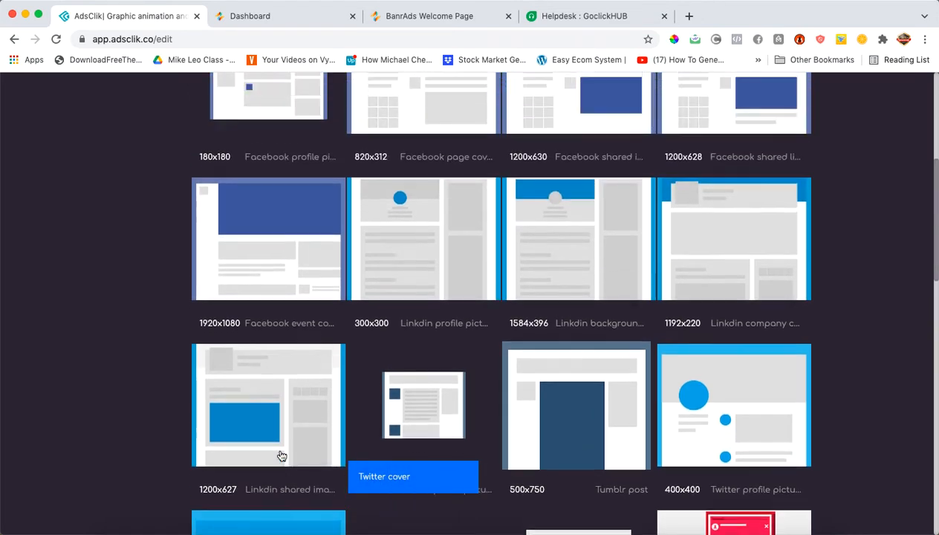
# Examine the printable banner size presets, from skyscraper and square formats to billboard and leaderboard
pyautogui.scroll(-15, 282, 455)
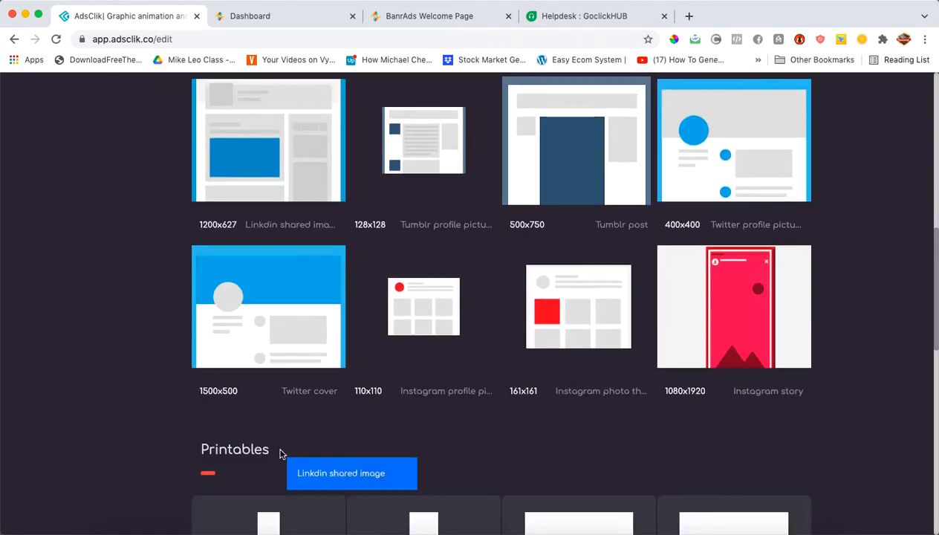
pyautogui.scroll(-4, 282, 455)
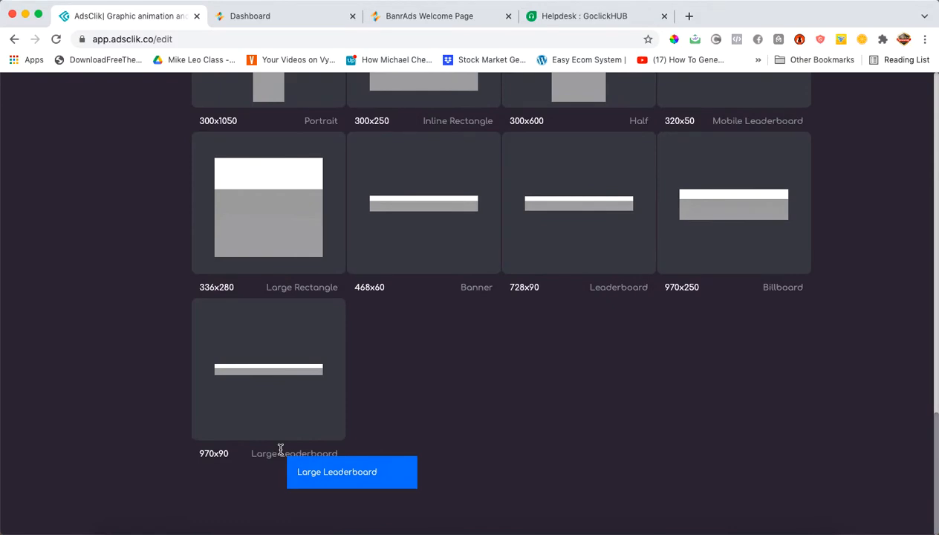
pyautogui.scroll(6, 281, 455)
pyautogui.scroll(1, 281, 455)
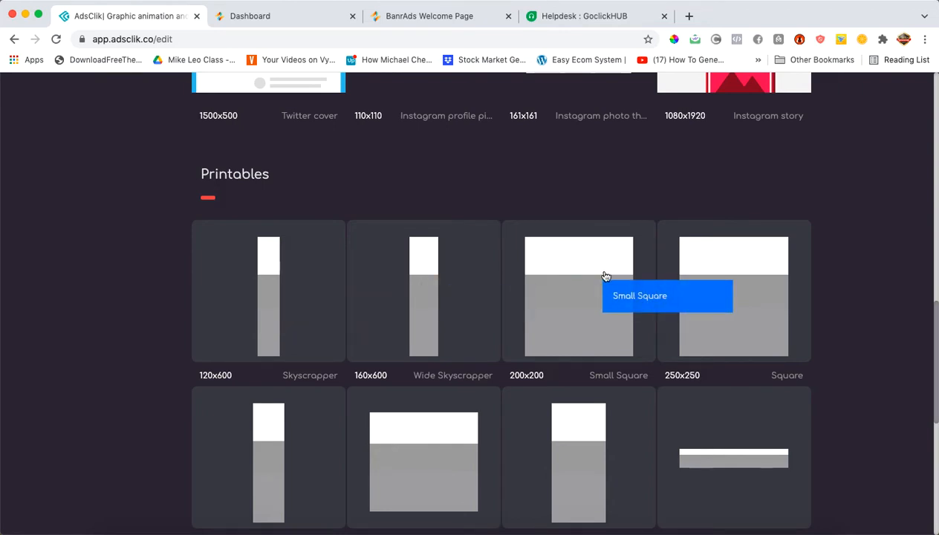
pyautogui.scroll(-5, 738, 297)
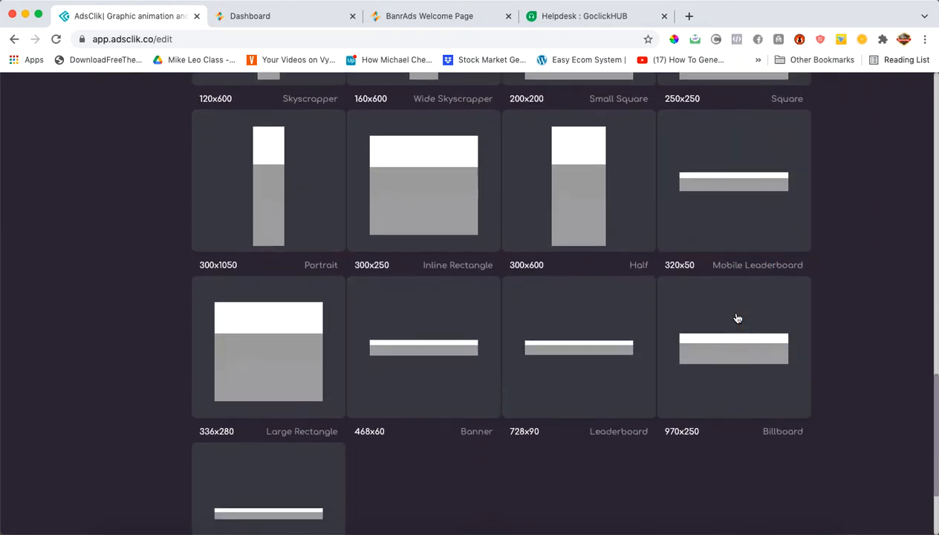
pyautogui.scroll(5, 738, 318)
pyautogui.scroll(3, 738, 318)
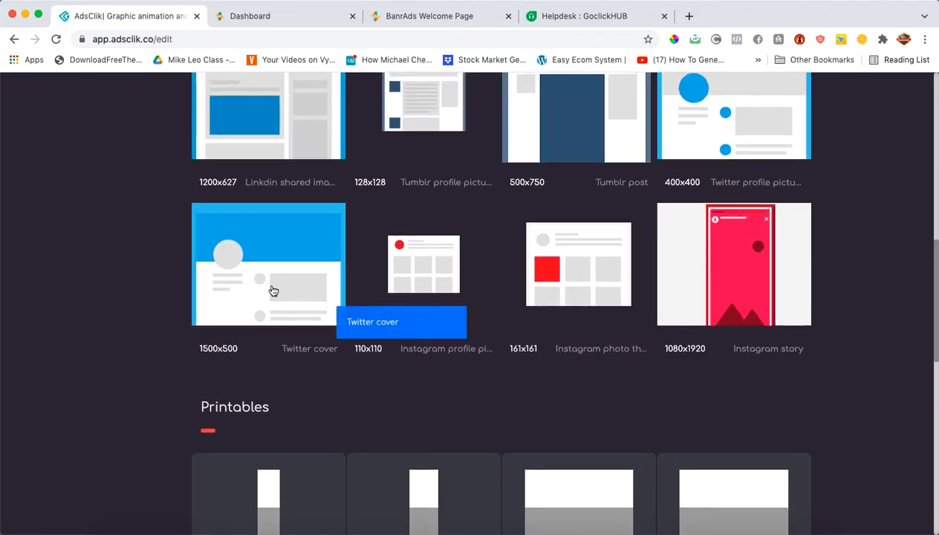
# Go back to the custom graphic size settings and check the width and height fields without entering values
pyautogui.scroll(9, 270, 291)
pyautogui.scroll(5, 304, 335)
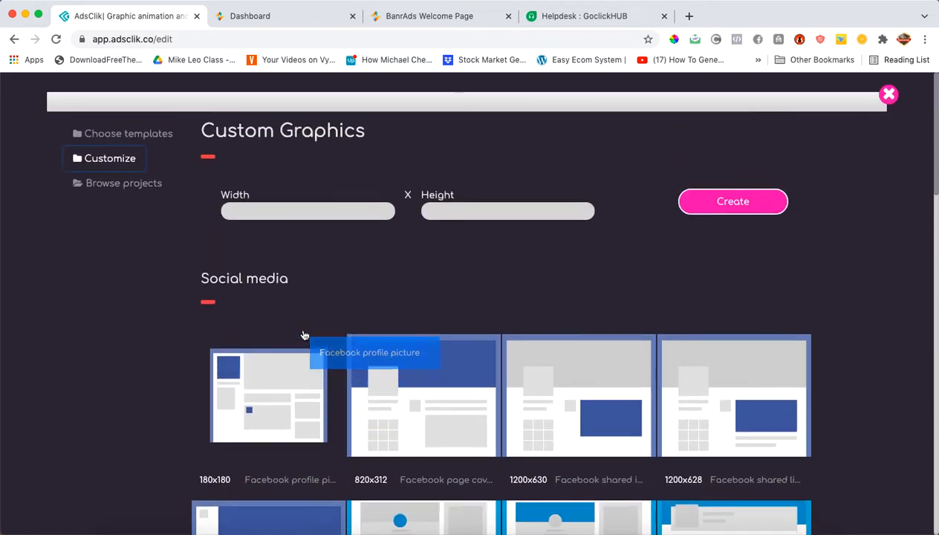
pyautogui.click(279, 213)
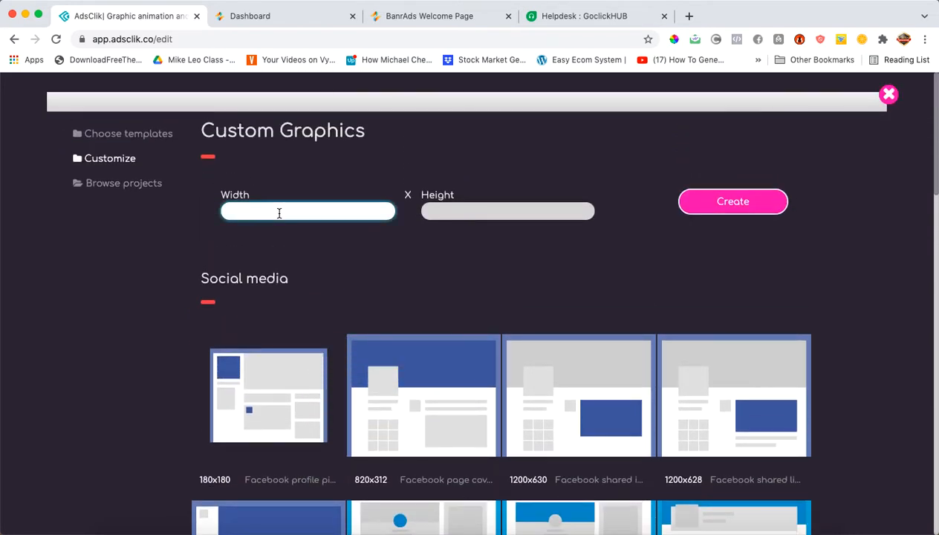
pyautogui.click(448, 214)
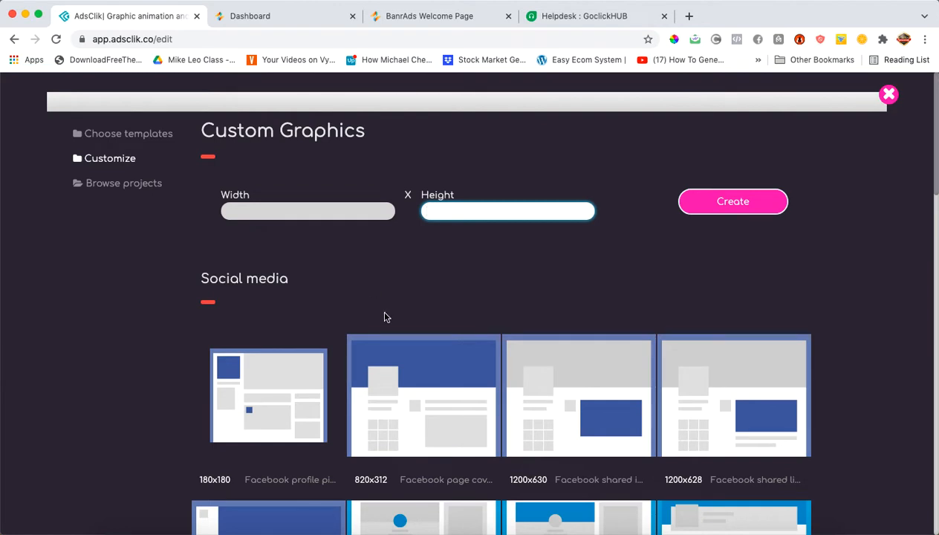
# Load more templates in the Food category and open the Asianfood Fried Rice template for editing
pyautogui.click(131, 138)
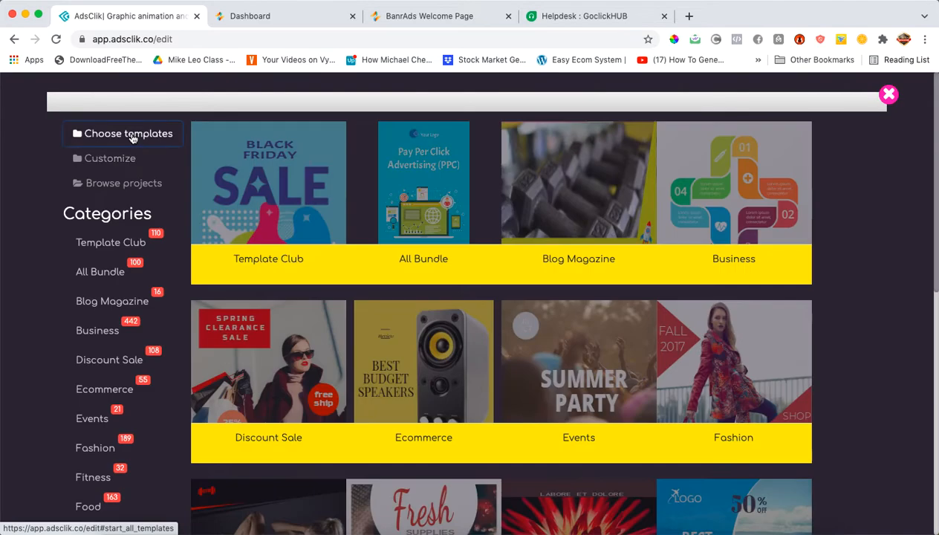
pyautogui.scroll(-5, 428, 326)
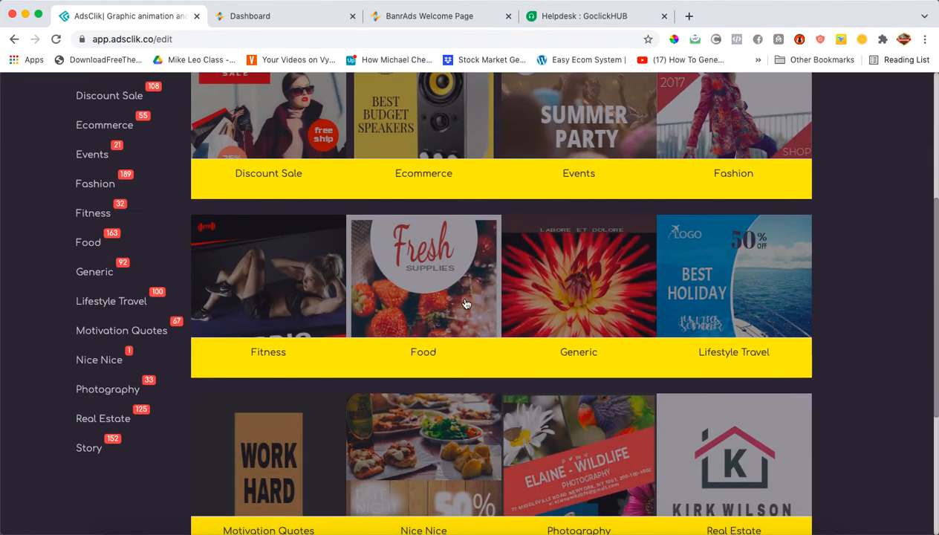
pyautogui.click(466, 302)
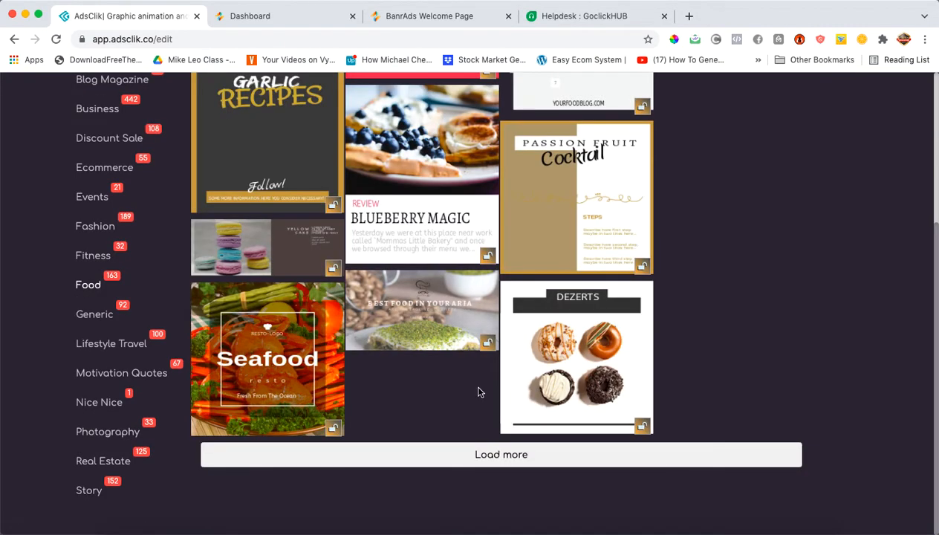
pyautogui.click(495, 456)
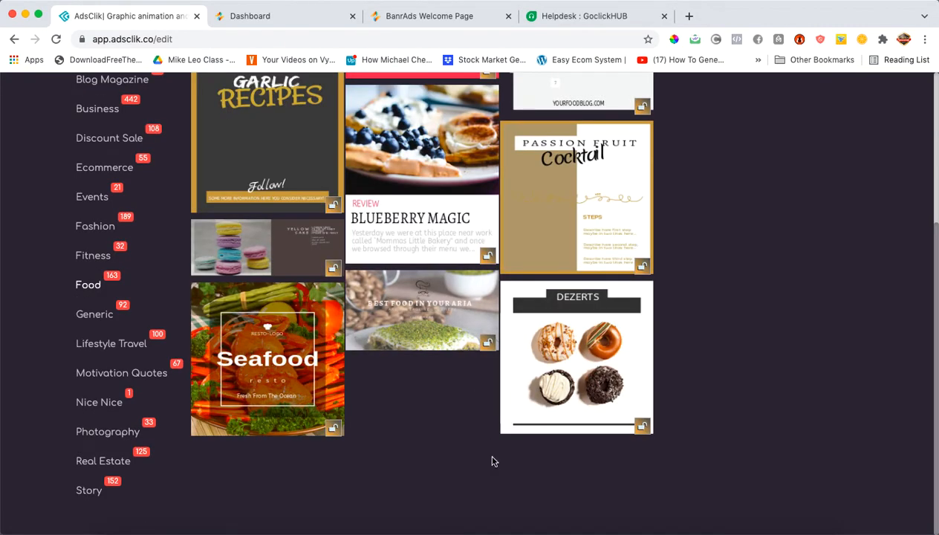
pyautogui.scroll(-10, 313, 324)
pyautogui.click(314, 324)
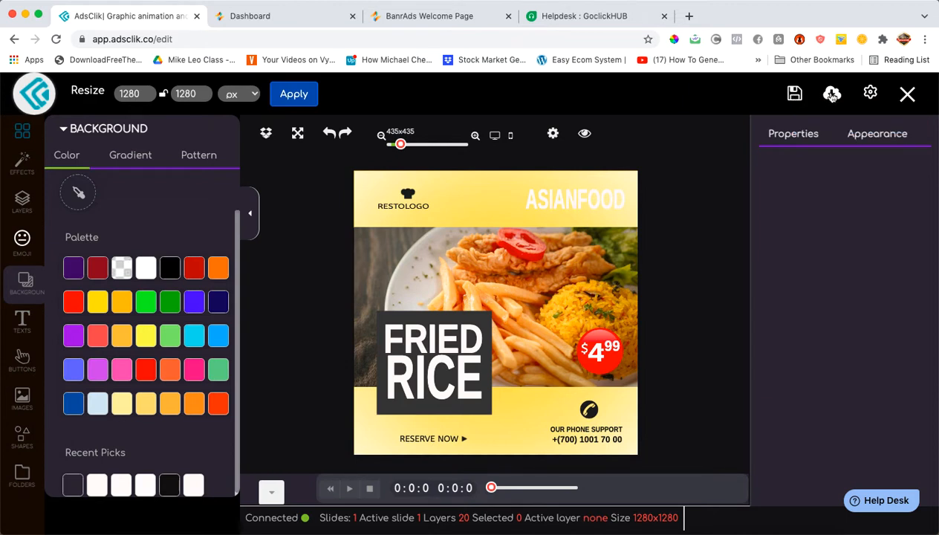
# Collapse the background options beside the canvas and enlarge the design view to 512x512
pyautogui.click(870, 94)
pyautogui.click(249, 213)
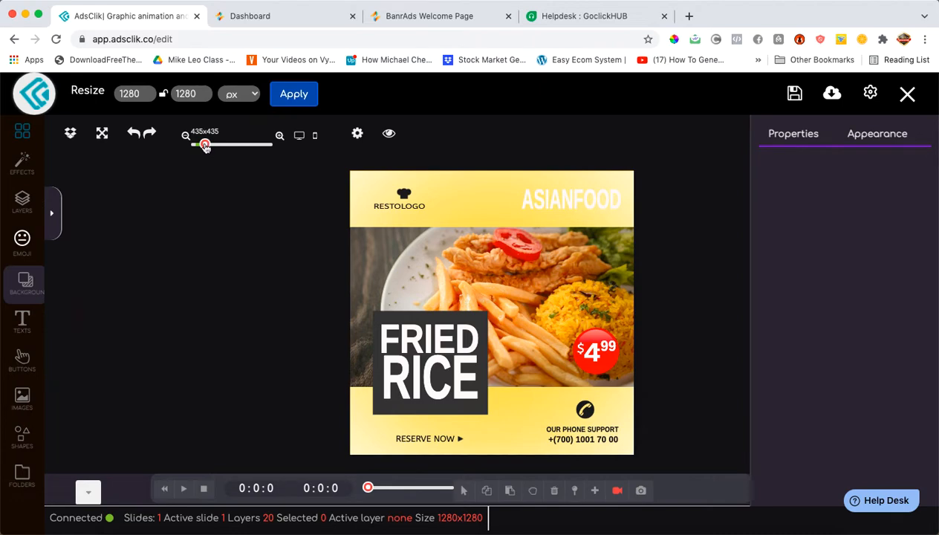
pyautogui.moveTo(205, 145)
pyautogui.mouseDown()
pyautogui.moveTo(226, 146)
pyautogui.moveTo(208, 146)
pyautogui.mouseUp()
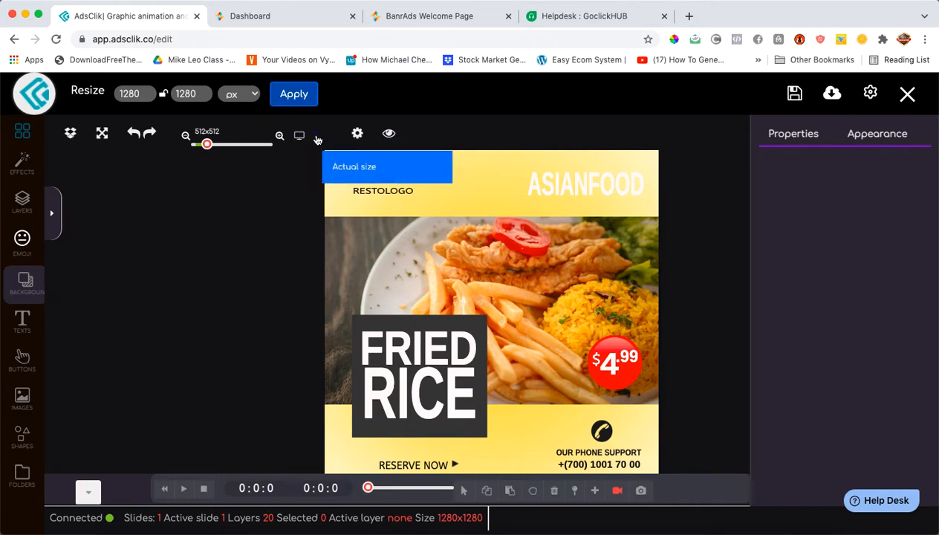
# View the canvas settings for privacy mode and aspect lock, and close them without changes
pyautogui.click(357, 137)
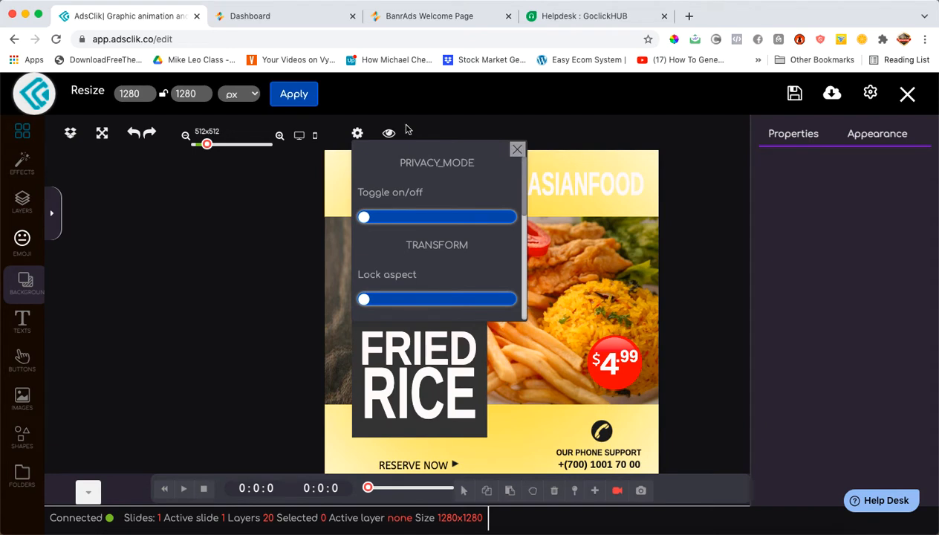
pyautogui.click(518, 150)
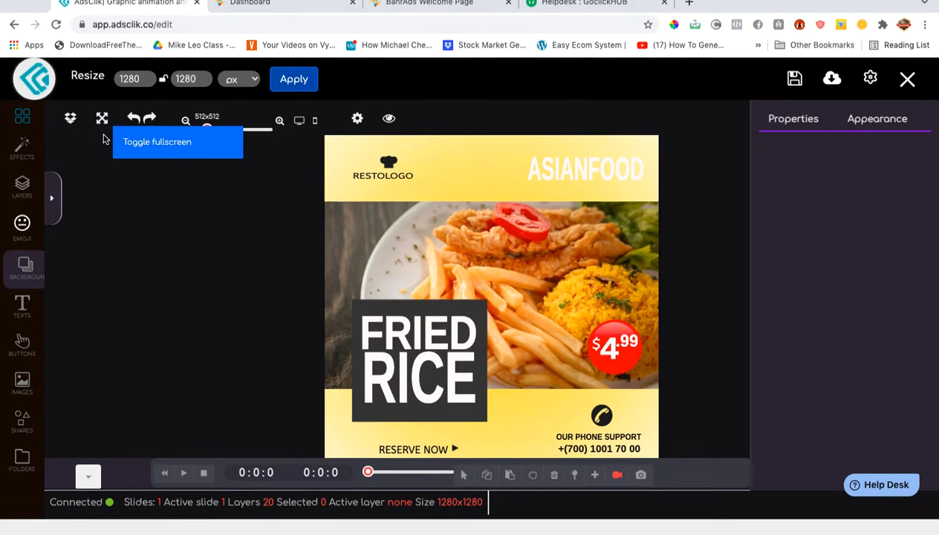
# Switch the editor to full screen and expand the layer timeline beneath the canvas
pyautogui.click(102, 135)
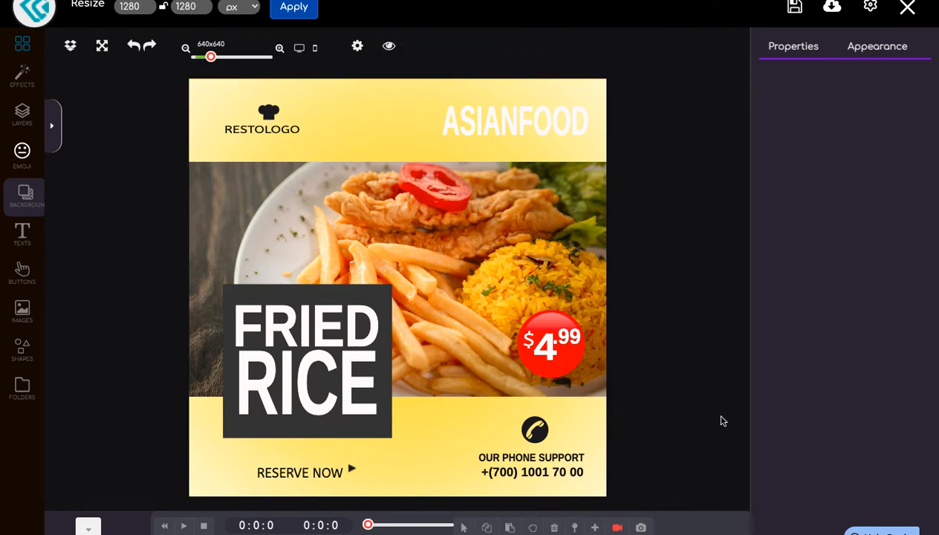
pyautogui.click(88, 529)
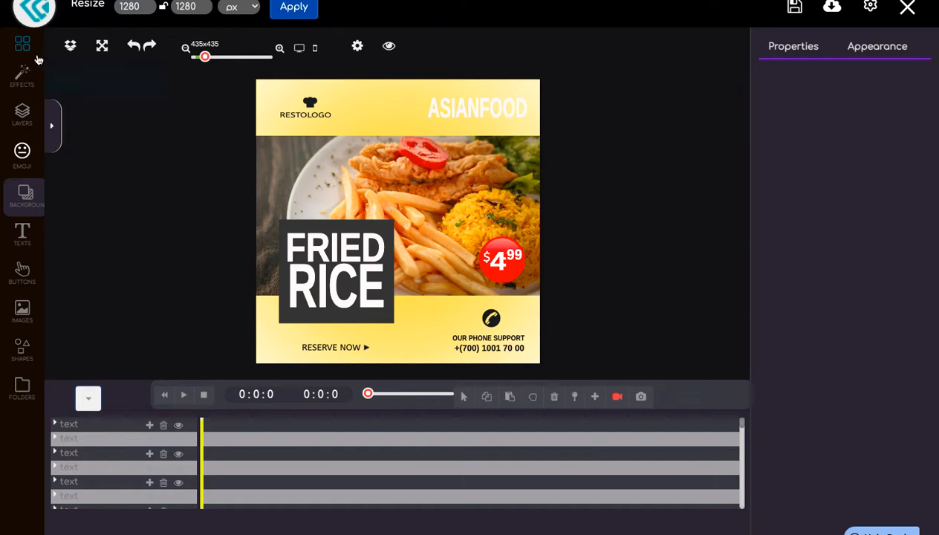
# Browse the effect categories and apply the Fancy blur effect to the food photo
pyautogui.click(22, 74)
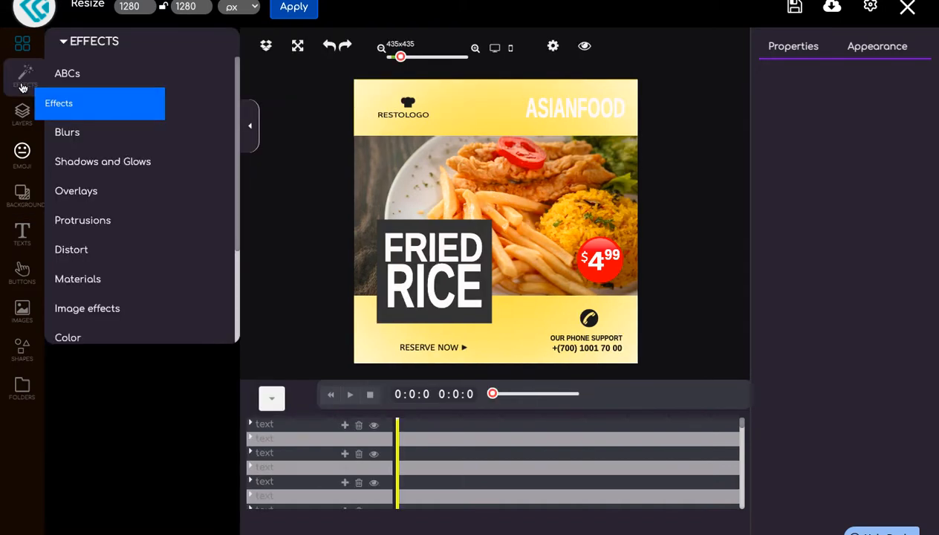
pyautogui.scroll(-3, 142, 207)
pyautogui.scroll(3, 143, 208)
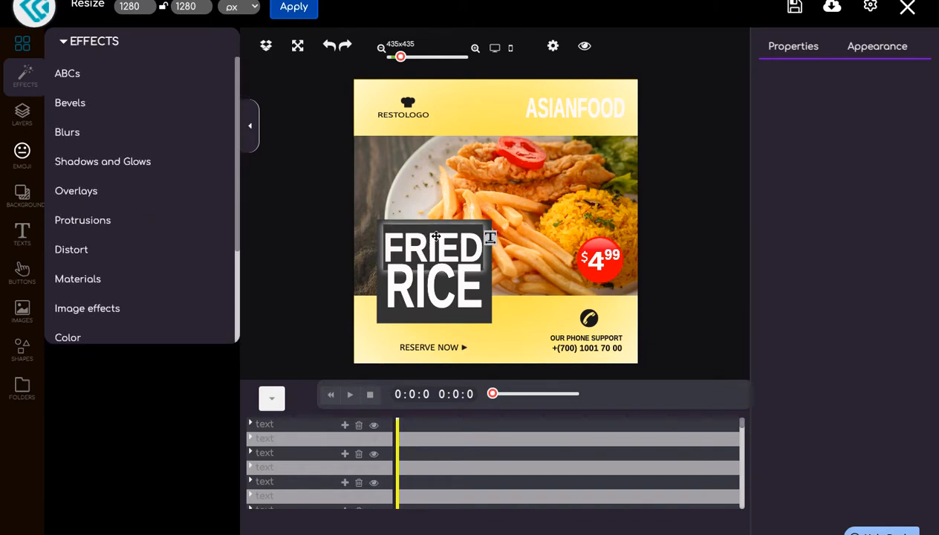
pyautogui.click(511, 186)
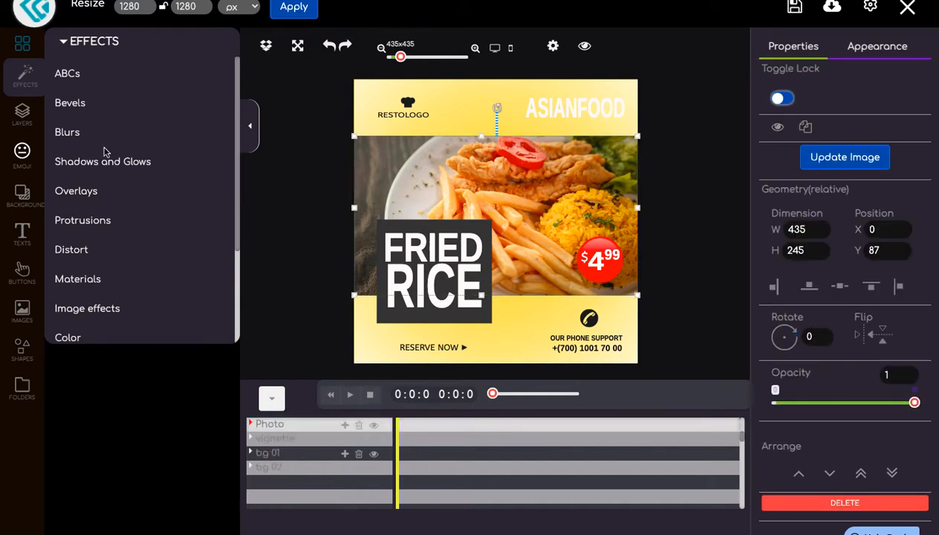
pyautogui.click(67, 133)
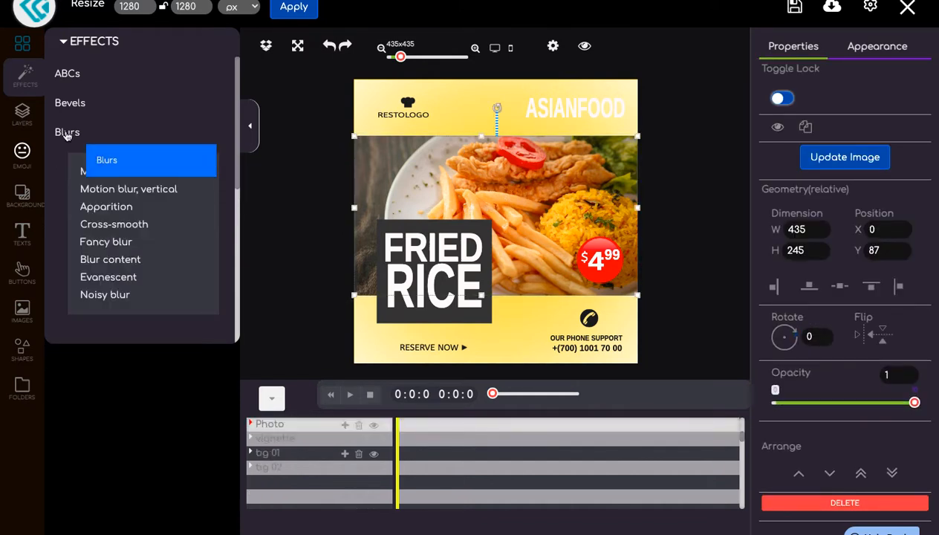
pyautogui.click(108, 243)
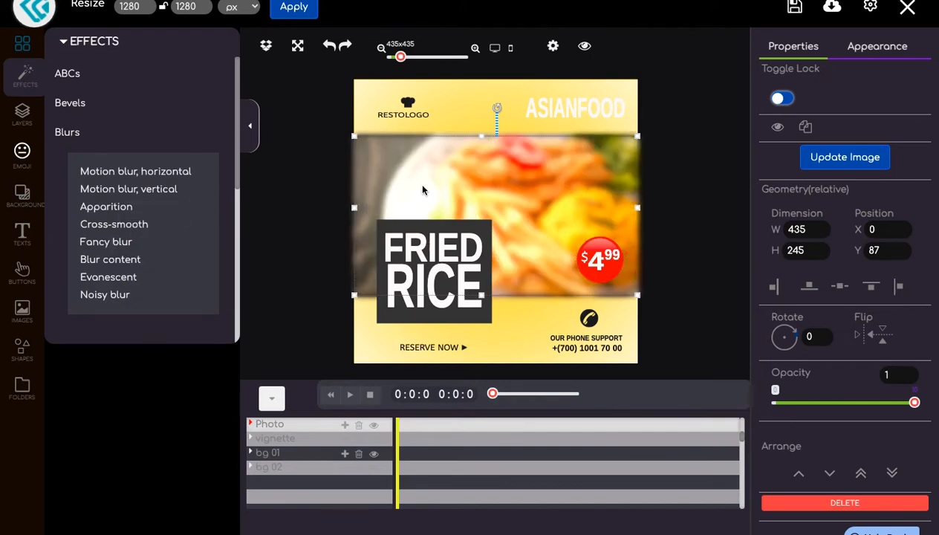
# Try the Apparition, Blur content, Evanescent, and horizontal and vertical Motion blur effects on the food photo
pyautogui.click(113, 210)
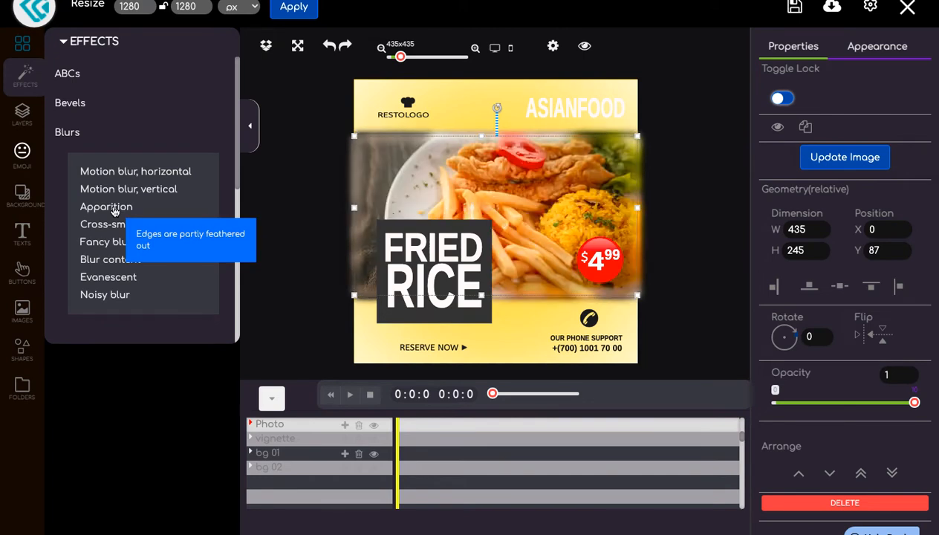
pyautogui.click(110, 268)
pyautogui.click(110, 285)
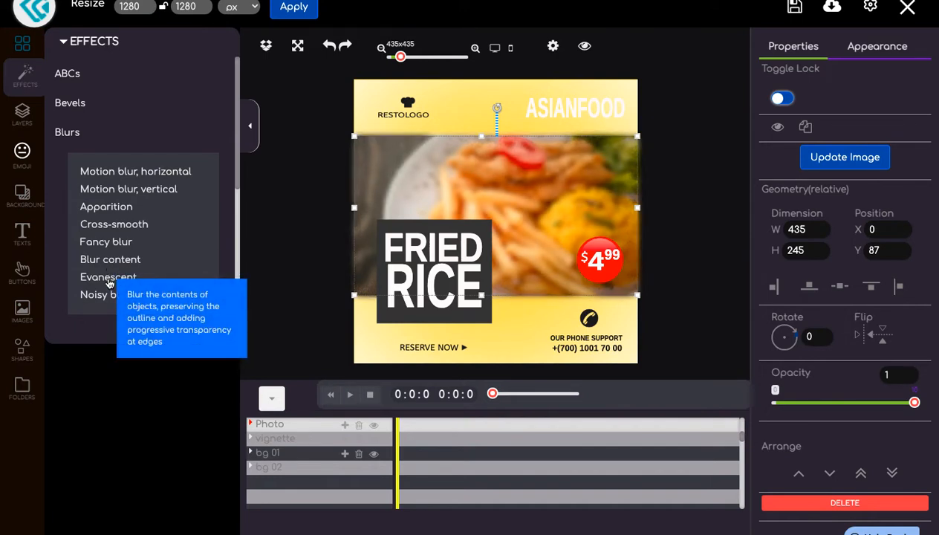
pyautogui.click(109, 177)
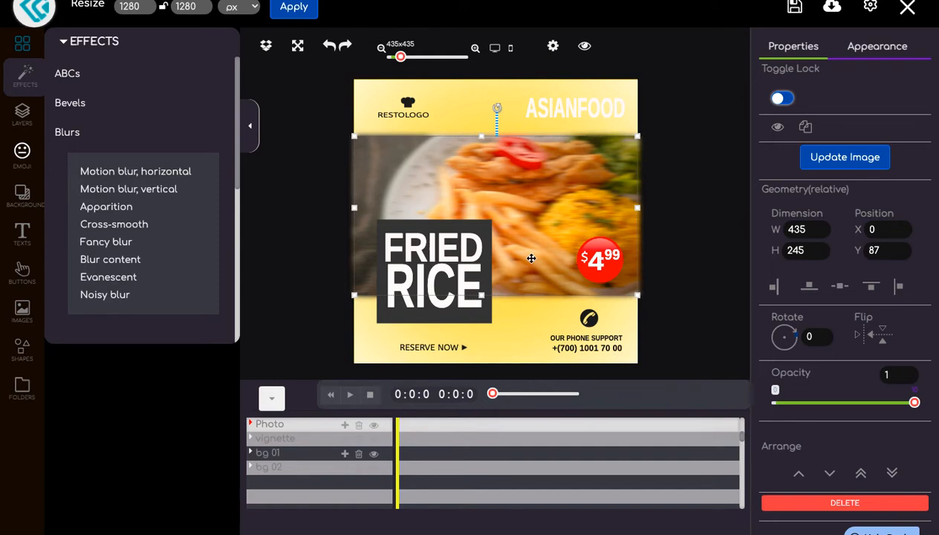
pyautogui.click(157, 195)
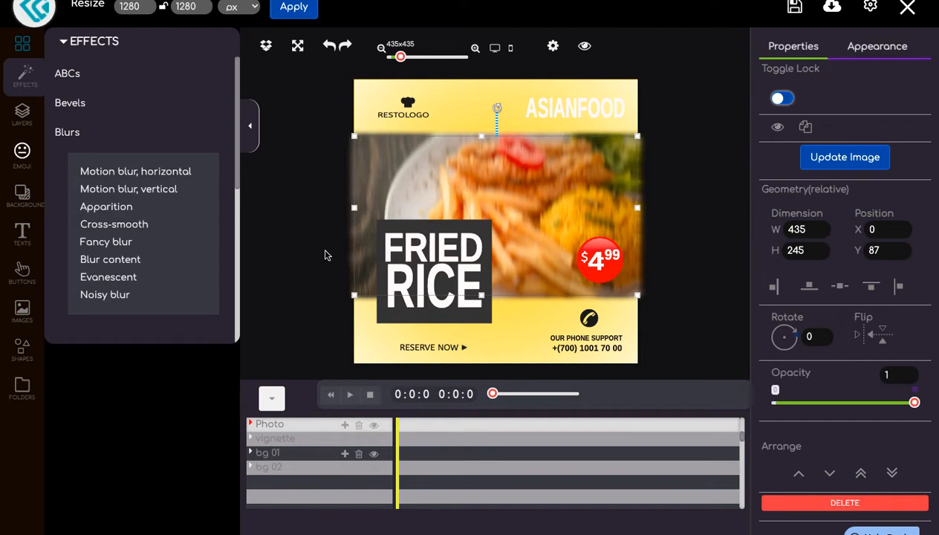
# Apply the Noisy blur effect to the food photo and collapse the list of blurs
pyautogui.scroll(-3, 167, 228)
pyautogui.scroll(-1, 167, 226)
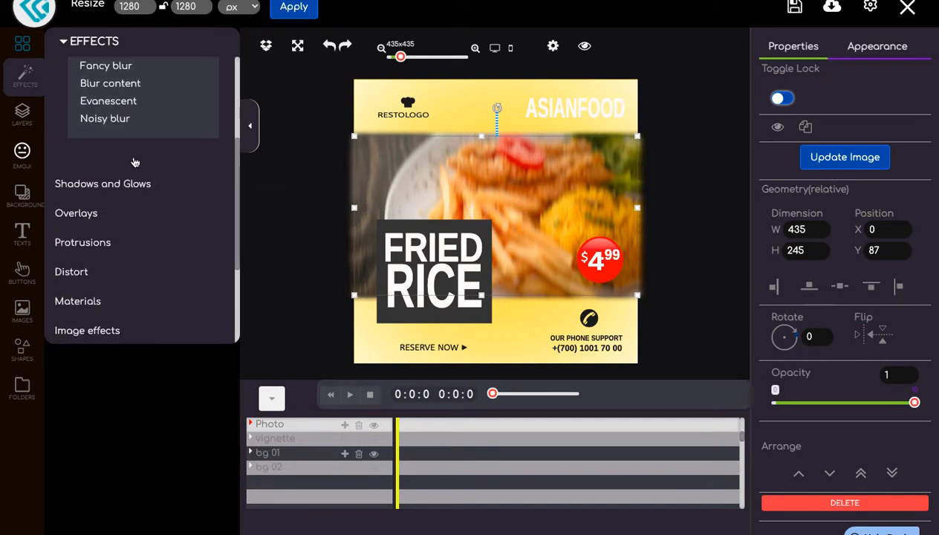
pyautogui.click(116, 129)
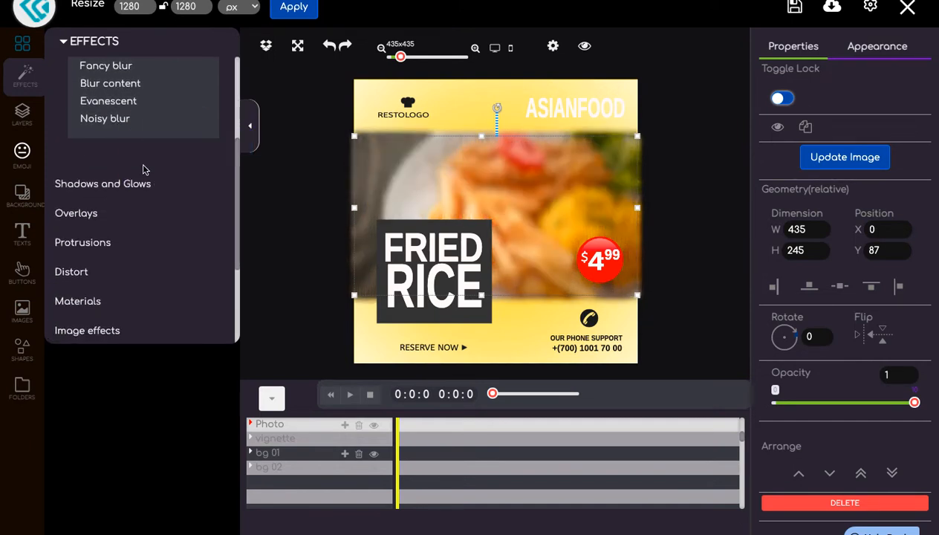
pyautogui.scroll(4, 143, 171)
pyautogui.click(67, 137)
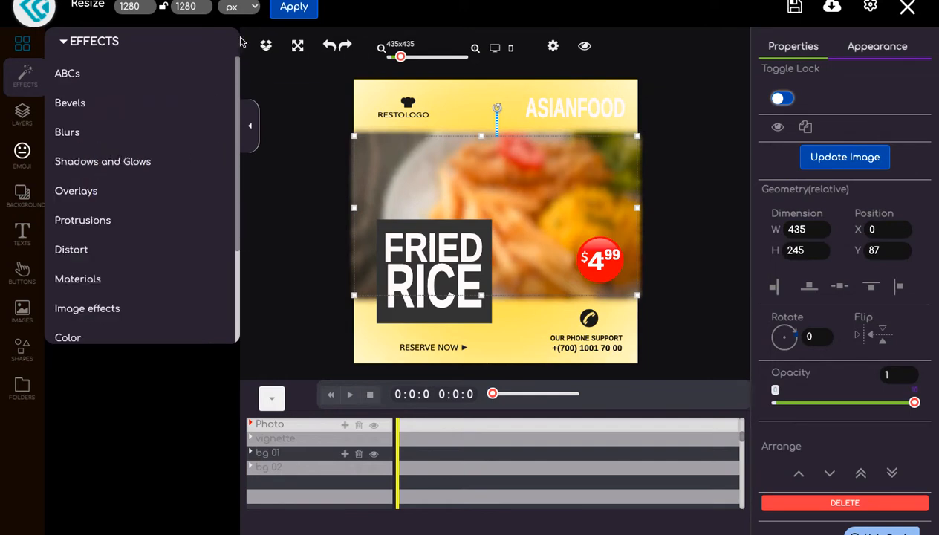
# Undo the blur effects applied to the food photo
pyautogui.click(330, 46)
pyautogui.click(332, 47)
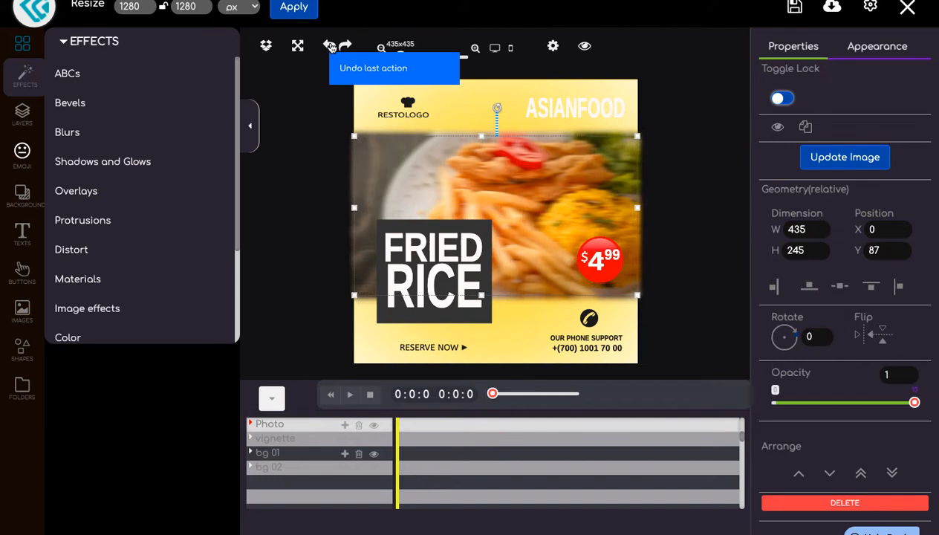
pyautogui.click(332, 48)
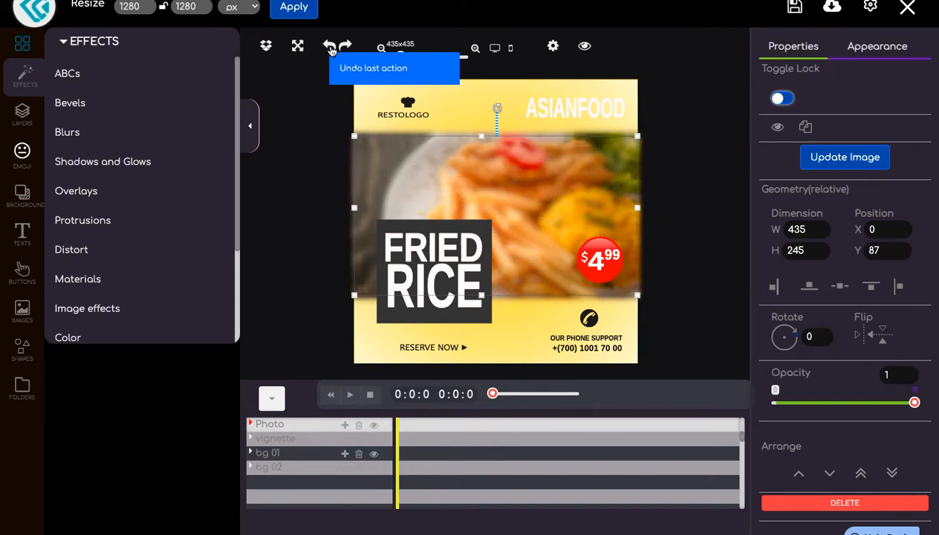
pyautogui.click(331, 48)
pyautogui.click(331, 49)
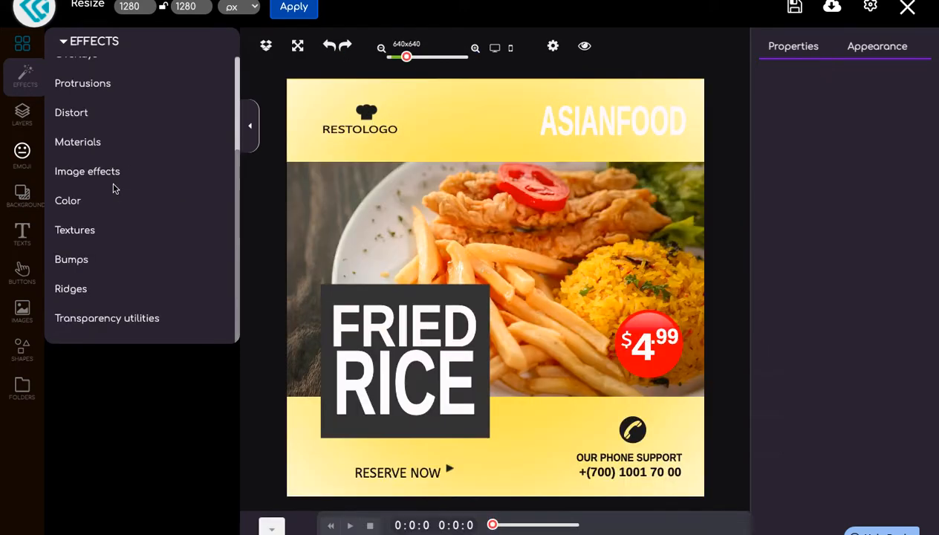
# Look through the effect categories and expand Textures to examine its available effects
pyautogui.scroll(1, 114, 188)
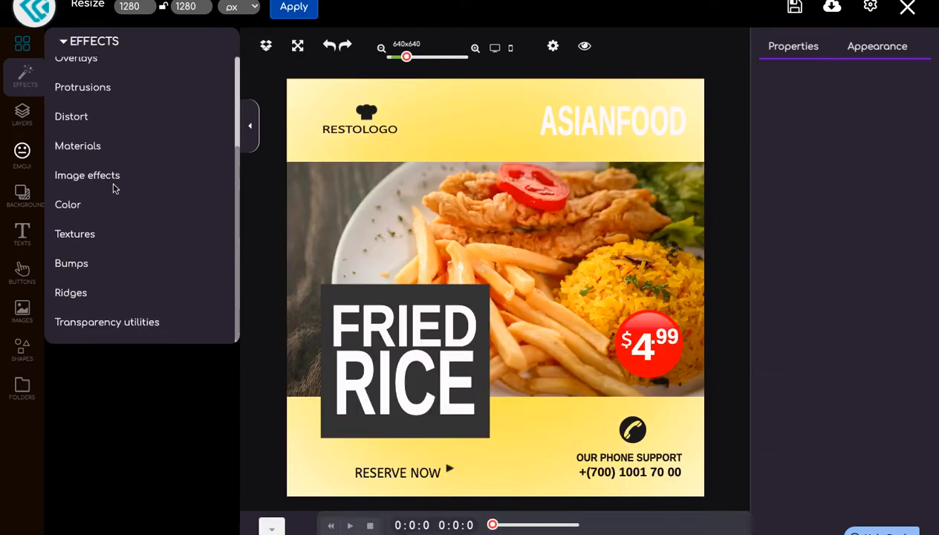
pyautogui.scroll(4, 94, 190)
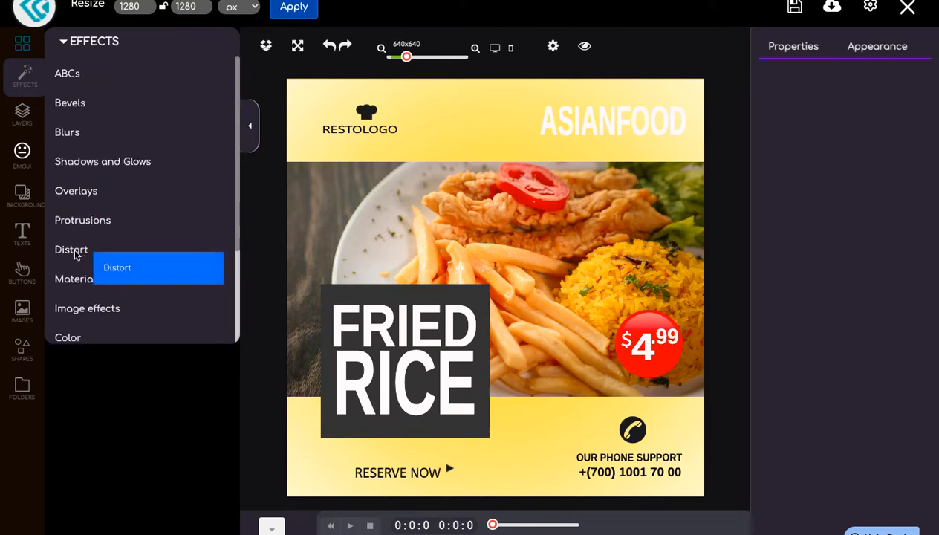
pyautogui.scroll(-3, 96, 256)
pyautogui.scroll(-2, 95, 257)
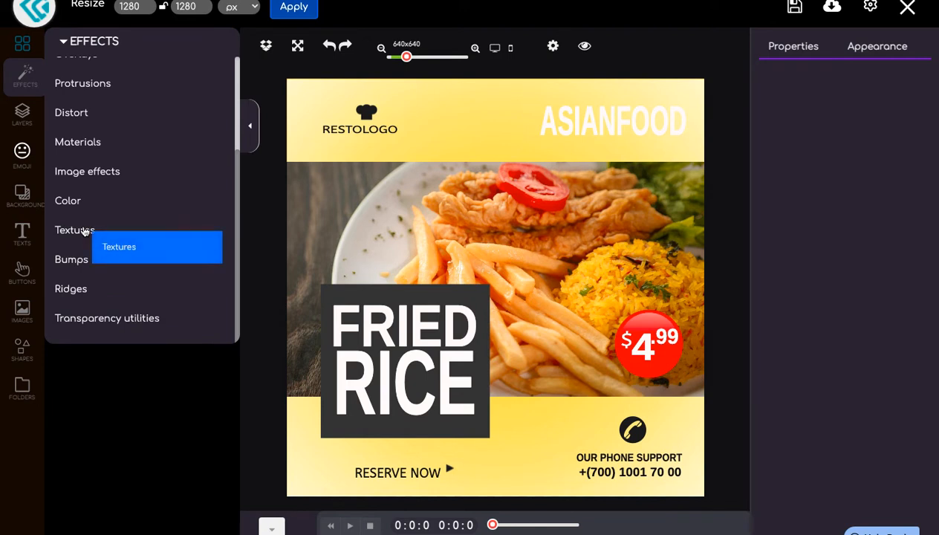
pyautogui.click(83, 232)
pyautogui.scroll(-4, 114, 261)
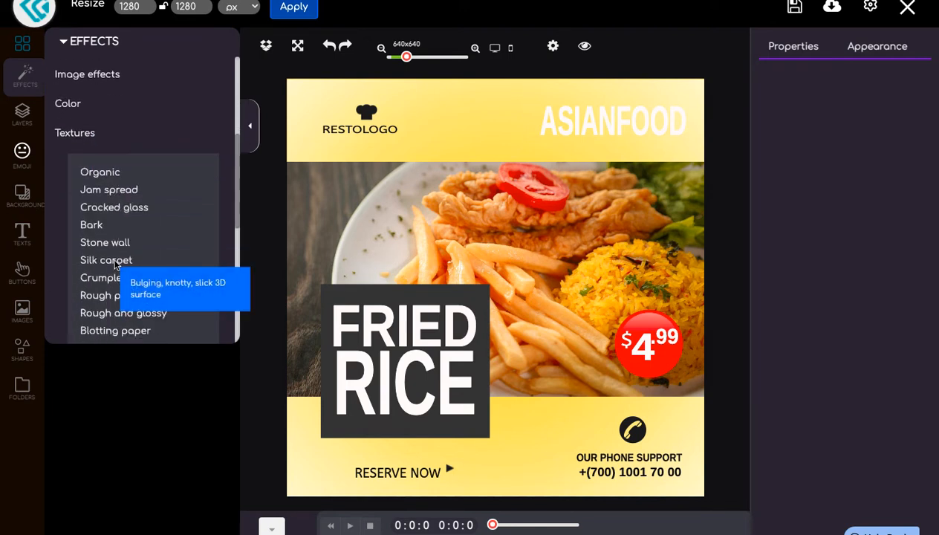
pyautogui.scroll(1, 116, 253)
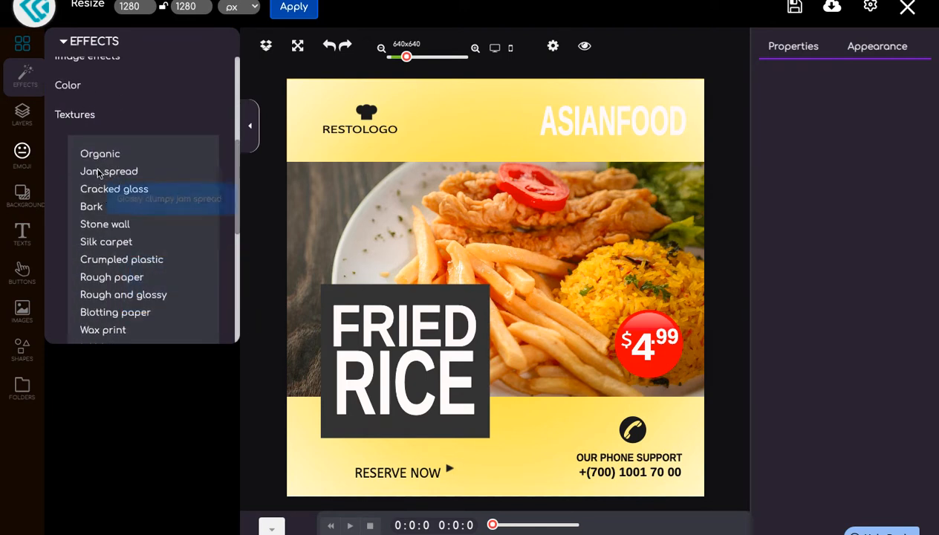
# Select the food photo as the target layer and apply the Stone wall texture to it
pyautogui.click(103, 226)
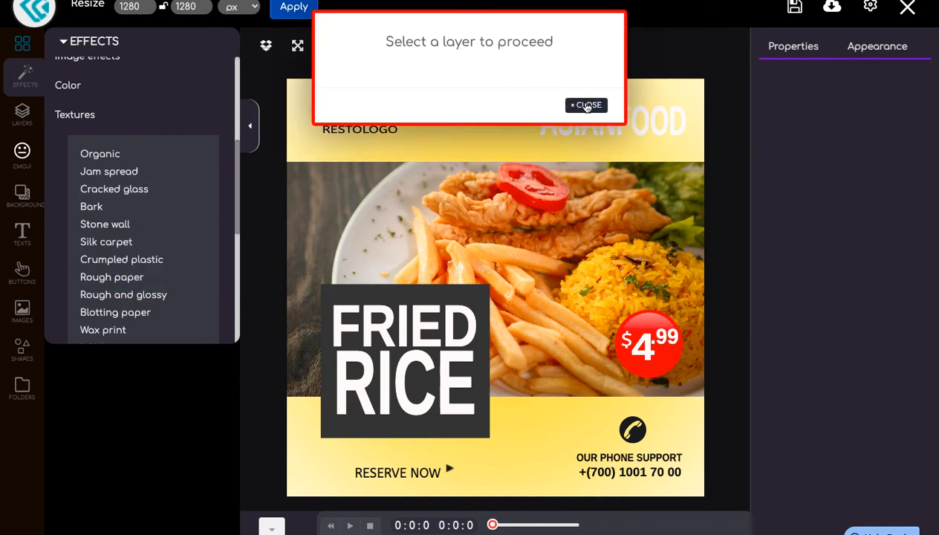
pyautogui.click(586, 105)
pyautogui.click(556, 209)
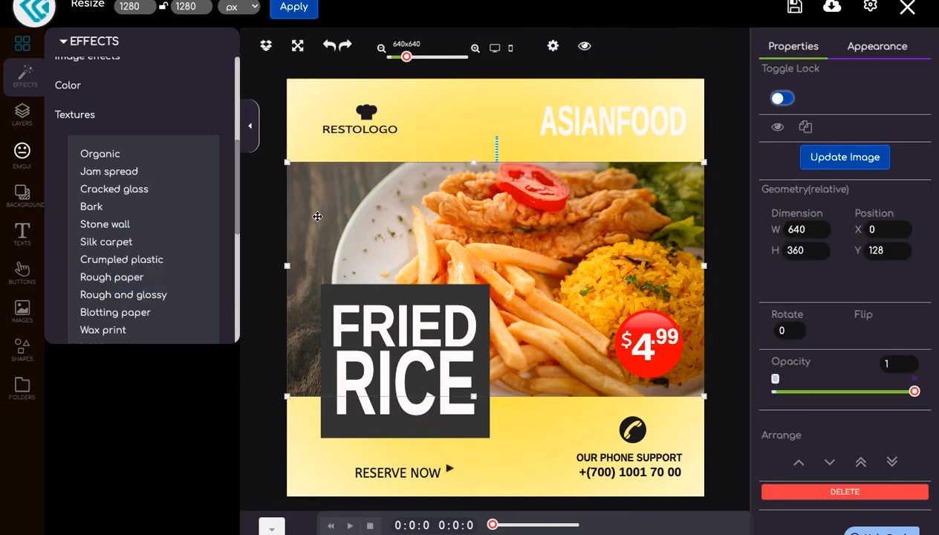
pyautogui.click(108, 232)
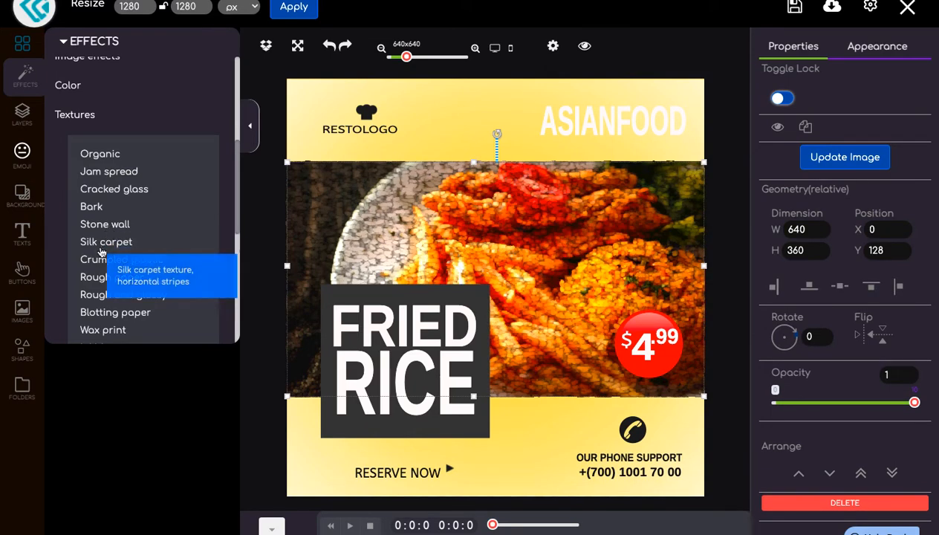
# Try the Silk carpet, Crumpled plastic, Rough paper and Jam spread textures on the food photo
pyautogui.click(101, 242)
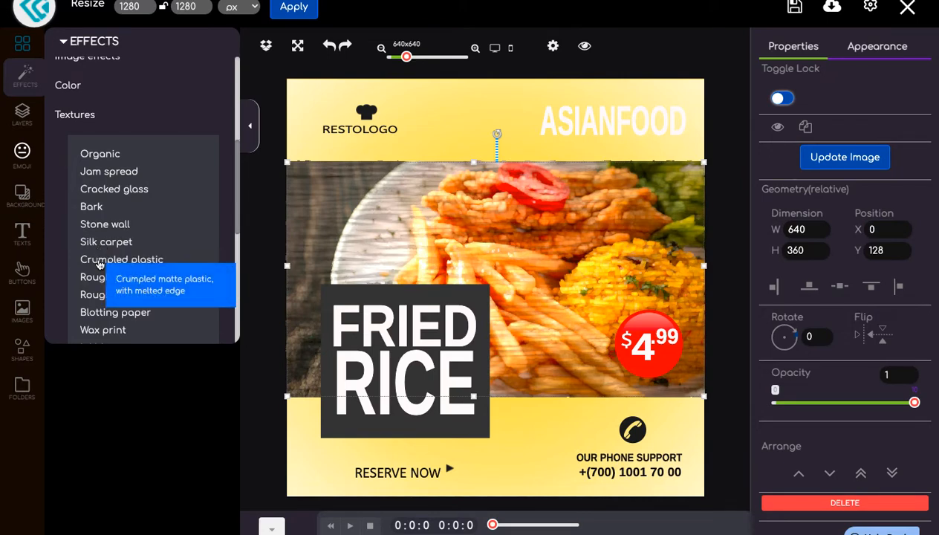
pyautogui.click(99, 260)
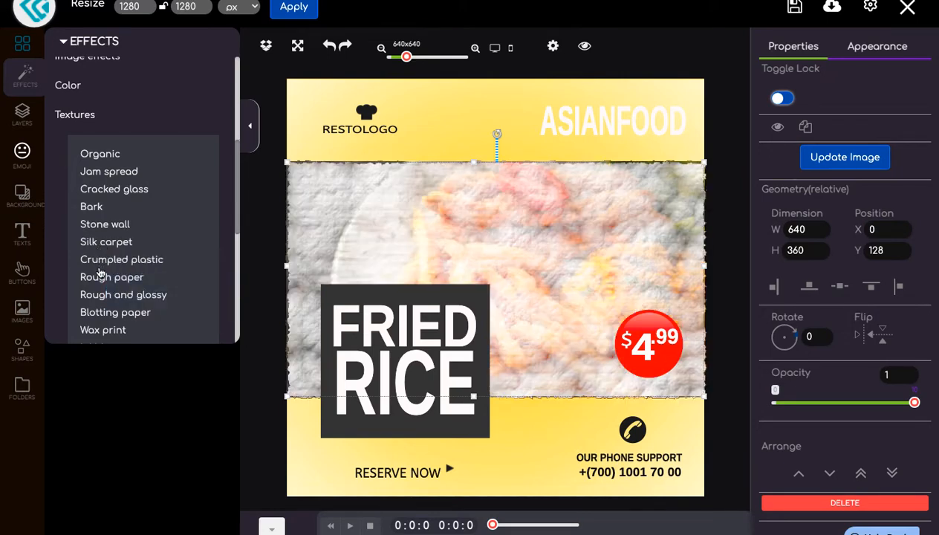
pyautogui.click(98, 278)
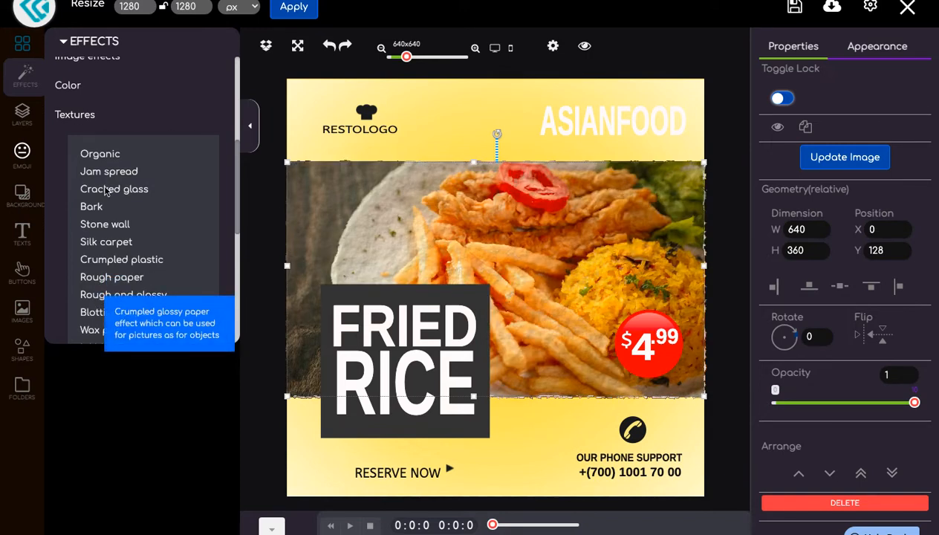
pyautogui.click(99, 163)
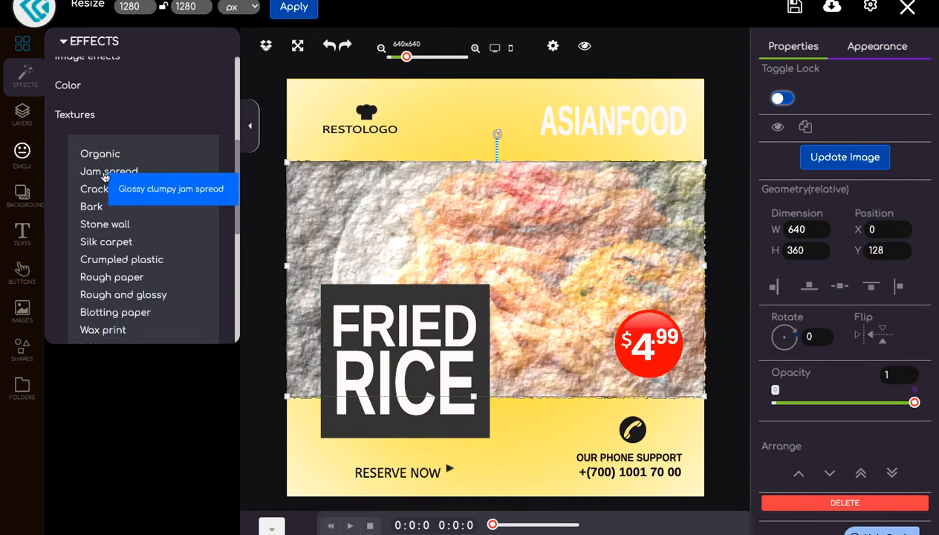
pyautogui.click(146, 259)
# Look through the remaining texture effects and apply Riddled to the food photo
pyautogui.scroll(-3, 164, 237)
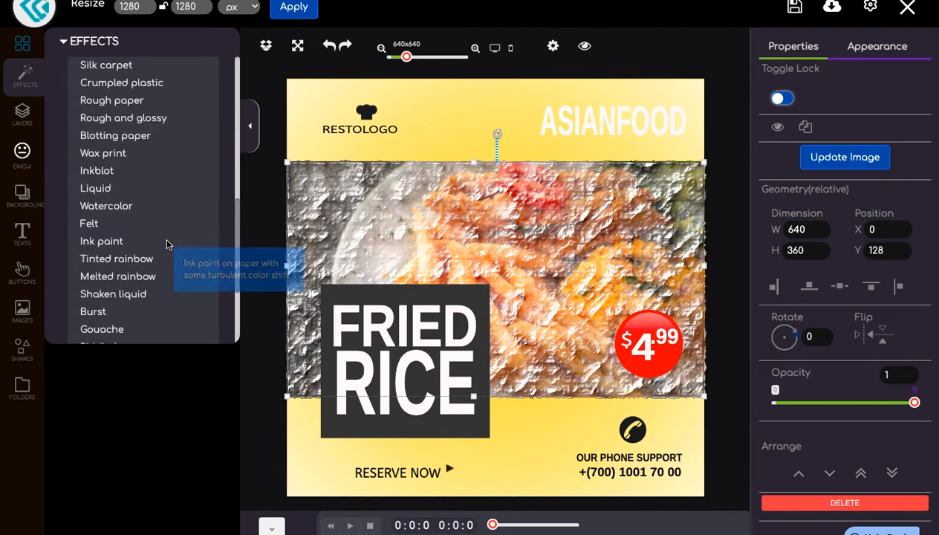
pyautogui.scroll(-2, 169, 205)
pyautogui.scroll(3, 169, 208)
pyautogui.scroll(4, 170, 207)
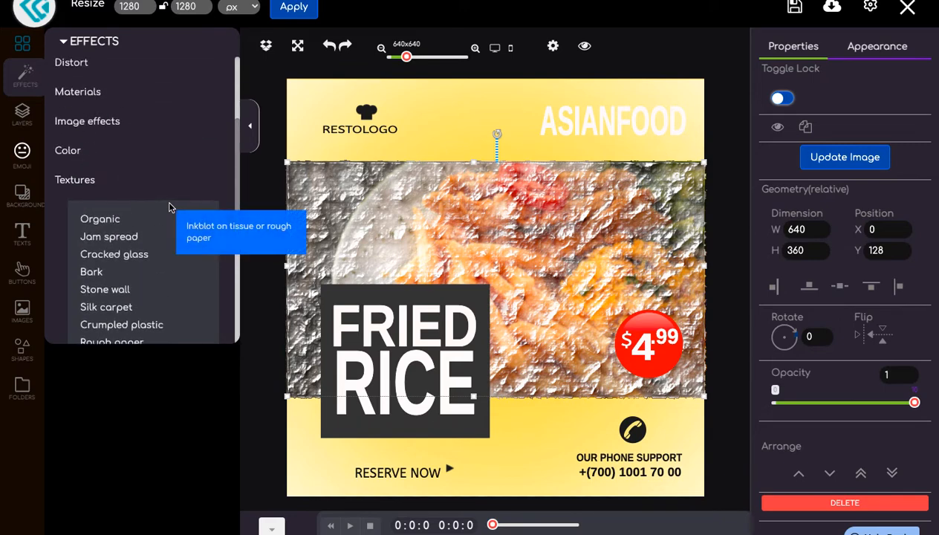
pyautogui.scroll(-3, 140, 228)
pyautogui.scroll(-4, 129, 245)
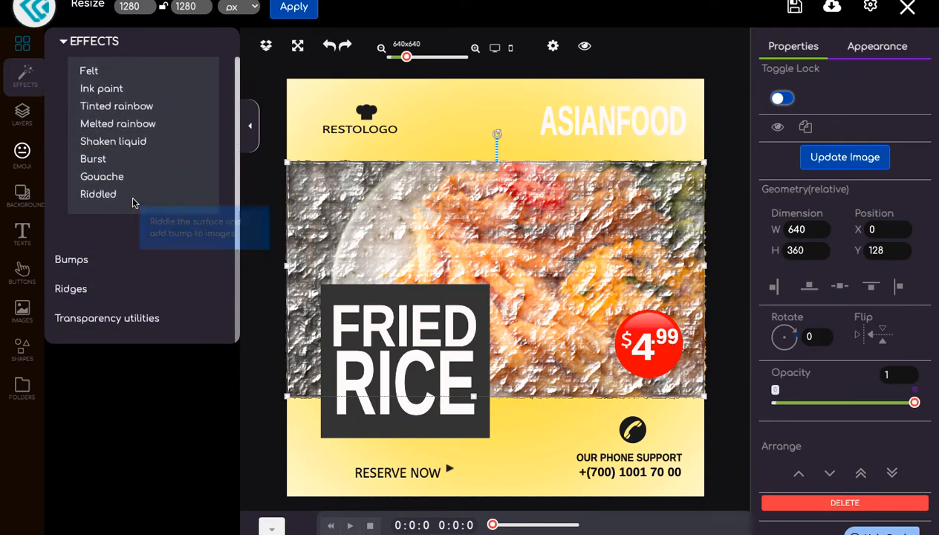
pyautogui.click(133, 197)
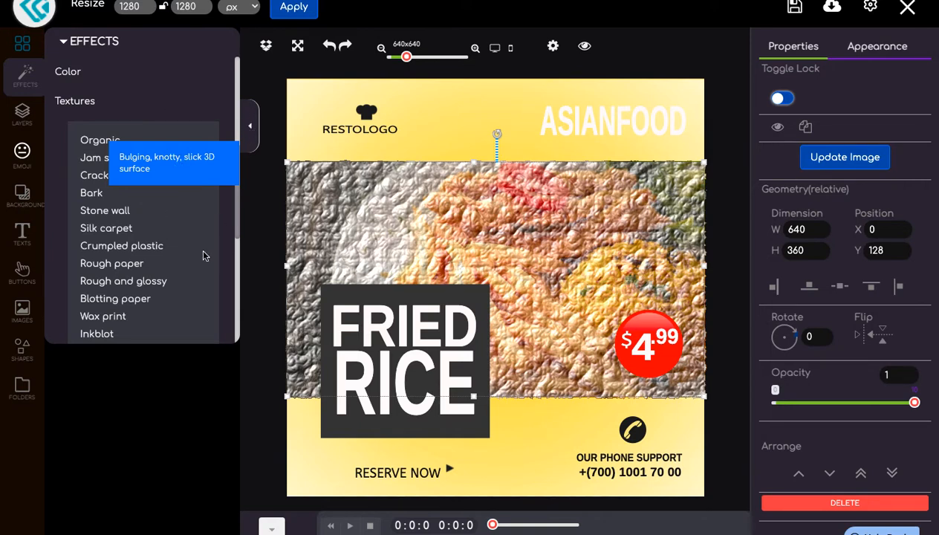
# Apply the Watercolor texture to the food photo
pyautogui.scroll(-4, 197, 221)
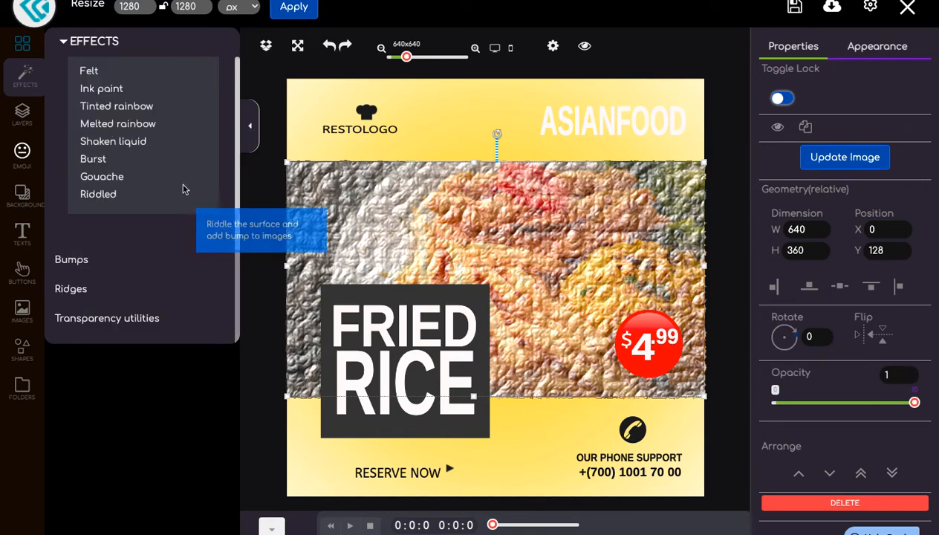
pyautogui.scroll(3, 184, 188)
pyautogui.click(98, 255)
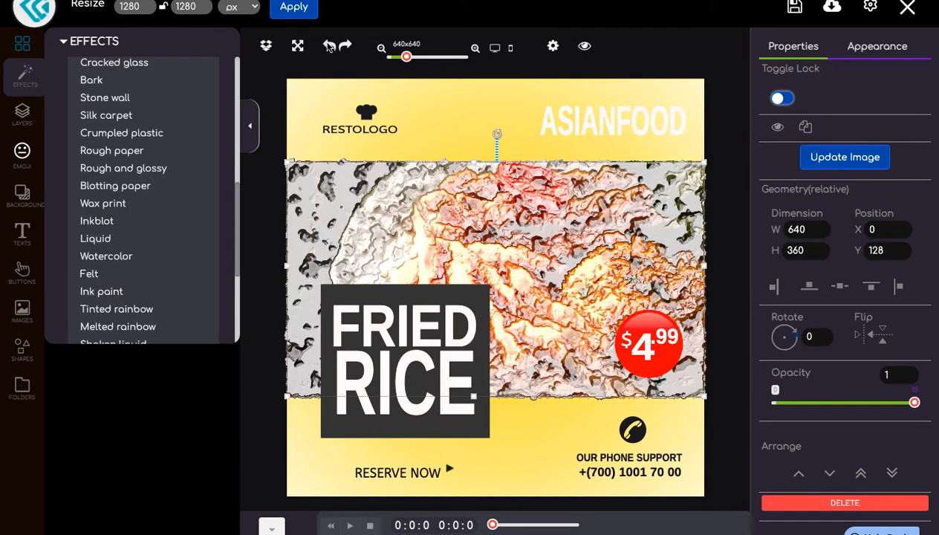
# Undo the most recent texture effects applied to the food photo, one after another
pyautogui.click(329, 46)
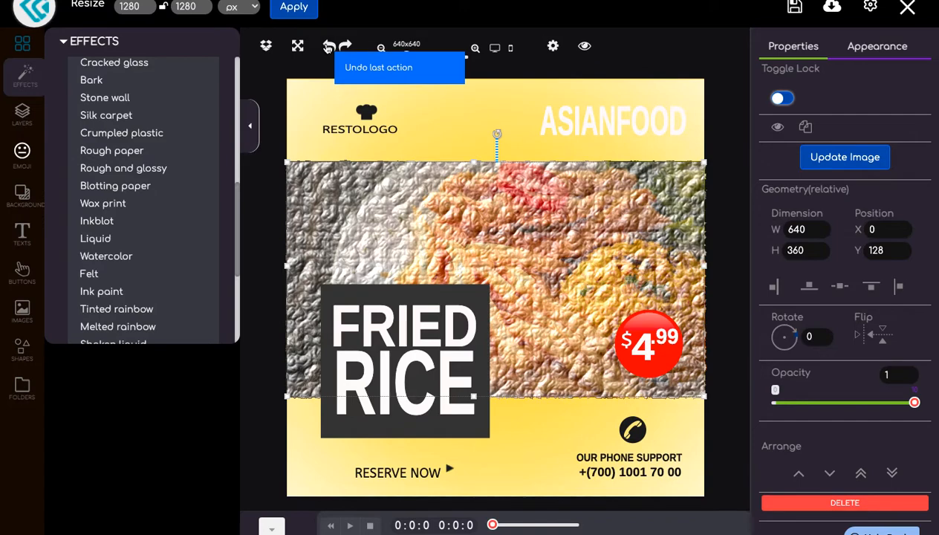
pyautogui.click(329, 46)
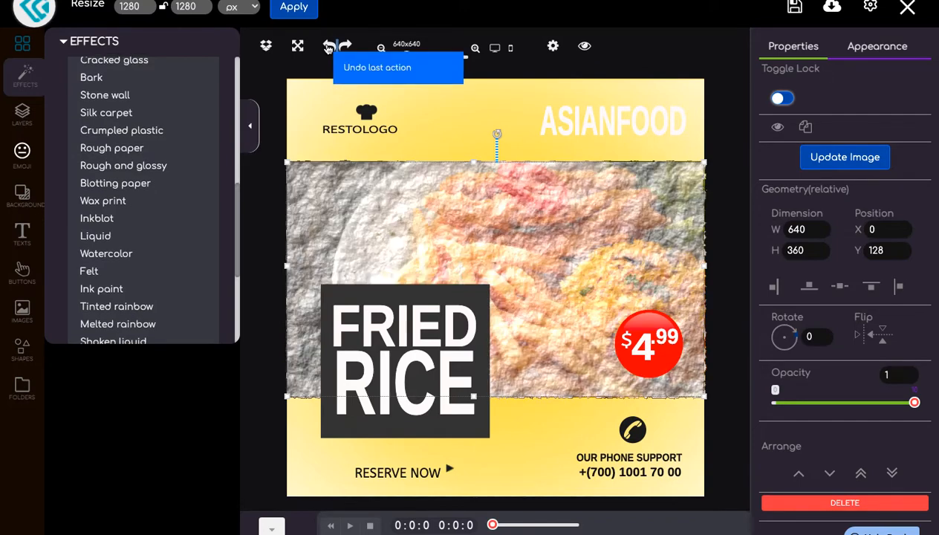
pyautogui.click(329, 46)
pyautogui.click(329, 47)
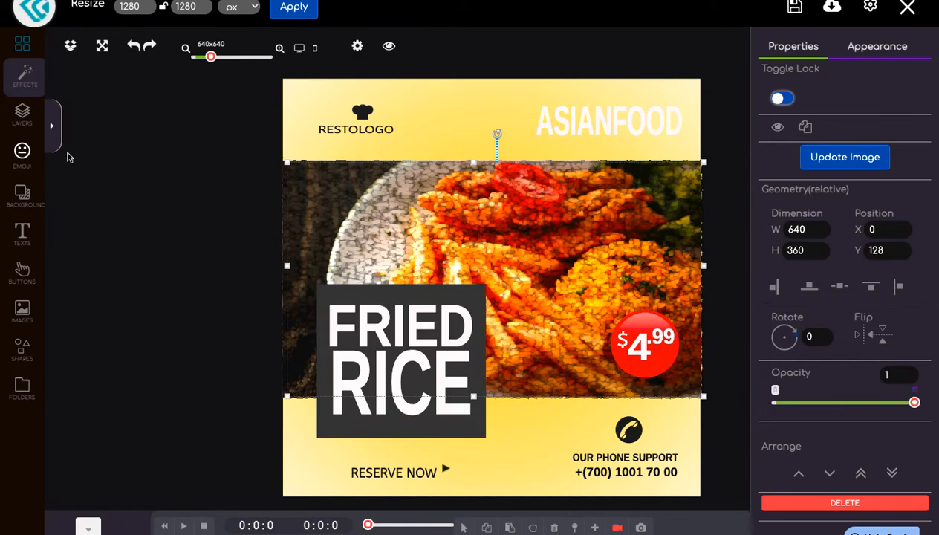
# Compare the static and animated emoji collections
pyautogui.click(23, 153)
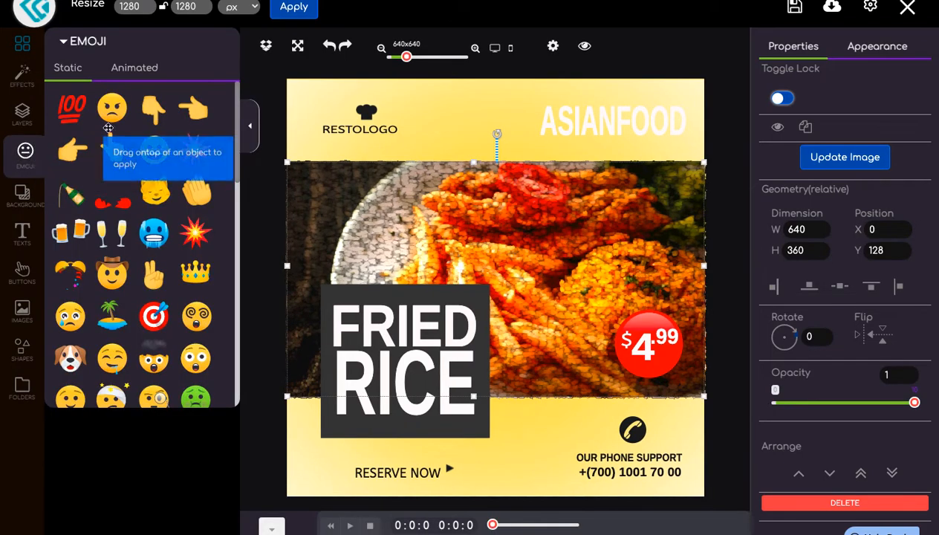
pyautogui.click(134, 67)
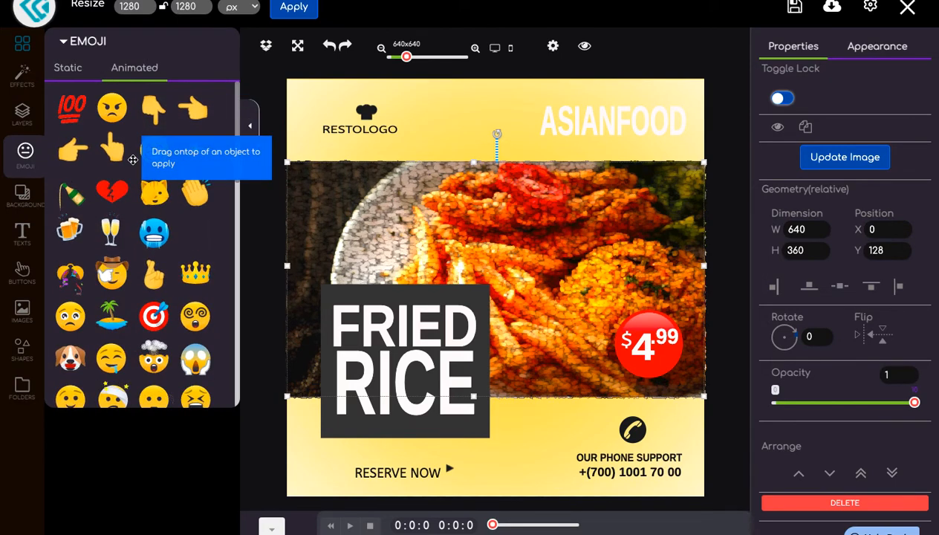
pyautogui.click(70, 75)
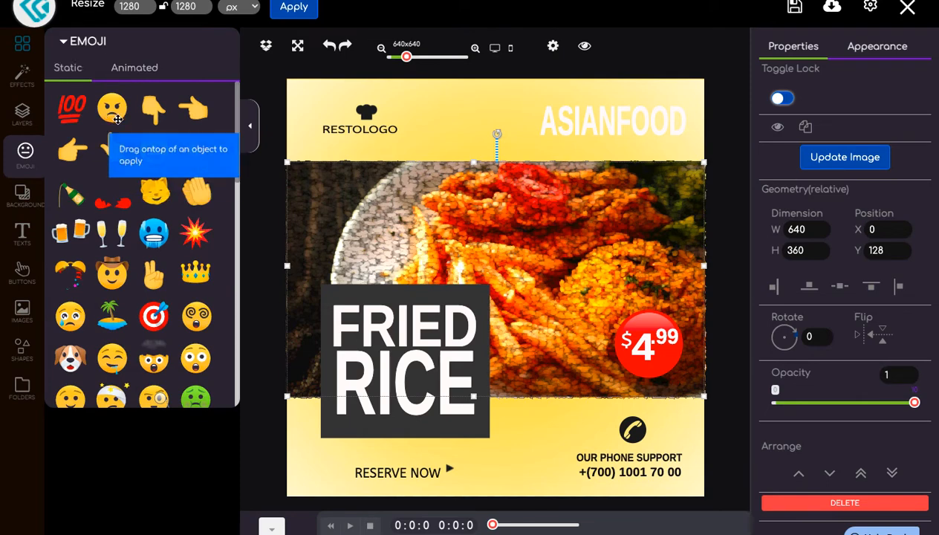
pyautogui.click(123, 66)
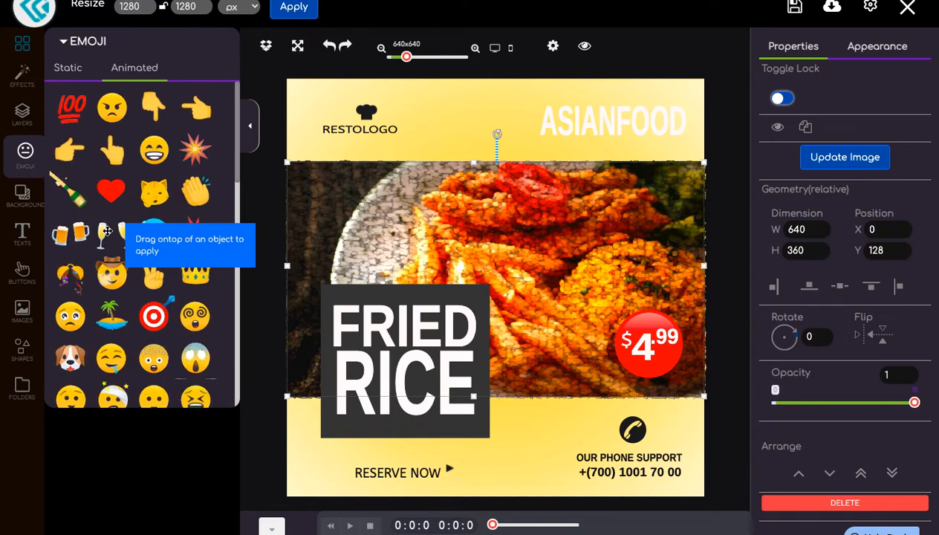
# Place the animated champagne glasses emoji on the food photo and deselect all layers
pyautogui.scroll(-5, 116, 263)
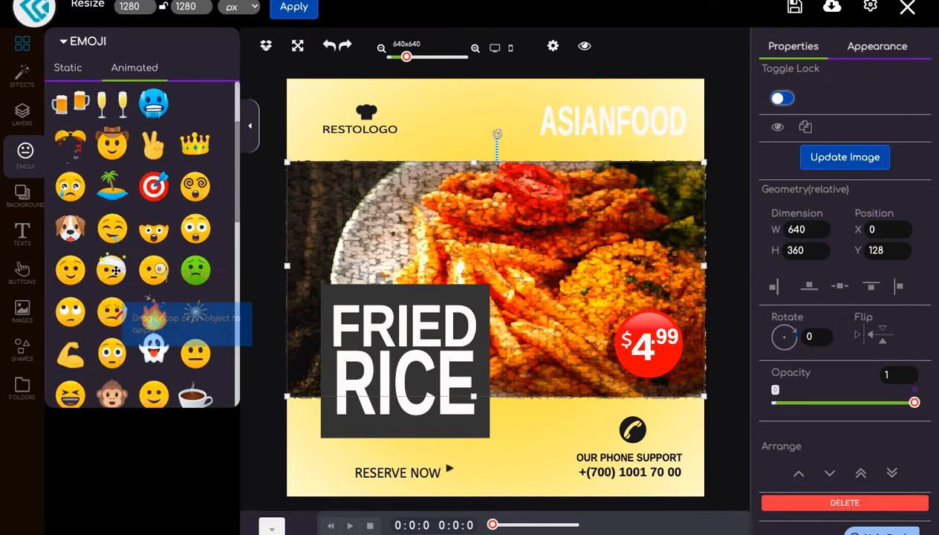
pyautogui.scroll(-1, 116, 263)
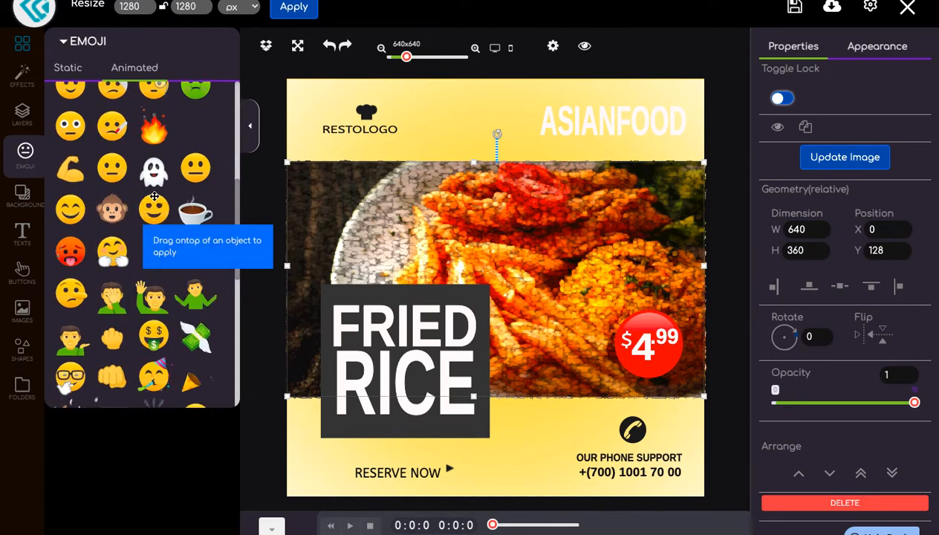
pyautogui.scroll(3, 115, 238)
pyautogui.scroll(2, 119, 153)
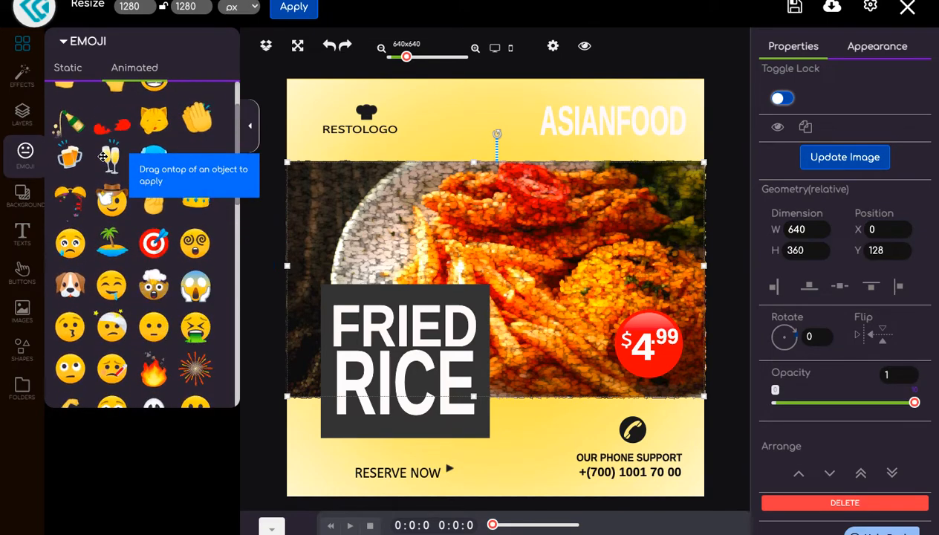
pyautogui.moveTo(106, 156); pyautogui.dragTo(521, 236)
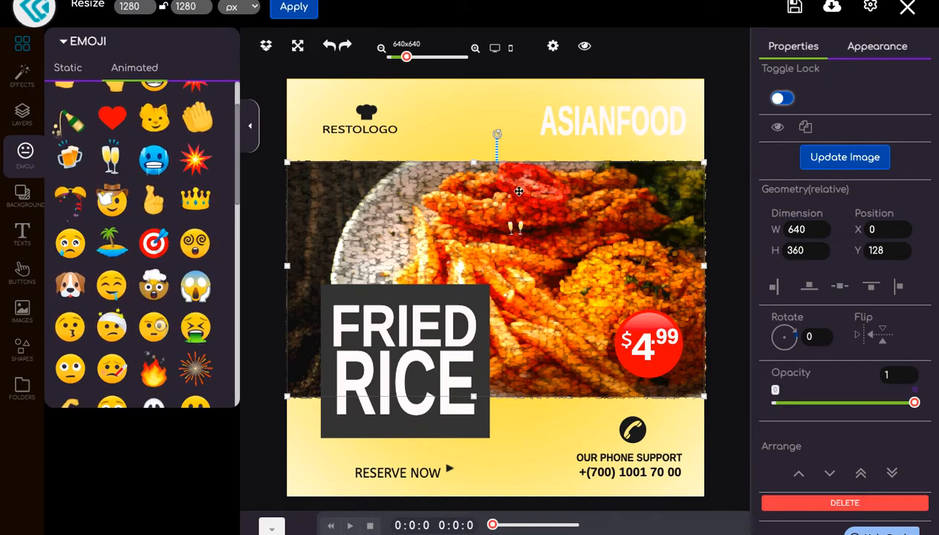
pyautogui.click(730, 112)
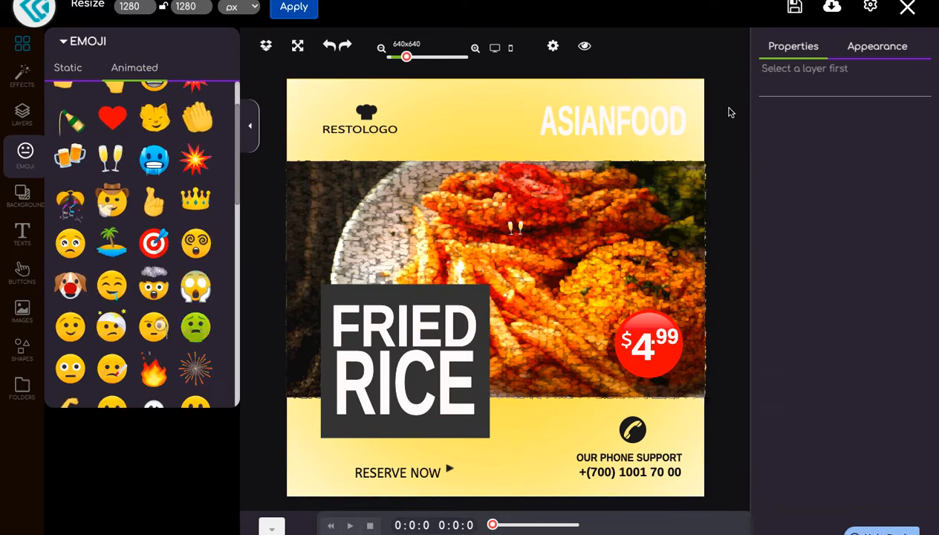
# Enlarge the champagne glasses emoji and move it onto the yellow band below the photo, beside the phone support text
pyautogui.click(519, 233)
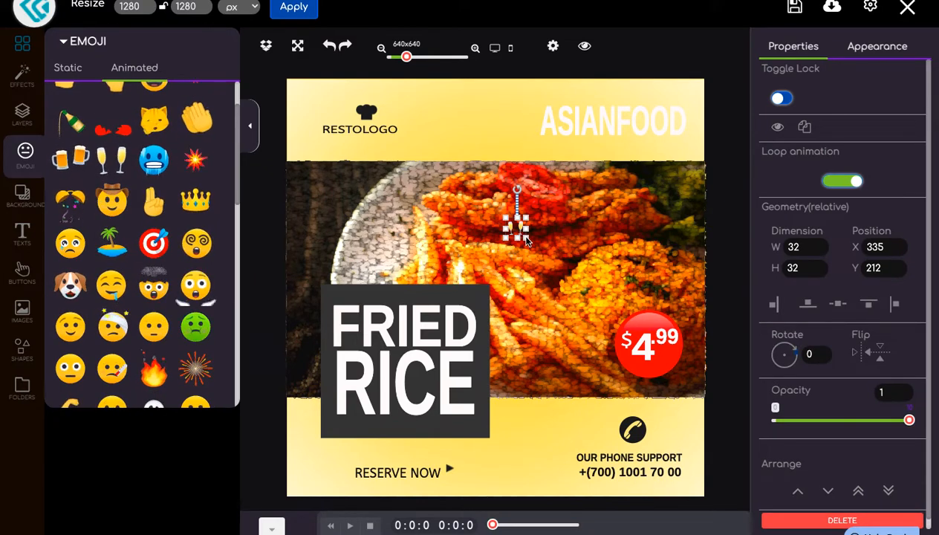
pyautogui.moveTo(528, 238); pyautogui.dragTo(652, 319)
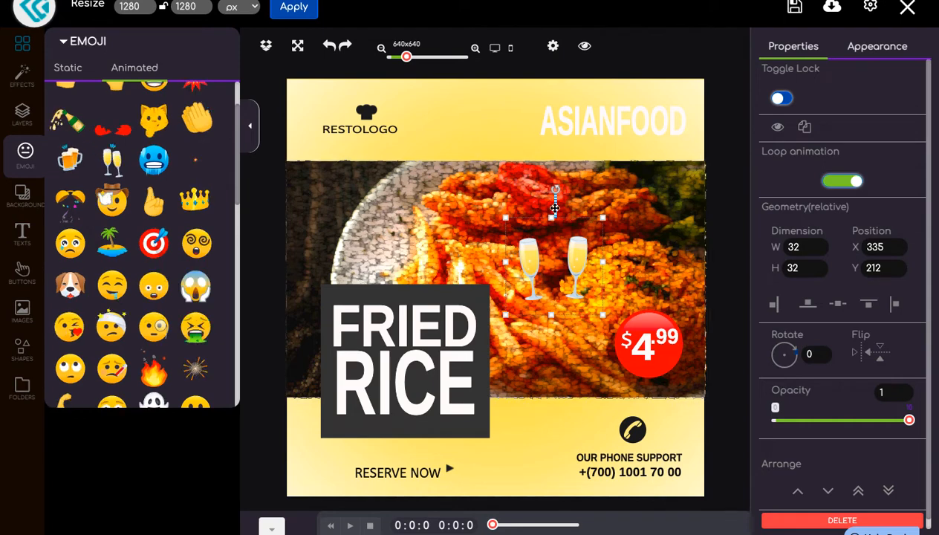
pyautogui.moveTo(578, 255); pyautogui.dragTo(553, 431)
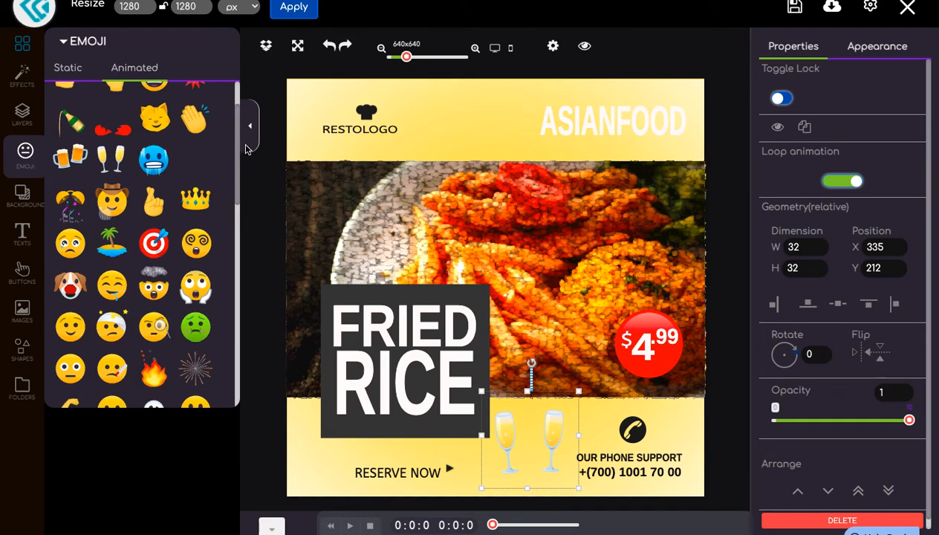
pyautogui.scroll(-2, 183, 185)
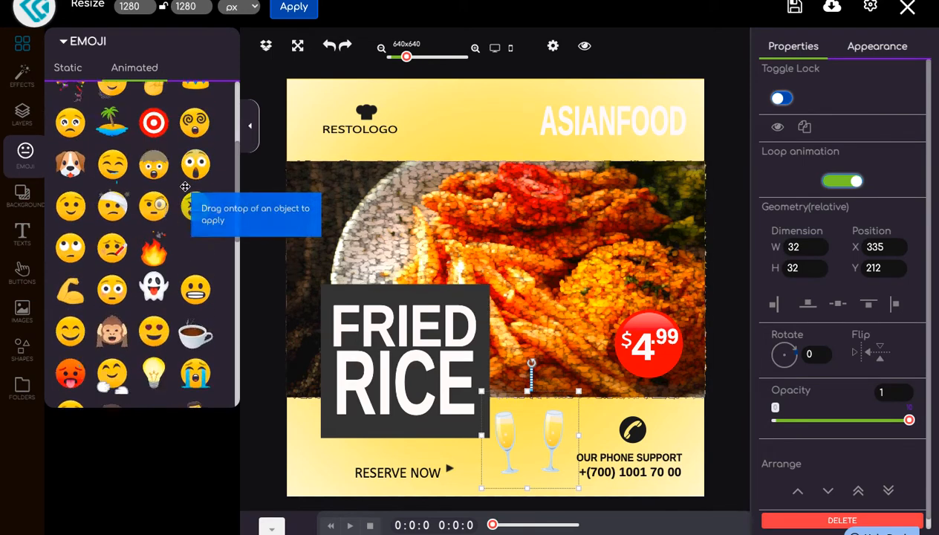
pyautogui.scroll(3, 184, 183)
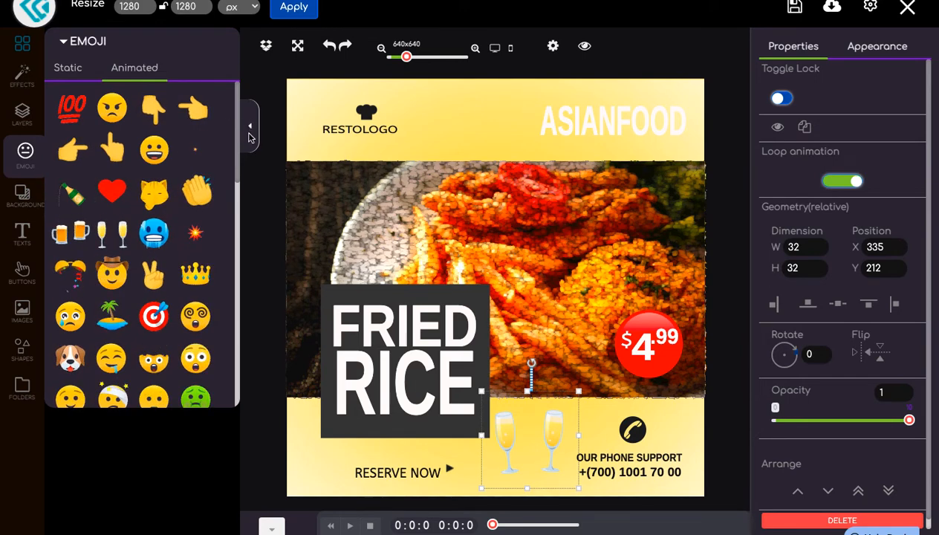
# Look through the Color, Gradient and Pattern options for the background
pyautogui.click(16, 207)
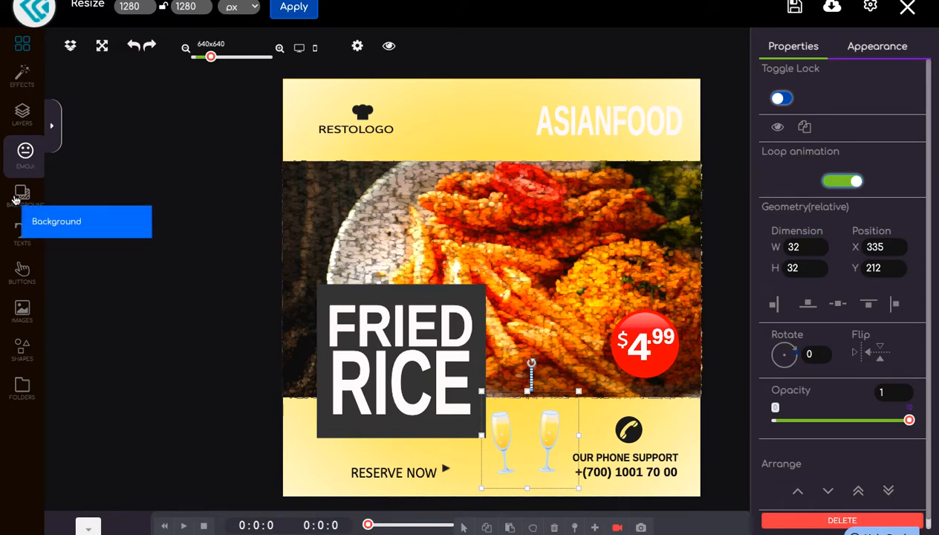
pyautogui.click(15, 199)
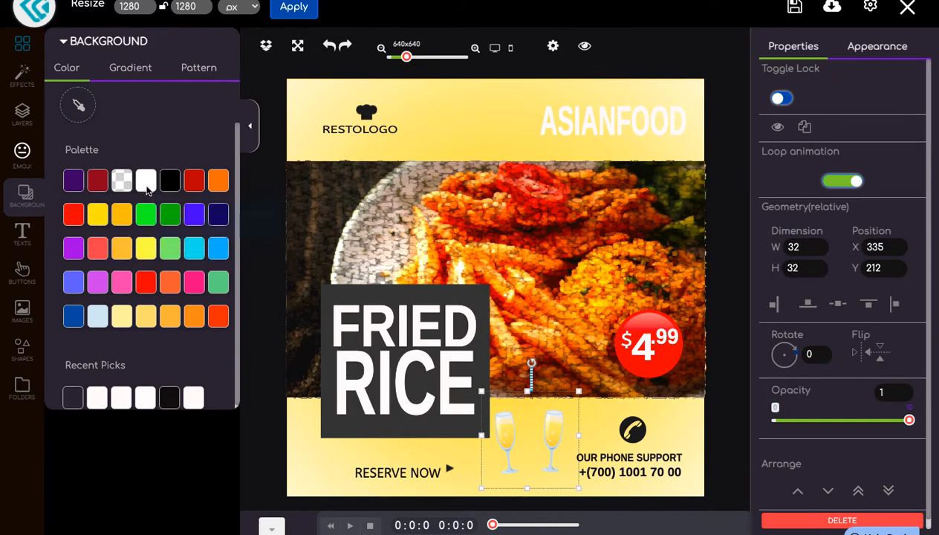
pyautogui.click(130, 70)
pyautogui.click(185, 72)
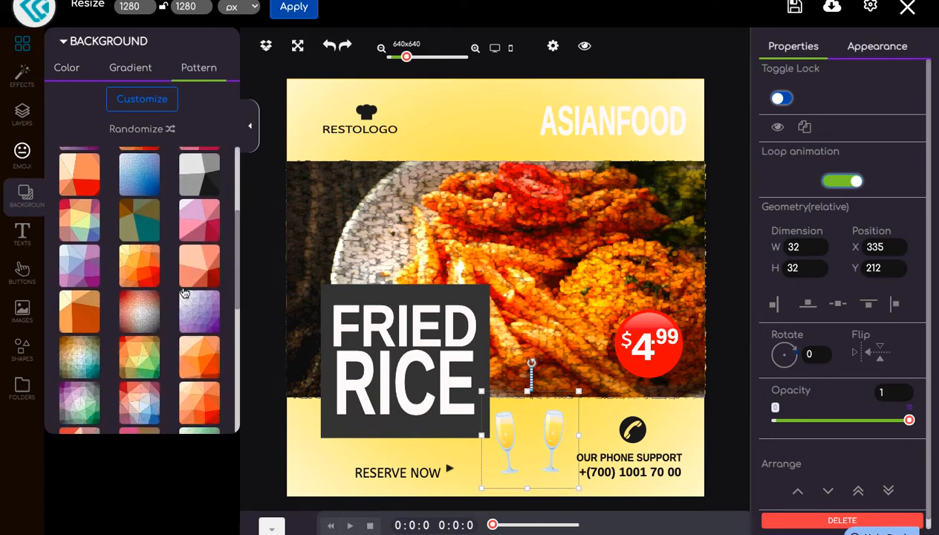
pyautogui.click(75, 71)
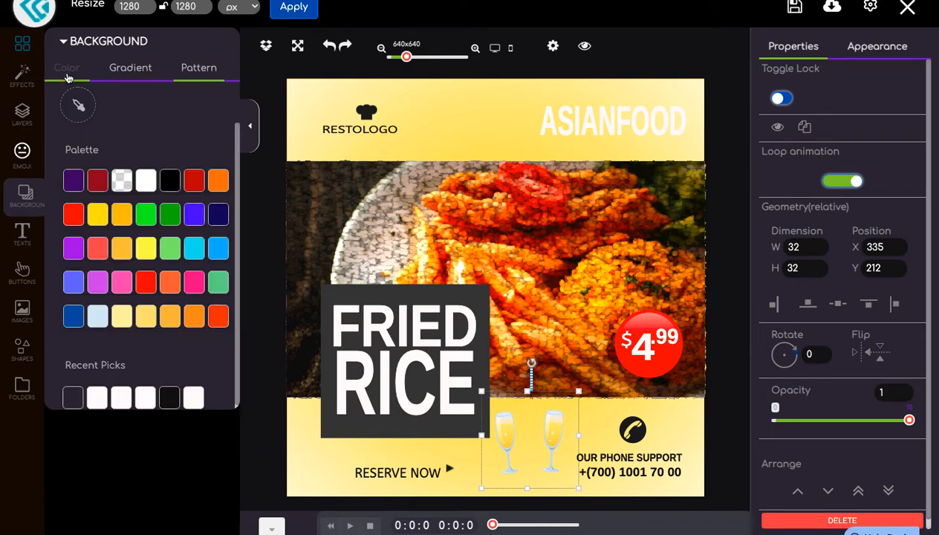
pyautogui.click(128, 70)
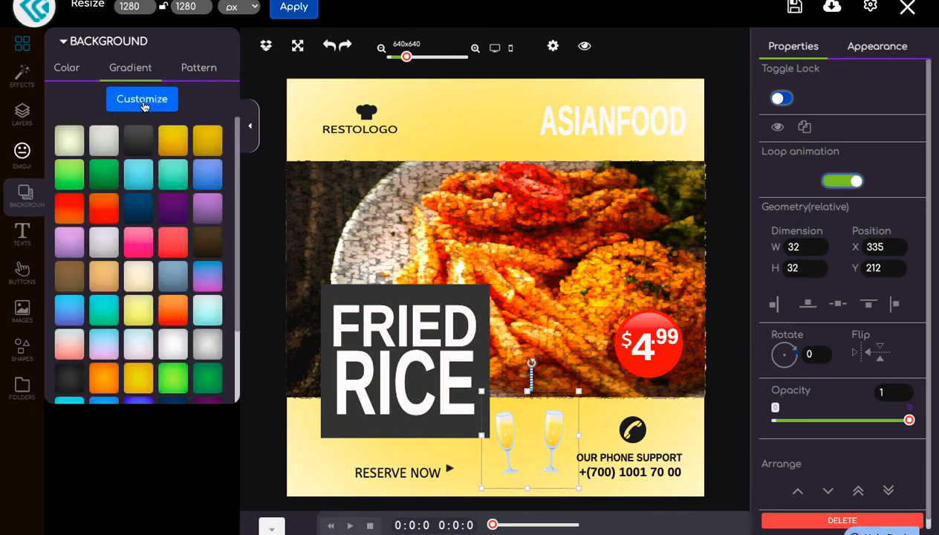
pyautogui.click(208, 71)
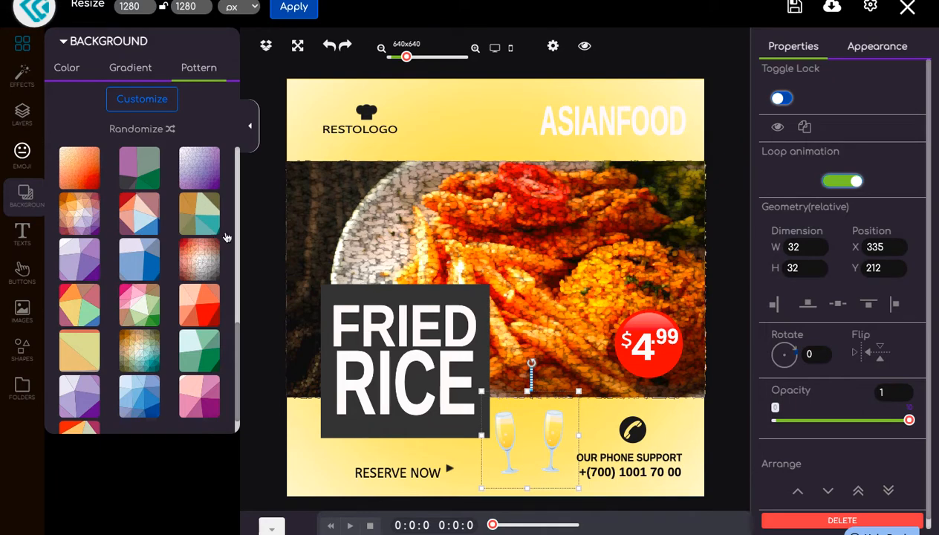
# Delete the 640 by 640 pale gradient image layer covering the whole design
pyautogui.click(534, 96)
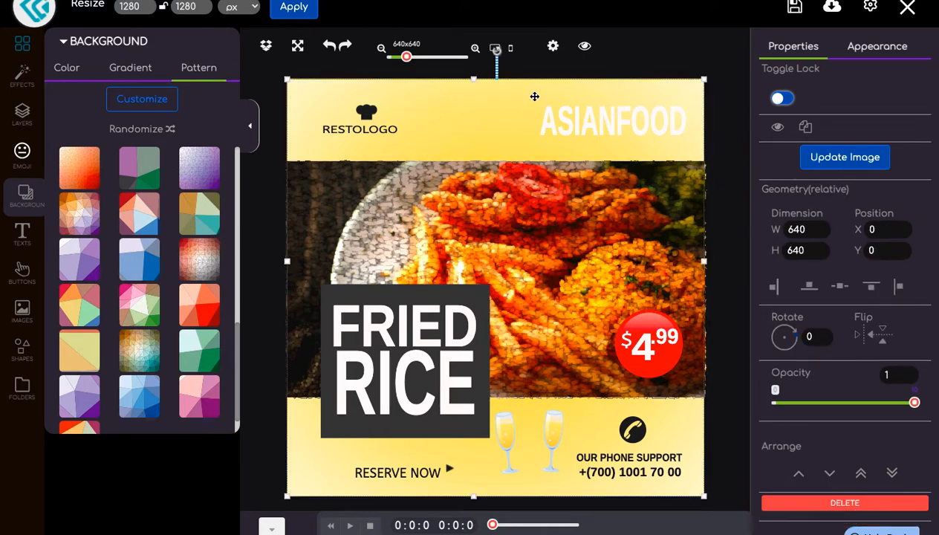
pyautogui.rightClick(489, 99)
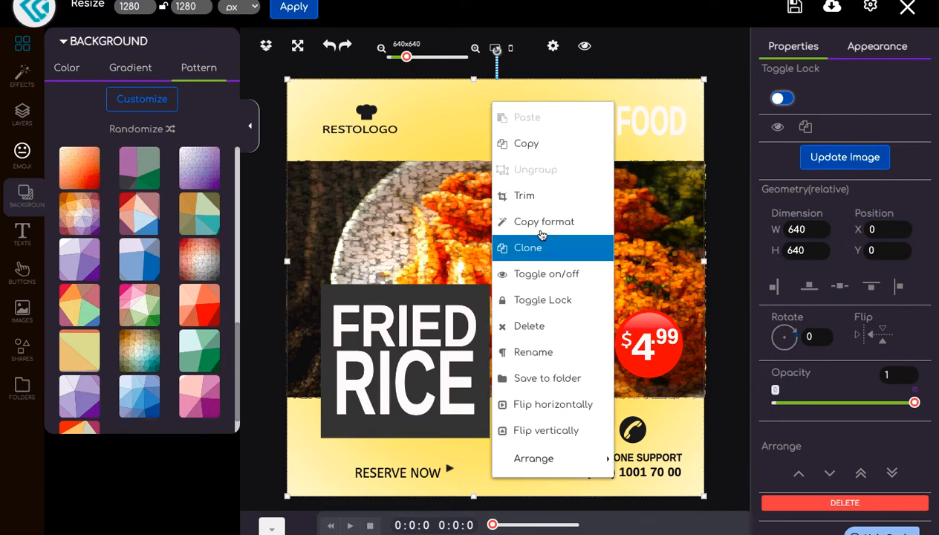
pyautogui.click(550, 324)
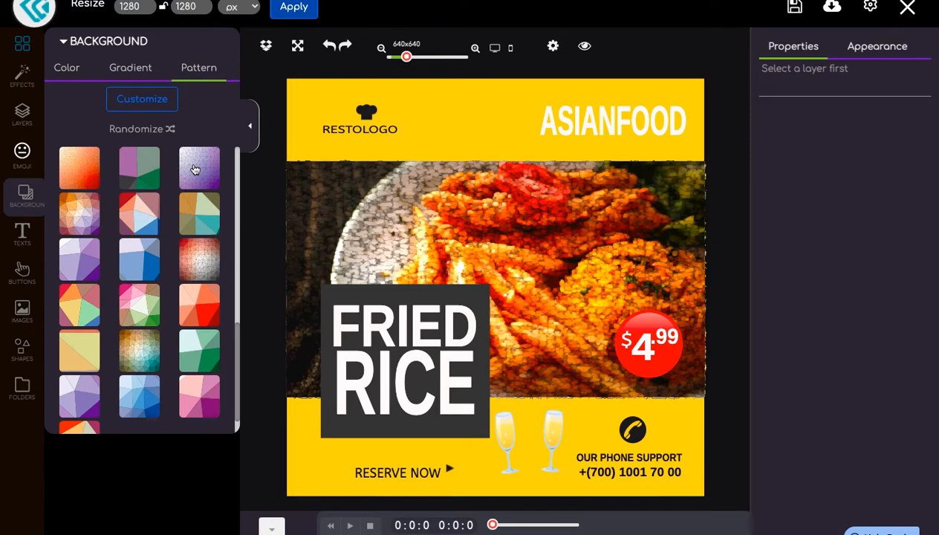
# Delete the yellow band layer behind the logo and the ASIANFOOD heading
pyautogui.click(452, 110)
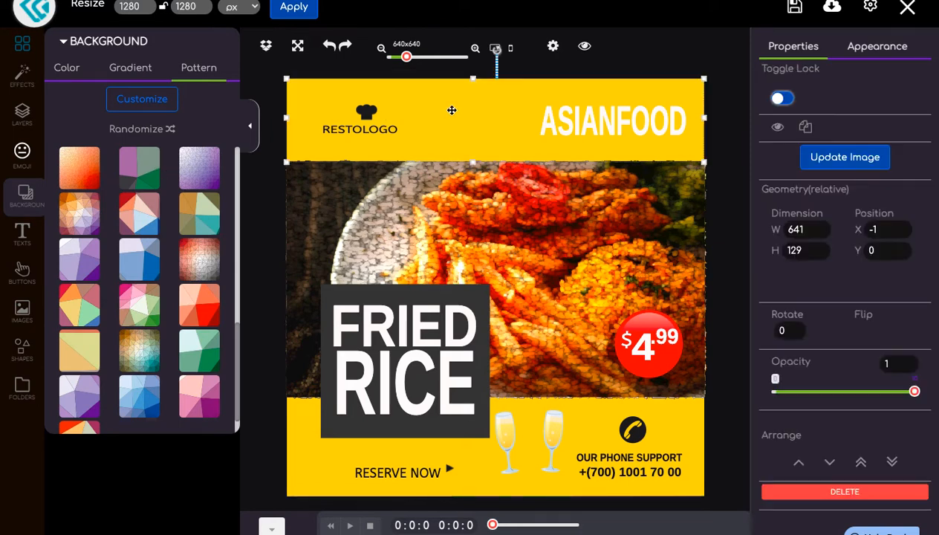
pyautogui.rightClick(451, 112)
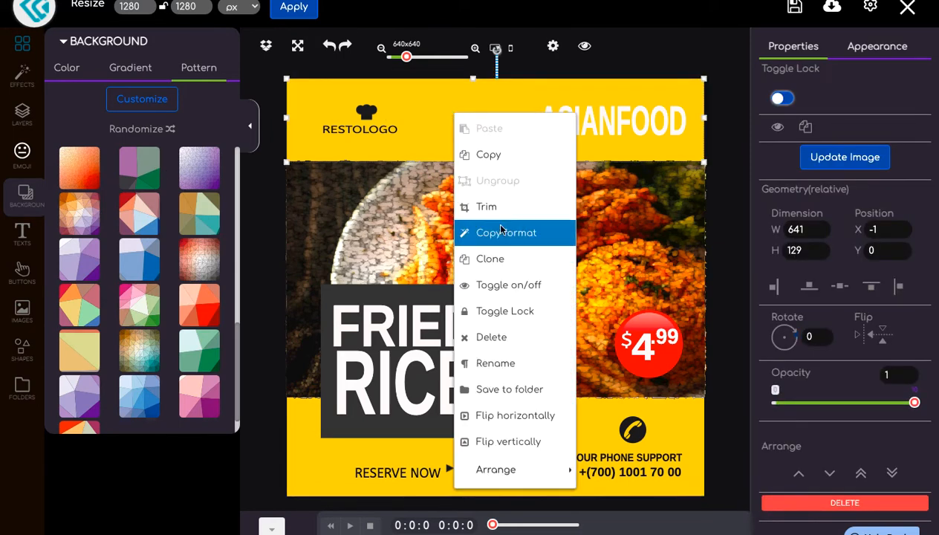
pyautogui.click(504, 336)
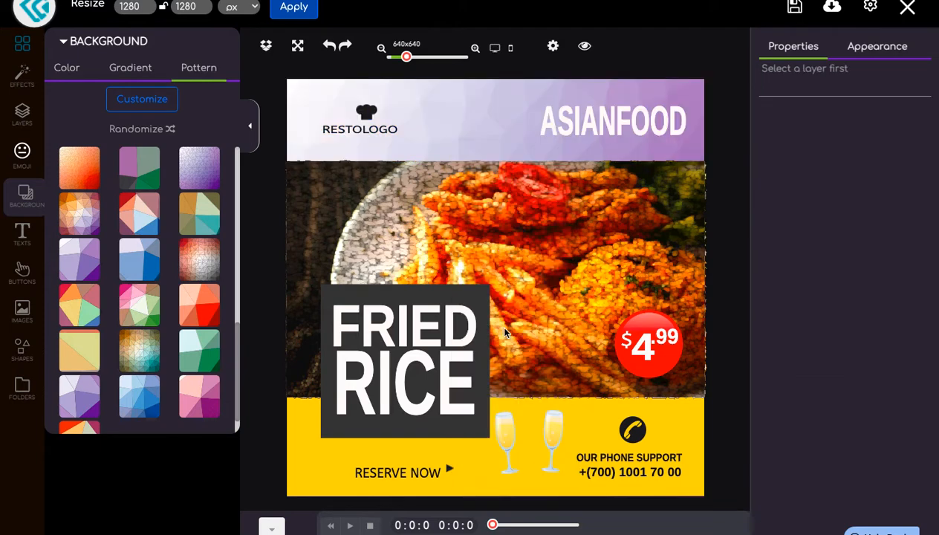
# Delete the yellow band layer behind the RESERVE NOW and phone support texts
pyautogui.click(479, 467)
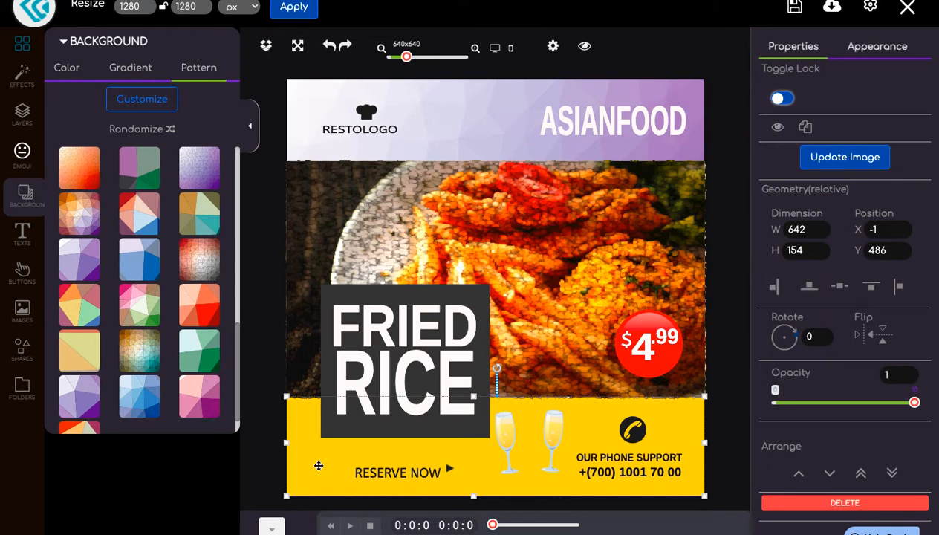
pyautogui.rightClick(318, 466)
pyautogui.click(358, 318)
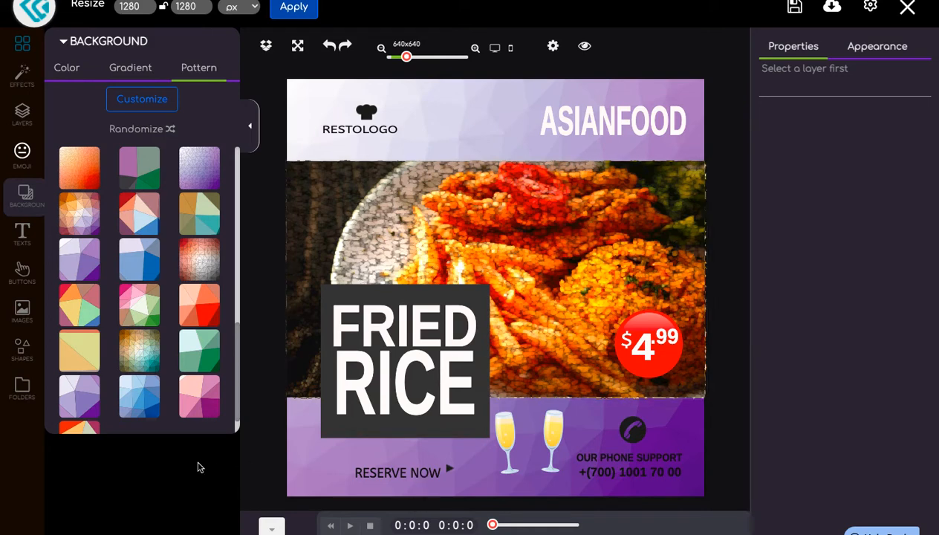
# Apply the pink and magenta polygon pattern to the background and browse the other patterns
pyautogui.click(205, 401)
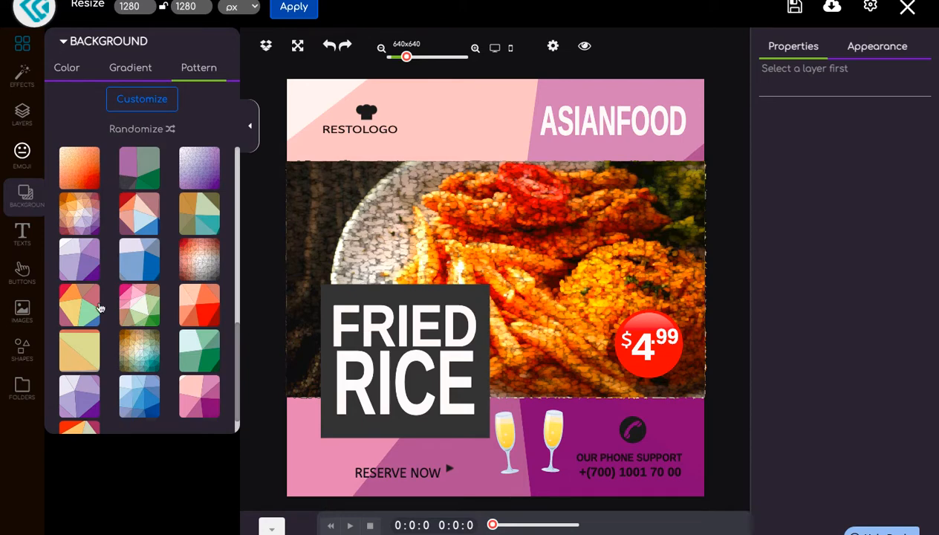
pyautogui.scroll(5, 100, 308)
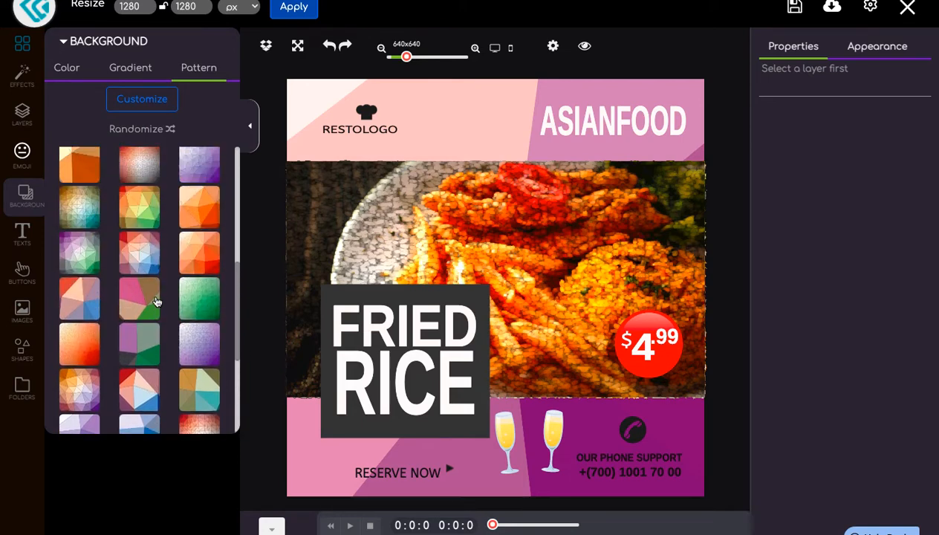
pyautogui.scroll(5, 156, 300)
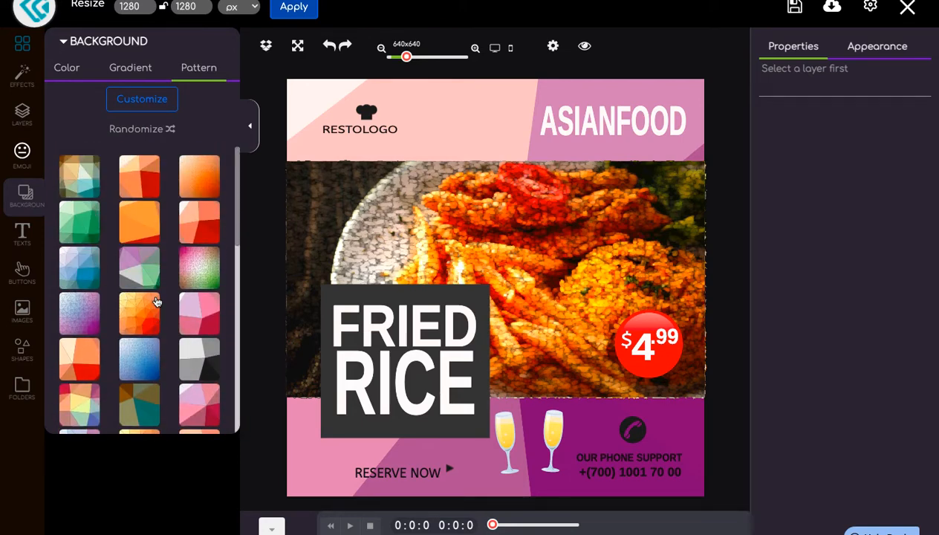
pyautogui.scroll(-3, 155, 300)
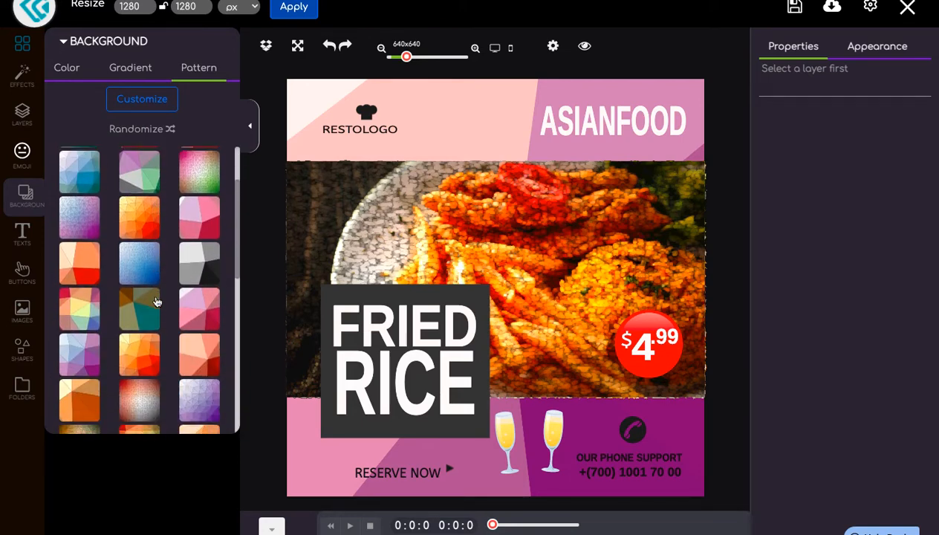
# Try the pink and crimson polygon pattern and the yellow, orange and red polygon pattern on the background
pyautogui.click(194, 295)
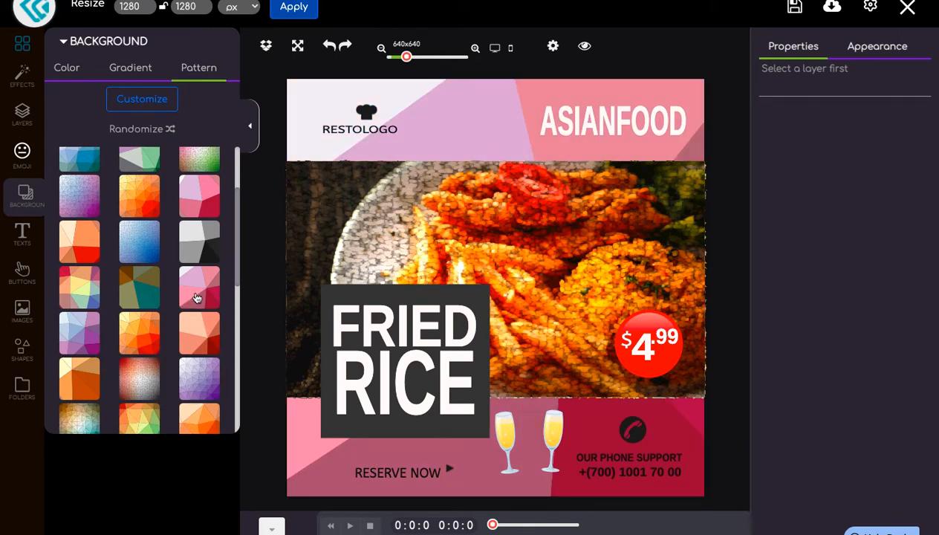
pyautogui.click(142, 343)
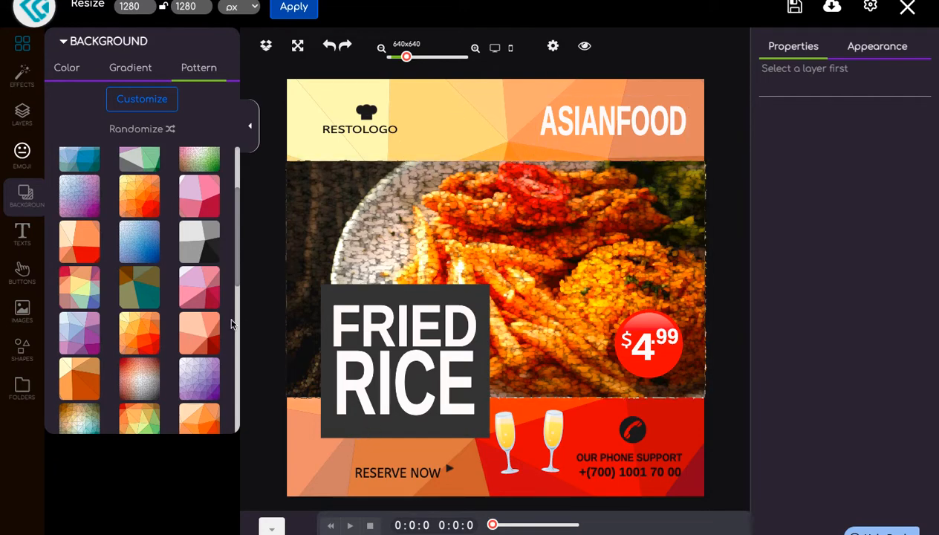
pyautogui.scroll(3, 163, 223)
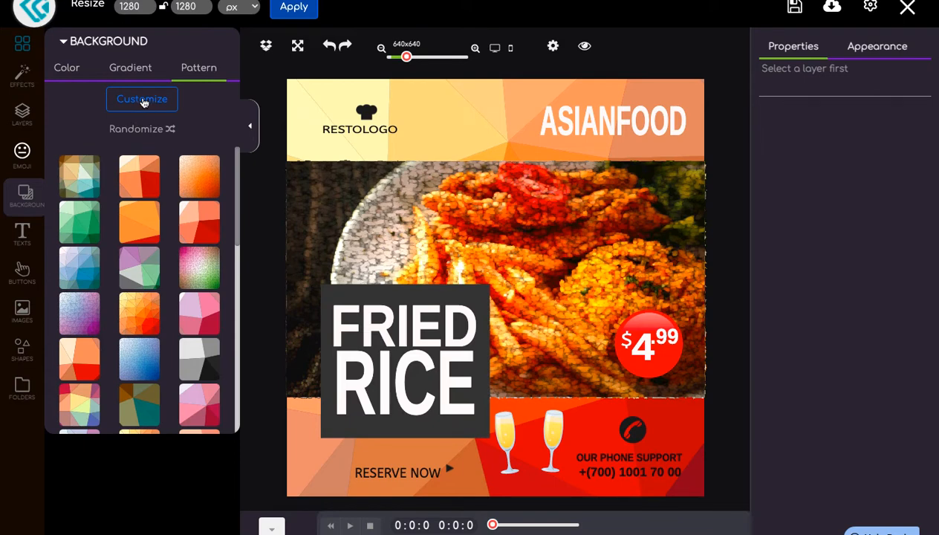
# Randomize the background patterns and apply the orange, peach and purple polygon pattern, then collapse the side panel
pyautogui.click(153, 129)
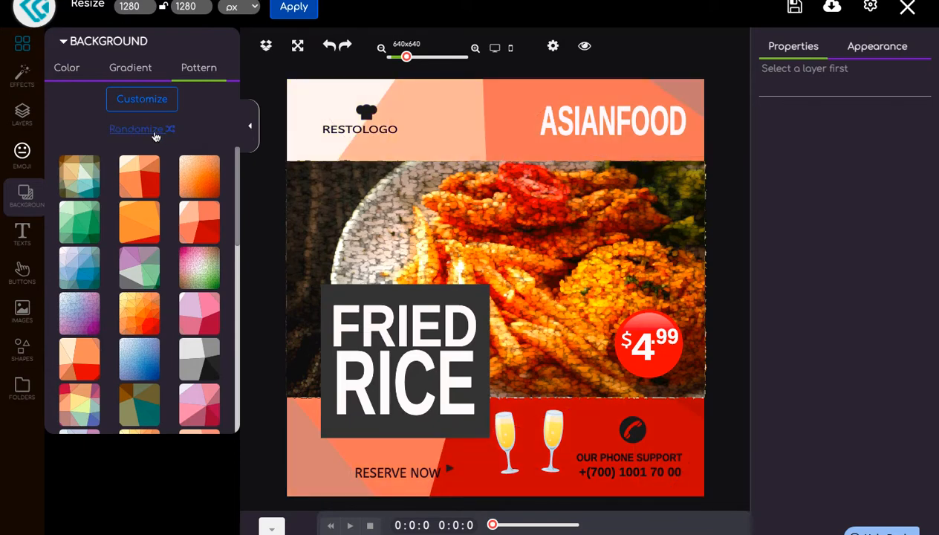
pyautogui.click(154, 130)
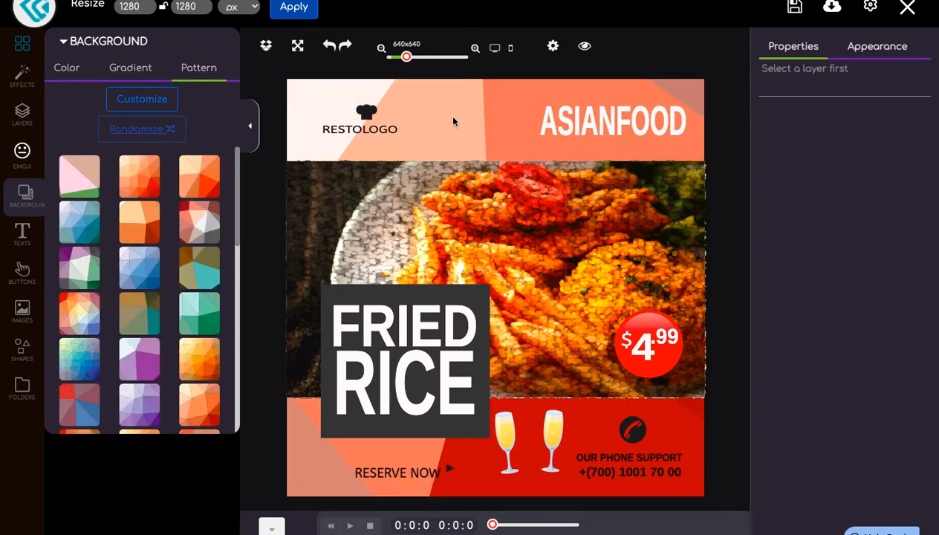
pyautogui.click(86, 183)
pyautogui.click(131, 129)
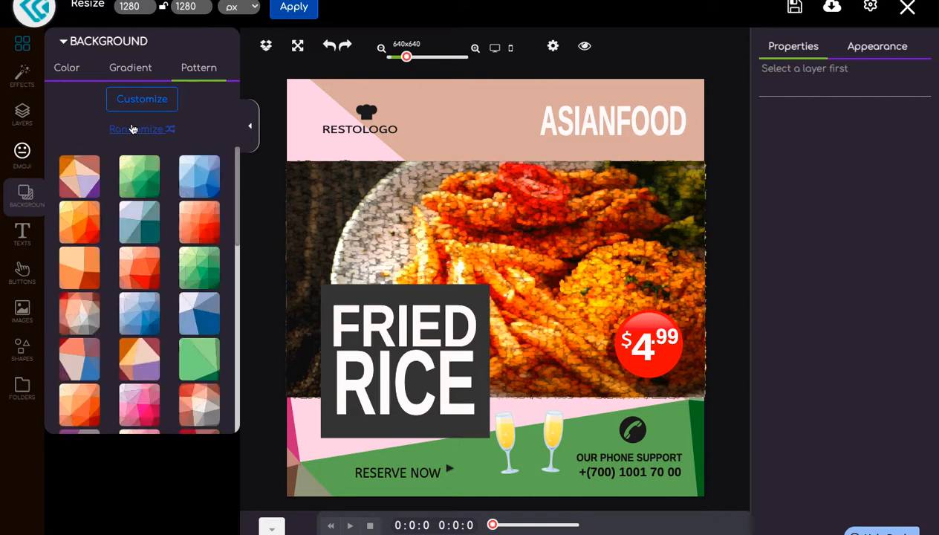
pyautogui.click(84, 173)
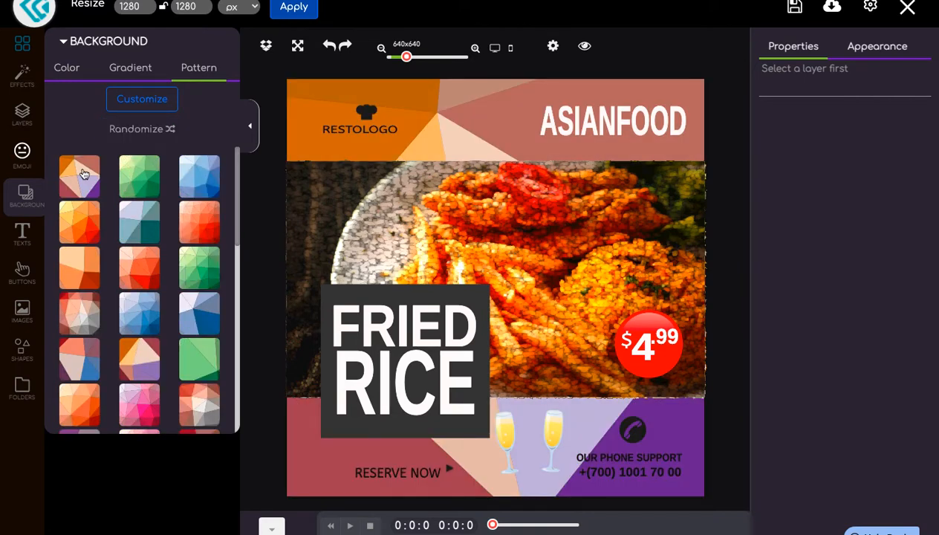
pyautogui.click(250, 130)
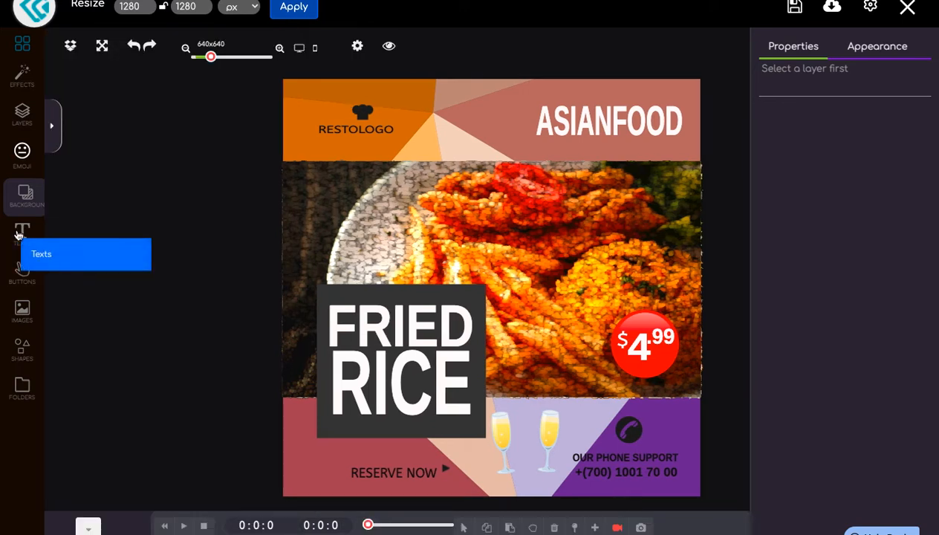
# Add two text elements of the largest size, one at the default position and one over the upper food photo
pyautogui.click(18, 234)
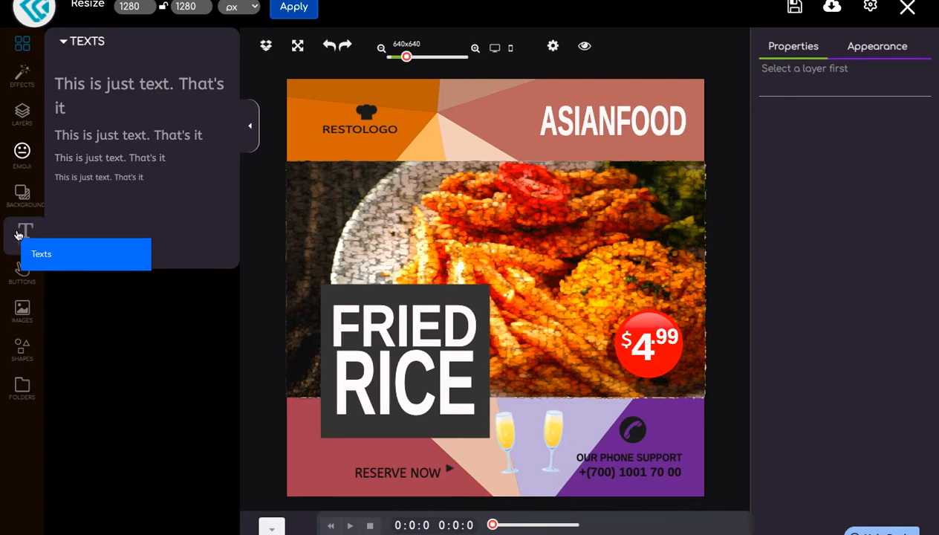
pyautogui.click(103, 89)
pyautogui.moveTo(104, 88); pyautogui.dragTo(529, 203)
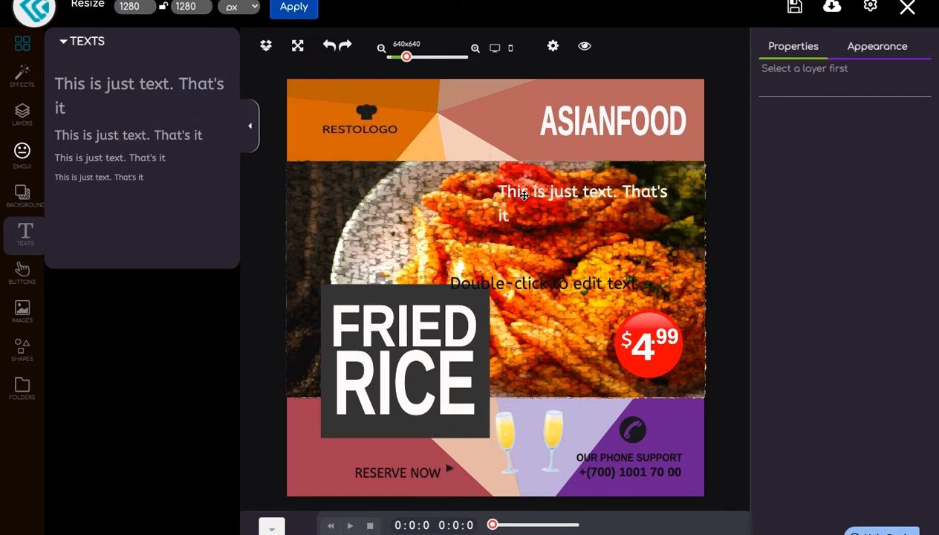
# Open the upper text element for editing and replace its placeholder with "This is the Best Image"
pyautogui.click(524, 195)
pyautogui.doubleClick(525, 195)
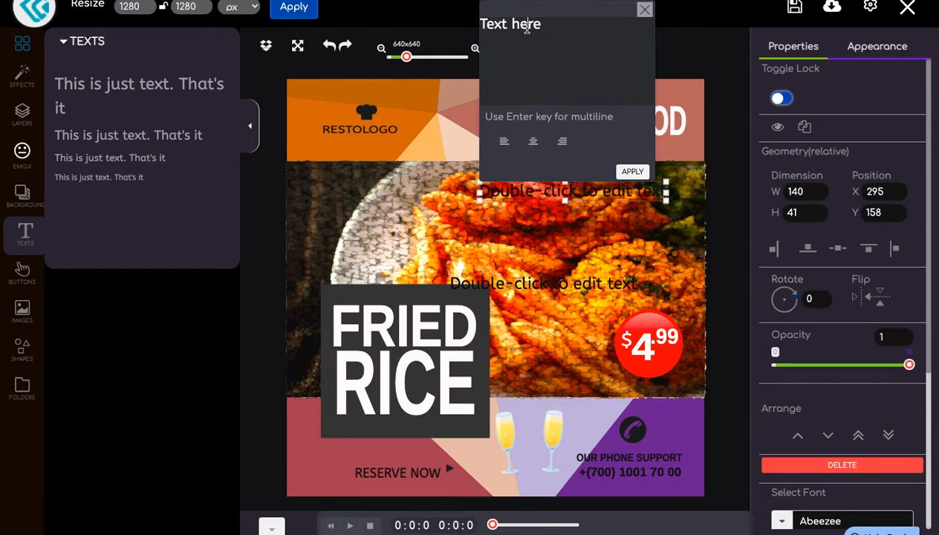
pyautogui.press('BackSpace')
pyautogui.press('BackSpace')
pyautogui.press('BackSpace')
pyautogui.press('BackSpace')
pyautogui.press('BackSpace')
pyautogui.press('BackSpace')
pyautogui.press('BackSpace')
pyautogui.write('his is the BEst')
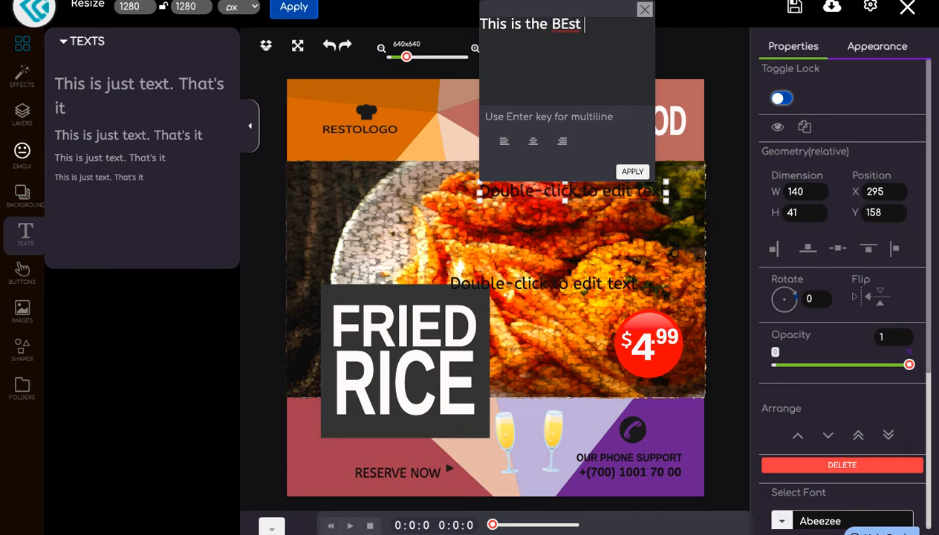
pyautogui.write(' IMage')
pyautogui.click(601, 25)
pyautogui.press('BackSpace')
pyautogui.write('m')
pyautogui.press('Left')
pyautogui.press('Left')
pyautogui.press('Left')
pyautogui.press('Left')
pyautogui.press('Delete')
pyautogui.write('e')
pyautogui.press('Right')
pyautogui.press('Right')
pyautogui.press('Right')
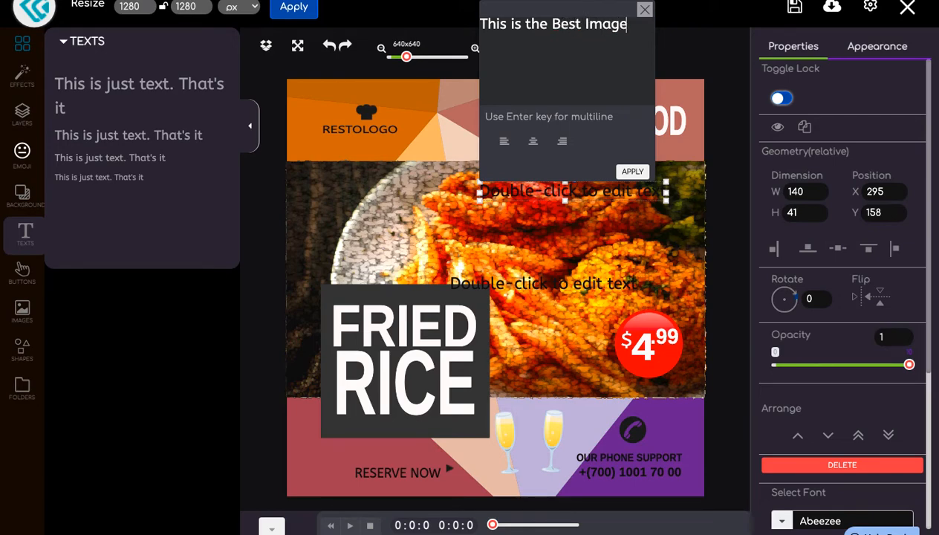
# Extend the sentence with "Animation tool your money can buy" and apply the text to the design
pyautogui.write('Anima')
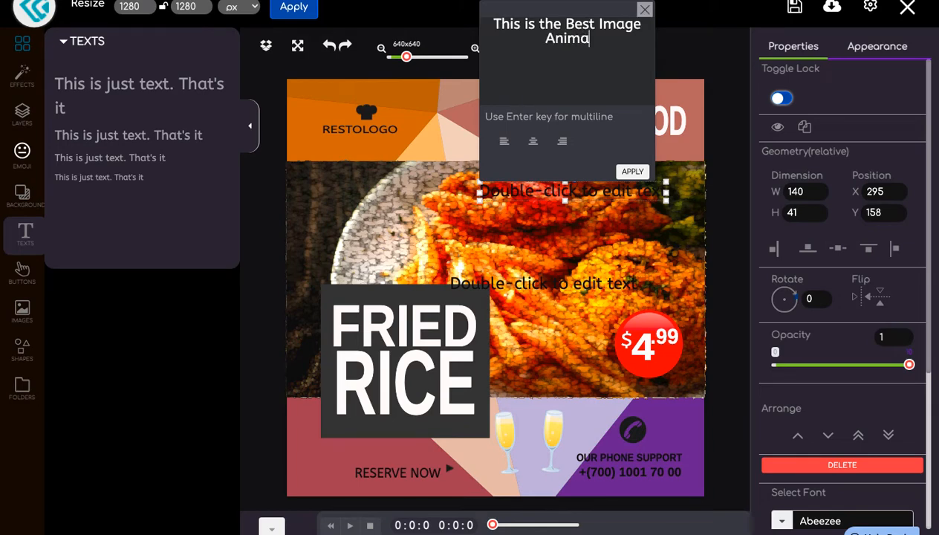
pyautogui.write('tion too')
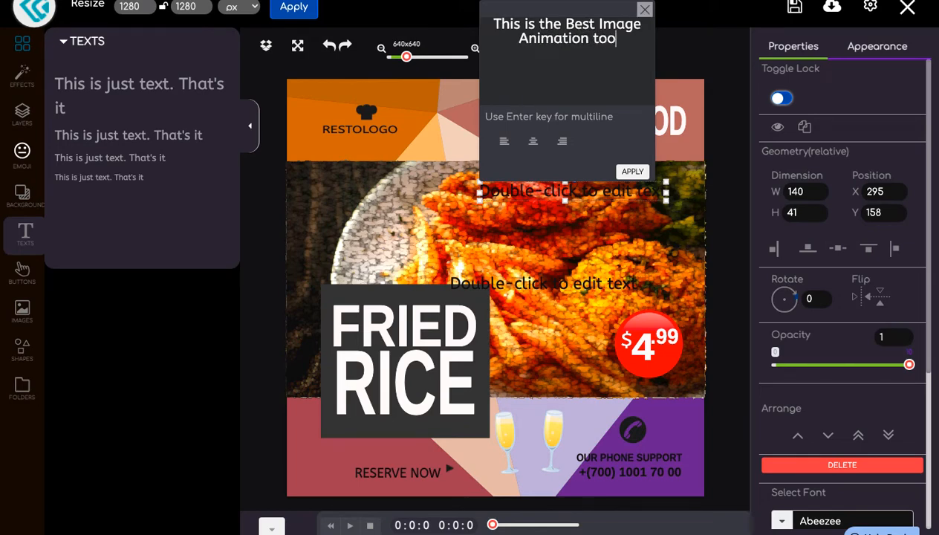
pyautogui.write('l your ')
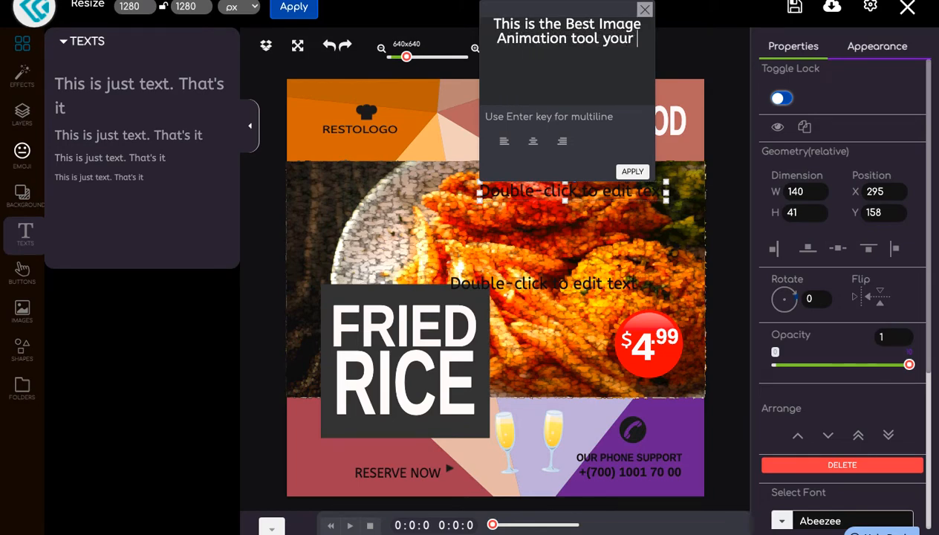
pyautogui.write('money can ')
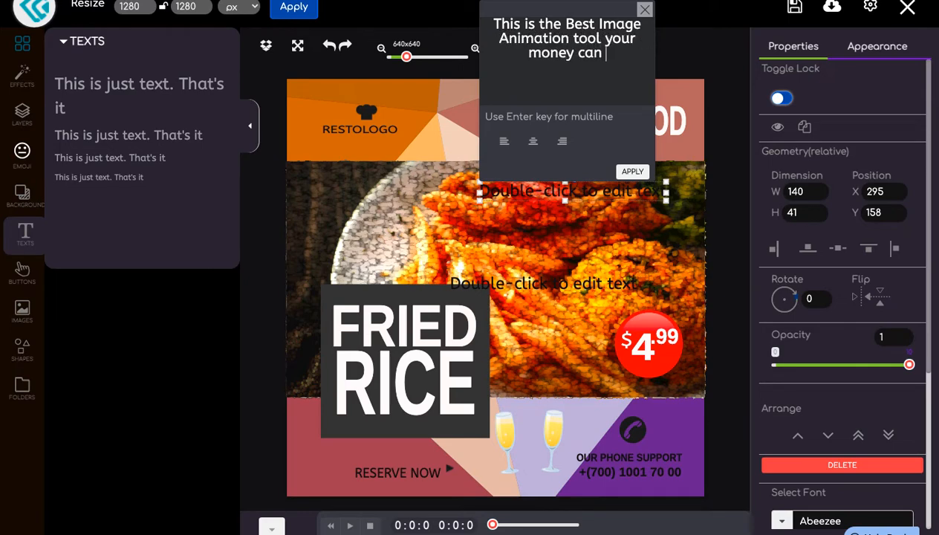
pyautogui.write('buy')
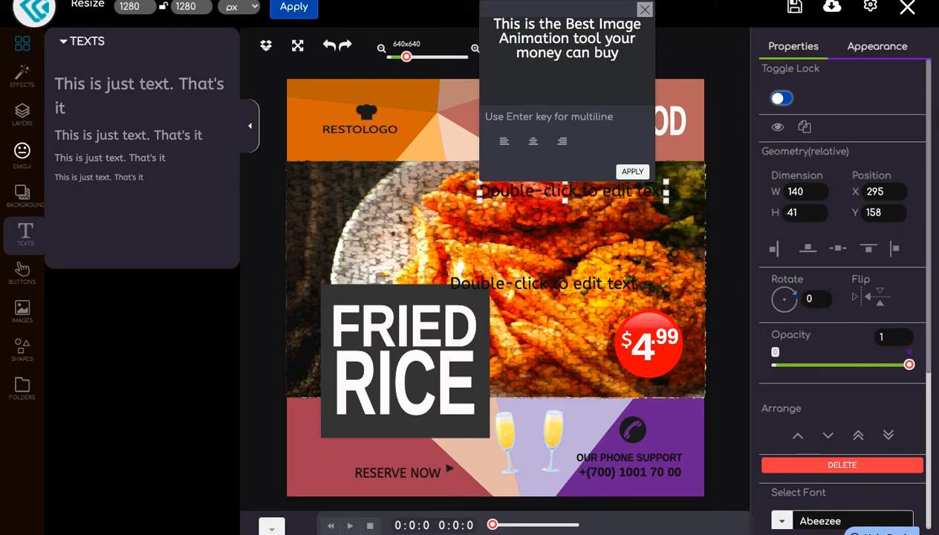
pyautogui.click(629, 172)
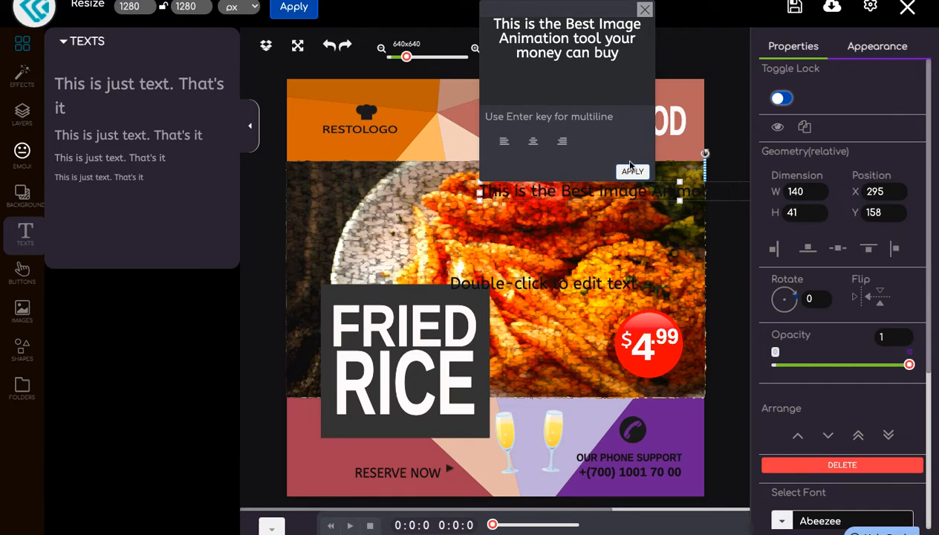
# Move the new sentence slightly lower on the food photo and resize it to about 518 by 45
pyautogui.moveTo(627, 193); pyautogui.dragTo(545, 225)
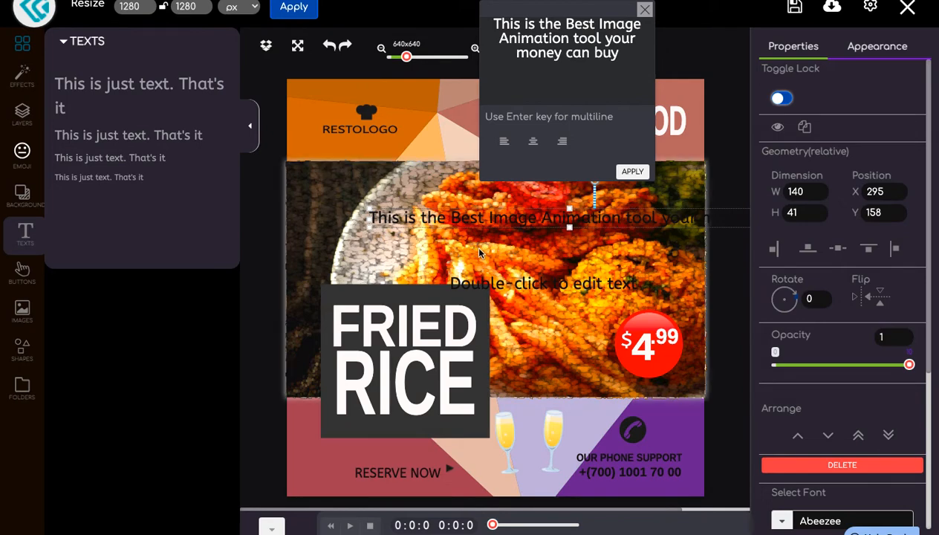
pyautogui.moveTo(370, 227); pyautogui.dragTo(534, 235)
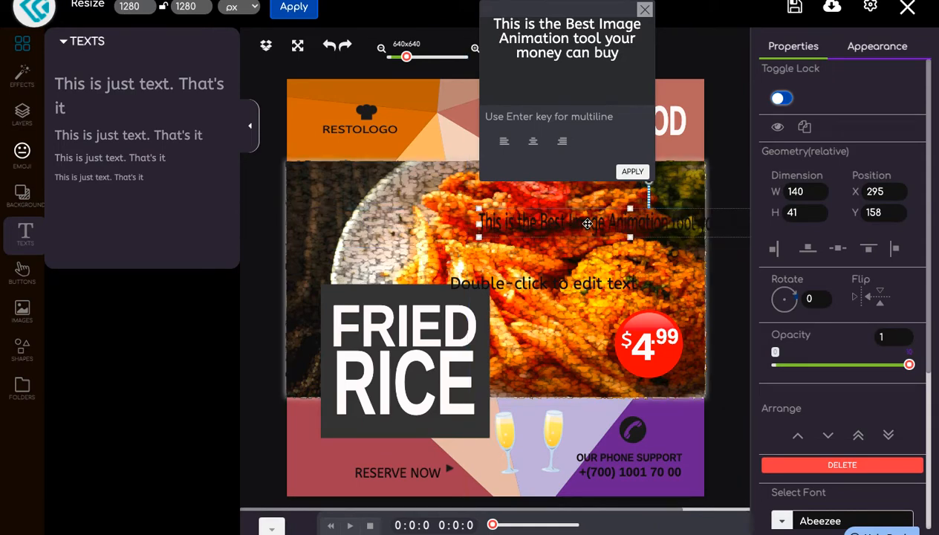
# Try shifting the food photo to the left, close the text editing box and undo the photo's move
pyautogui.click(445, 217)
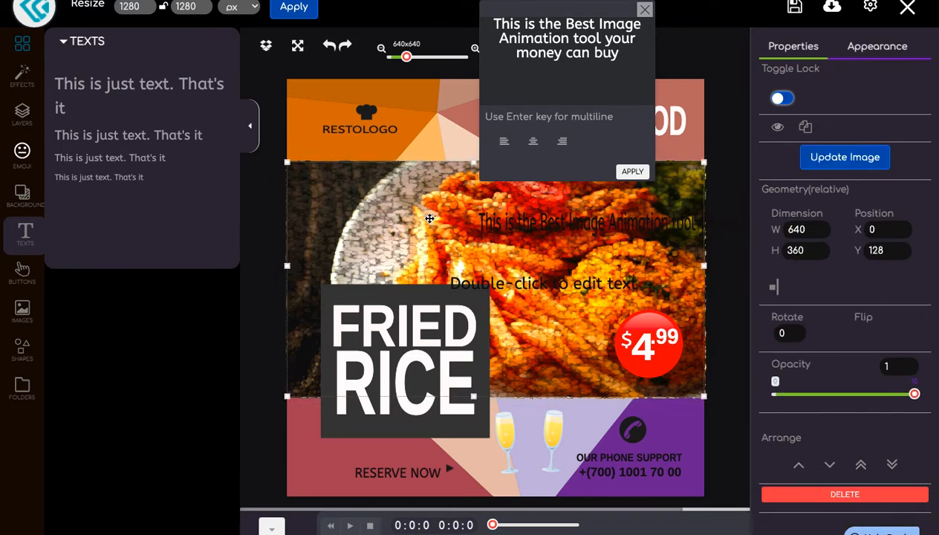
pyautogui.moveTo(403, 213); pyautogui.dragTo(401, 215)
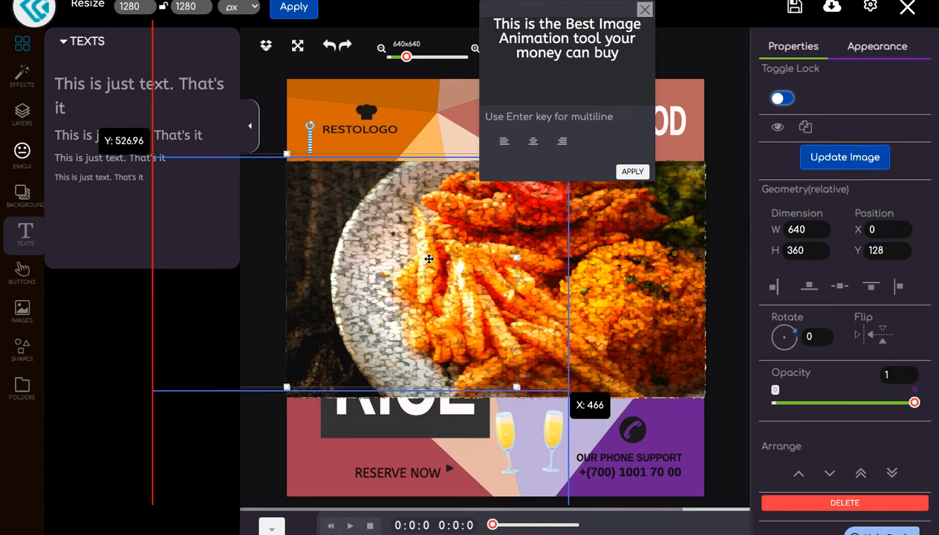
pyautogui.moveTo(428, 259); pyautogui.dragTo(243, 250)
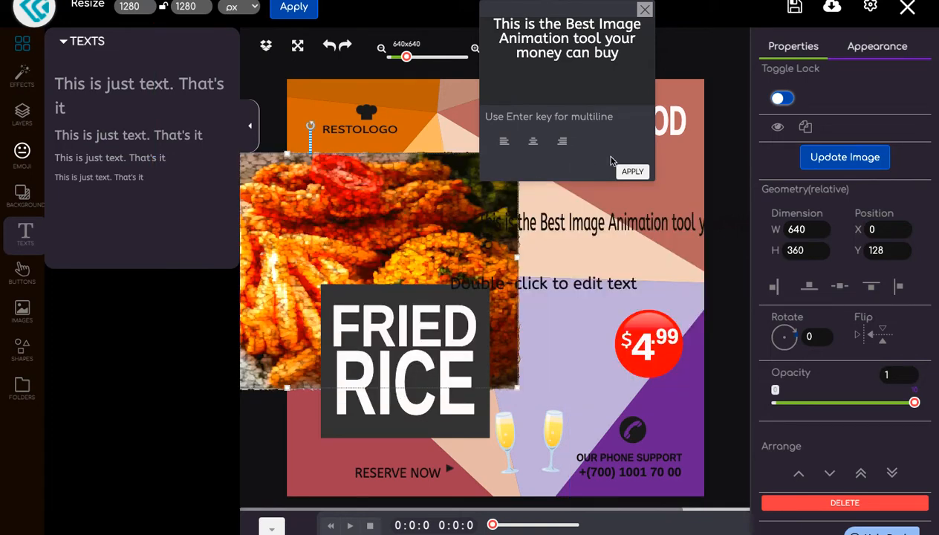
pyautogui.click(643, 11)
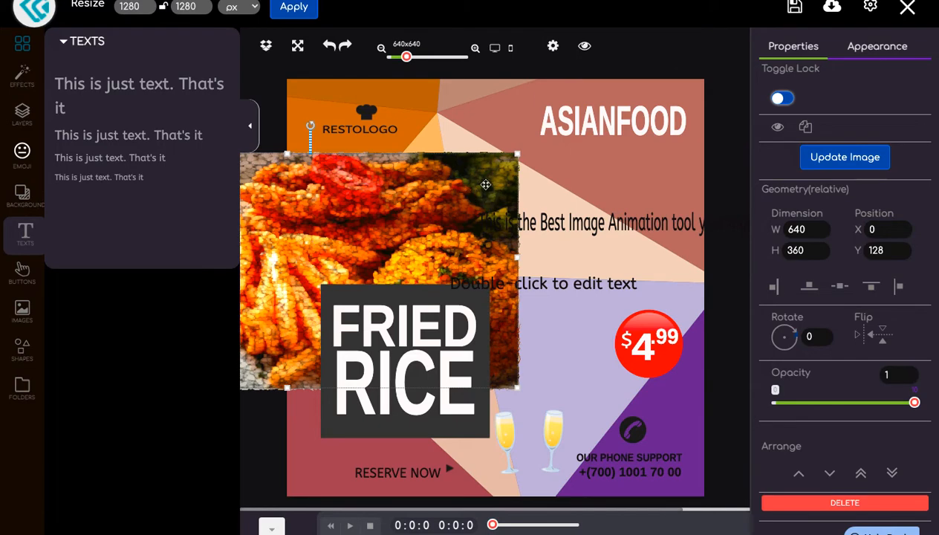
pyautogui.click(331, 49)
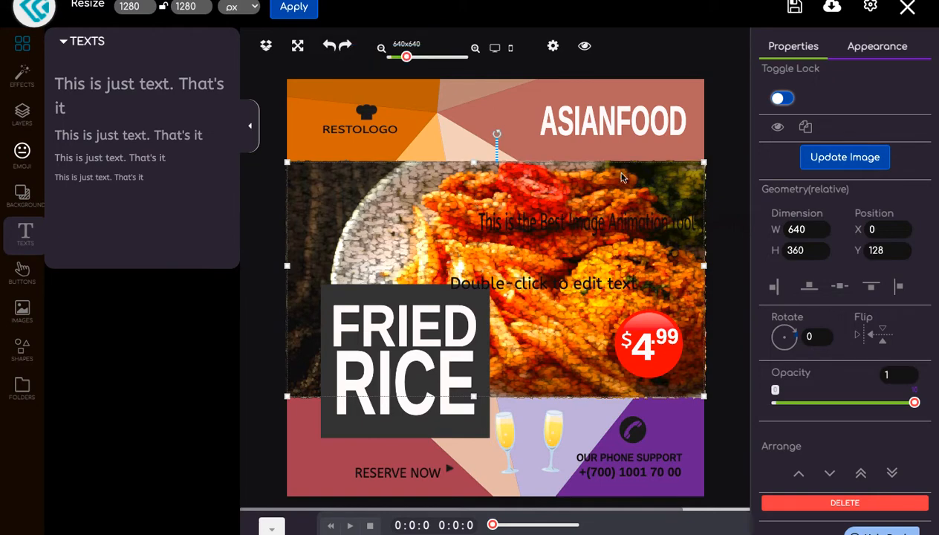
pyautogui.click(724, 110)
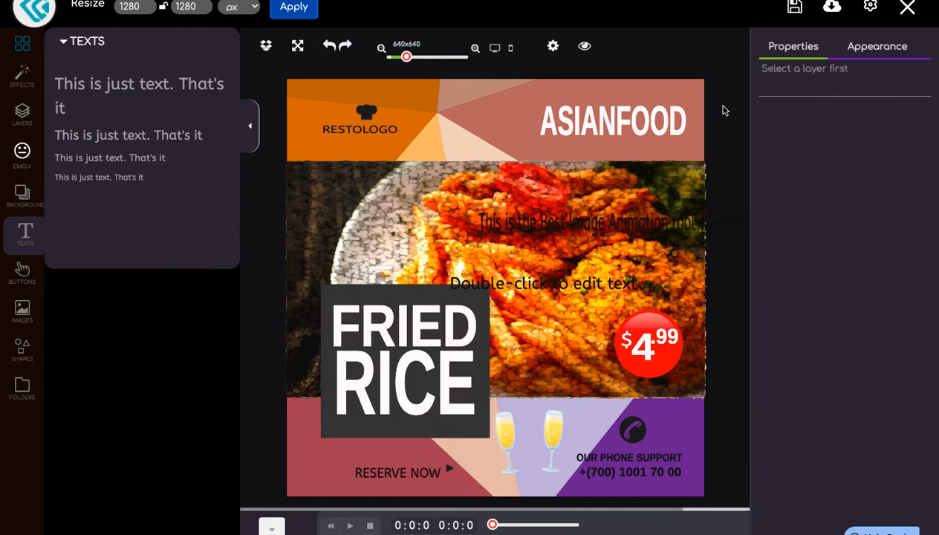
# Move the sentence left over the food photo and stretch it to span nearly the photo's full width
pyautogui.click(619, 221)
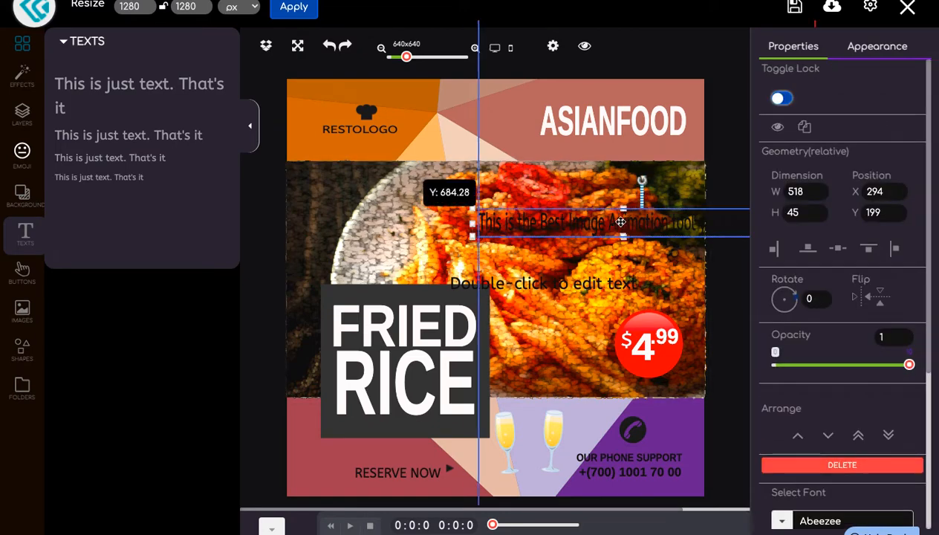
pyautogui.moveTo(620, 222); pyautogui.dragTo(472, 201)
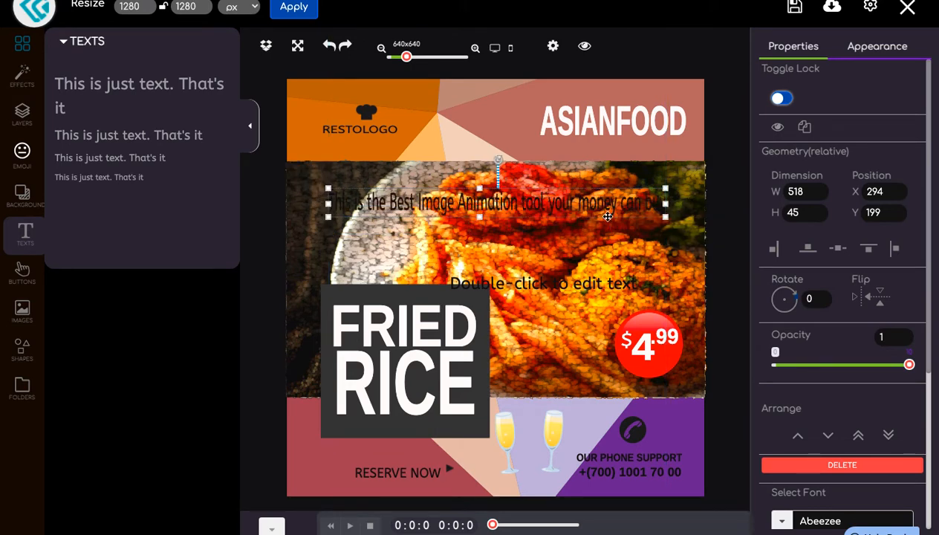
pyautogui.moveTo(665, 219); pyautogui.dragTo(694, 243)
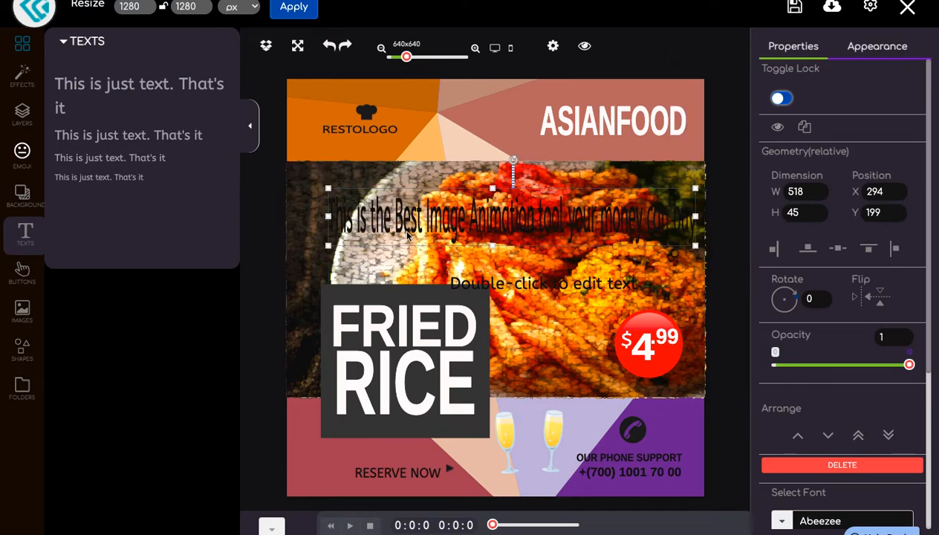
pyautogui.moveTo(329, 250); pyautogui.dragTo(315, 235)
pyautogui.moveTo(310, 237); pyautogui.dragTo(303, 226)
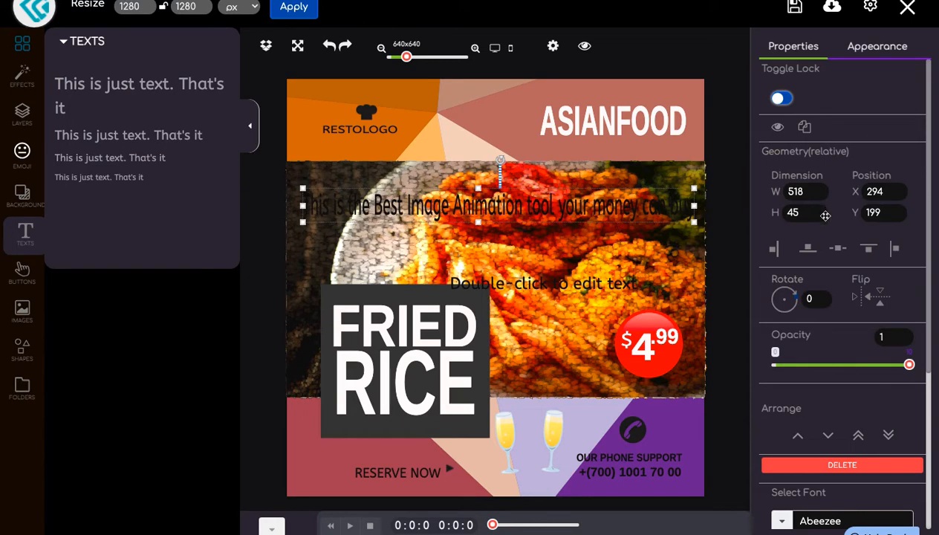
# Set the sentence's width to 517 and its X position to 291
pyautogui.scroll(-3, 849, 139)
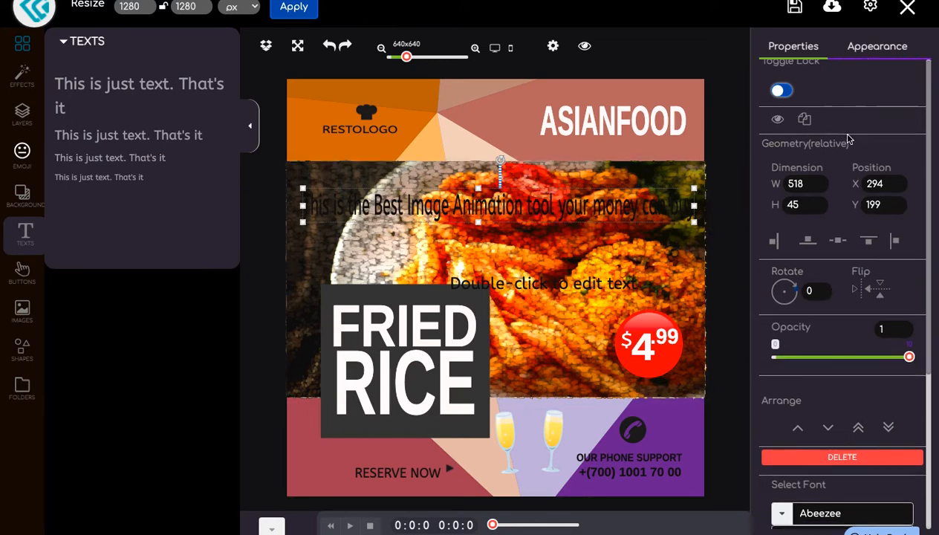
pyautogui.scroll(3, 849, 139)
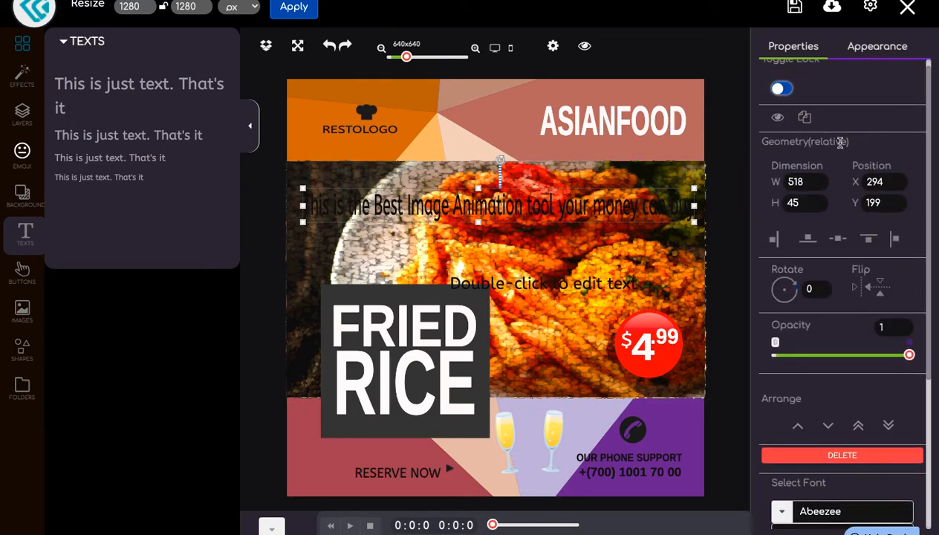
pyautogui.click(818, 186)
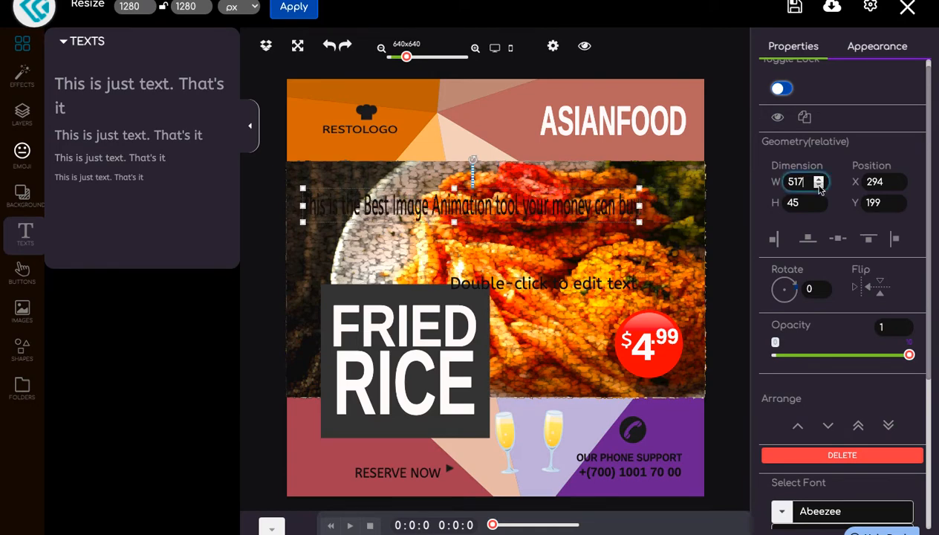
pyautogui.click(818, 185)
pyautogui.click(818, 180)
pyautogui.click(897, 184)
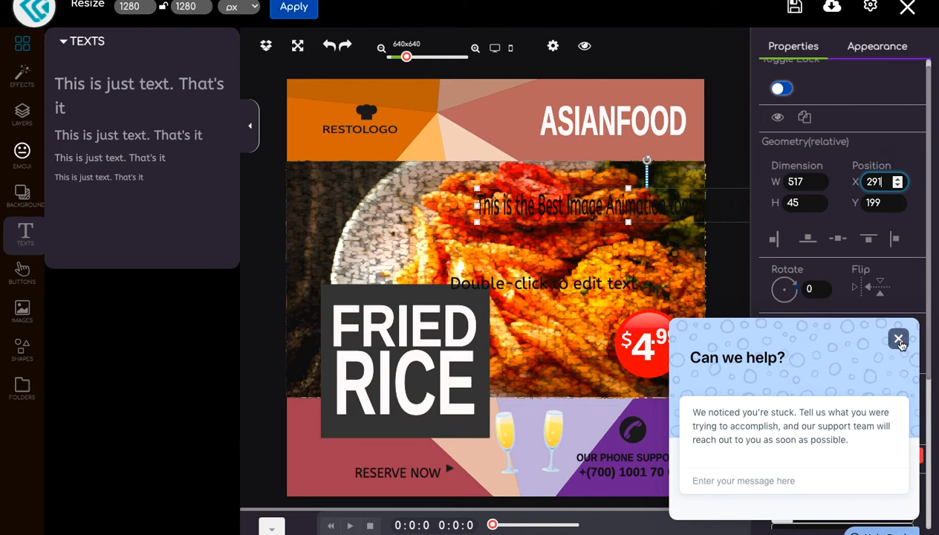
# Dismiss the support chat and move the sentence left so it sits centred over the food photo
pyautogui.click(899, 340)
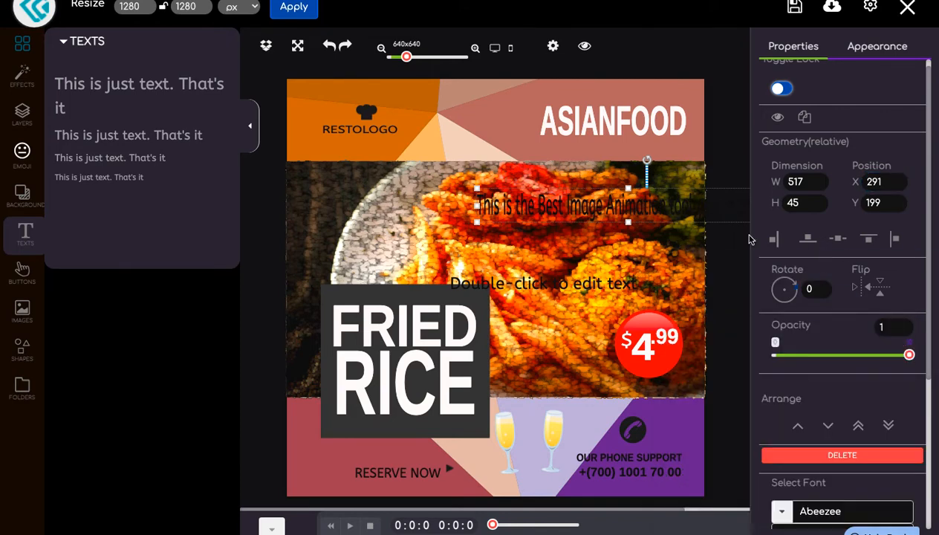
pyautogui.moveTo(661, 207); pyautogui.dragTo(531, 211)
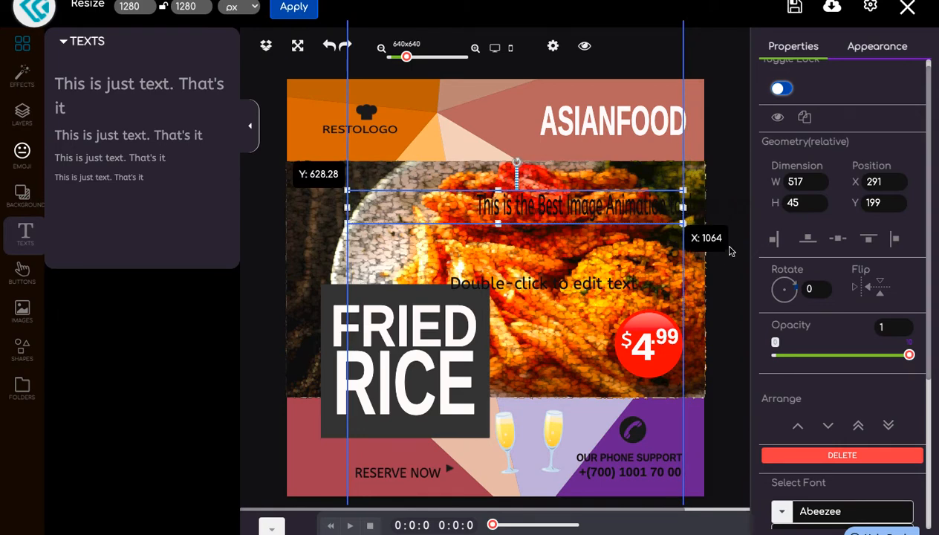
pyautogui.click(808, 202)
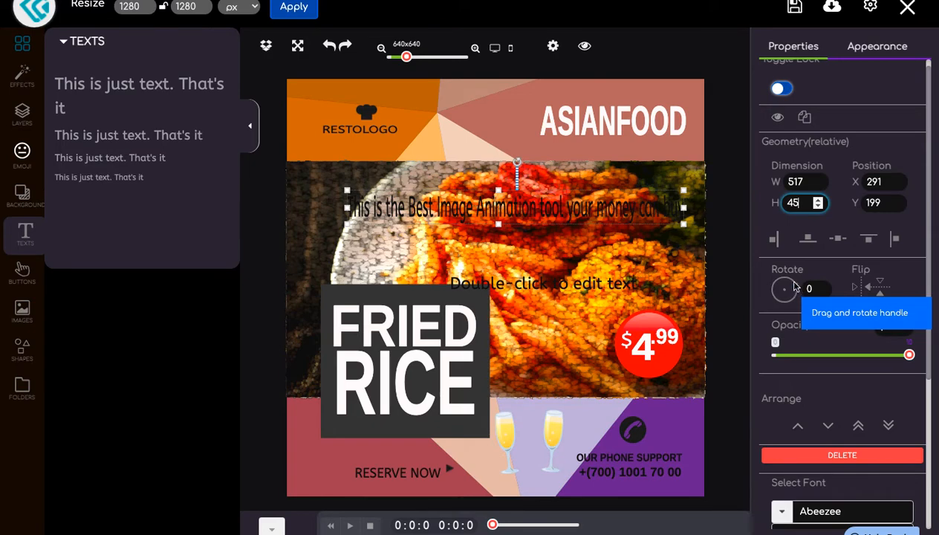
# Try rotating the sentence and adjusting its opacity, restoring the rotation to 0 and keeping the opacity at 1
pyautogui.moveTo(791, 288); pyautogui.dragTo(794, 305)
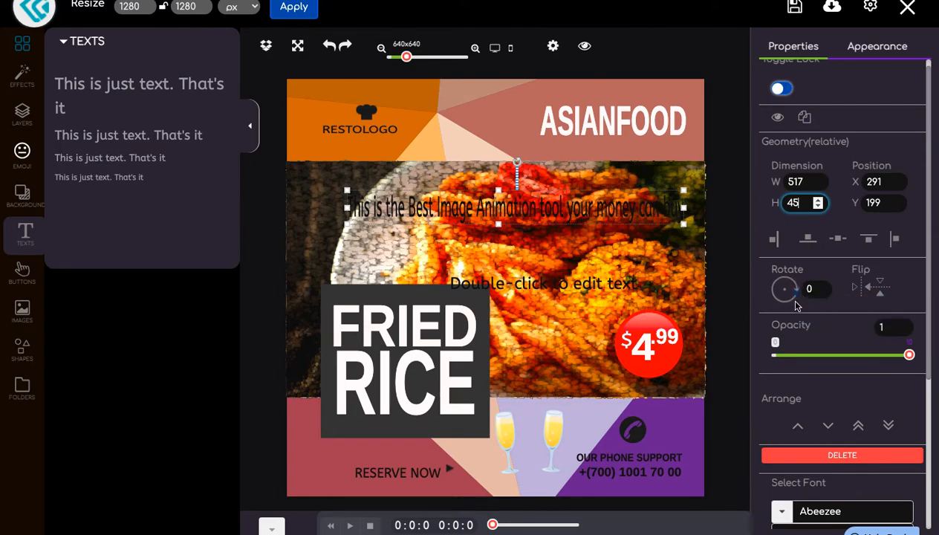
pyautogui.click(811, 288)
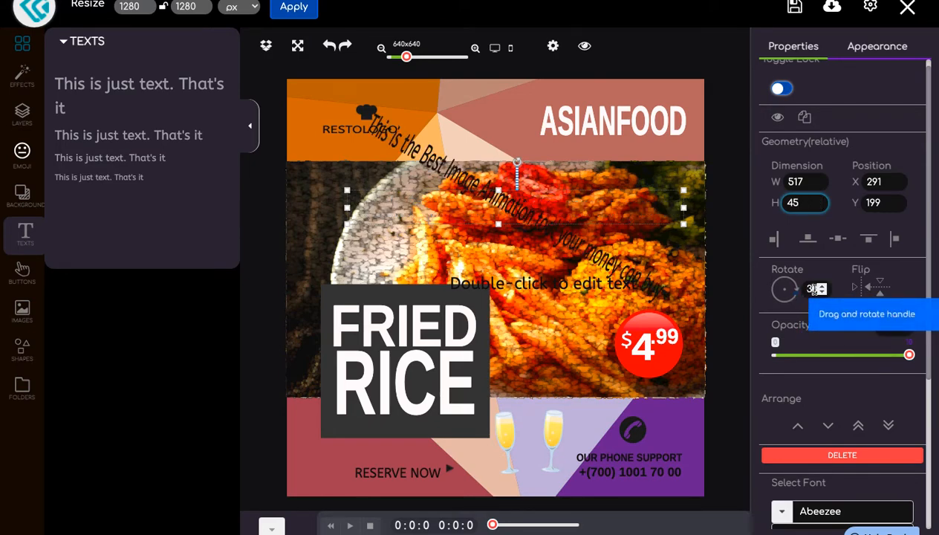
pyautogui.press('Return')
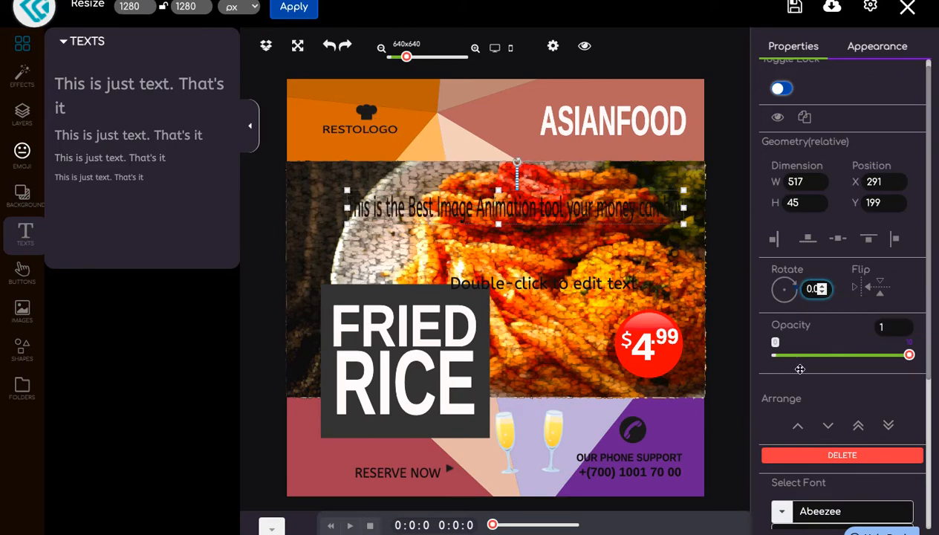
pyautogui.moveTo(910, 355)
pyautogui.mouseDown()
pyautogui.moveTo(865, 357)
pyautogui.moveTo(907, 355)
pyautogui.mouseUp()
# Send the sentence to the back of the layer order and bring it to the front again
pyautogui.scroll(-2, 841, 379)
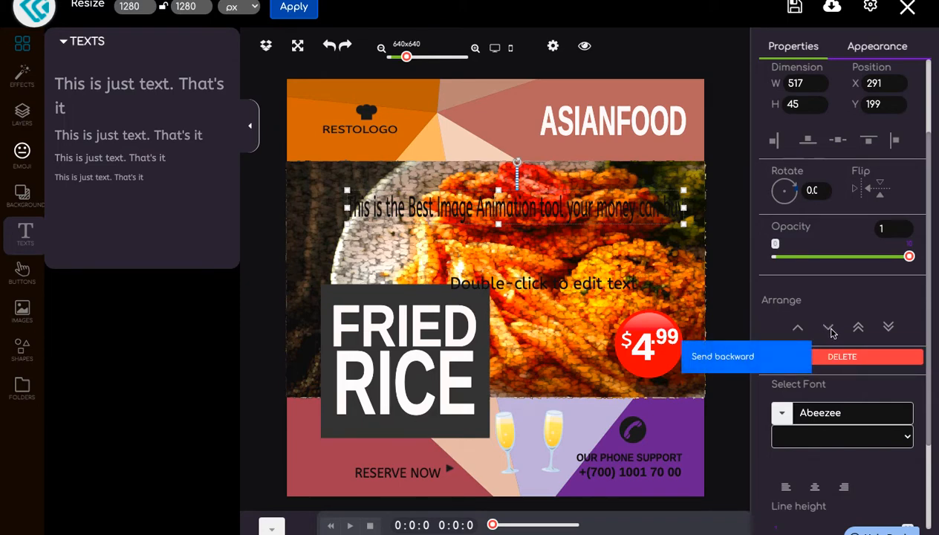
pyautogui.click(889, 328)
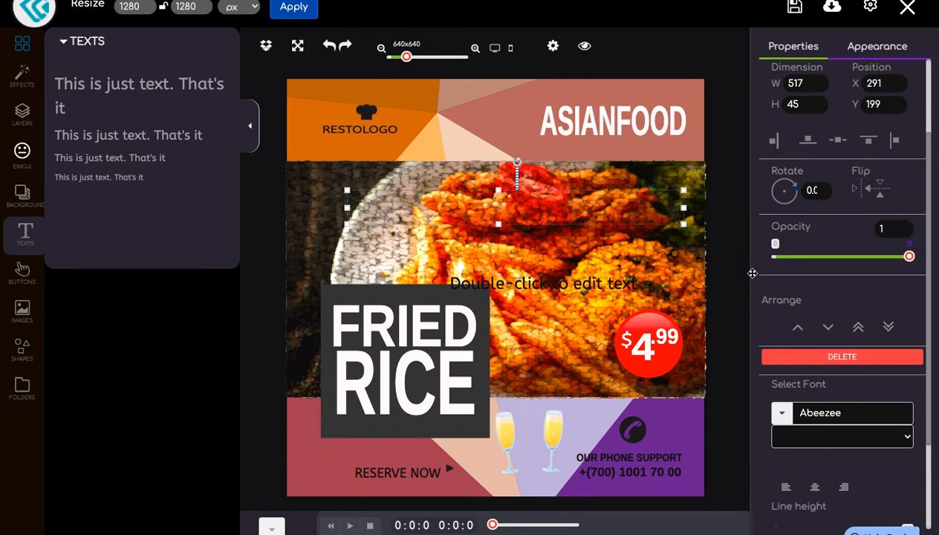
pyautogui.click(858, 328)
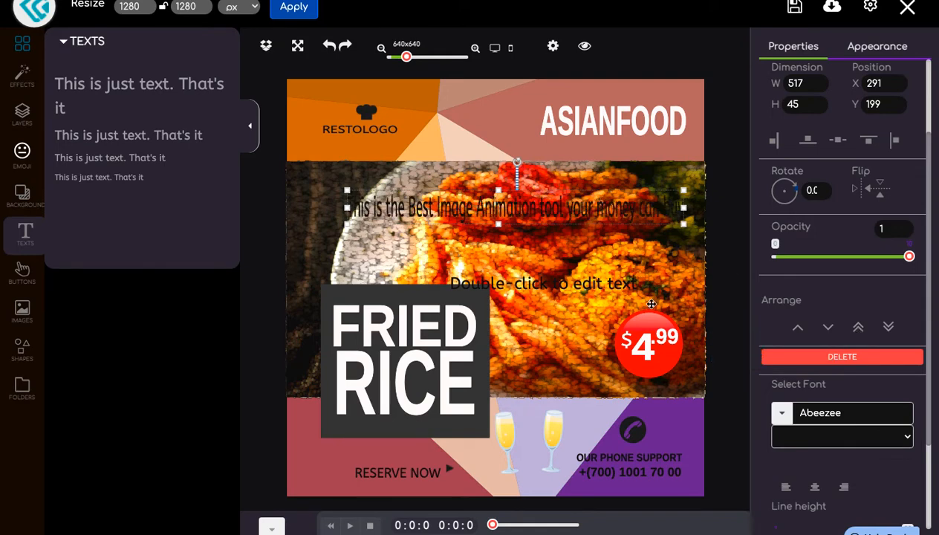
# Change the sentence's font to Aclonica
pyautogui.scroll(-3, 817, 438)
pyautogui.click(807, 327)
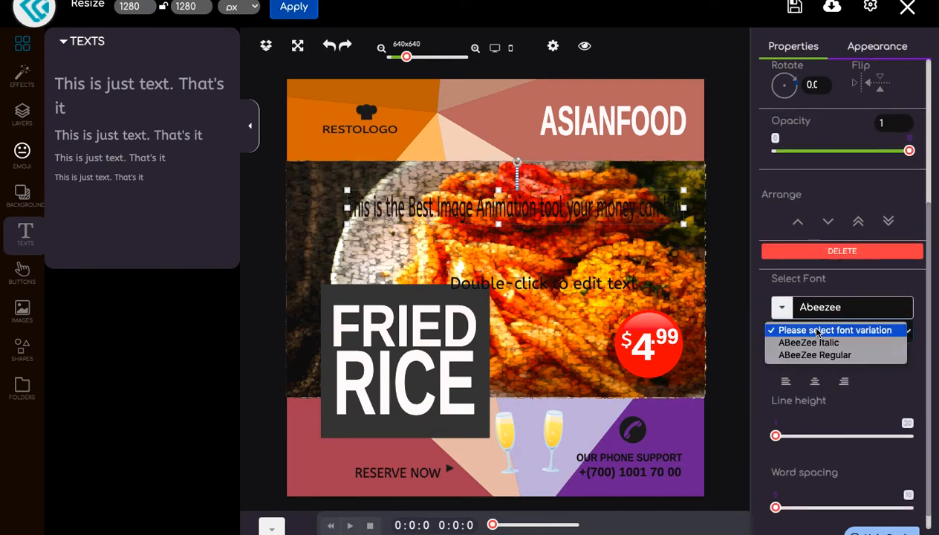
pyautogui.click(780, 308)
pyautogui.click(780, 308)
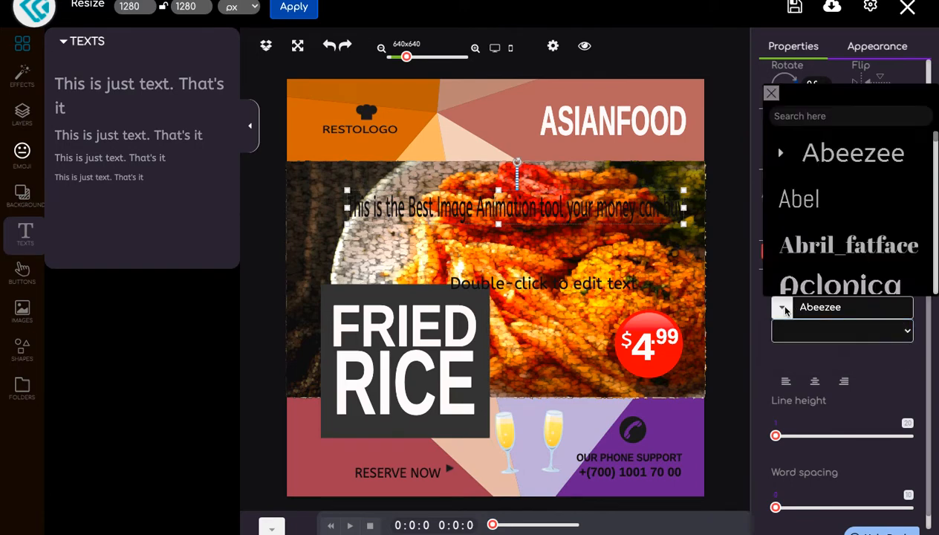
pyautogui.scroll(-2, 828, 260)
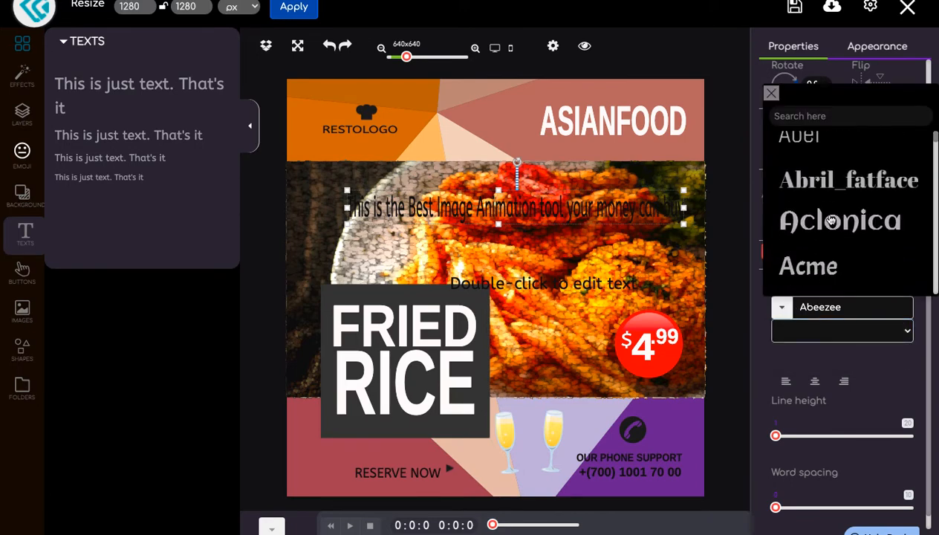
pyautogui.click(831, 221)
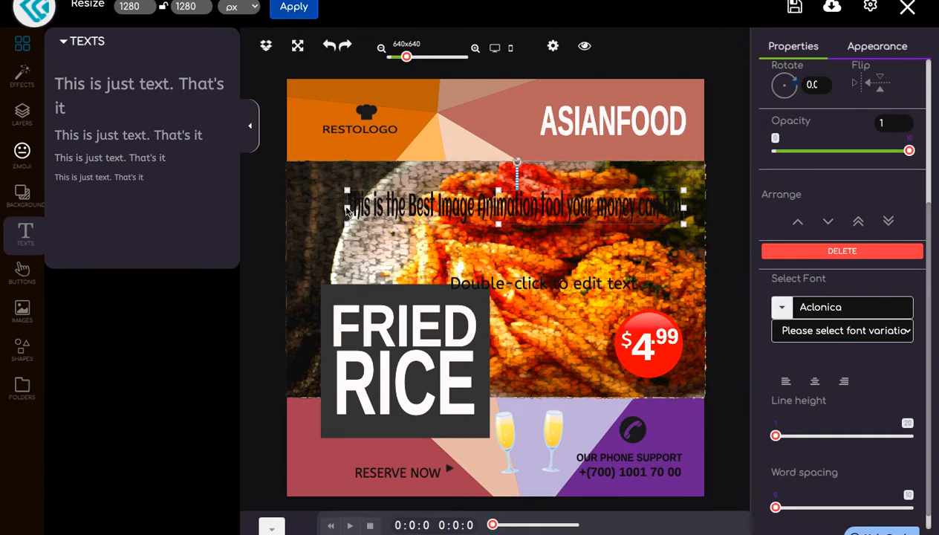
# Widen the sentence on both sides so it spans nearly the full width of the food photo
pyautogui.moveTo(346, 210); pyautogui.dragTo(297, 210)
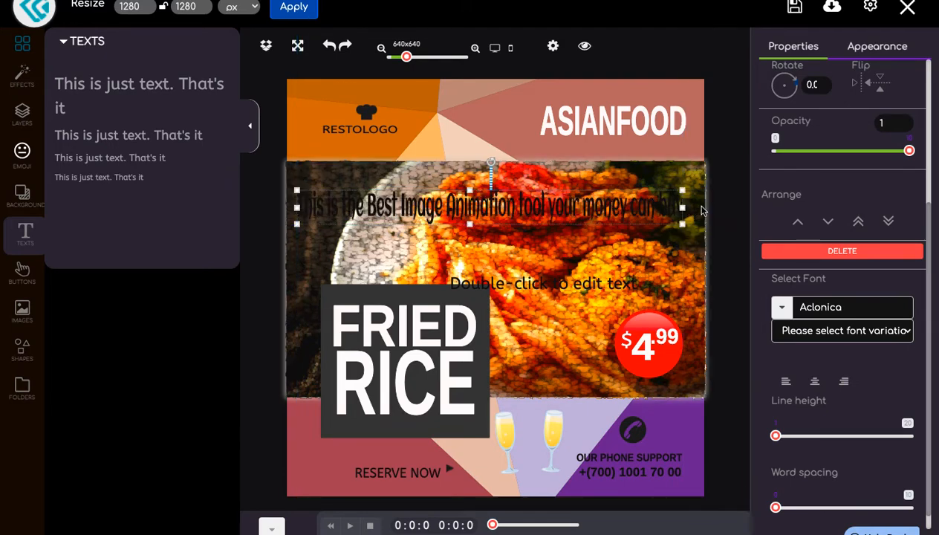
pyautogui.moveTo(682, 208); pyautogui.dragTo(701, 210)
# Set the sentence's line height to 4.75 and its word spacing to 1
pyautogui.scroll(-1, 821, 394)
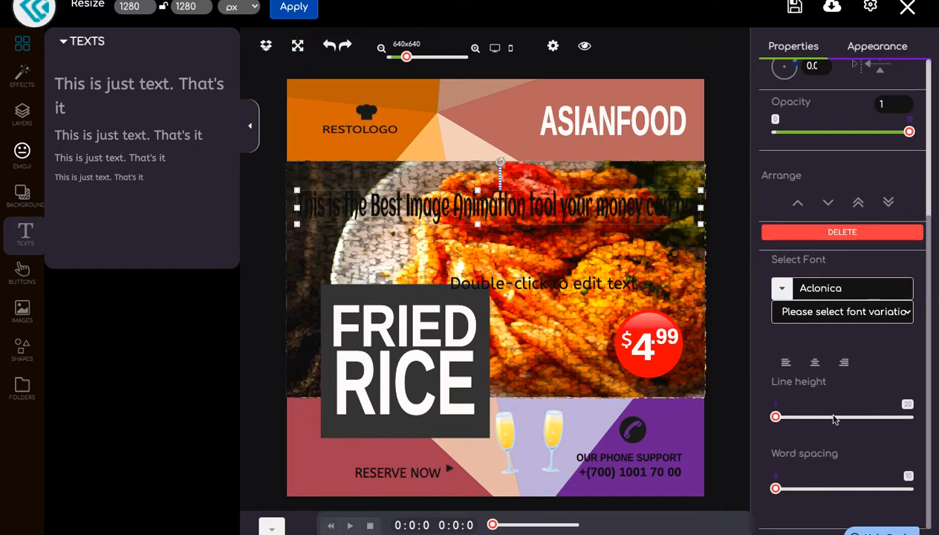
pyautogui.click(833, 419)
pyautogui.moveTo(833, 418); pyautogui.dragTo(802, 417)
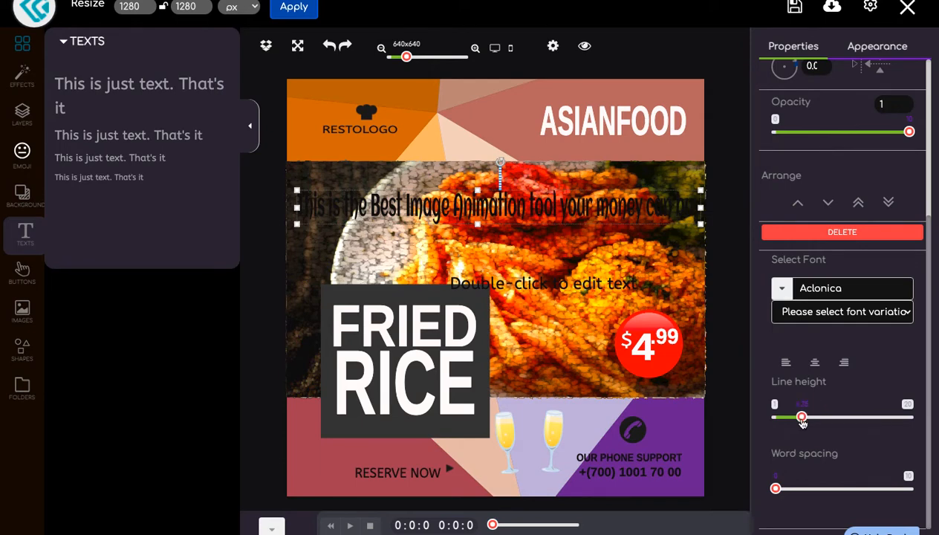
pyautogui.moveTo(775, 488); pyautogui.dragTo(789, 488)
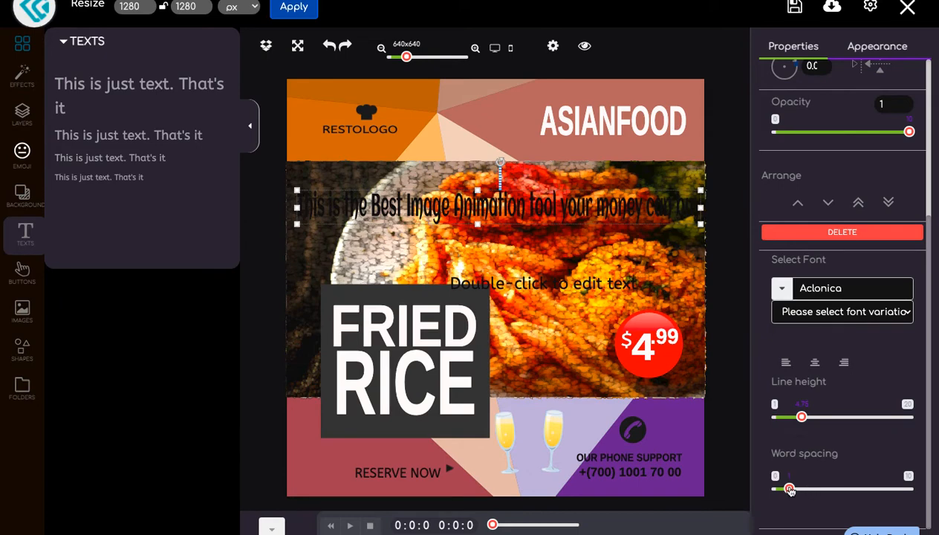
pyautogui.moveTo(790, 488); pyautogui.dragTo(802, 489)
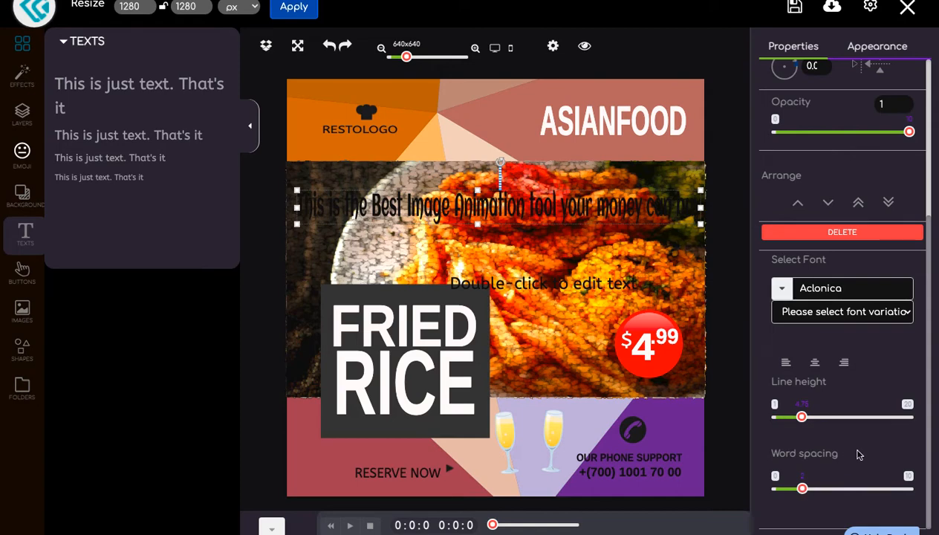
pyautogui.moveTo(801, 489); pyautogui.dragTo(790, 490)
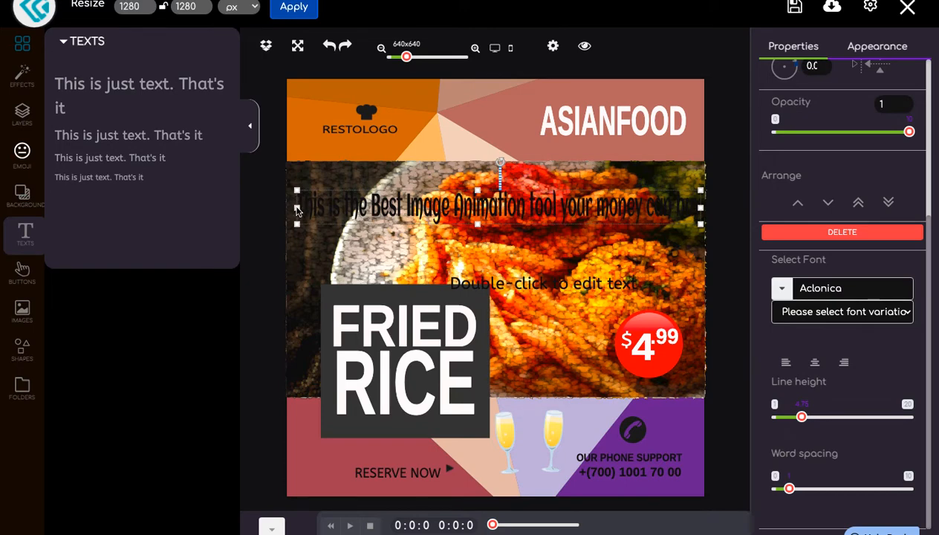
# Enlarge the sentence slightly past both edges of the food photo and reduce its line height to the minimum
pyautogui.moveTo(296, 211); pyautogui.dragTo(278, 211)
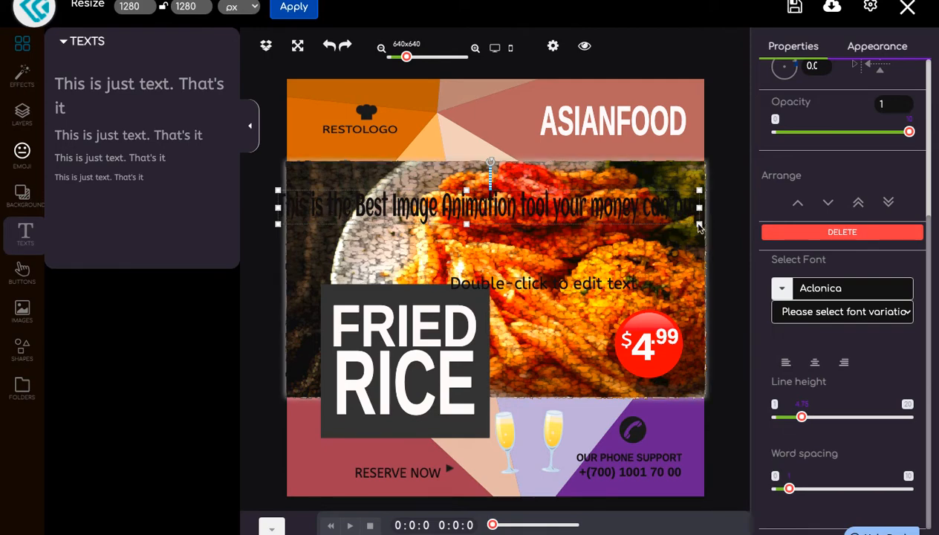
pyautogui.moveTo(704, 235); pyautogui.dragTo(715, 239)
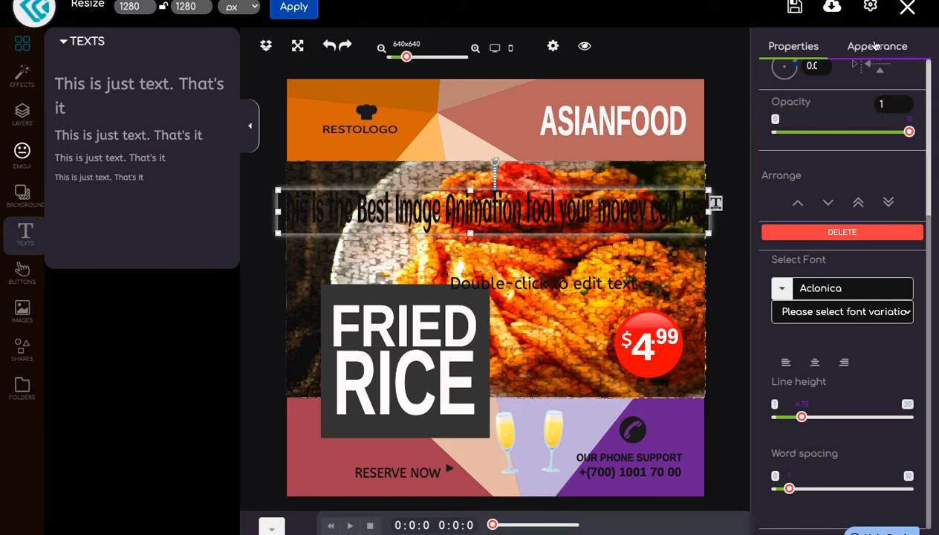
pyautogui.moveTo(801, 416); pyautogui.dragTo(788, 418)
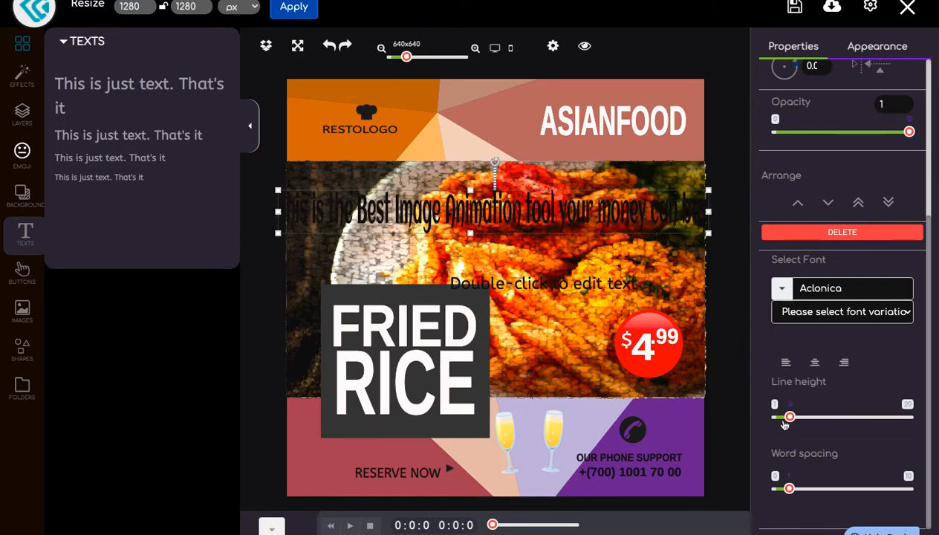
pyautogui.moveTo(789, 418); pyautogui.dragTo(768, 420)
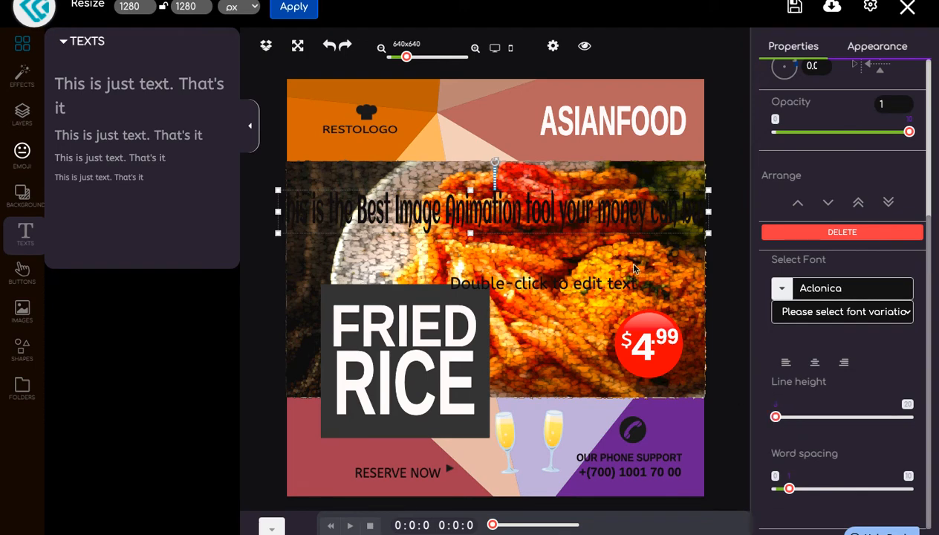
# Change the sentence's solid background fill to white
pyautogui.click(888, 49)
pyautogui.click(784, 191)
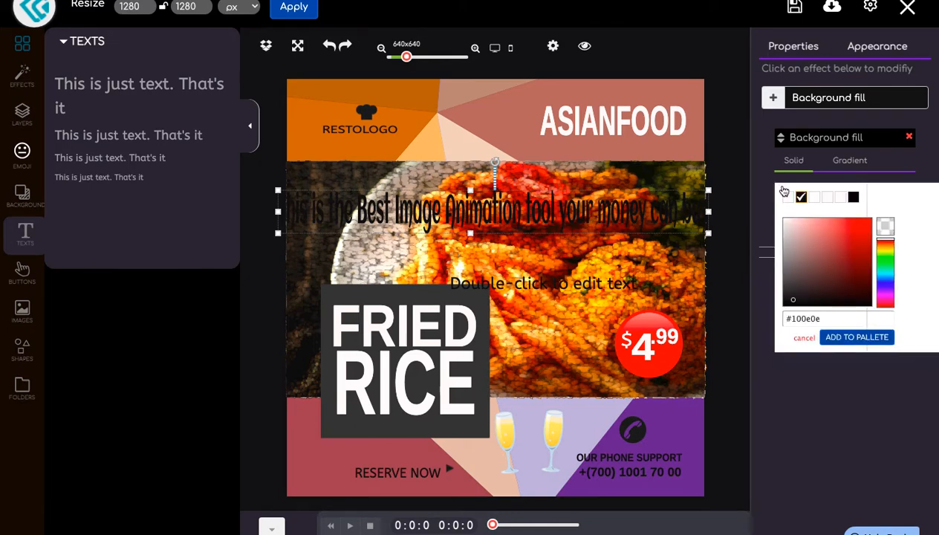
pyautogui.click(785, 195)
pyautogui.click(770, 210)
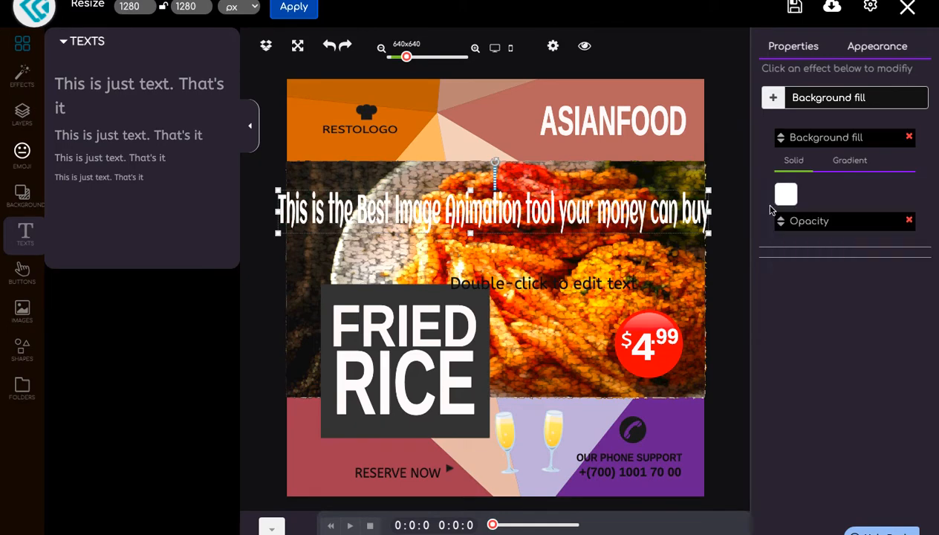
# Apply a gradient background fill from dark red to light grey at angle 0 to the sentence
pyautogui.click(854, 161)
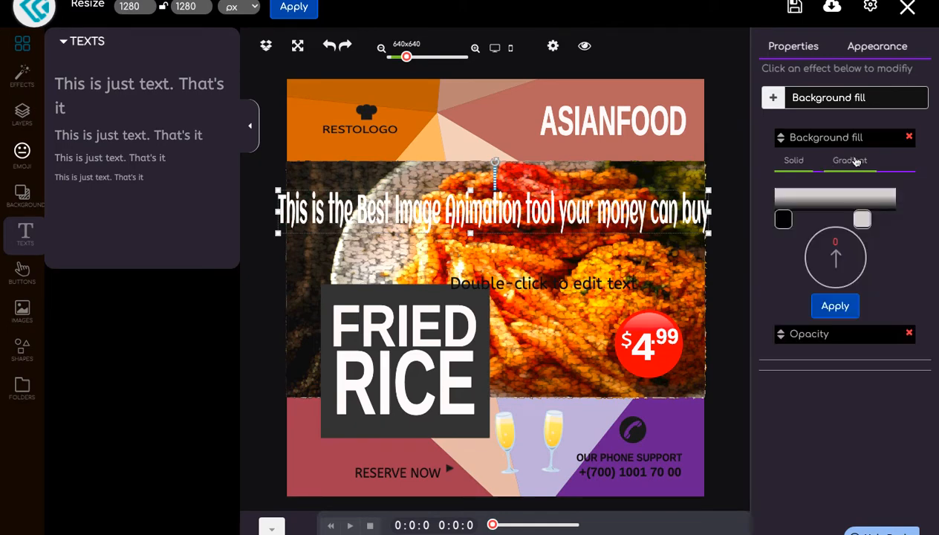
pyautogui.click(783, 220)
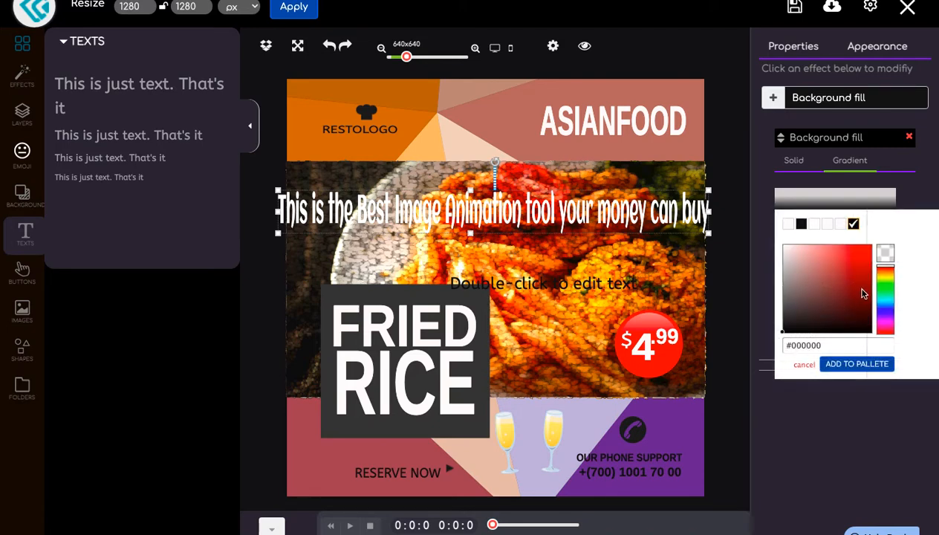
pyautogui.click(863, 293)
pyautogui.click(899, 196)
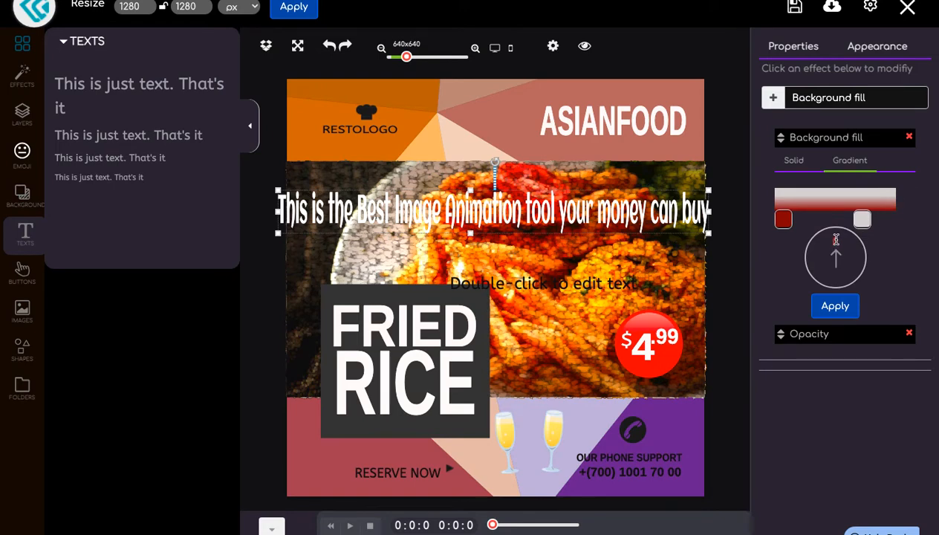
pyautogui.click(840, 312)
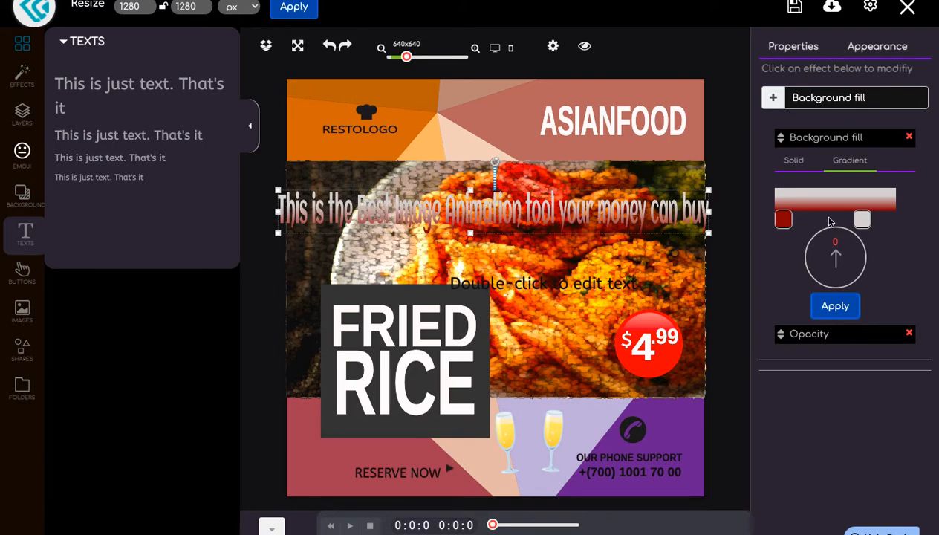
# Change the gradient's dark red colour stop to green and apply it to the sentence
pyautogui.click(782, 219)
pyautogui.click(888, 299)
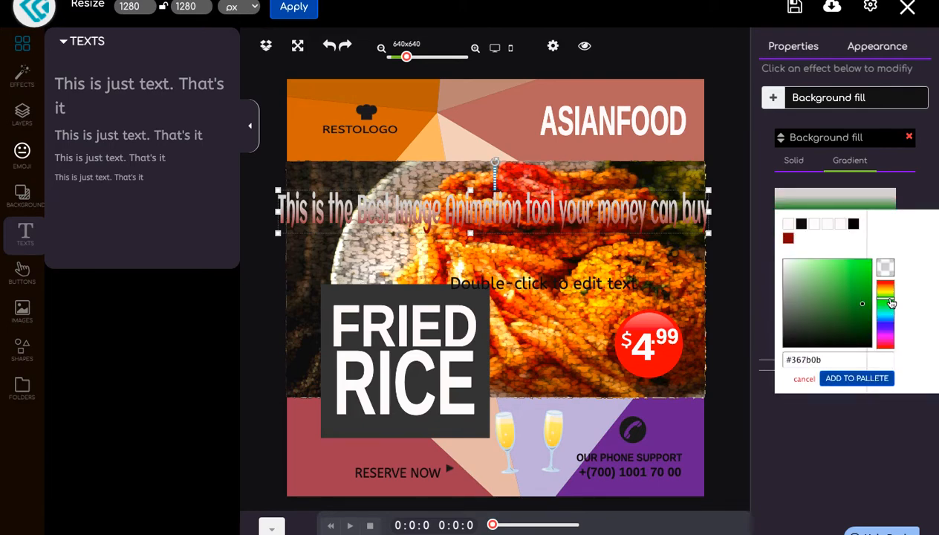
pyautogui.click(908, 199)
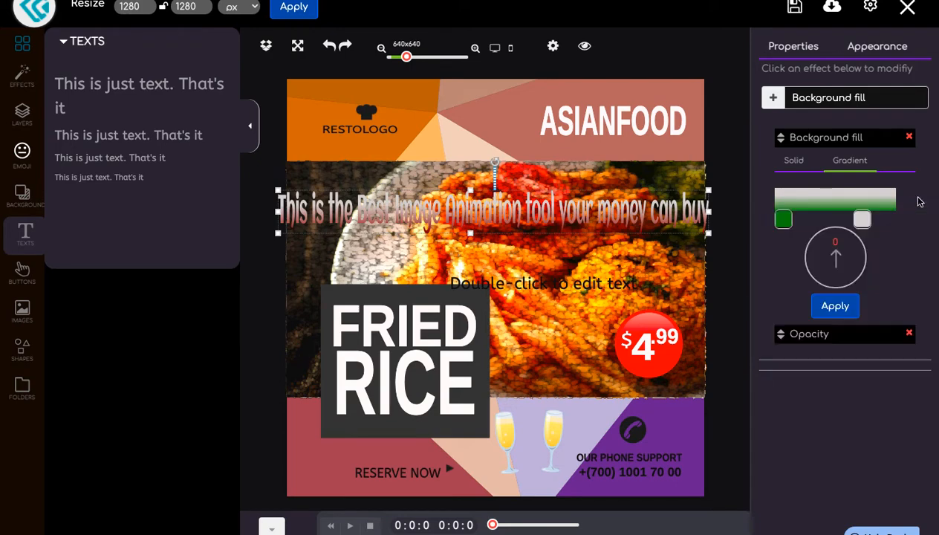
pyautogui.click(832, 305)
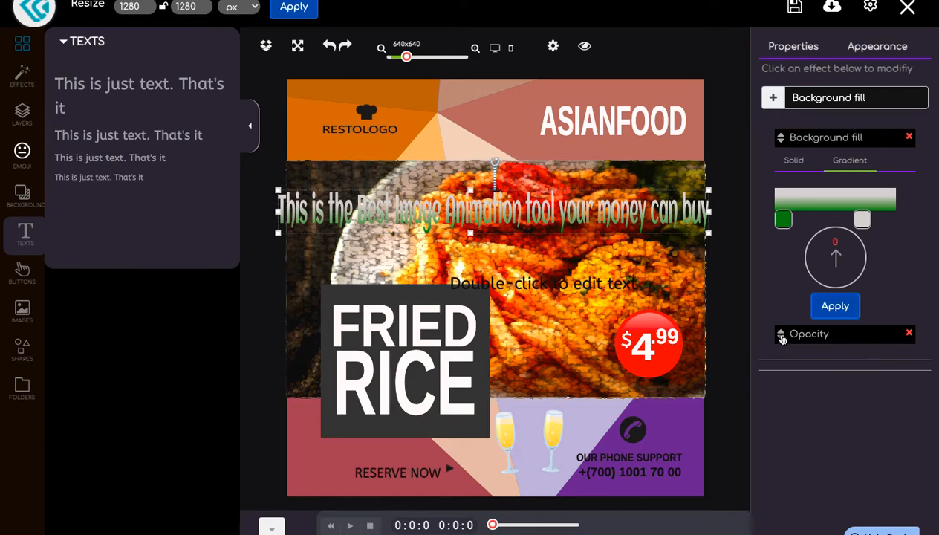
# Add a Wooble effect to the sentence with low smoothness and a slightly increased strength
pyautogui.click(817, 336)
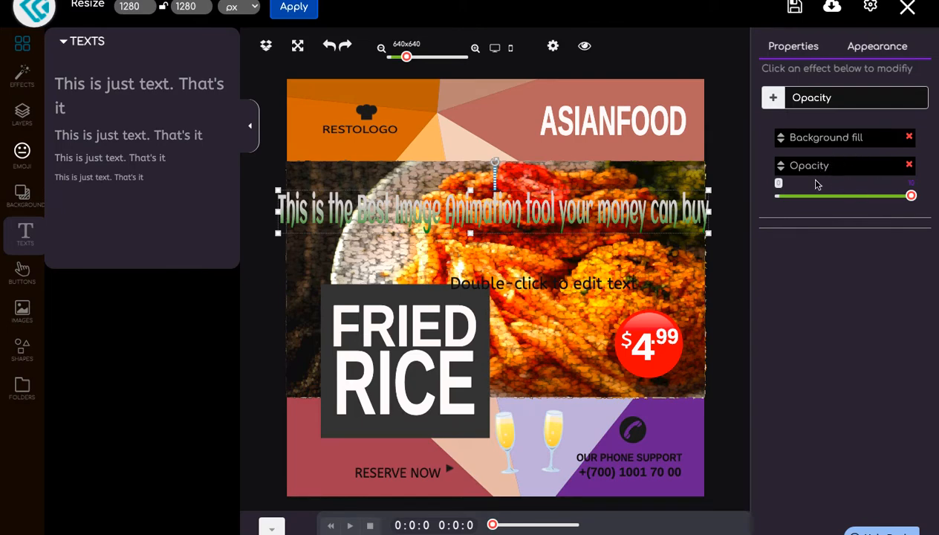
pyautogui.click(776, 104)
pyautogui.scroll(-1, 824, 200)
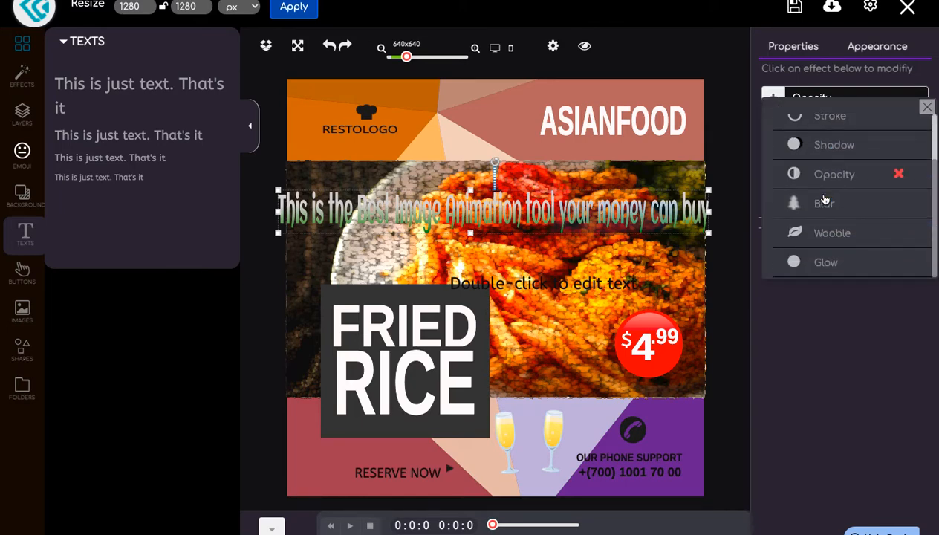
pyautogui.scroll(1, 825, 200)
pyautogui.scroll(-1, 823, 199)
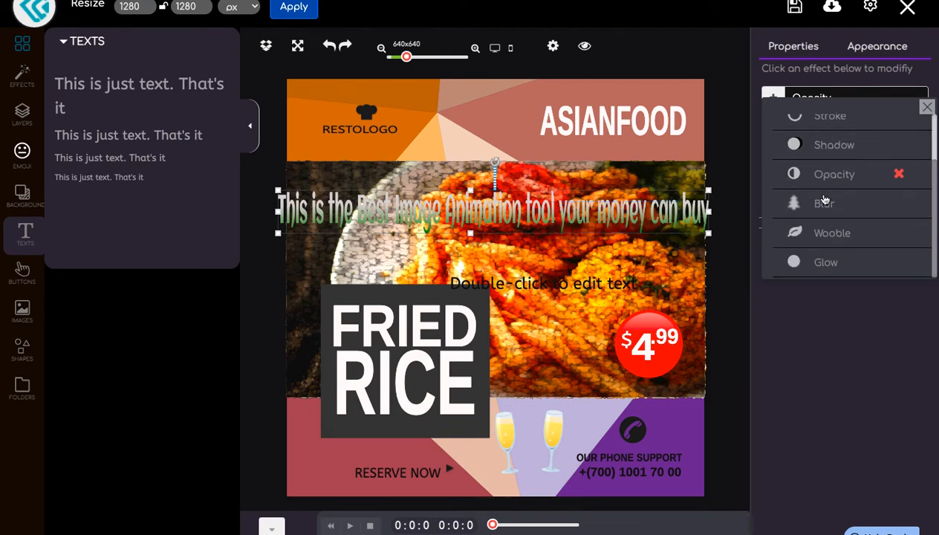
pyautogui.click(837, 235)
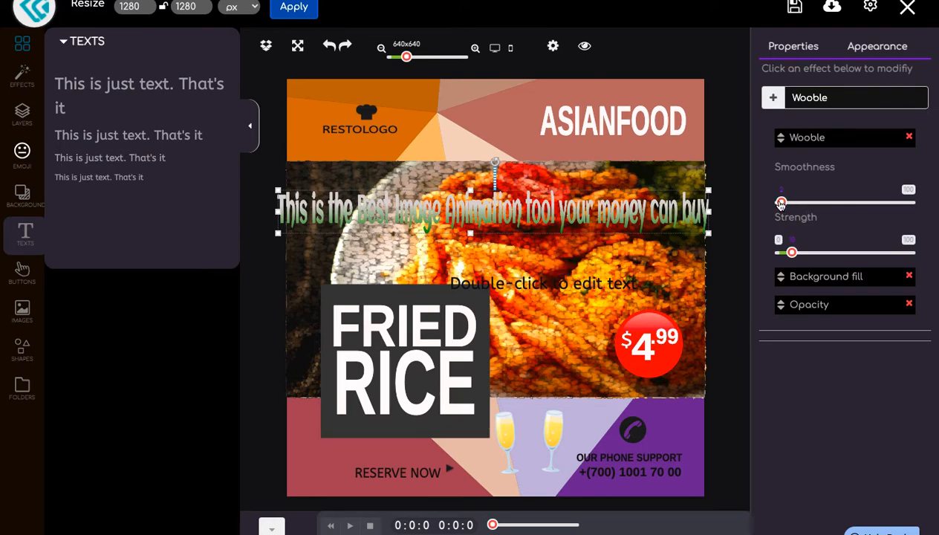
pyautogui.moveTo(781, 204); pyautogui.dragTo(825, 200)
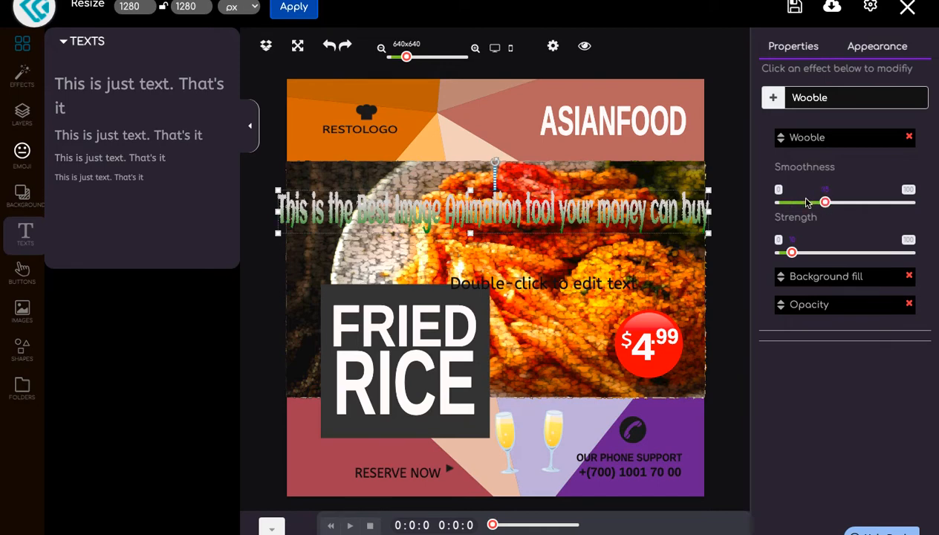
pyautogui.click(794, 203)
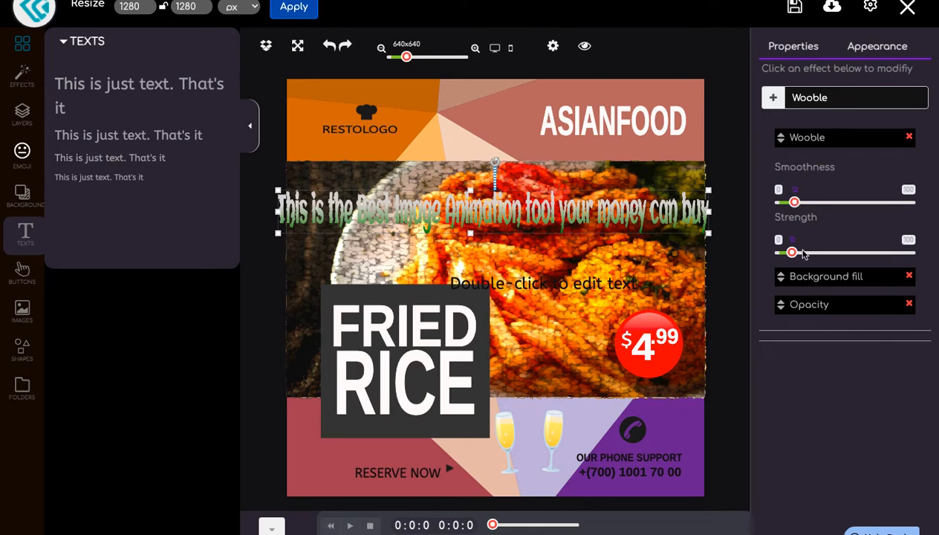
pyautogui.moveTo(793, 255)
pyautogui.mouseDown()
pyautogui.moveTo(811, 254)
pyautogui.moveTo(799, 254)
pyautogui.mouseUp()
# Add a Glow effect to the sentence and raise its strength slightly above the minimum
pyautogui.click(772, 97)
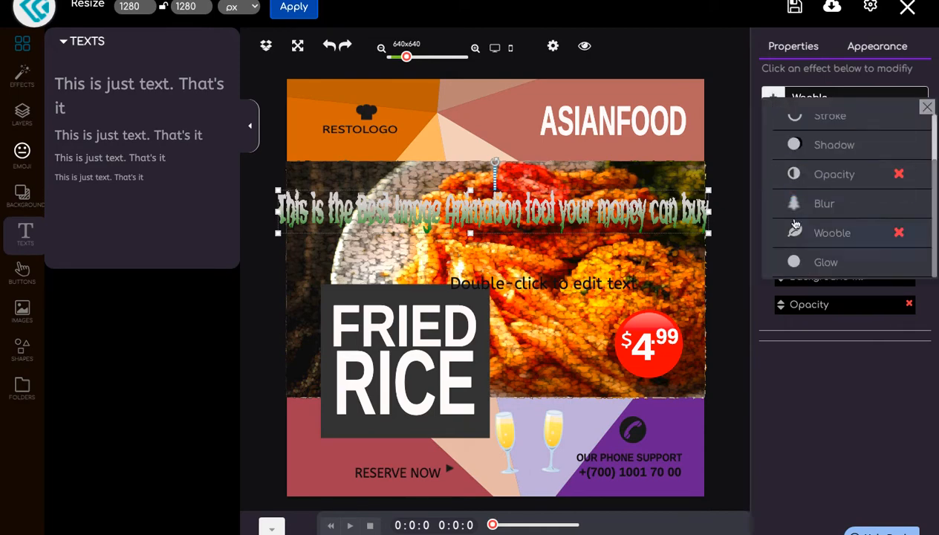
pyautogui.scroll(2, 798, 216)
pyautogui.scroll(-2, 807, 208)
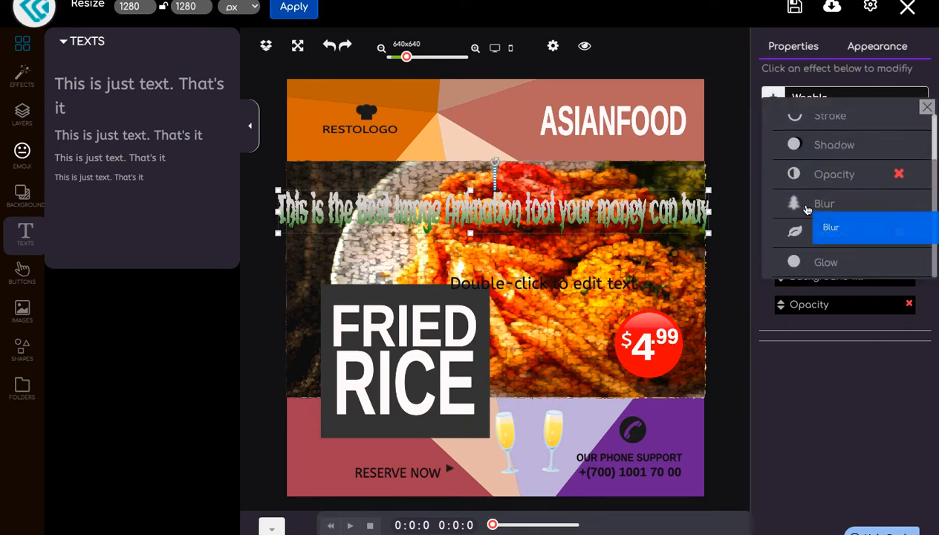
pyautogui.click(823, 263)
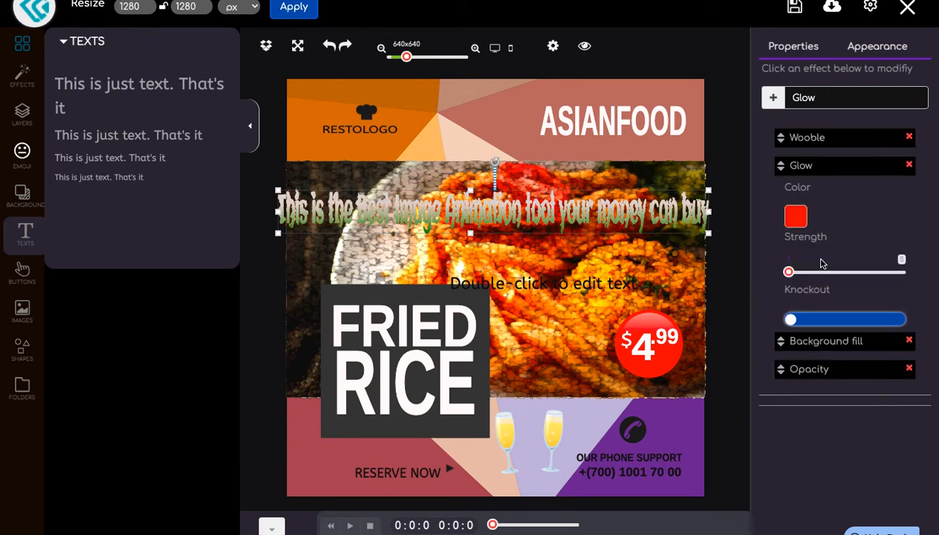
pyautogui.moveTo(792, 273); pyautogui.dragTo(811, 273)
# Change the glow colour to blue #0094ff and increase its strength to just over half of the range
pyautogui.click(795, 221)
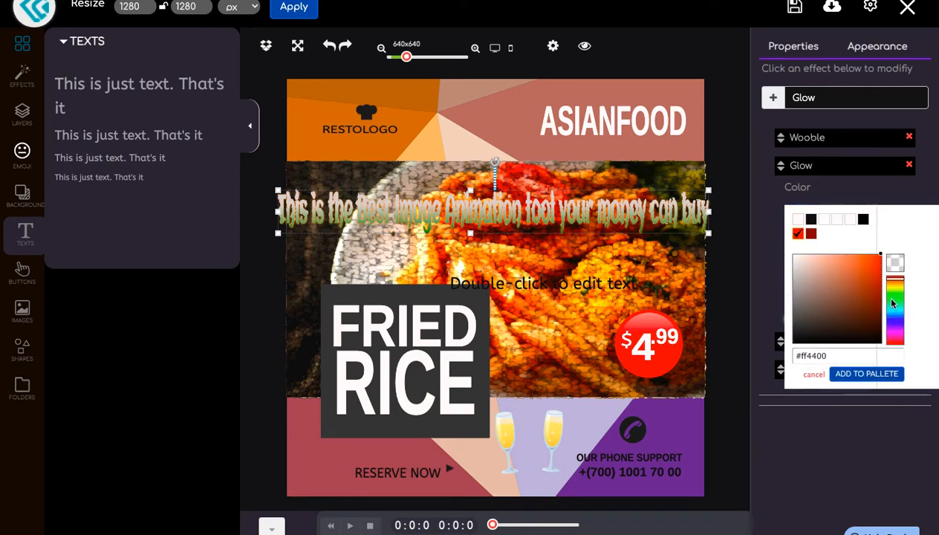
pyautogui.click(895, 321)
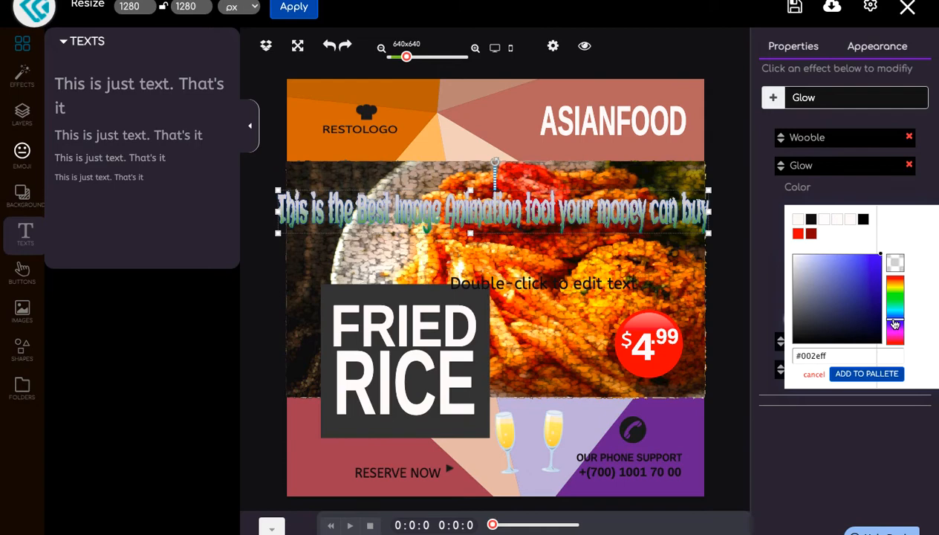
pyautogui.click(896, 319)
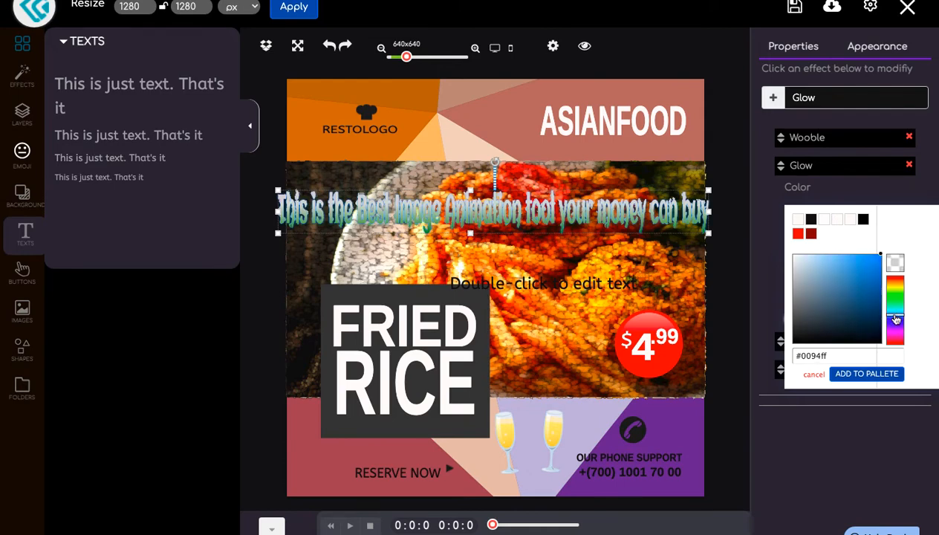
pyautogui.click(755, 276)
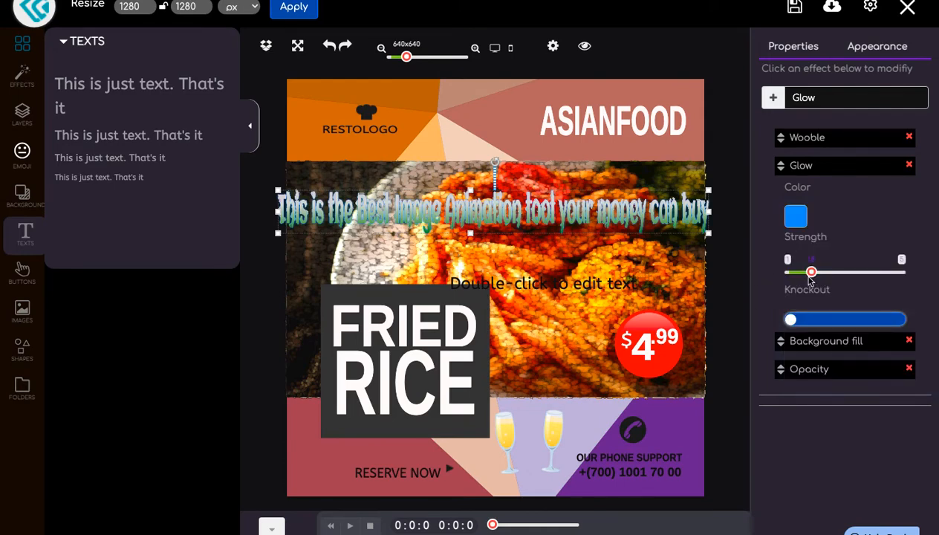
pyautogui.moveTo(812, 273); pyautogui.dragTo(852, 274)
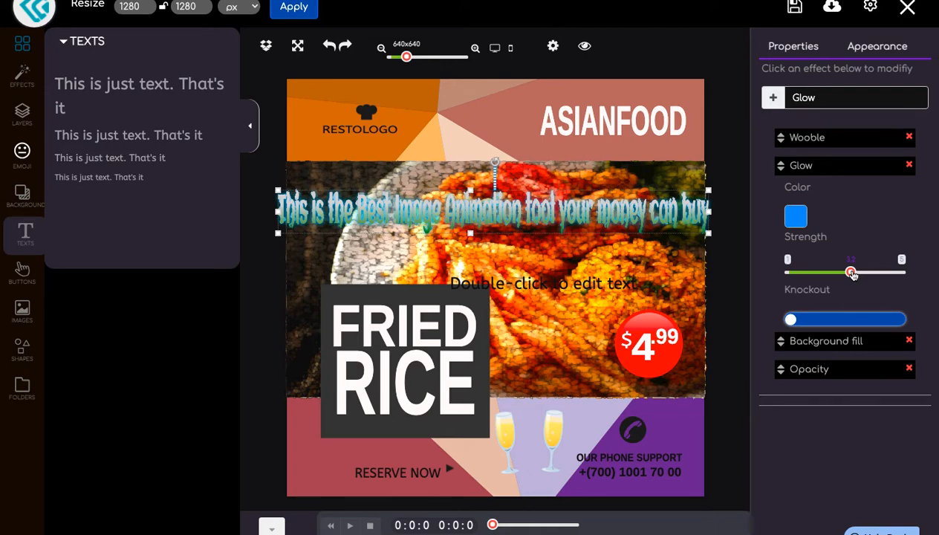
# Try the Knockout option on the sentence's glow and switch it back off
pyautogui.click(791, 315)
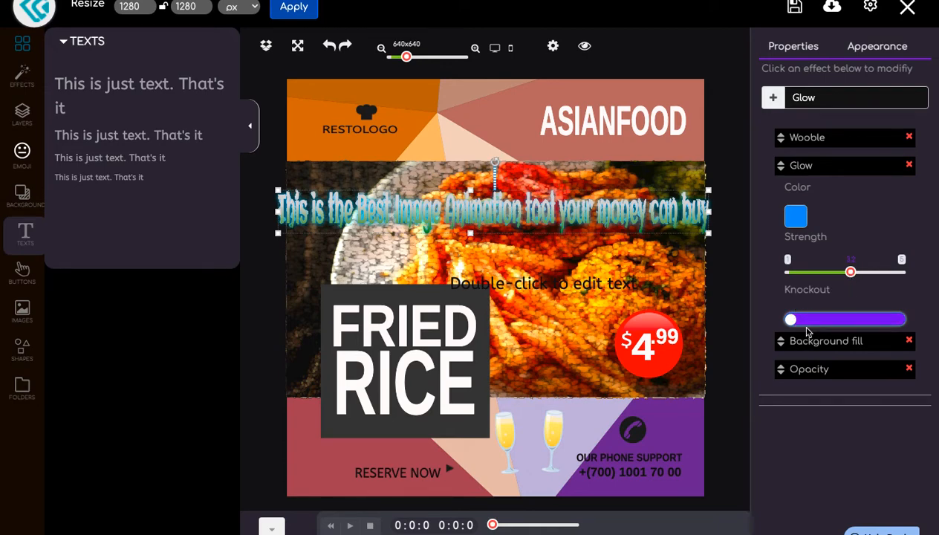
pyautogui.click(790, 320)
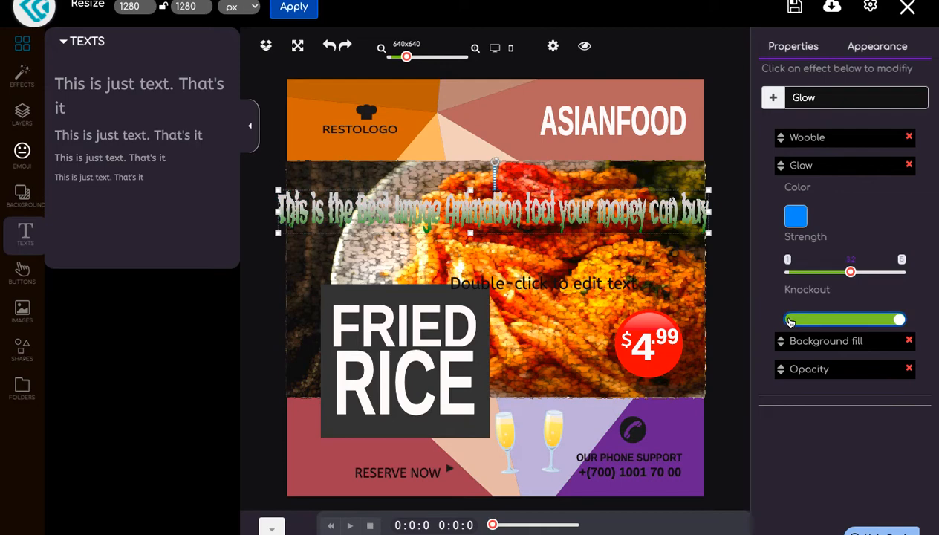
pyautogui.click(900, 322)
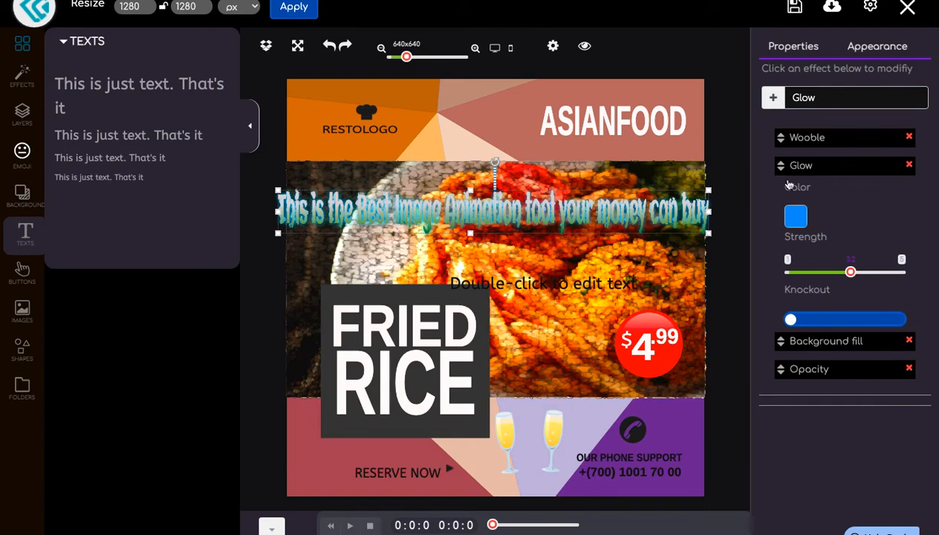
# Add a Stroke effect to the sentence
pyautogui.click(774, 99)
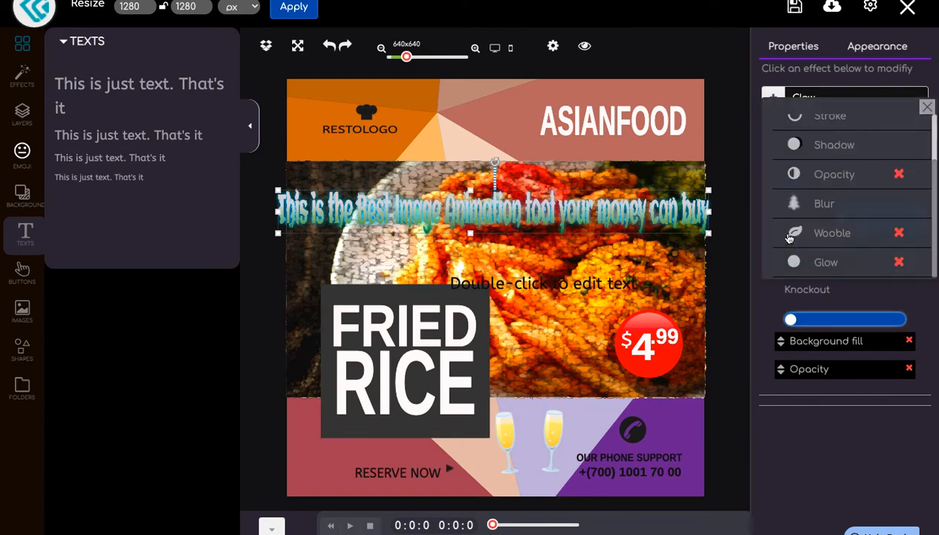
pyautogui.scroll(1, 827, 194)
pyautogui.scroll(-1, 827, 195)
pyautogui.scroll(1, 830, 144)
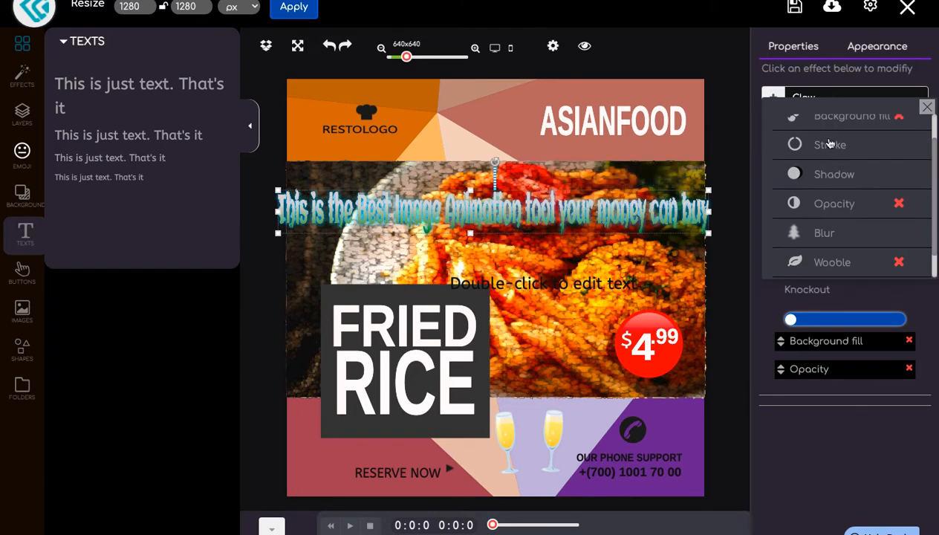
pyautogui.scroll(1, 829, 157)
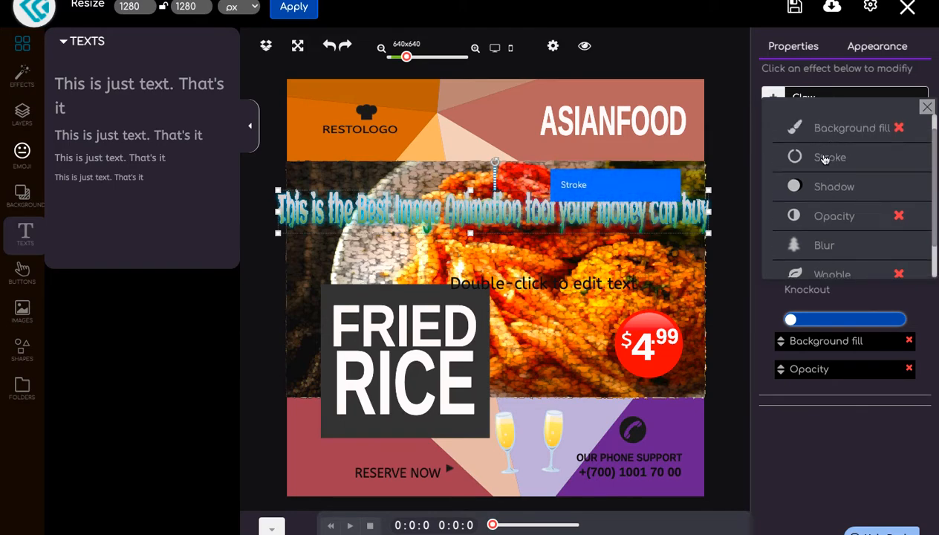
pyautogui.click(824, 159)
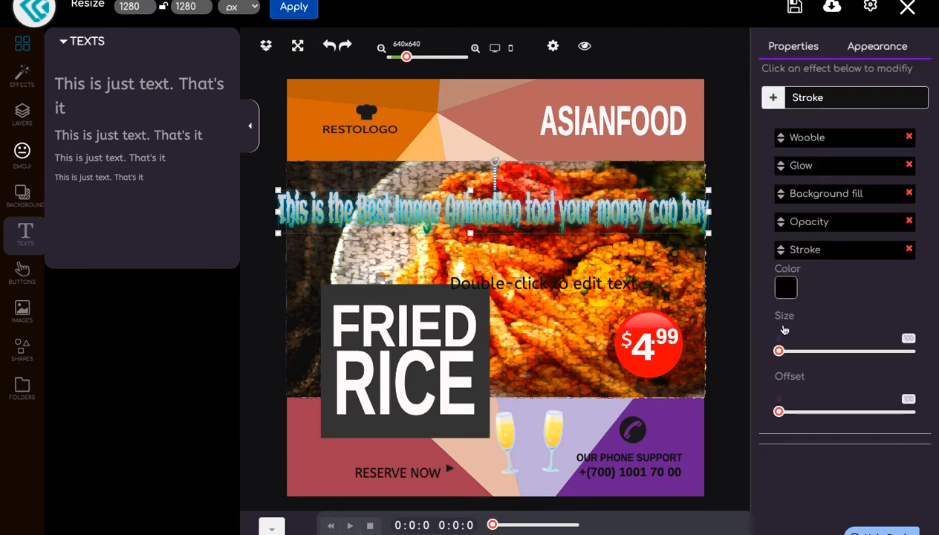
# Set the sentence's stroke colour to bright yellow
pyautogui.click(787, 288)
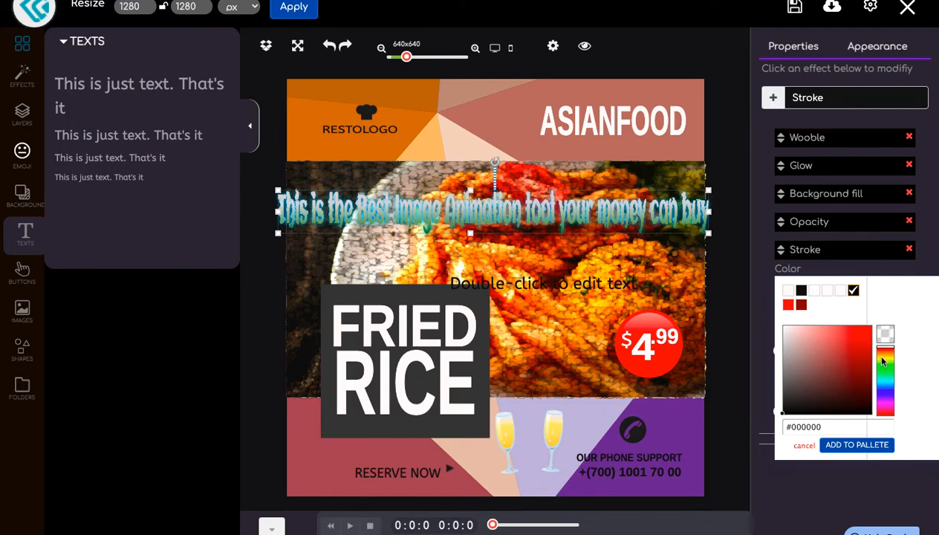
pyautogui.click(883, 354)
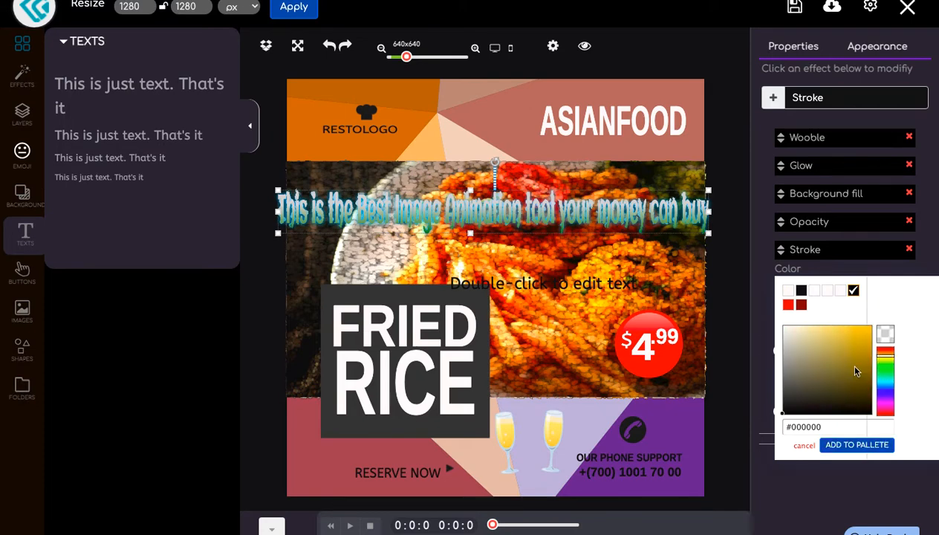
pyautogui.click(749, 304)
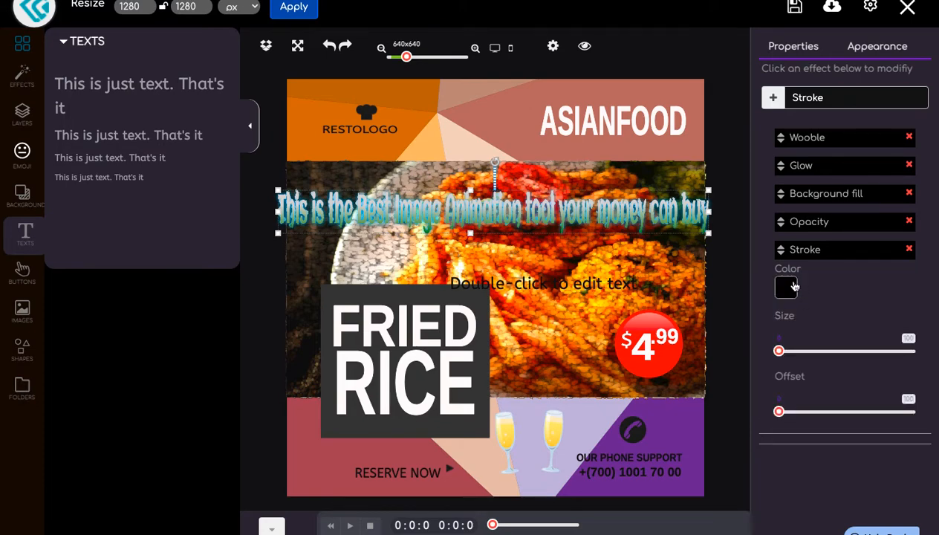
pyautogui.click(793, 286)
pyautogui.click(885, 361)
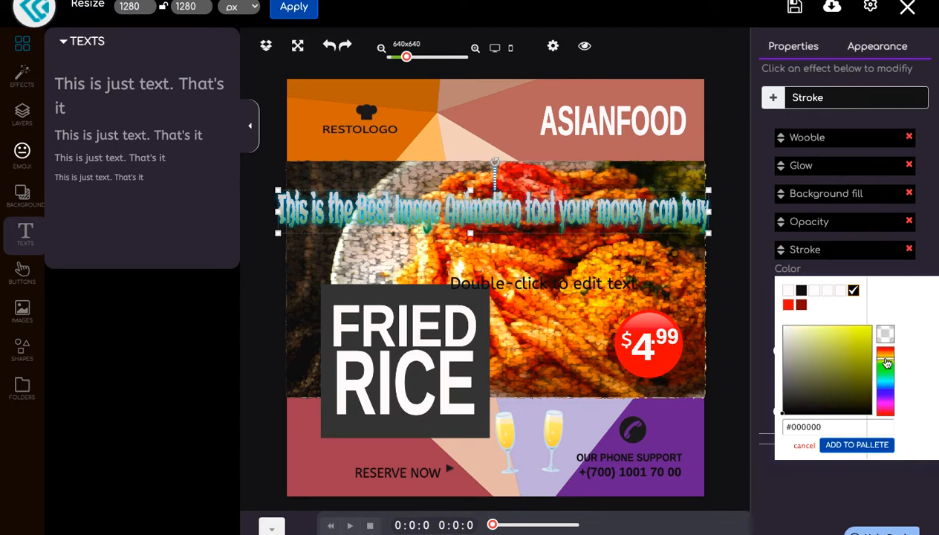
pyautogui.click(870, 327)
pyautogui.click(918, 258)
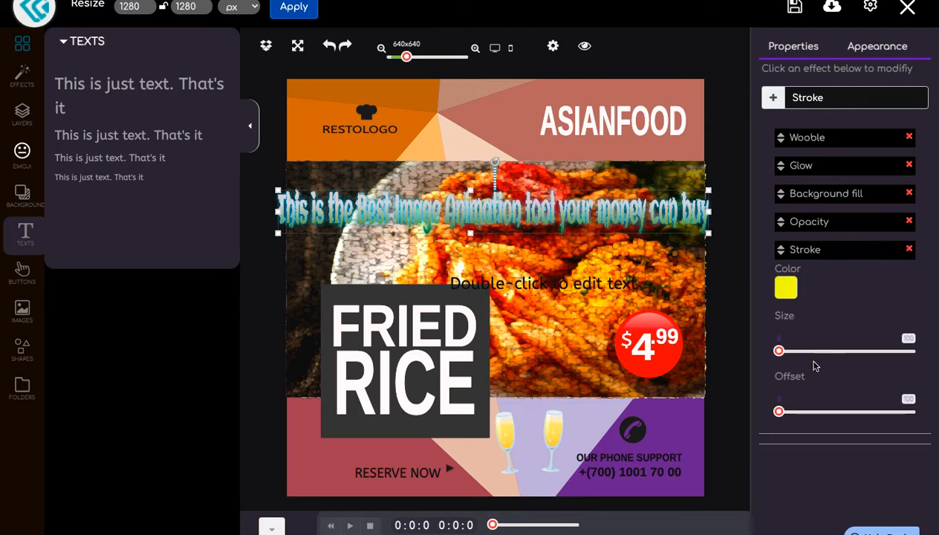
# Set the sentence's stroke size to 1 for a thin outline around the letters
pyautogui.moveTo(778, 350); pyautogui.dragTo(813, 351)
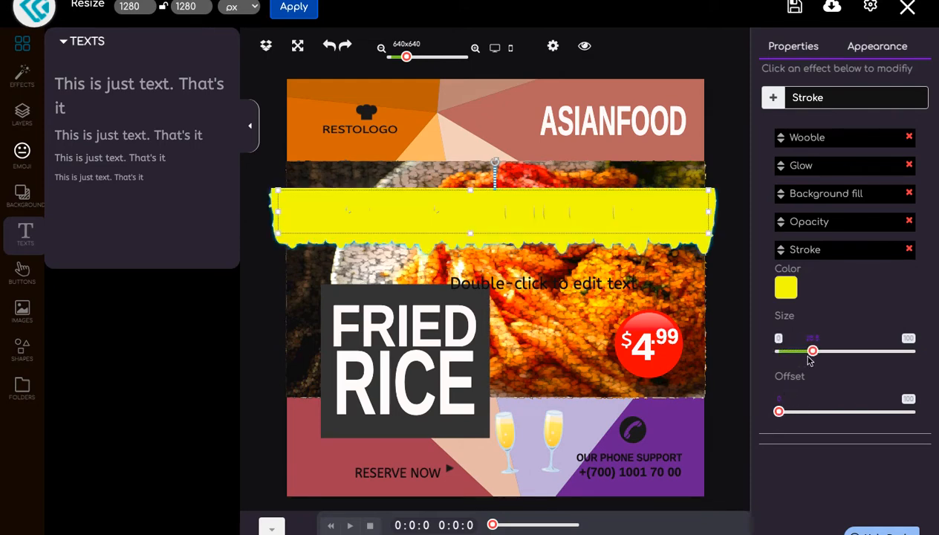
pyautogui.moveTo(812, 351); pyautogui.dragTo(780, 352)
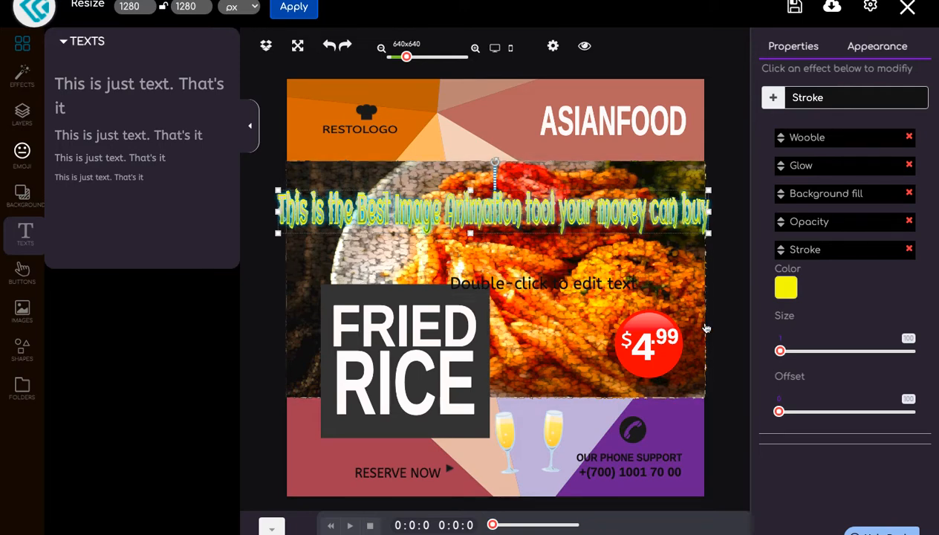
pyautogui.moveTo(779, 412); pyautogui.dragTo(780, 415)
# Review the sentence's general properties and its list of appearance effects
pyautogui.click(790, 49)
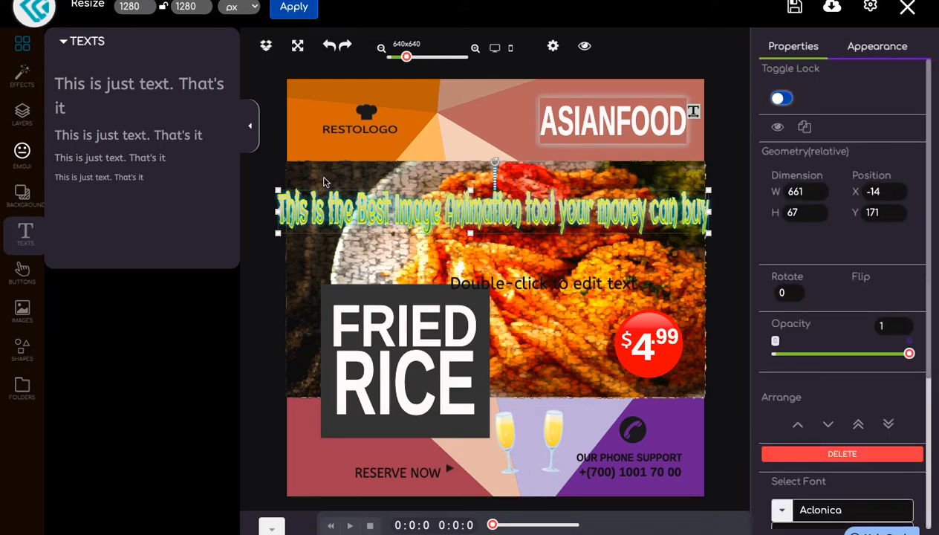
pyautogui.scroll(-3, 841, 430)
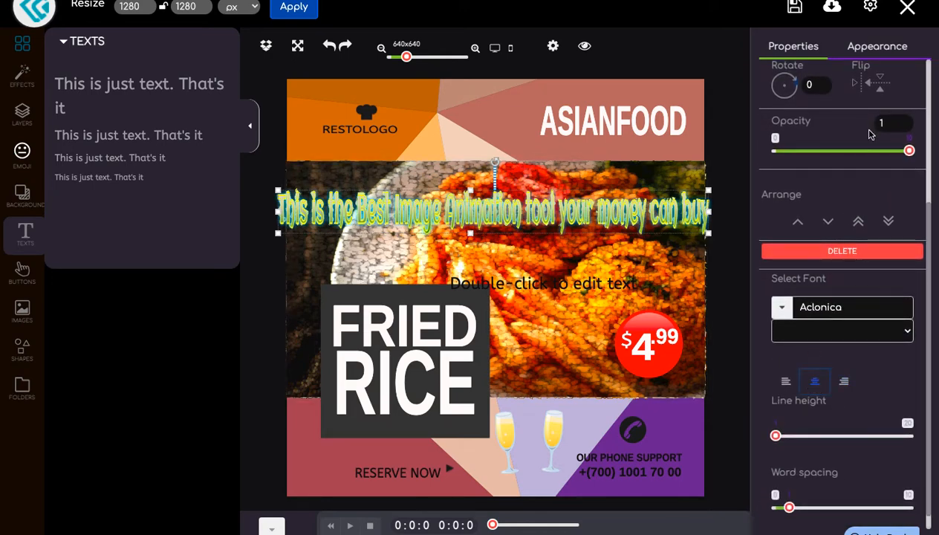
pyautogui.scroll(3, 865, 137)
pyautogui.click(863, 39)
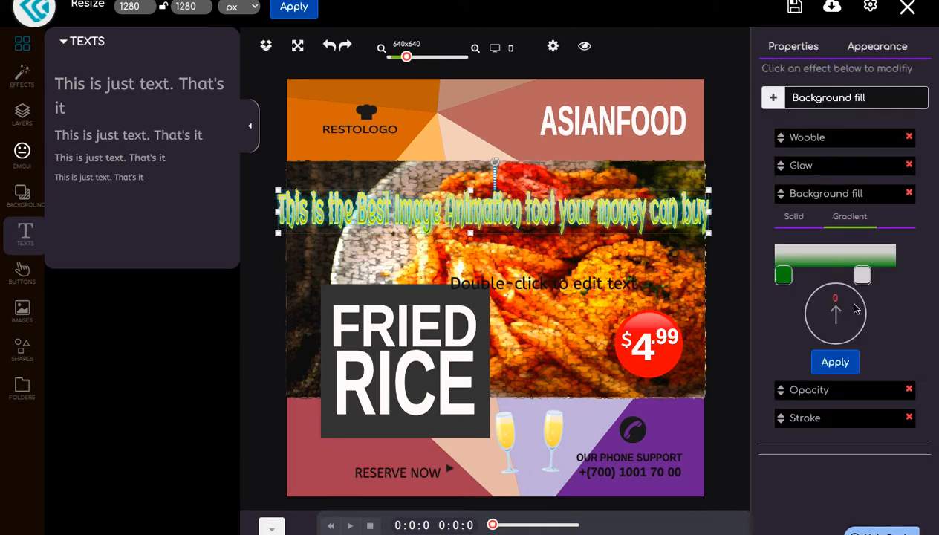
# Browse the library of ready-made button styles
pyautogui.click(251, 132)
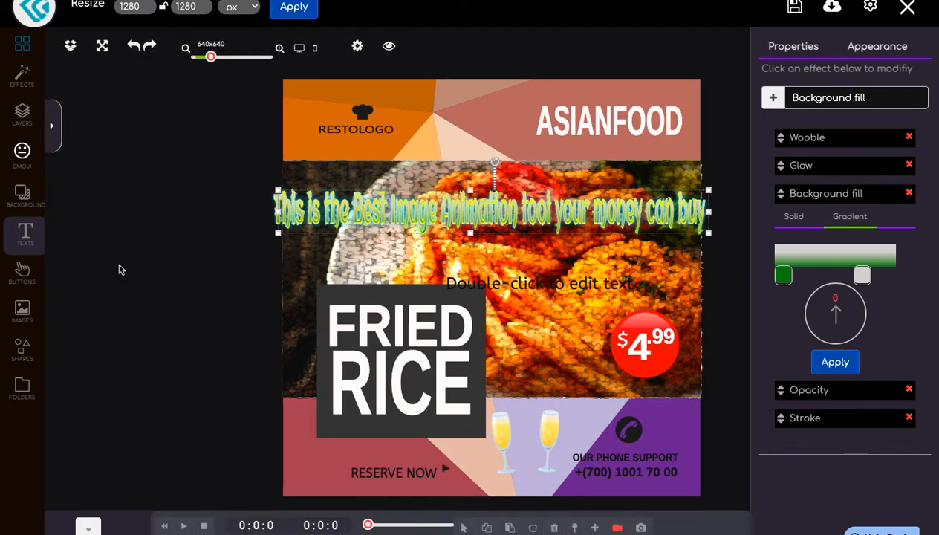
pyautogui.click(20, 279)
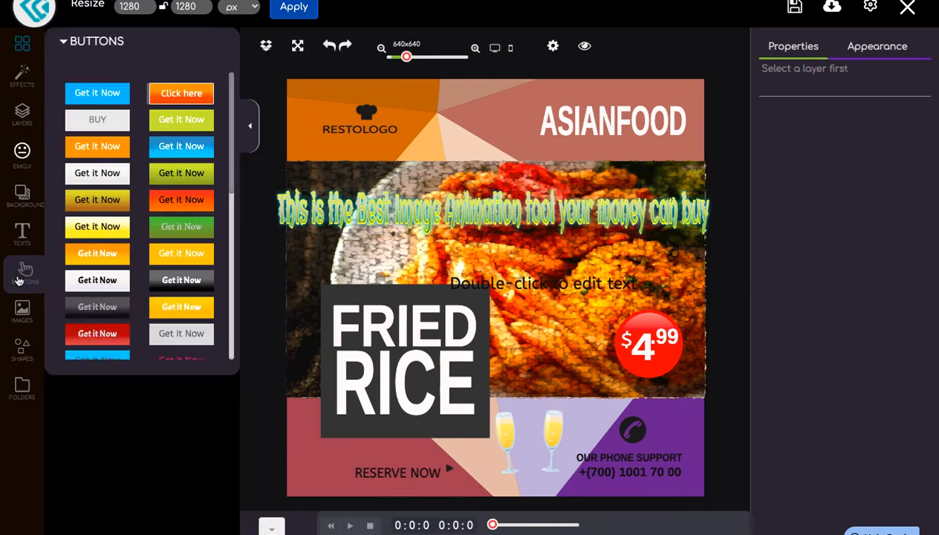
pyautogui.scroll(-1, 130, 235)
pyautogui.scroll(-5, 130, 234)
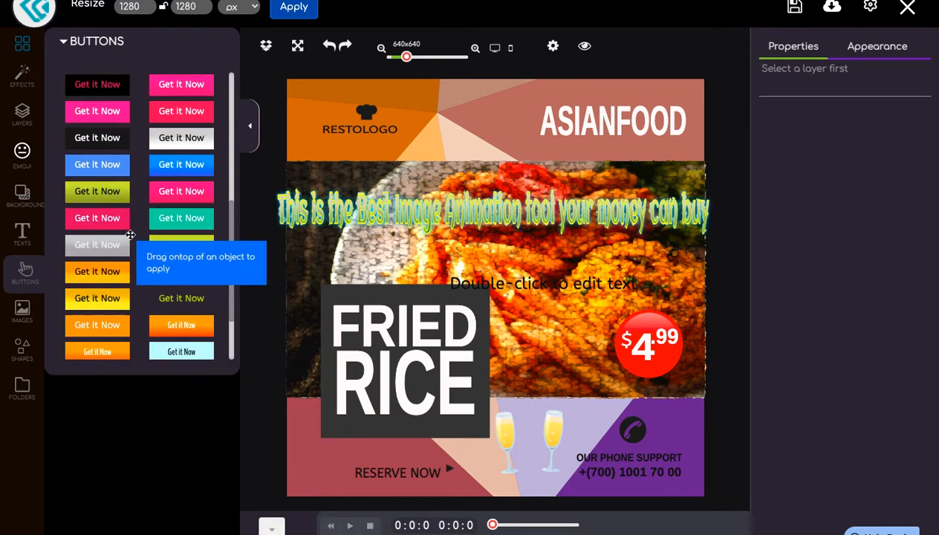
pyautogui.scroll(-5, 130, 235)
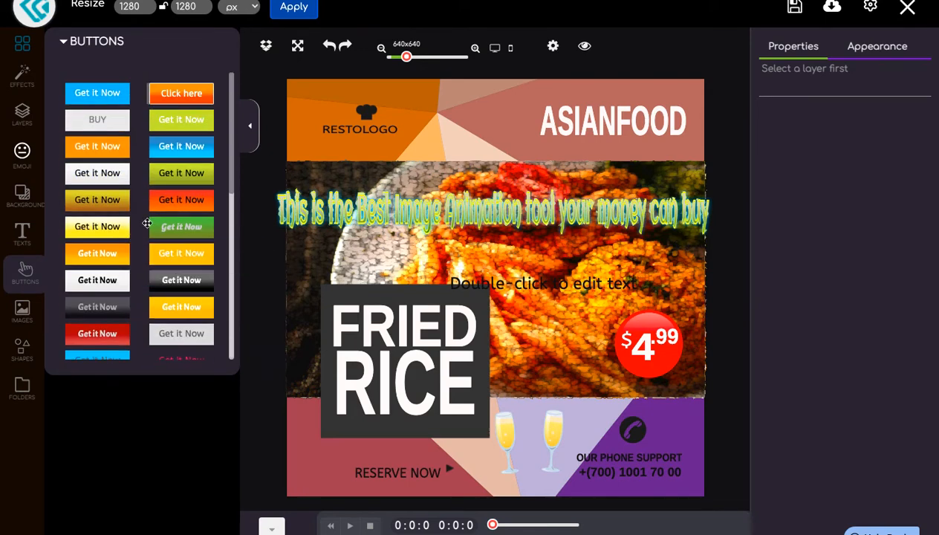
# Place the red-orange "Get it Now" button in the header beside the ASIANFOOD title and enlarge it to fill the gap
pyautogui.moveTo(168, 202); pyautogui.dragTo(454, 120)
pyautogui.click(449, 108)
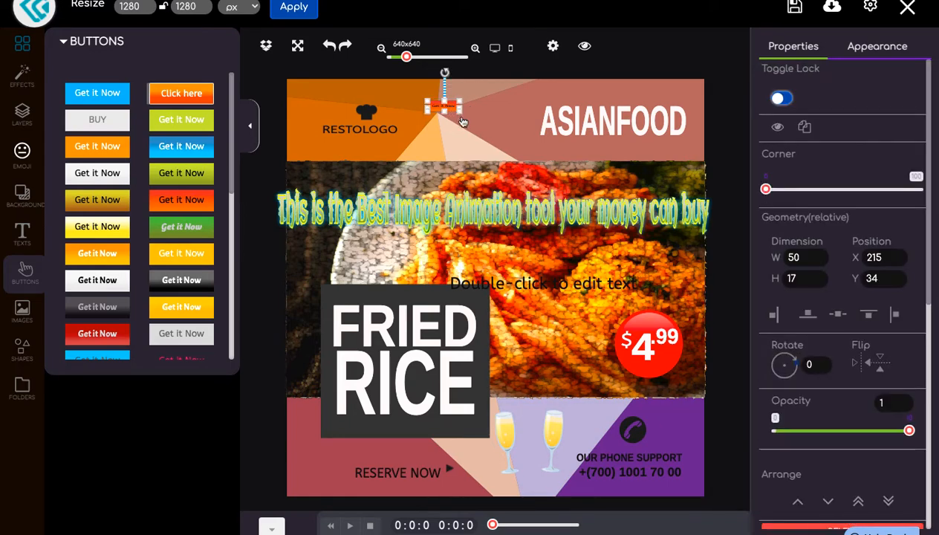
pyautogui.moveTo(459, 111); pyautogui.dragTo(526, 140)
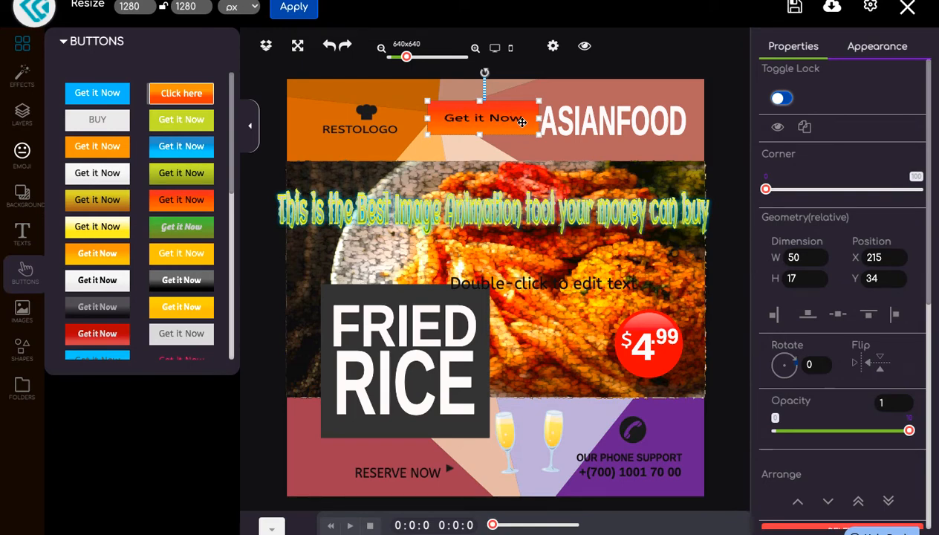
# Lock the new button's layer and unlock it again to demonstrate the lock
pyautogui.scroll(-1, 785, 317)
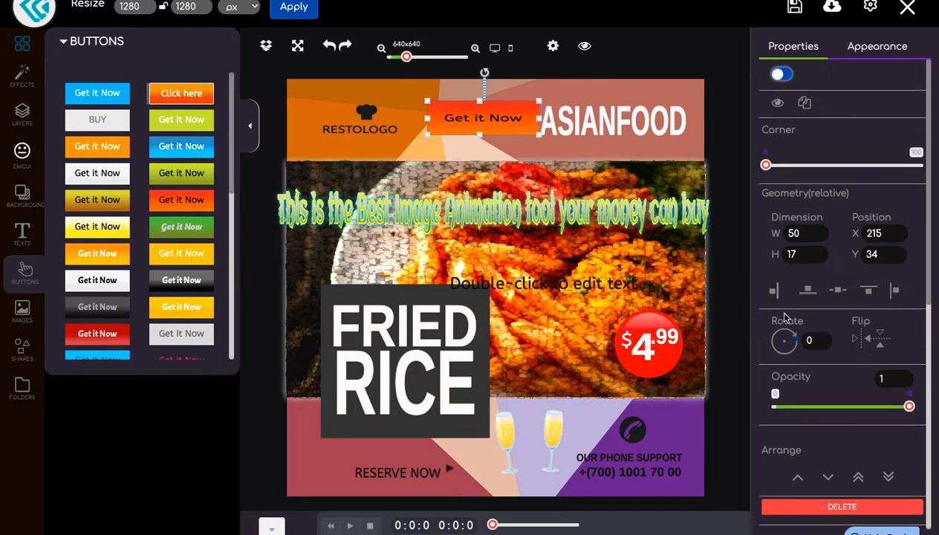
pyautogui.scroll(-3, 785, 317)
pyautogui.scroll(4, 814, 220)
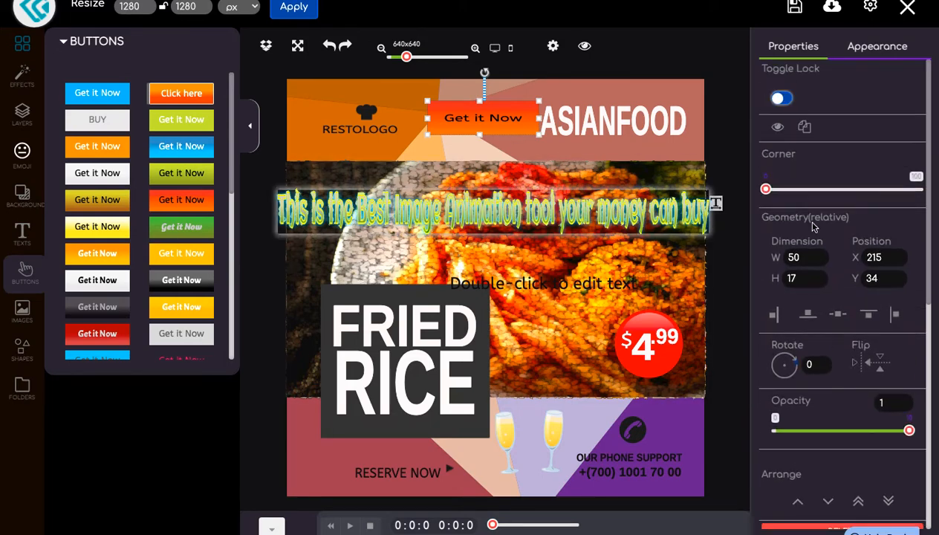
pyautogui.click(781, 98)
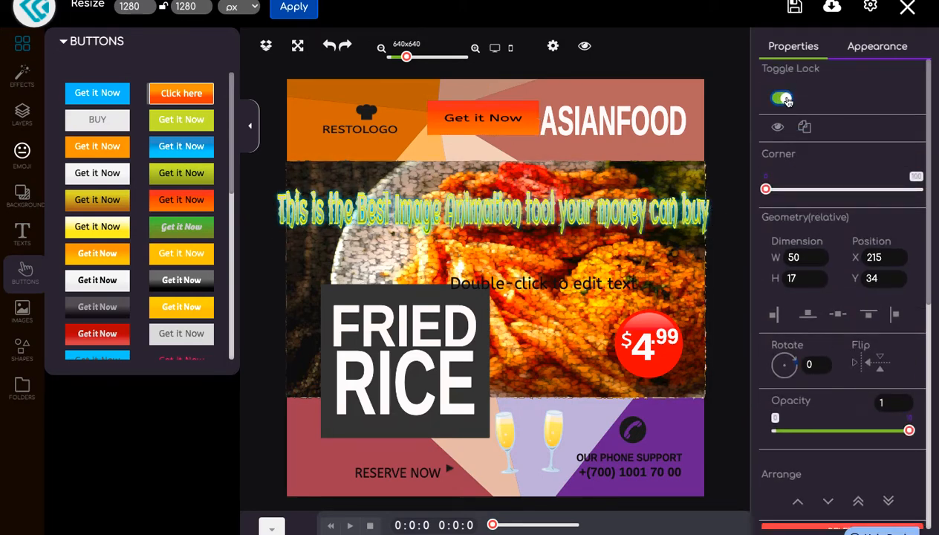
pyautogui.click(785, 100)
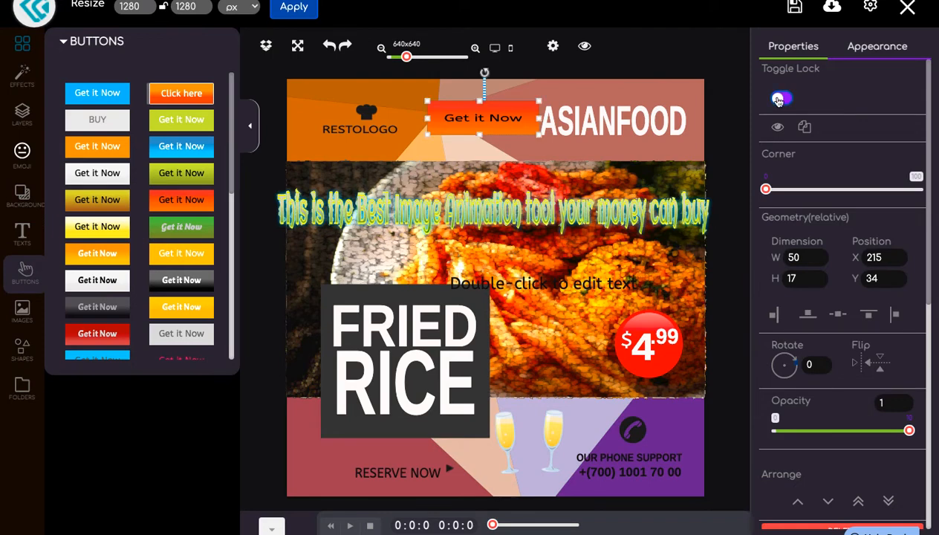
pyautogui.click(782, 99)
pyautogui.click(784, 99)
# Round the button's corners to a value of 54 and try its lock on and off
pyautogui.moveTo(765, 189); pyautogui.dragTo(806, 192)
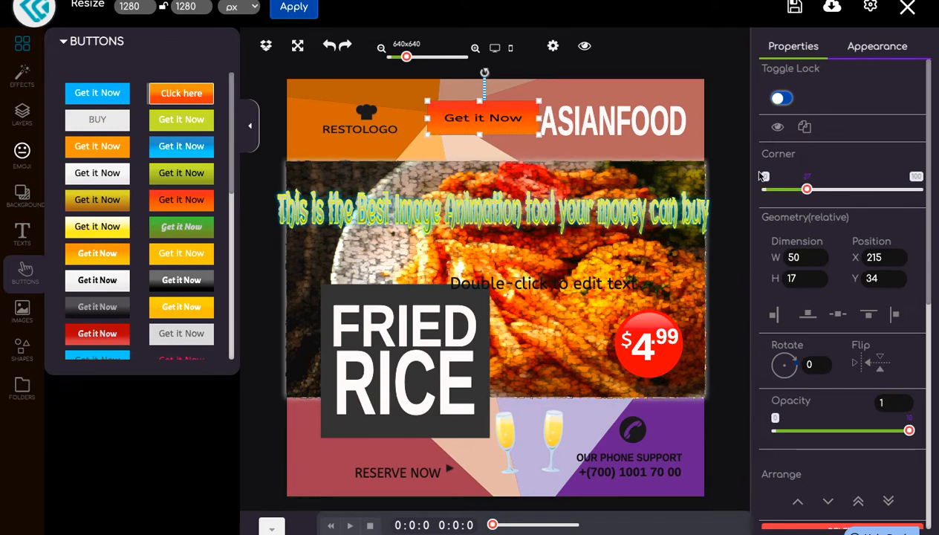
pyautogui.moveTo(807, 190); pyautogui.dragTo(848, 190)
pyautogui.click(781, 100)
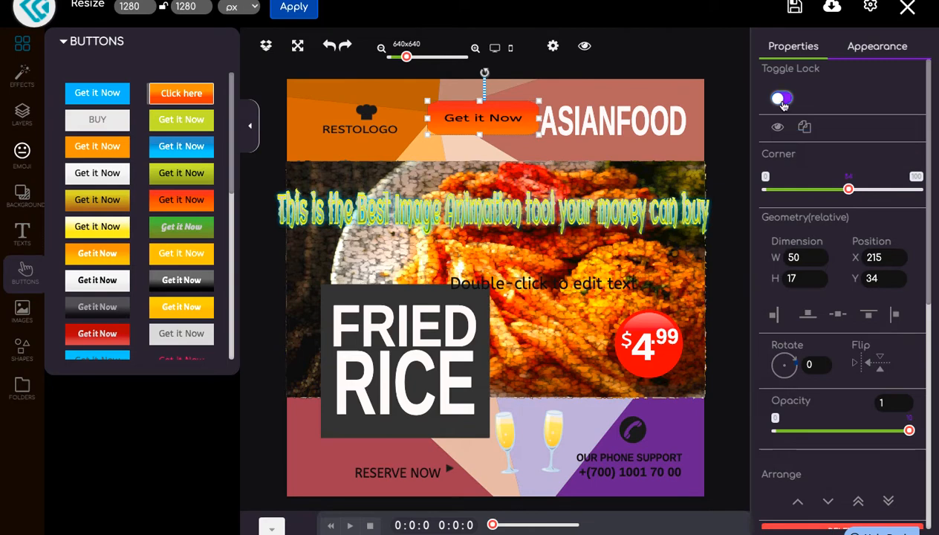
pyautogui.click(780, 99)
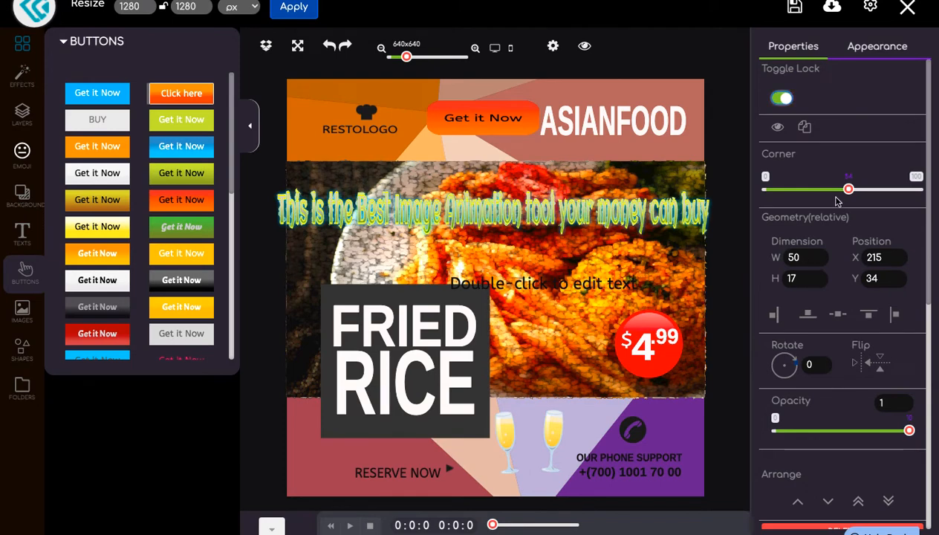
pyautogui.click(780, 101)
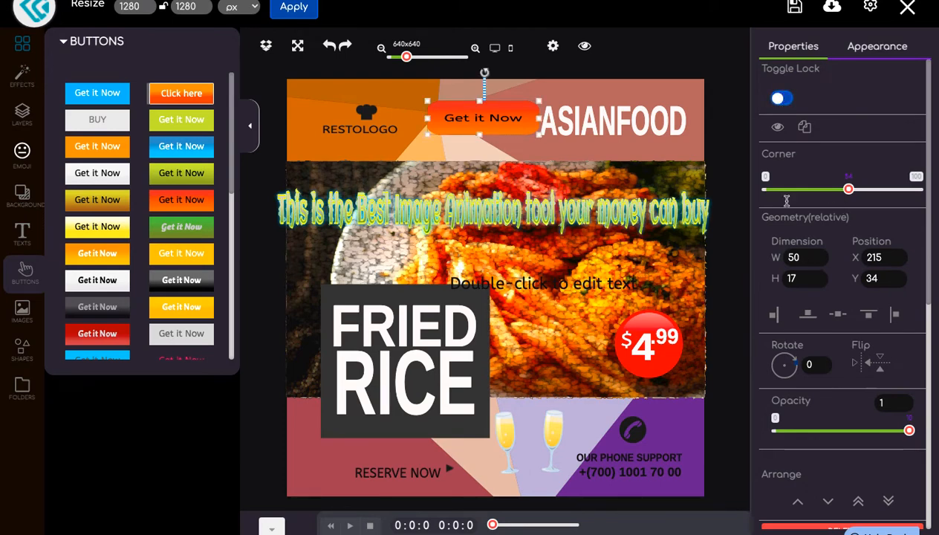
# Try rotating the button clockwise in small increments to 4 degrees
pyautogui.click(793, 256)
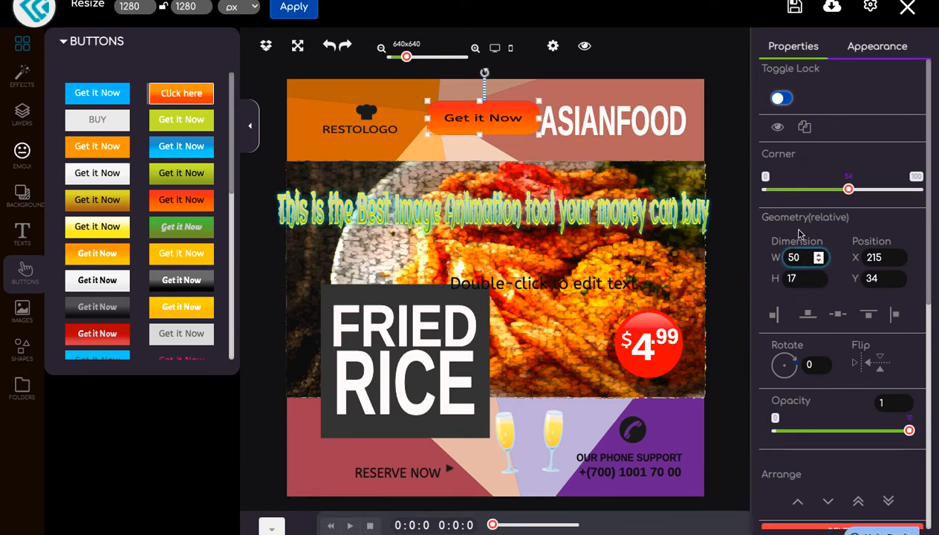
pyautogui.click(792, 278)
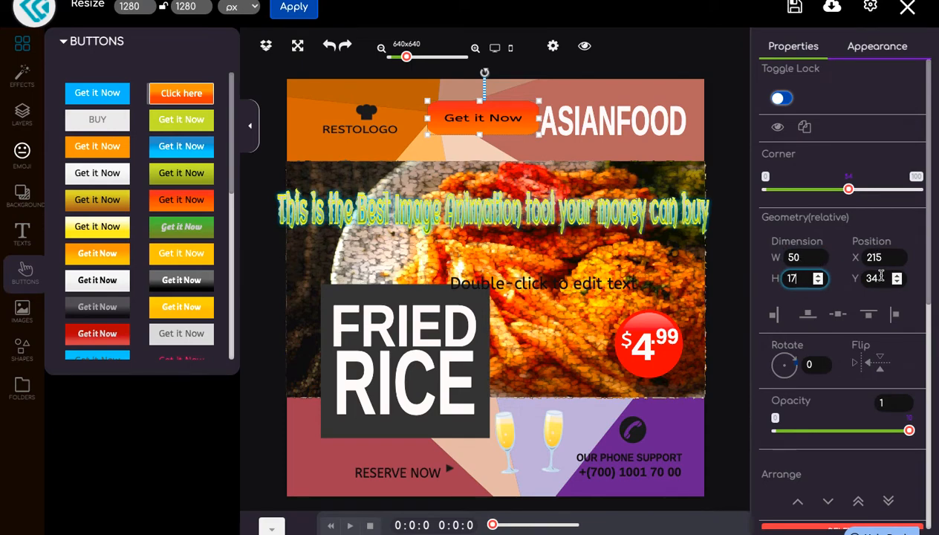
pyautogui.click(810, 369)
pyautogui.click(820, 362)
pyautogui.click(822, 363)
pyautogui.click(822, 363)
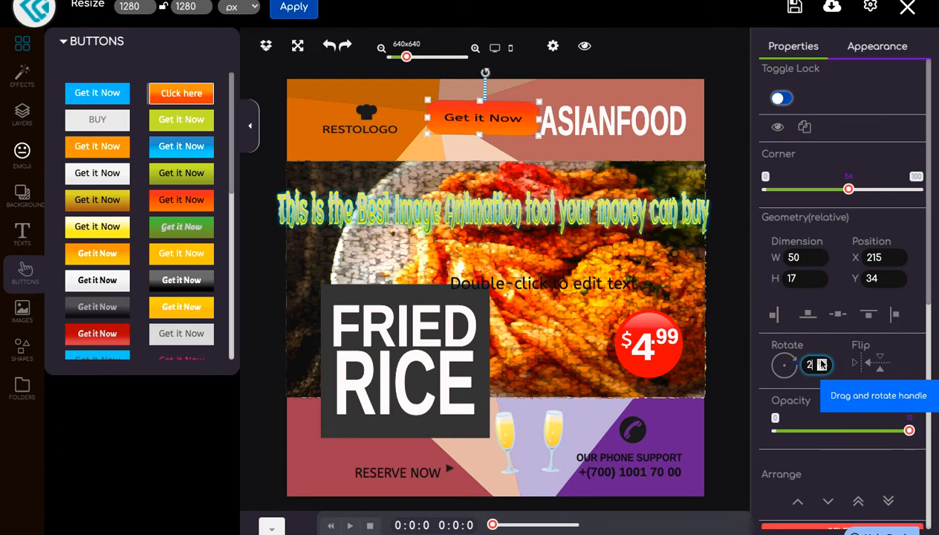
pyautogui.click(821, 362)
pyautogui.tripleClick(821, 362)
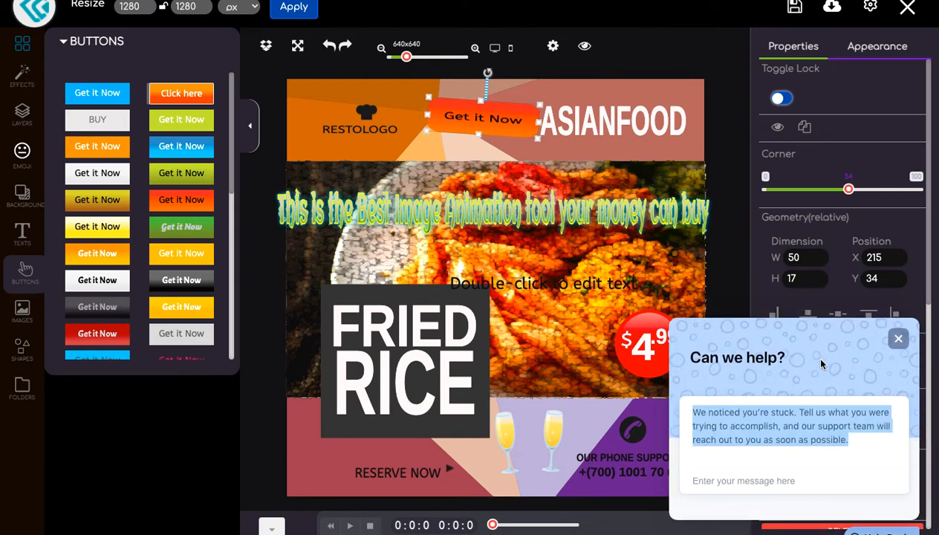
pyautogui.click(898, 341)
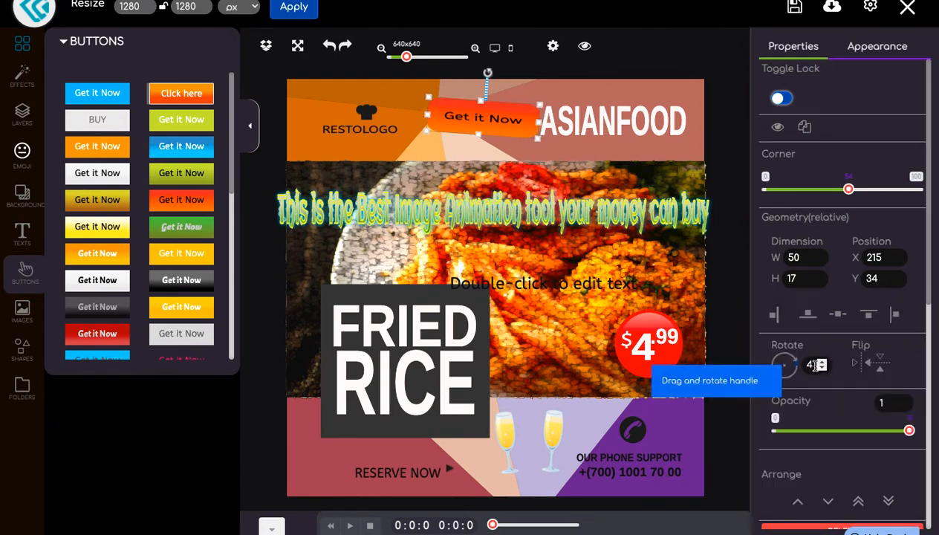
# Return the button's rotation to 0 so that it sits level
pyautogui.click(823, 367)
pyautogui.click(824, 367)
pyautogui.click(824, 367)
pyautogui.click(825, 367)
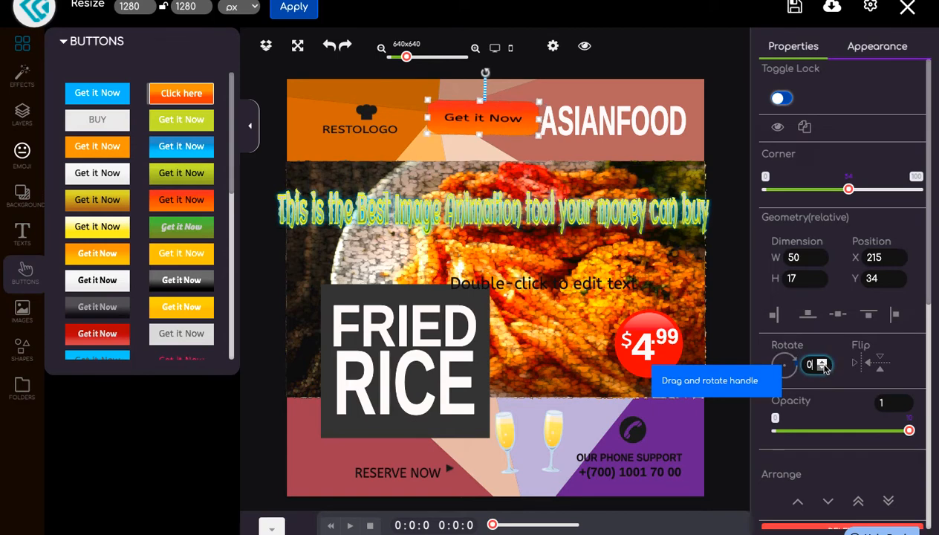
pyautogui.click(897, 339)
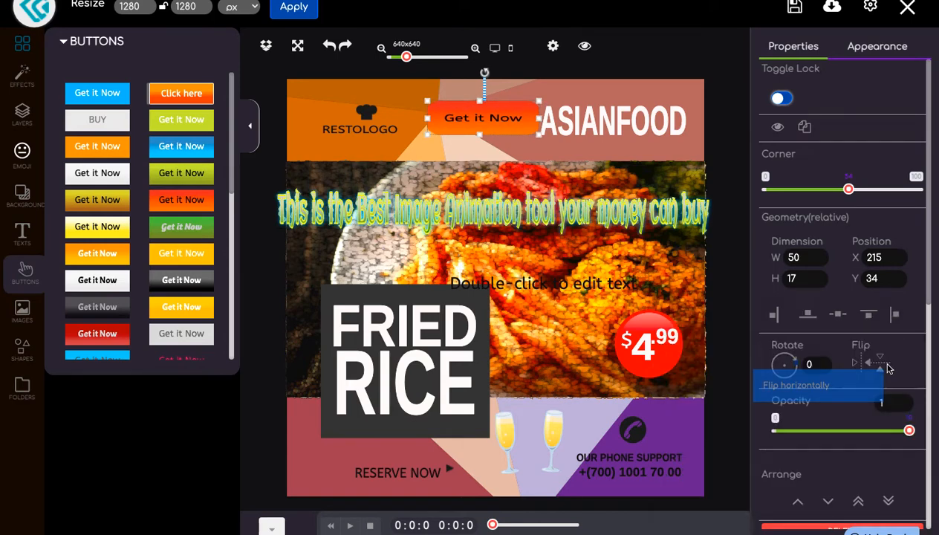
# Change the text colour of the button to white, keeping its opacity at 1
pyautogui.scroll(-1, 877, 346)
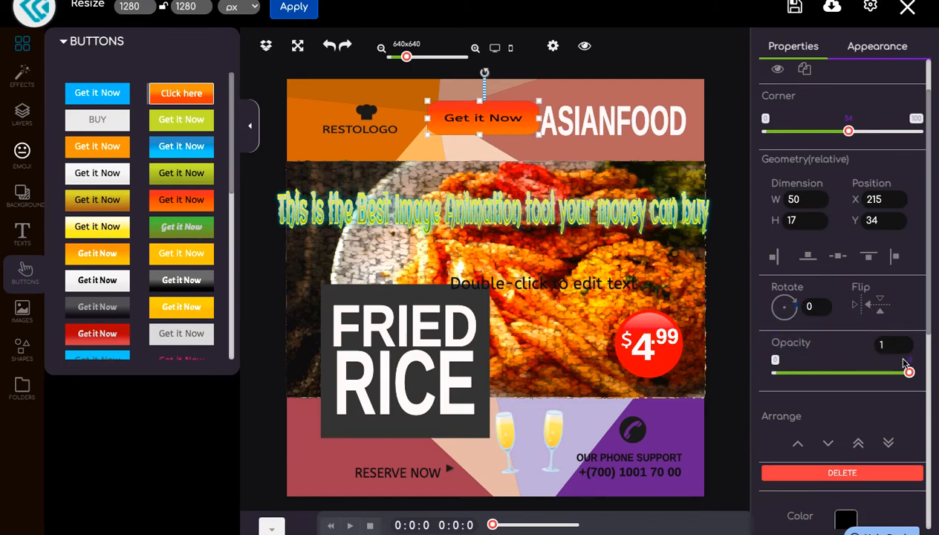
pyautogui.moveTo(905, 371)
pyautogui.mouseDown()
pyautogui.moveTo(832, 379)
pyautogui.moveTo(909, 373)
pyautogui.mouseUp()
pyautogui.scroll(-3, 897, 393)
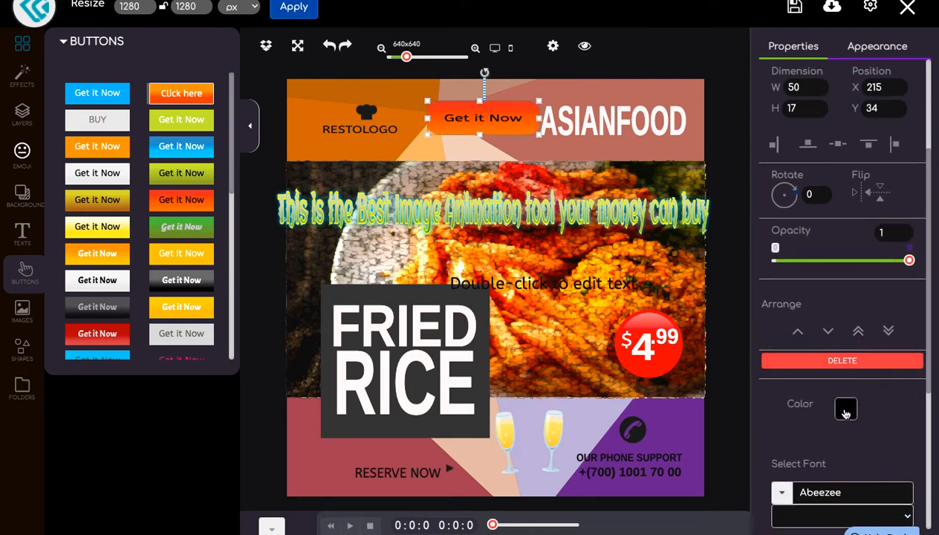
pyautogui.scroll(-3, 843, 356)
pyautogui.scroll(-2, 844, 312)
pyautogui.scroll(2, 846, 245)
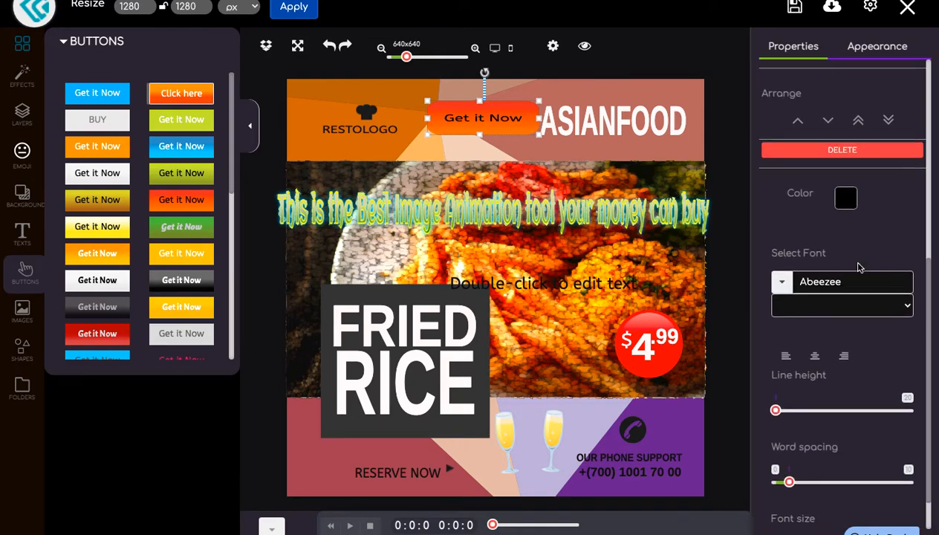
pyautogui.click(845, 237)
pyautogui.moveTo(855, 294); pyautogui.dragTo(807, 238)
pyautogui.click(793, 217)
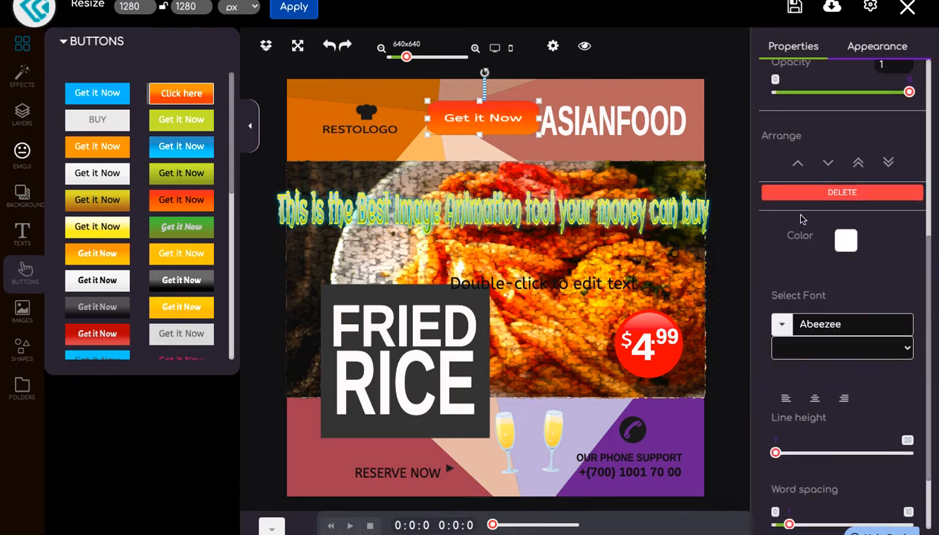
# Change the button text's font to Aclonica and centre its alignment
pyautogui.click(781, 324)
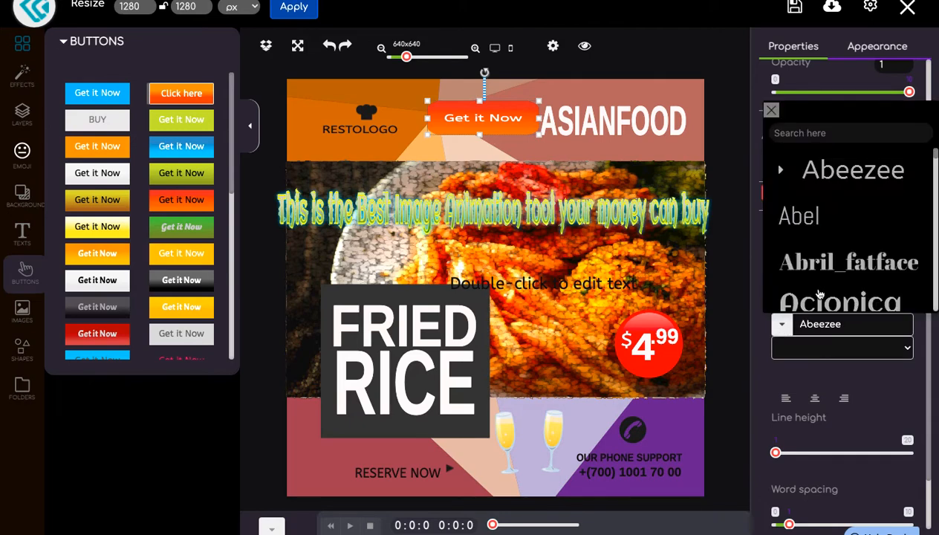
pyautogui.scroll(-1, 832, 282)
pyautogui.click(823, 257)
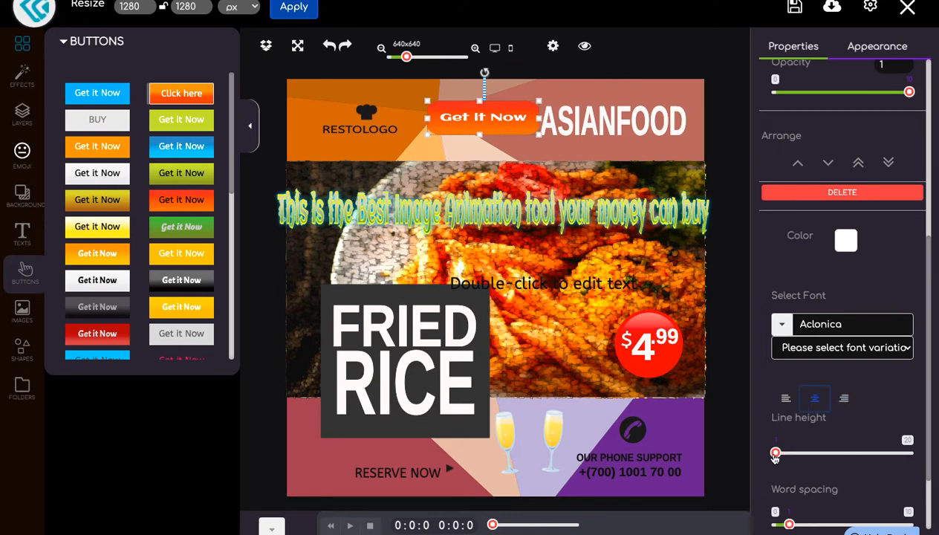
# Adjust the button text's metrics to line height 2, word spacing 1 and font size 15
pyautogui.moveTo(776, 453); pyautogui.dragTo(814, 457)
pyautogui.scroll(-1, 780, 456)
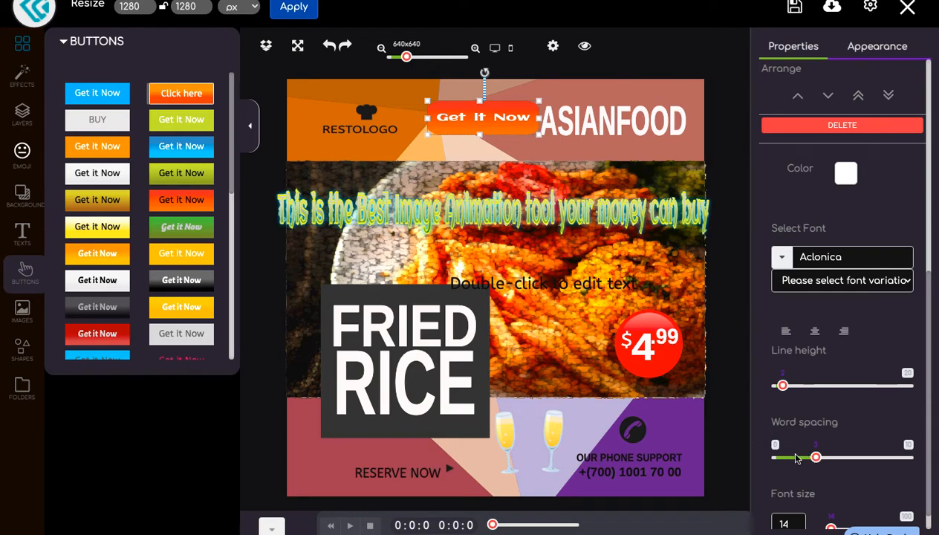
pyautogui.moveTo(814, 459); pyautogui.dragTo(789, 461)
pyautogui.scroll(-1, 789, 465)
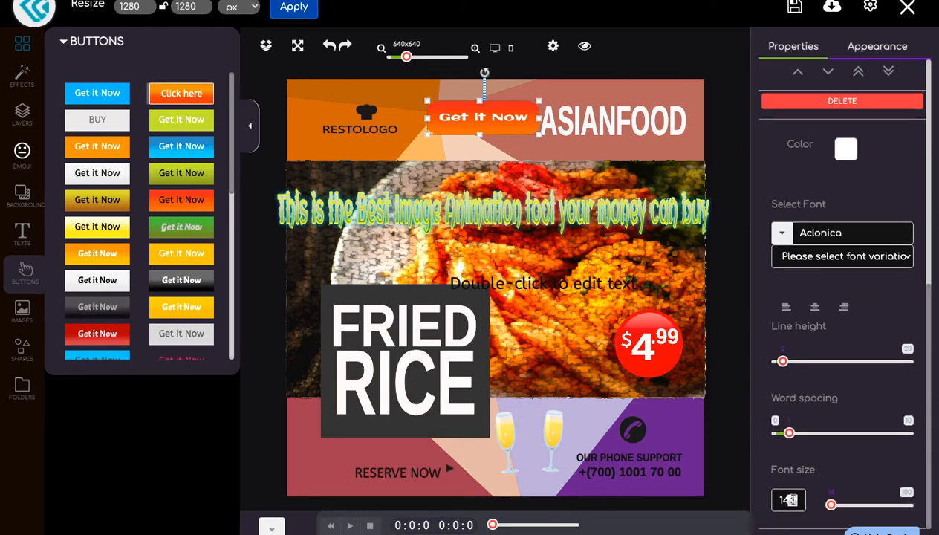
pyautogui.moveTo(831, 505)
pyautogui.mouseDown()
pyautogui.moveTo(843, 505)
pyautogui.moveTo(833, 508)
pyautogui.mouseUp()
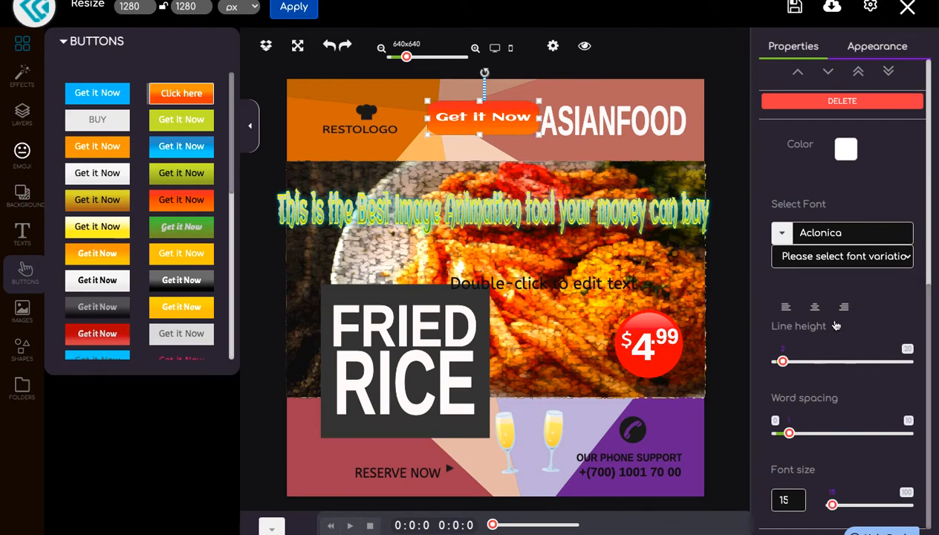
# Recolour the red stop of the button's gradient background fill to green and apply the green-to-orange gradient
pyautogui.scroll(5, 828, 312)
pyautogui.click(866, 49)
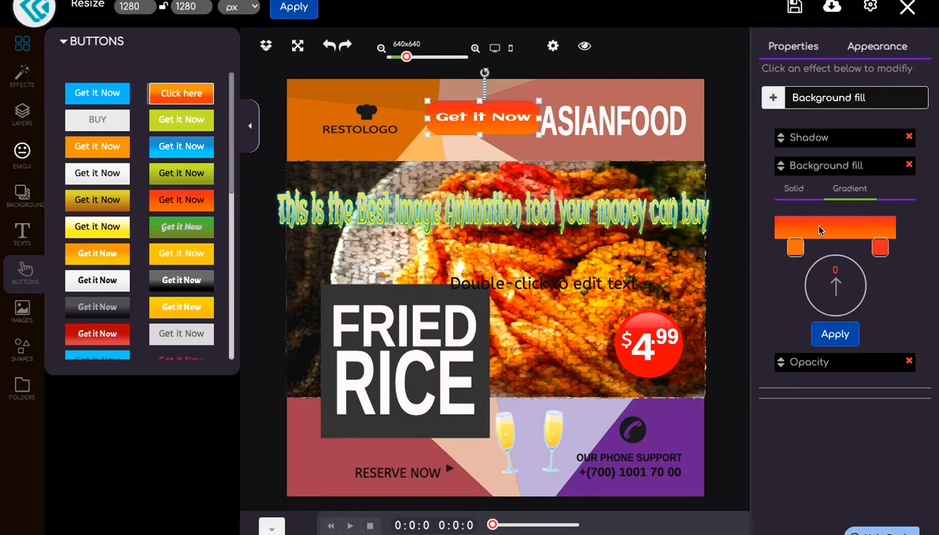
pyautogui.click(879, 251)
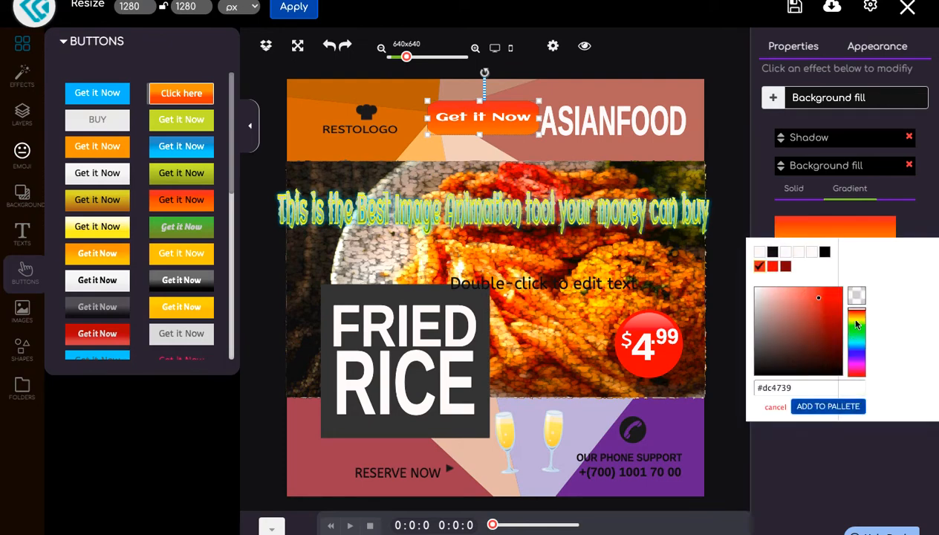
pyautogui.click(858, 325)
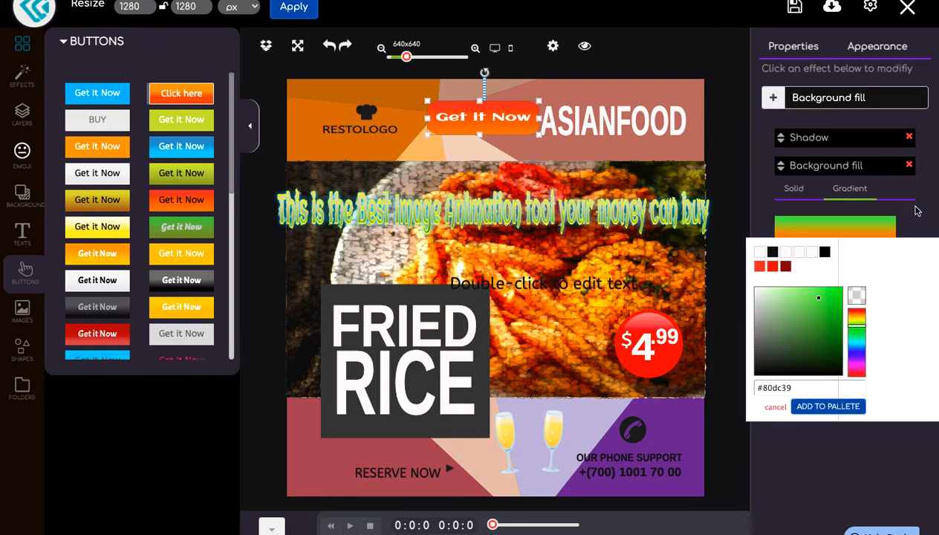
pyautogui.click(907, 208)
pyautogui.click(841, 335)
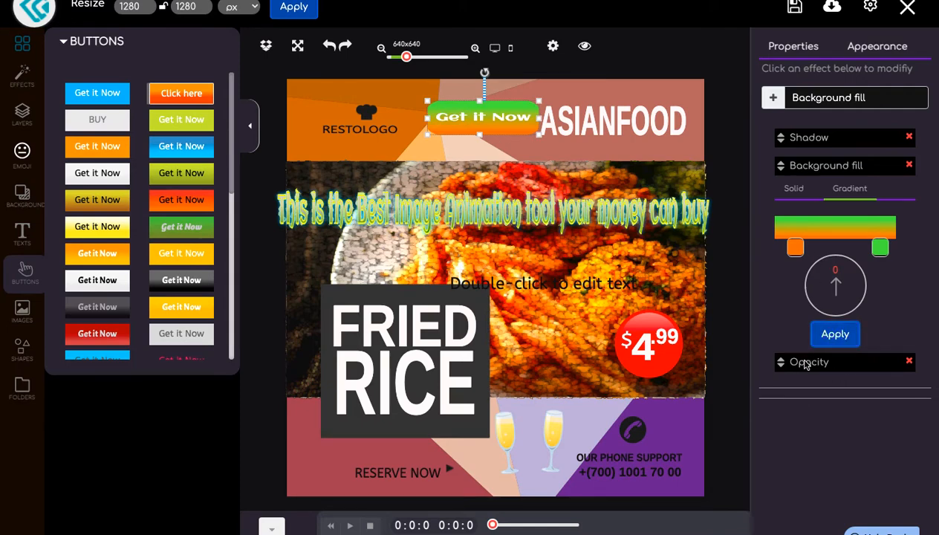
# Examine the list of appearance effects available for the button, from background fill and stroke to wooble and glow
pyautogui.click(777, 103)
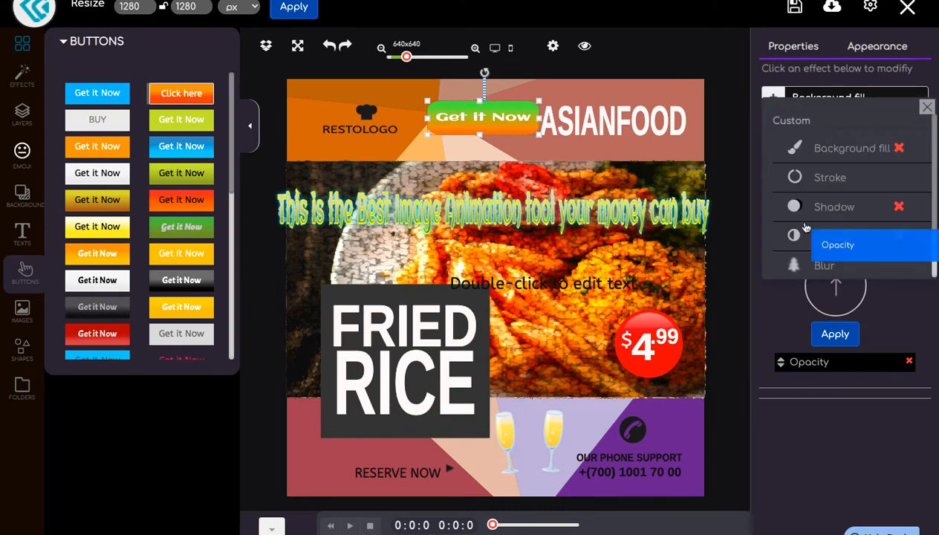
pyautogui.scroll(-1, 817, 222)
pyautogui.scroll(1, 830, 204)
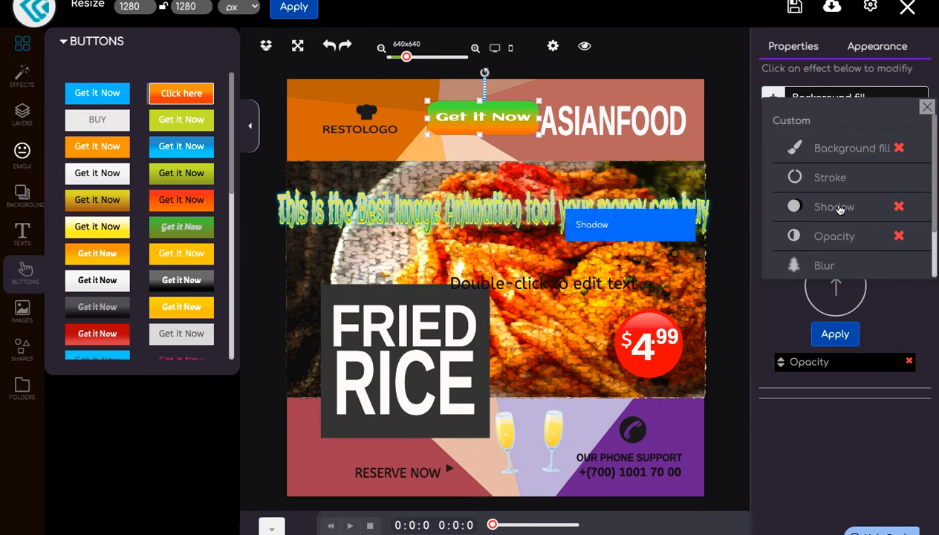
pyautogui.scroll(-1, 820, 208)
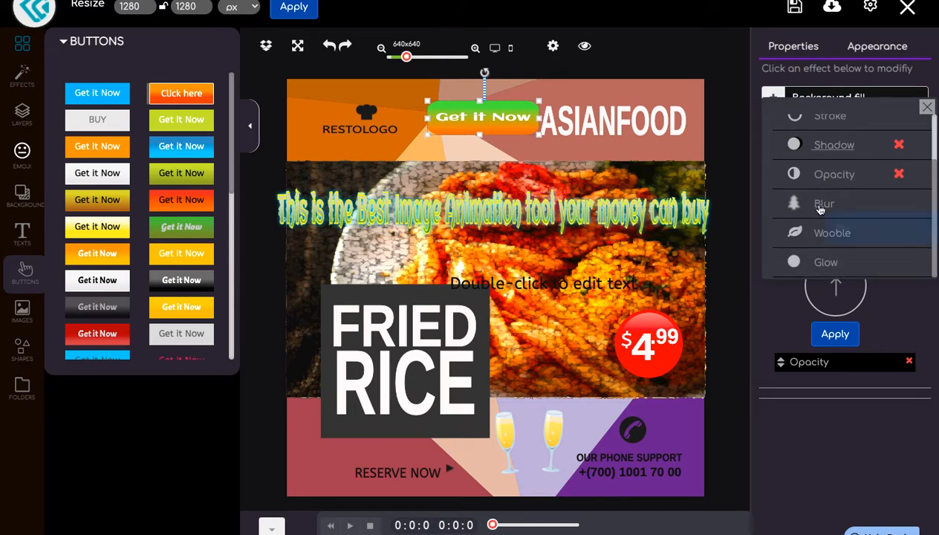
pyautogui.scroll(1, 820, 210)
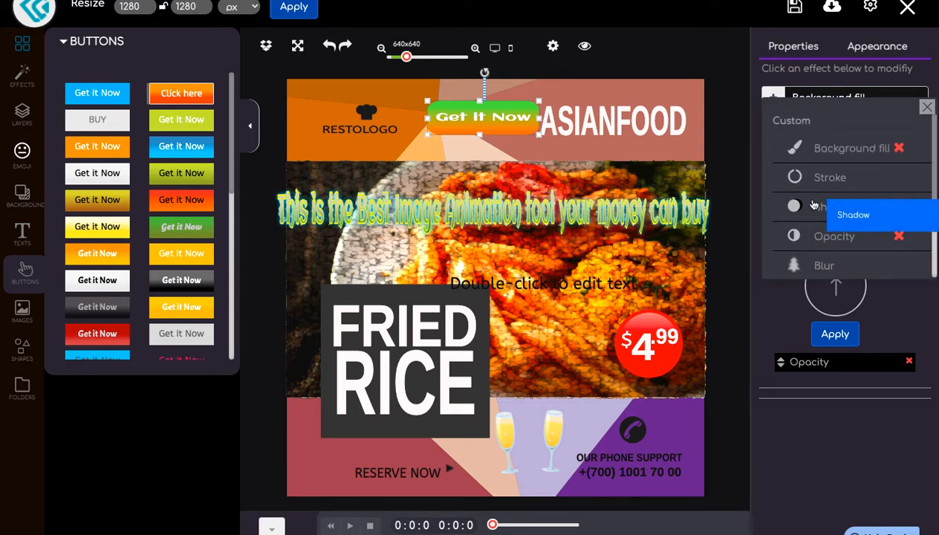
pyautogui.click(814, 206)
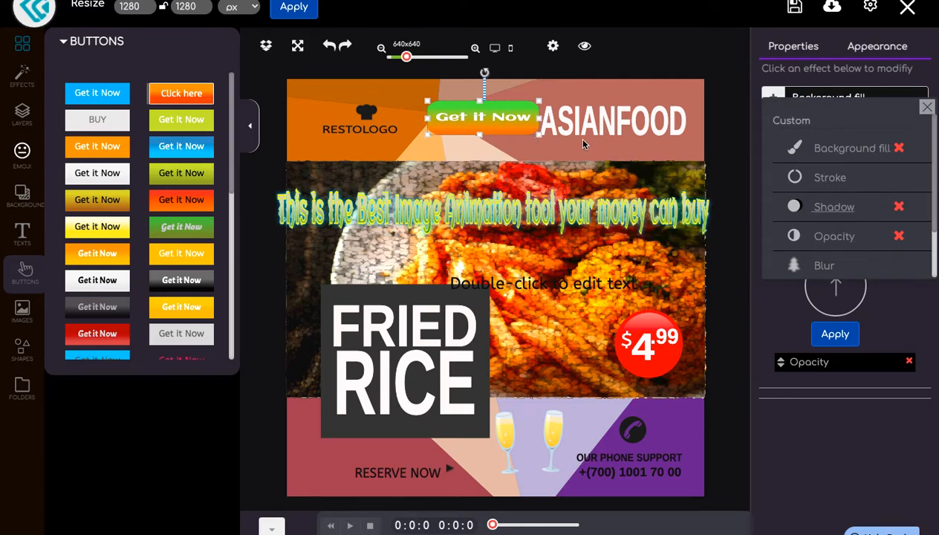
# Close the list of appearance effects and search the image library for money
pyautogui.scroll(-2, 809, 221)
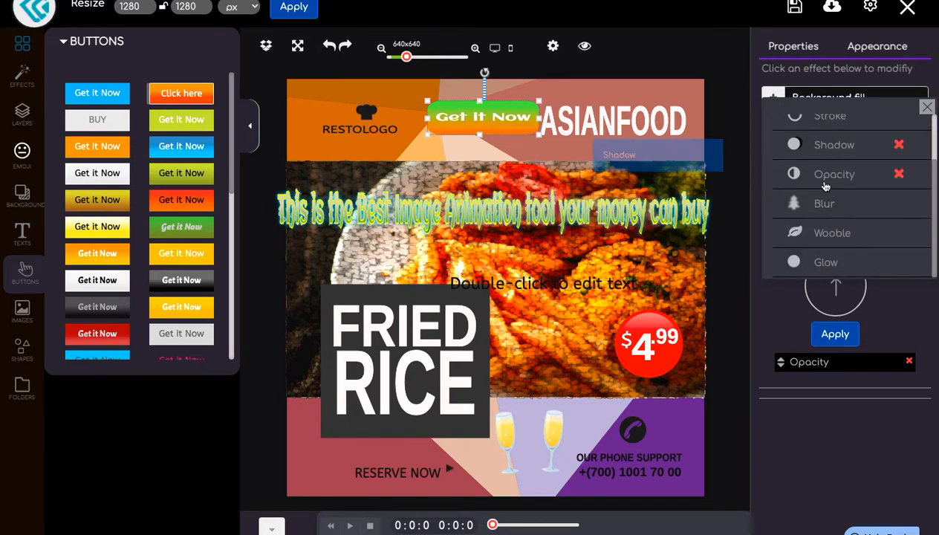
pyautogui.click(926, 107)
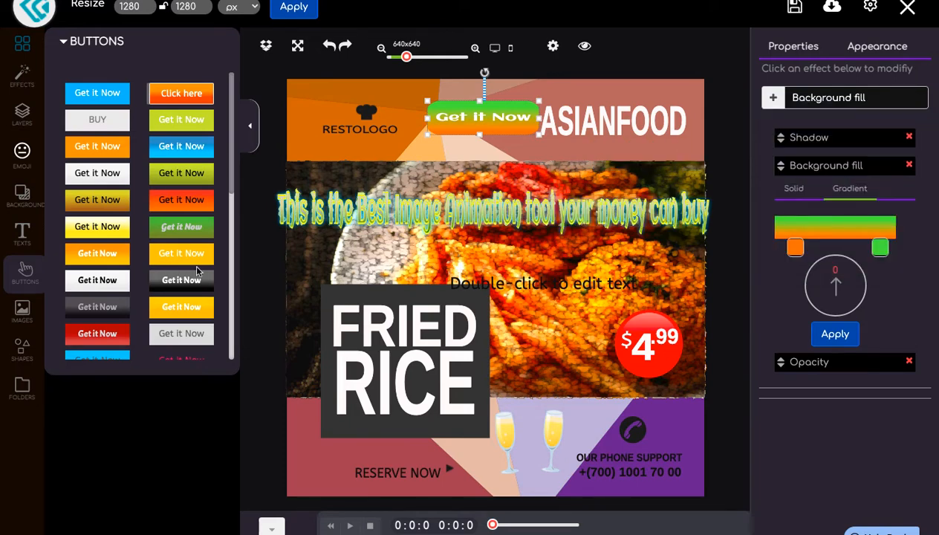
pyautogui.click(23, 312)
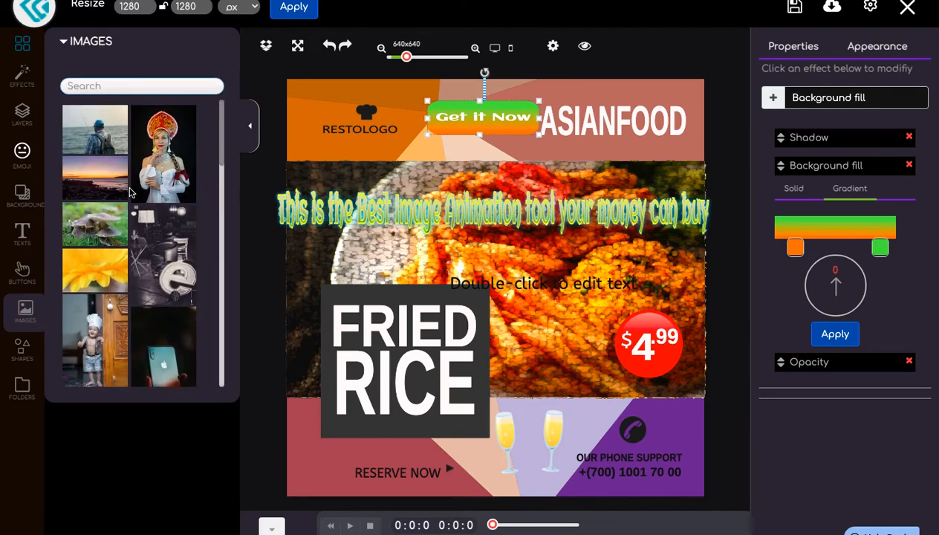
pyautogui.click(176, 88)
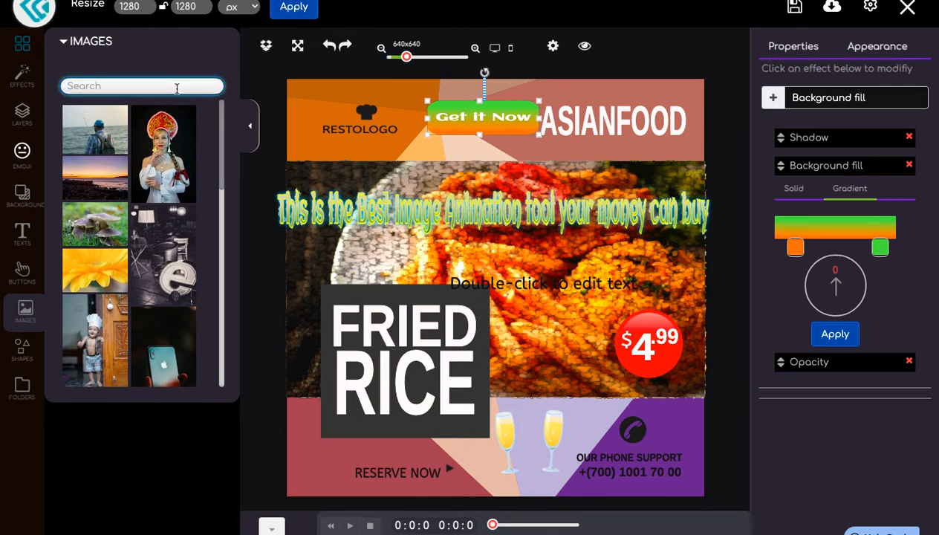
pyautogui.write('money')
pyautogui.press('Return')
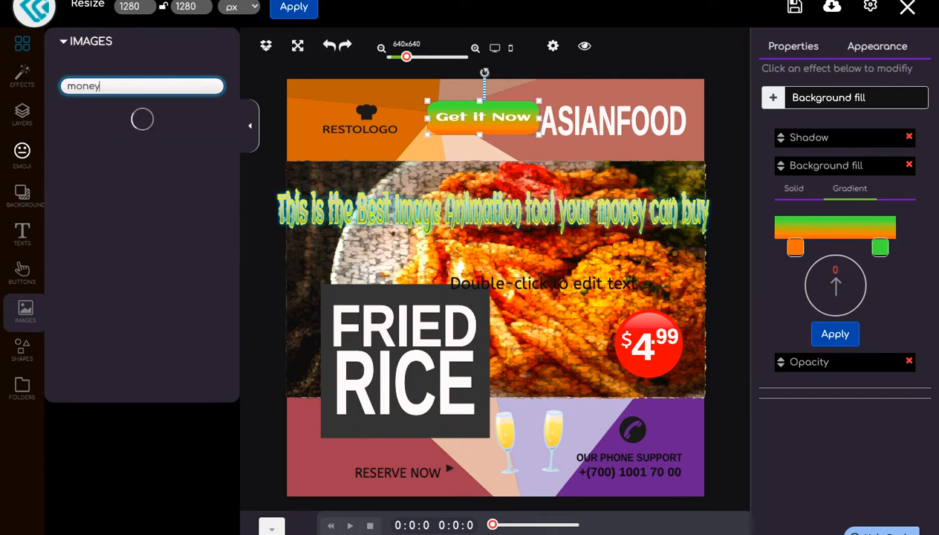
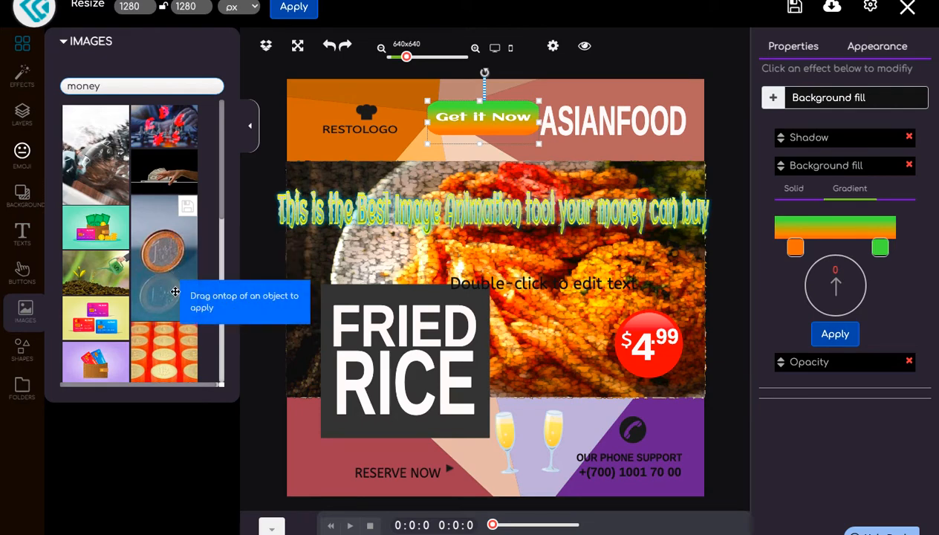
# Browse the money images and place the photo of the standing bitcoin coin on the middle of the design
pyautogui.scroll(-10, 175, 292)
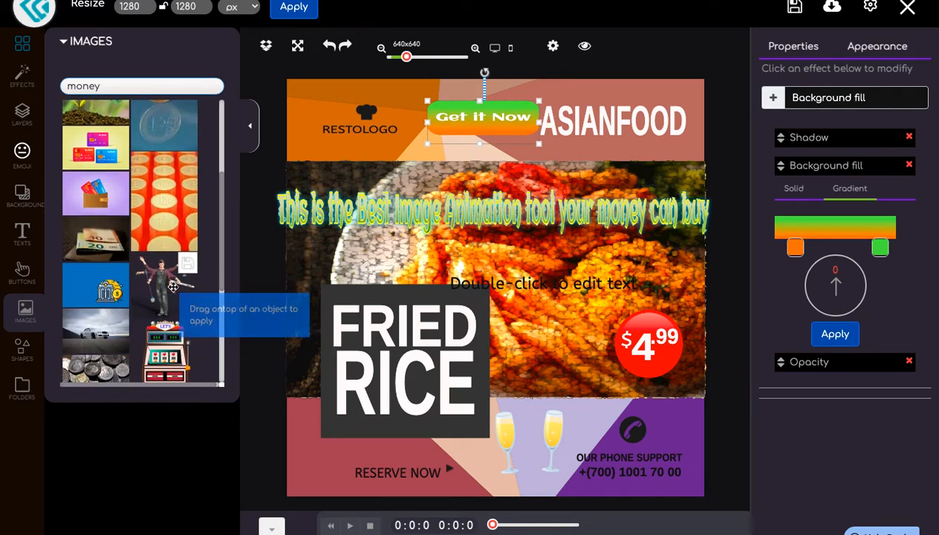
pyautogui.scroll(-5, 173, 287)
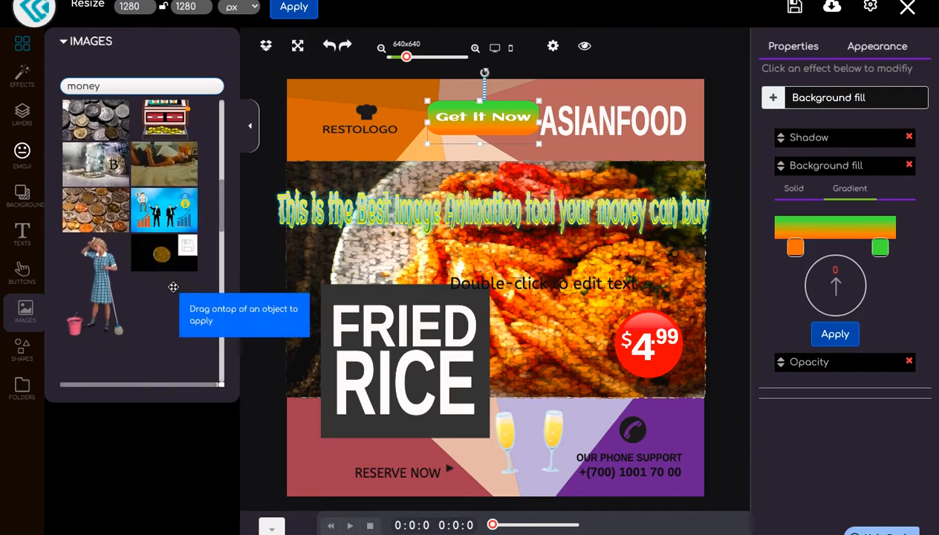
pyautogui.scroll(-5, 173, 287)
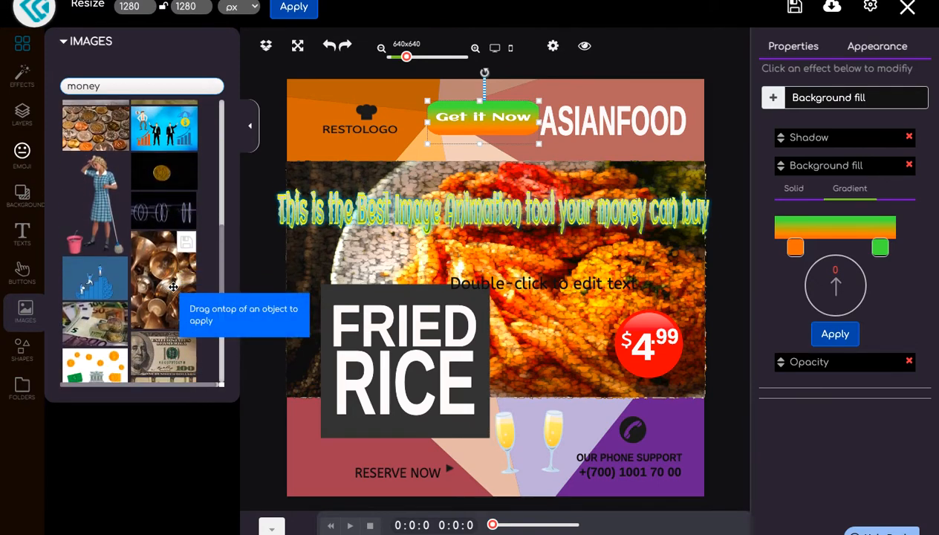
pyautogui.scroll(-2, 173, 287)
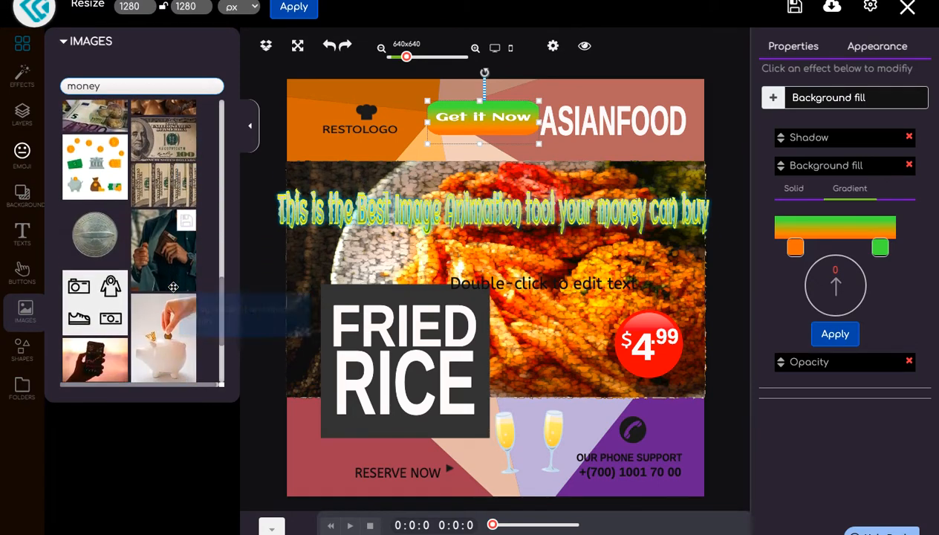
pyautogui.scroll(6, 173, 288)
pyautogui.scroll(5, 173, 288)
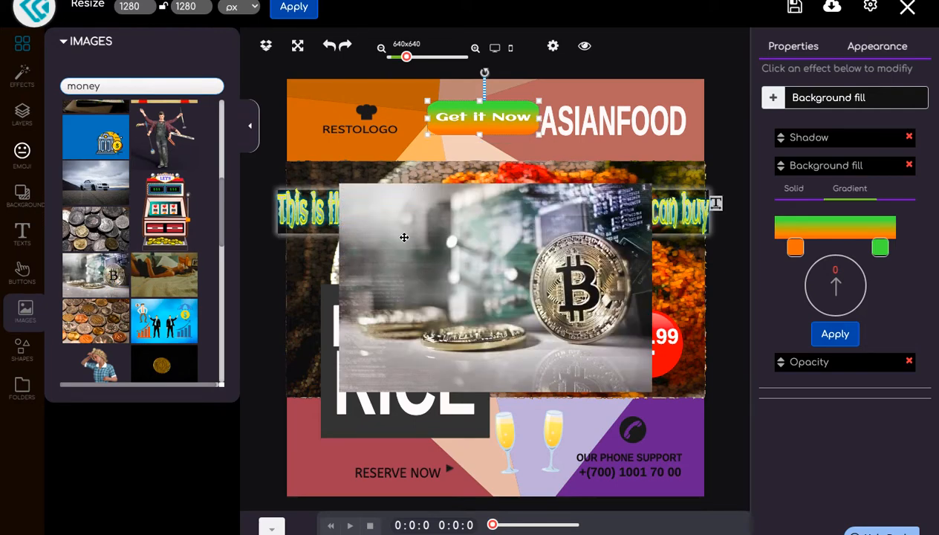
# Shrink the bitcoin photo proportionally to about 633 wide and 402 high, keeping its lower-left corner in place
pyautogui.click(481, 252)
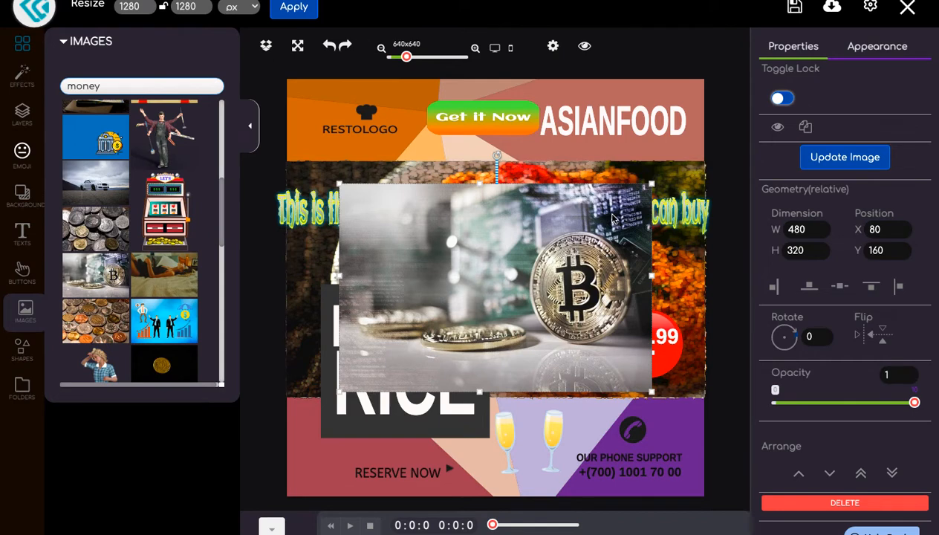
pyautogui.moveTo(612, 217); pyautogui.dragTo(609, 216)
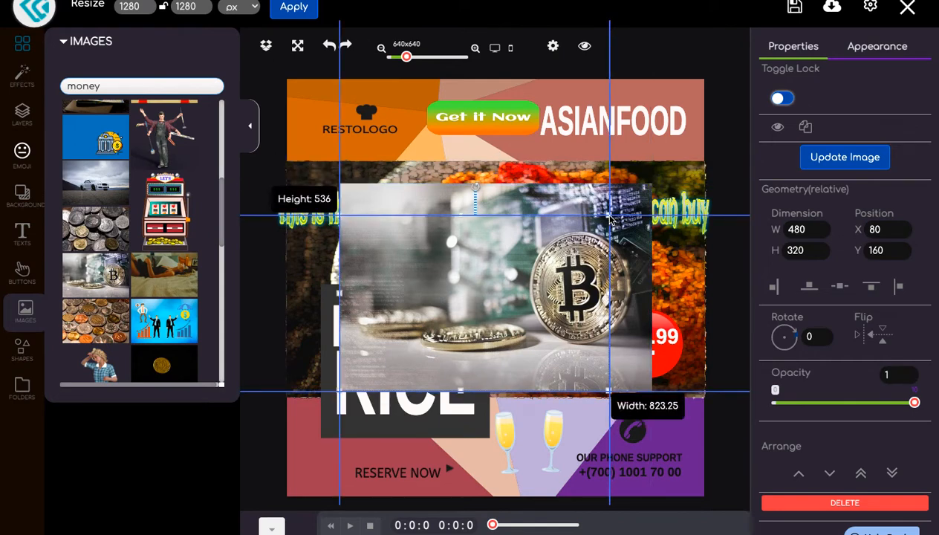
pyautogui.moveTo(609, 217); pyautogui.dragTo(547, 258)
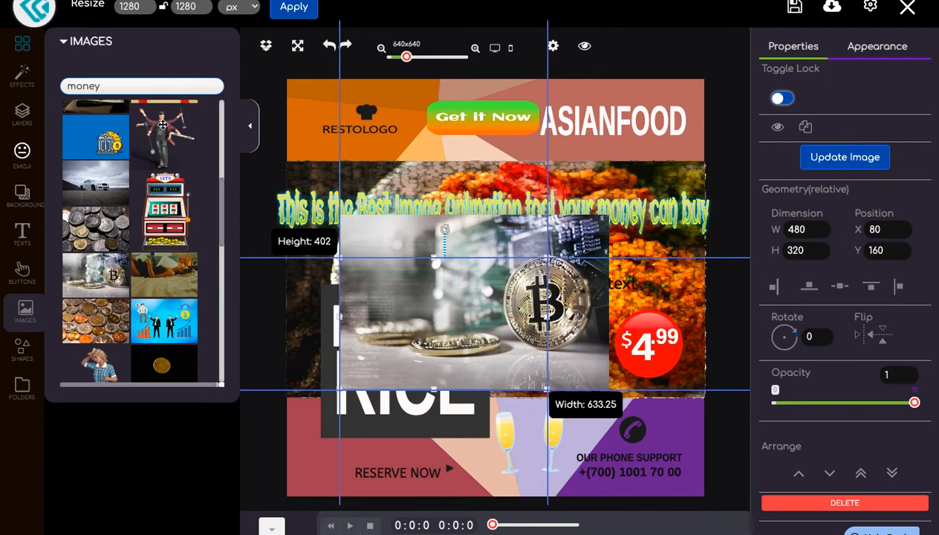
# Skim more of the money images and replace the image search term with food
pyautogui.scroll(3, 146, 190)
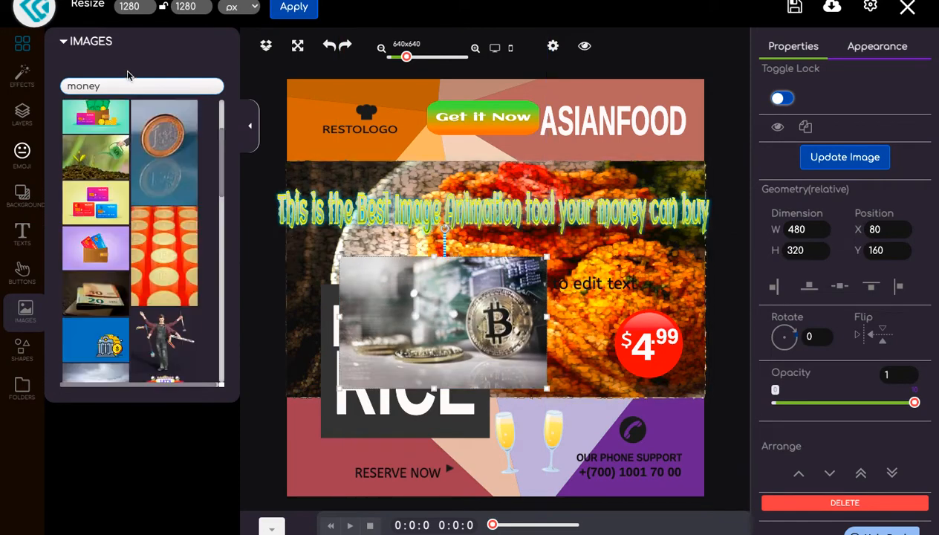
pyautogui.scroll(-6, 153, 223)
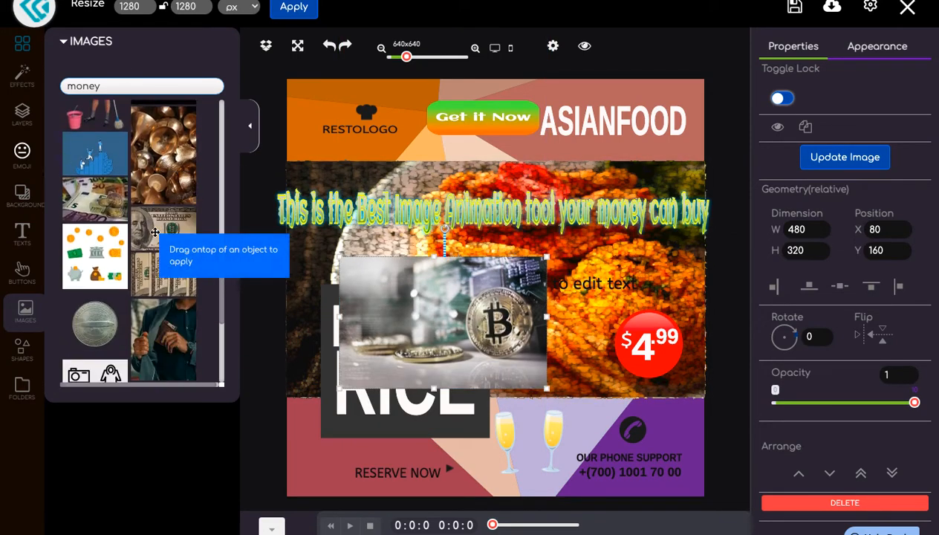
pyautogui.scroll(-5, 154, 233)
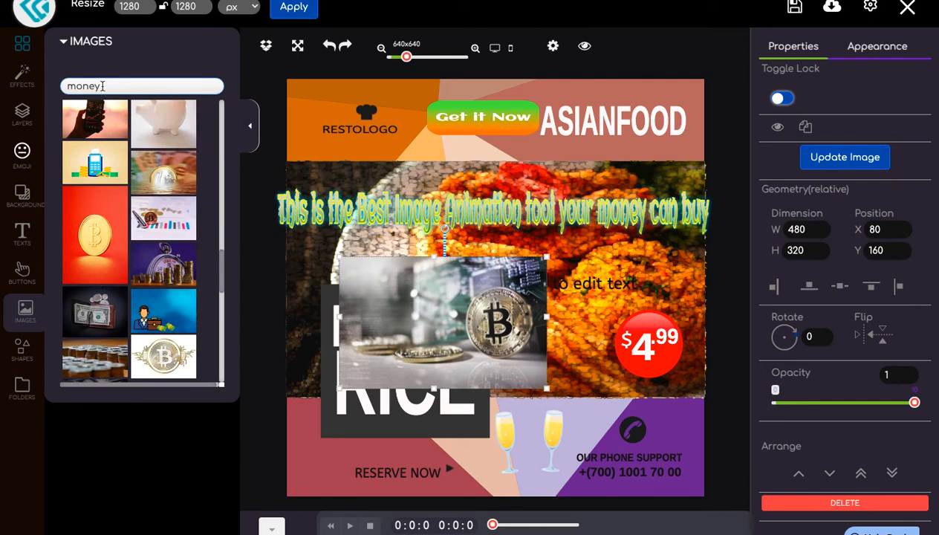
pyautogui.moveTo(102, 86); pyautogui.dragTo(78, 89)
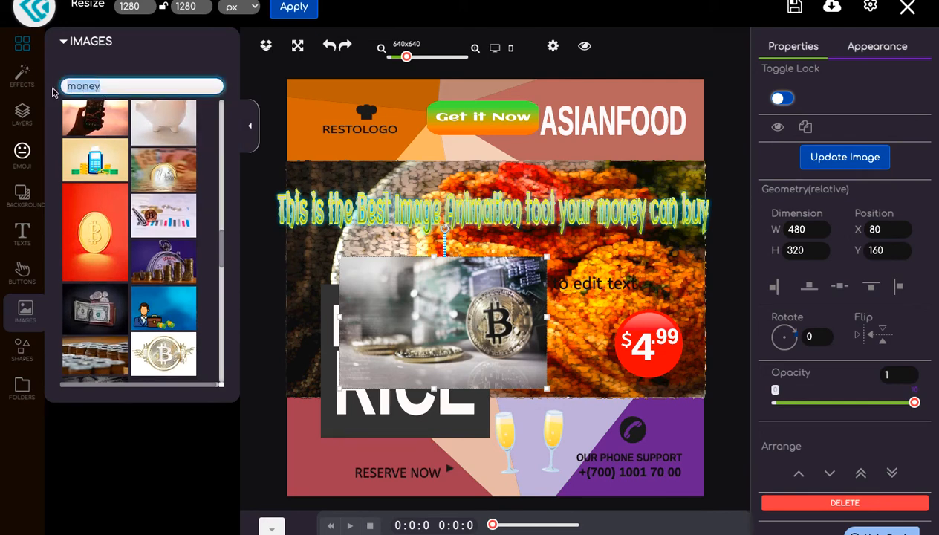
pyautogui.press('BackSpace')
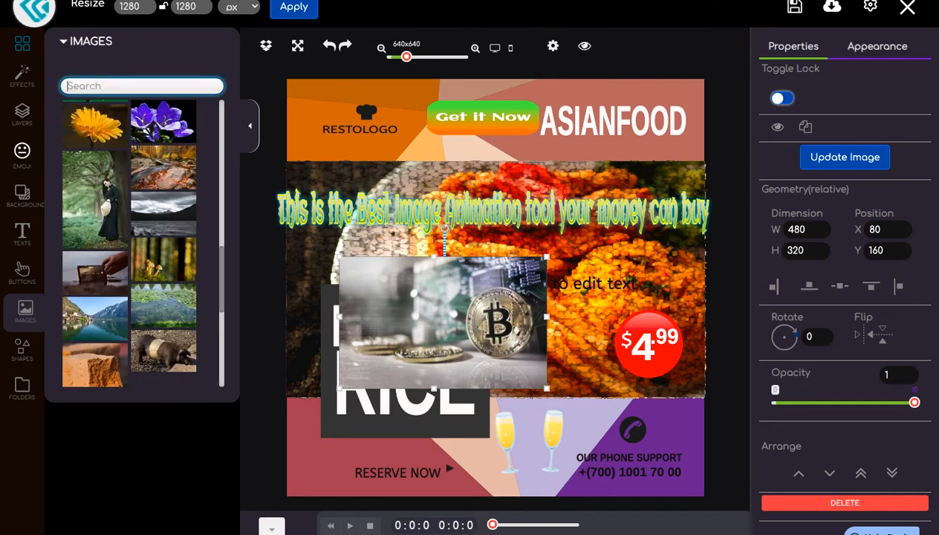
pyautogui.write('food')
pyautogui.press('Return')
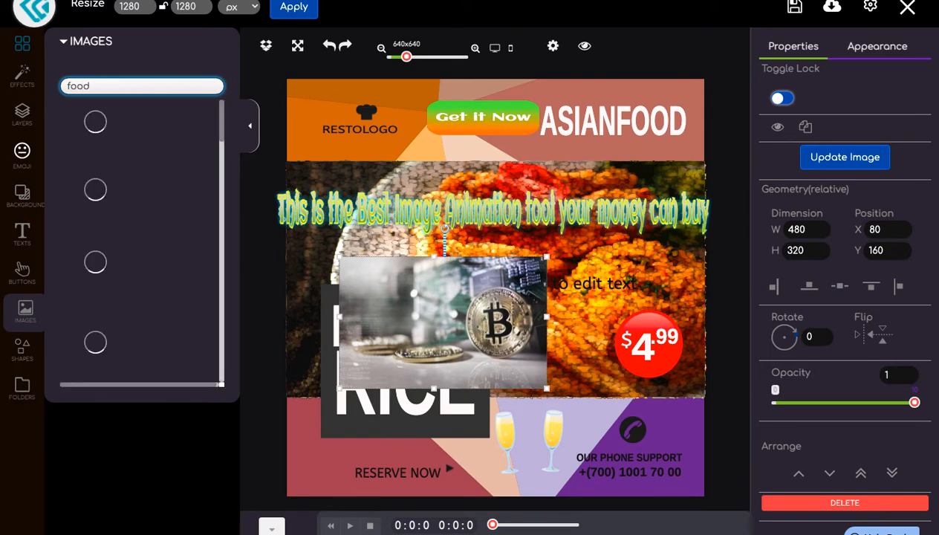
# Look through the range of food images offered by the image library
pyautogui.scroll(-6, 136, 282)
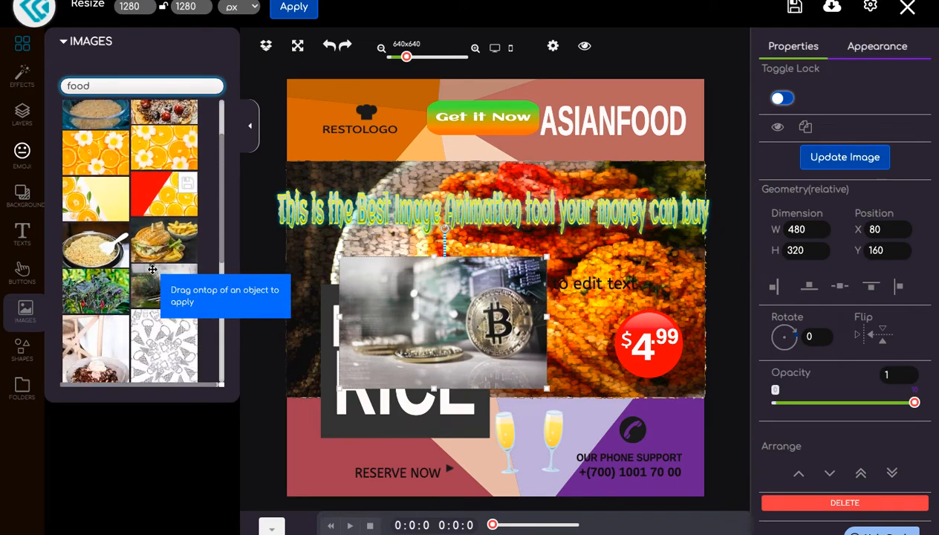
pyautogui.scroll(-10, 135, 280)
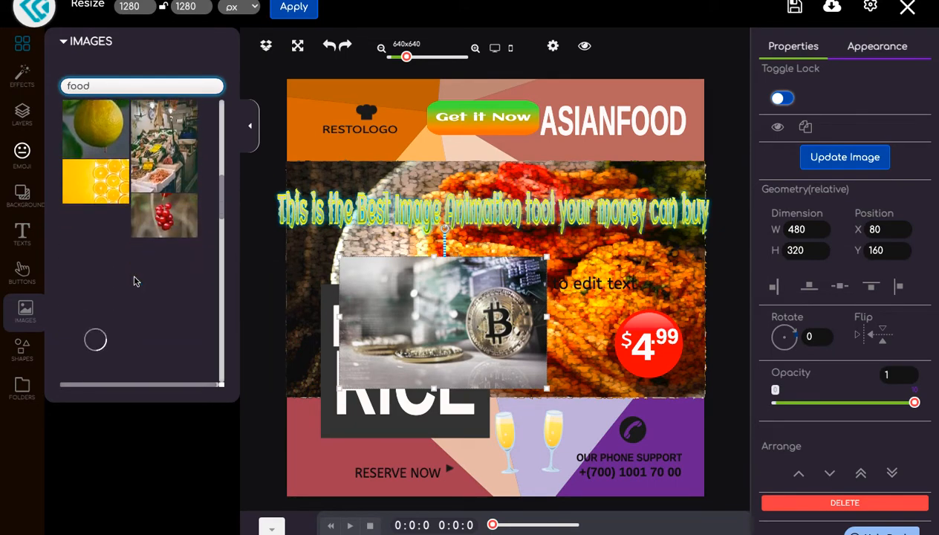
pyautogui.scroll(-10, 135, 277)
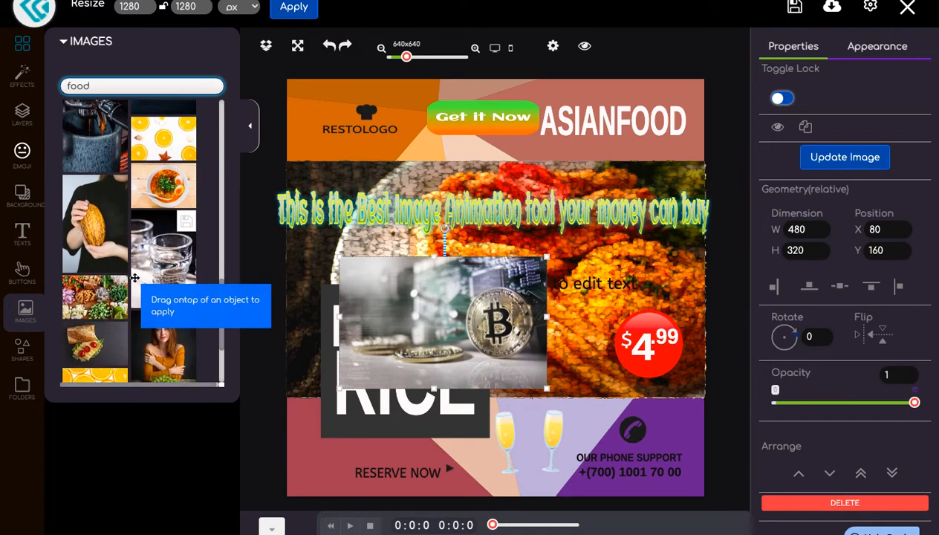
pyautogui.scroll(-10, 135, 278)
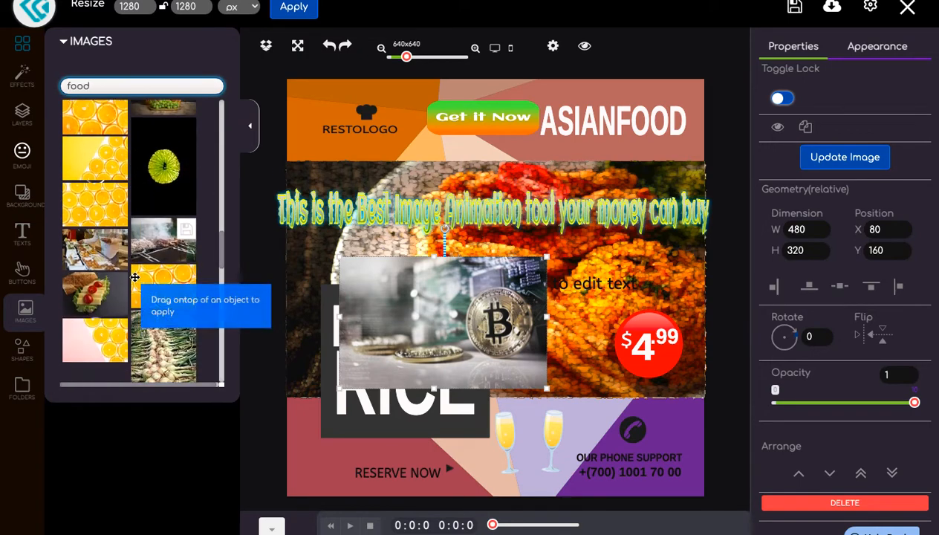
pyautogui.scroll(-10, 135, 277)
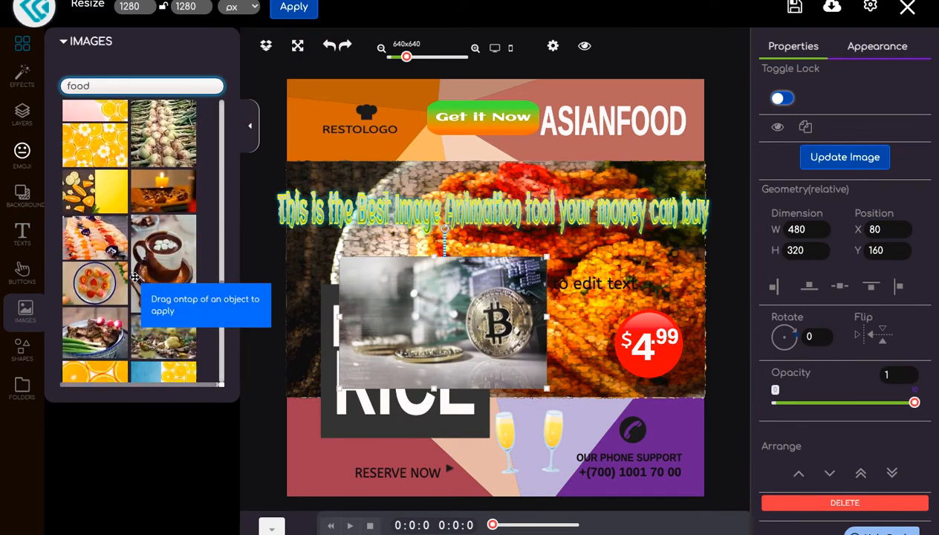
pyautogui.scroll(-2, 135, 277)
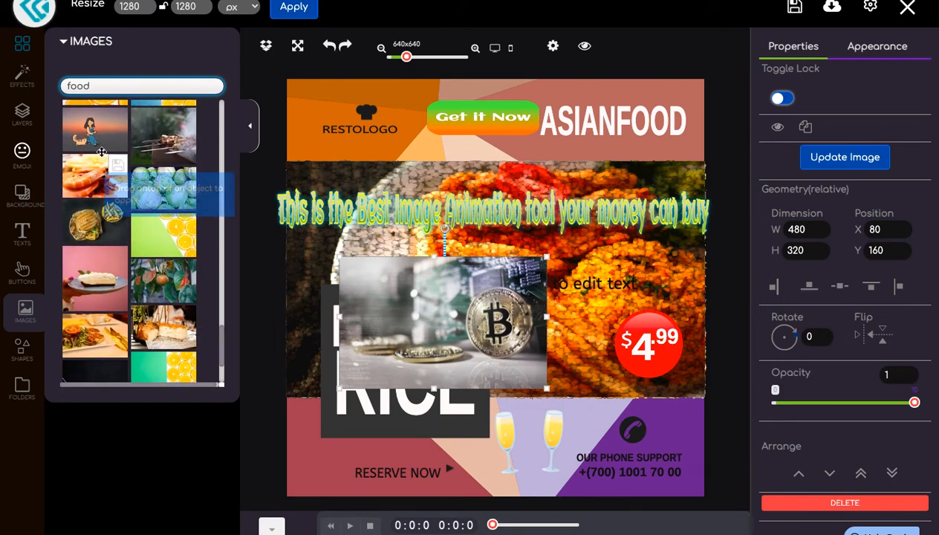
pyautogui.scroll(-5, 95, 200)
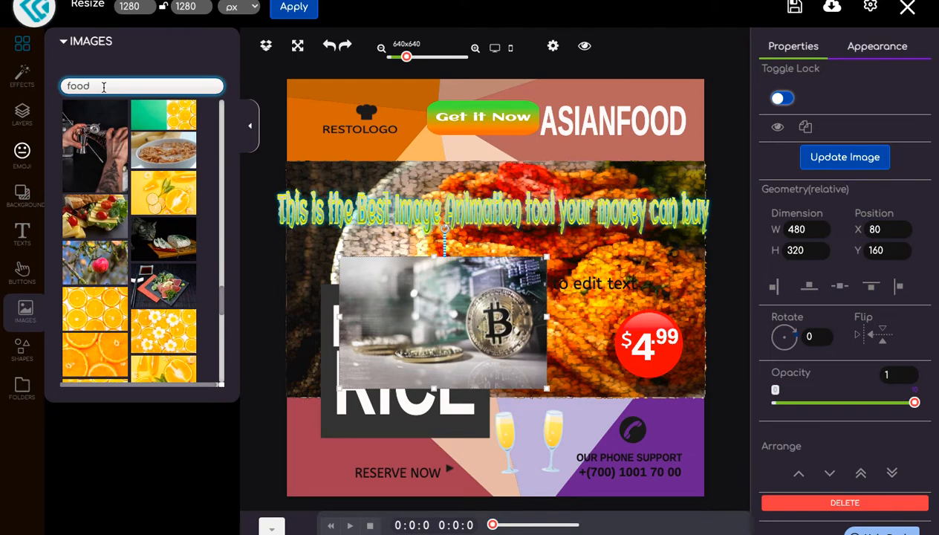
# Add the isosceles triangle shape over the bitcoin photo and enlarge it to about 215 wide and 463 high
pyautogui.click(21, 350)
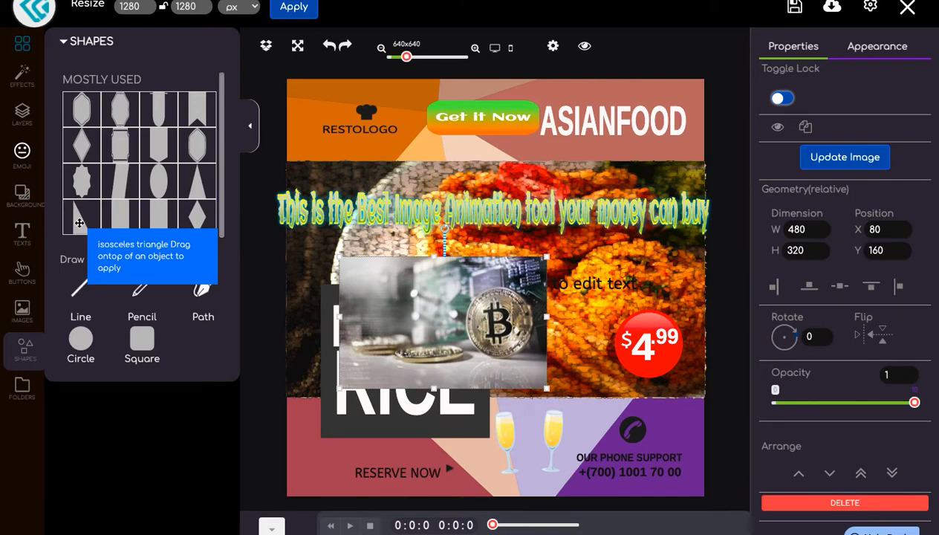
pyautogui.click(582, 265)
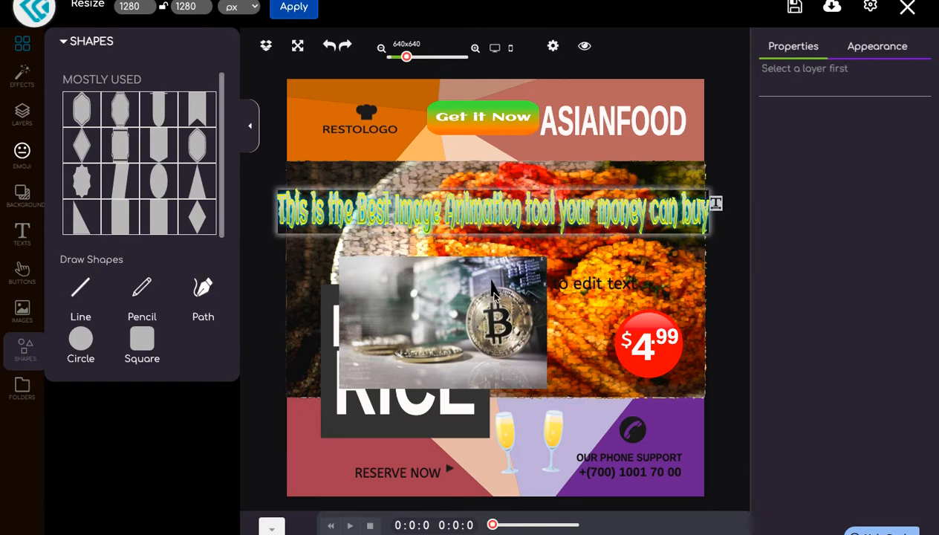
pyautogui.click(492, 290)
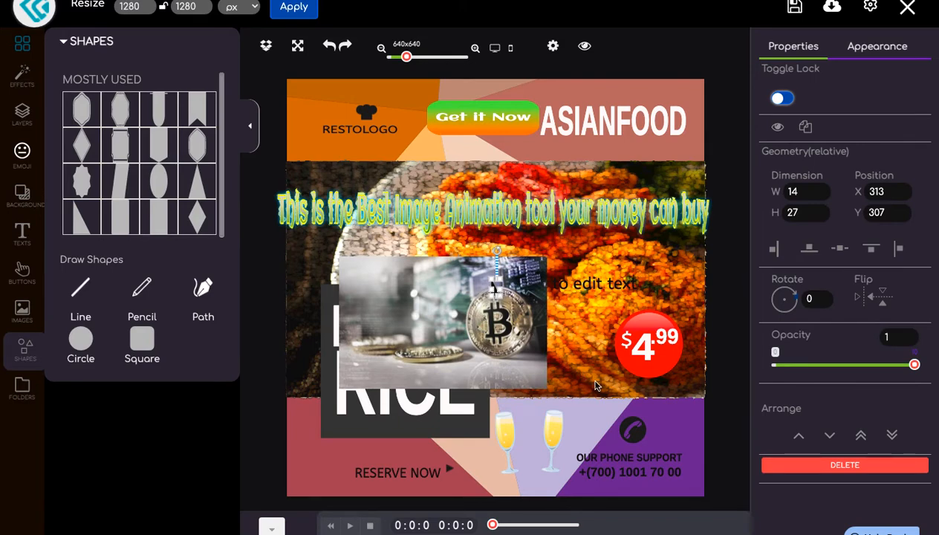
pyautogui.moveTo(499, 297); pyautogui.dragTo(586, 436)
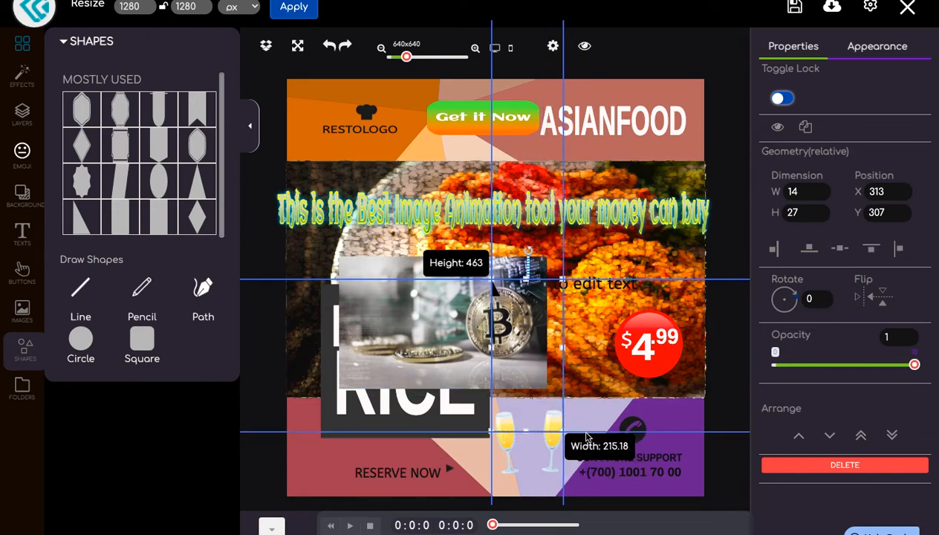
pyautogui.moveTo(586, 437); pyautogui.dragTo(586, 436)
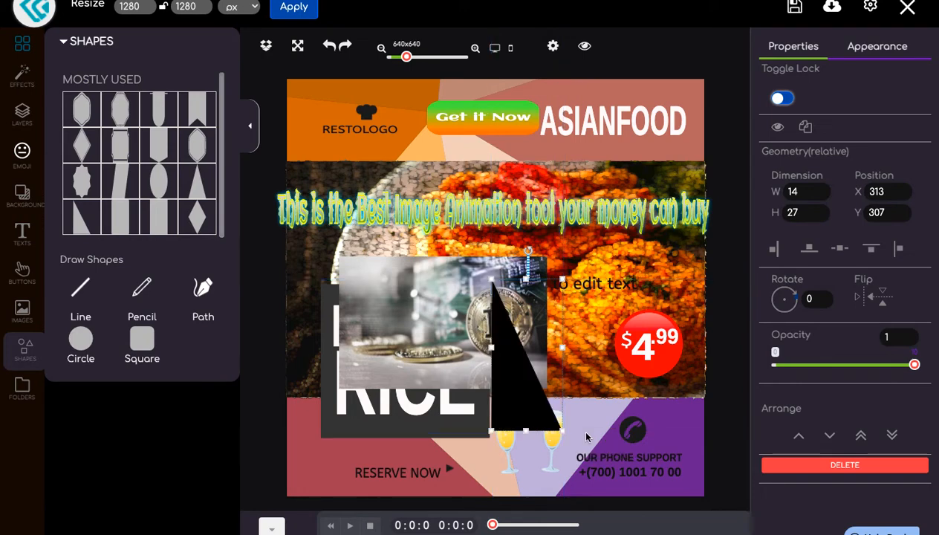
# Move the black triangle to the design's lower-left corner and flip it both left-to-right and upside down
pyautogui.moveTo(514, 373); pyautogui.dragTo(319, 423)
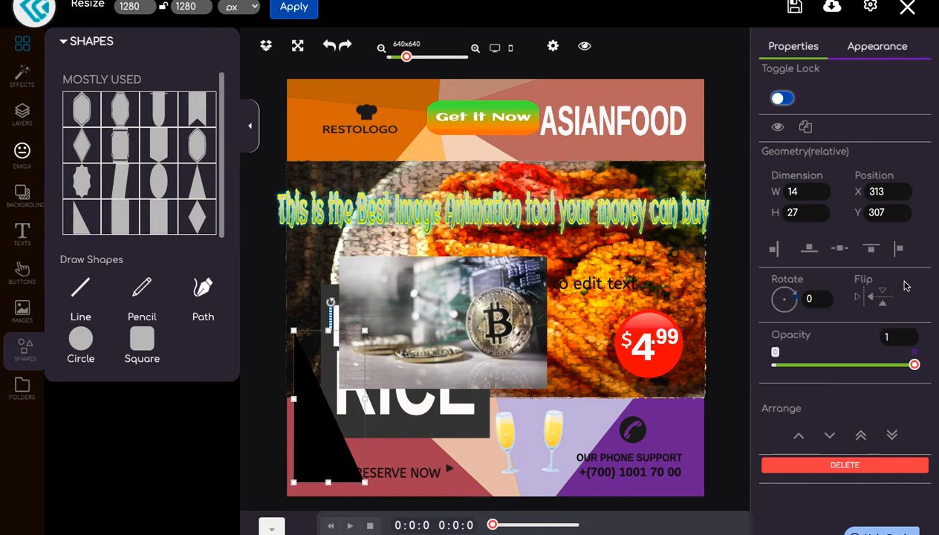
pyautogui.click(856, 298)
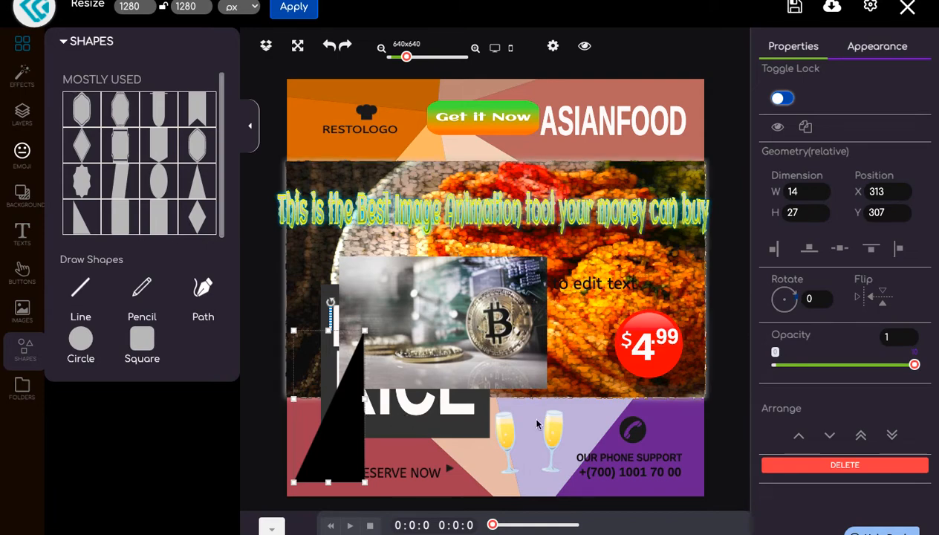
pyautogui.click(883, 294)
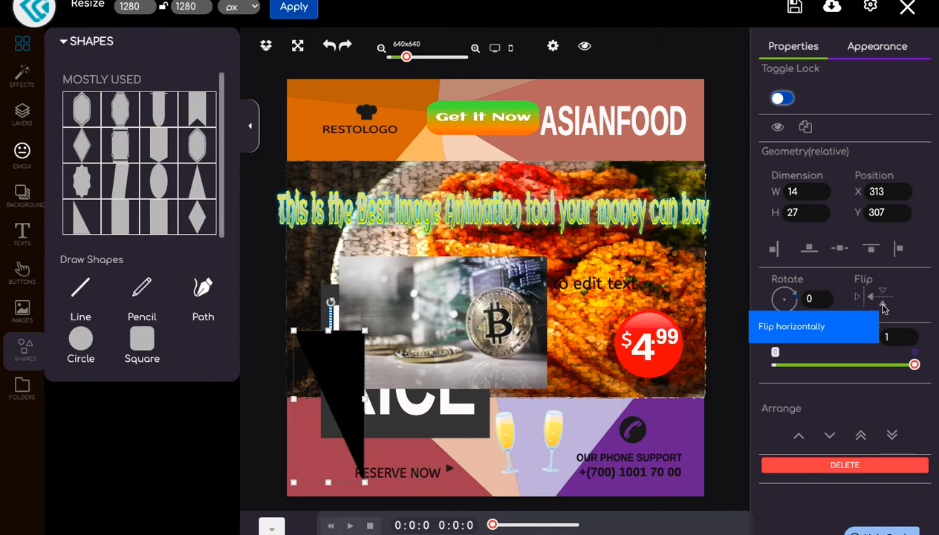
# Flip the black triangle both ways so its right angle sits at its lower left, and set its solid background fill to green #36ff01
pyautogui.click(883, 306)
pyautogui.click(872, 298)
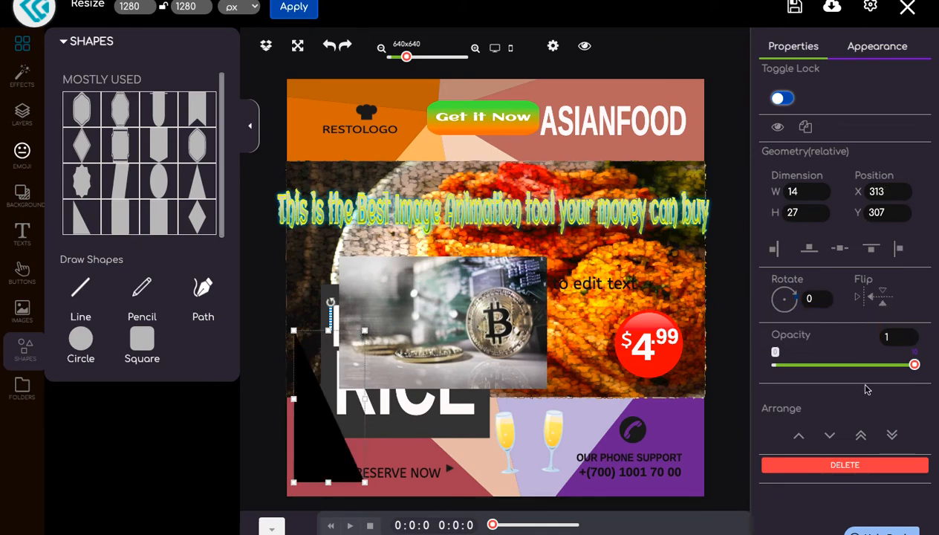
pyautogui.click(879, 47)
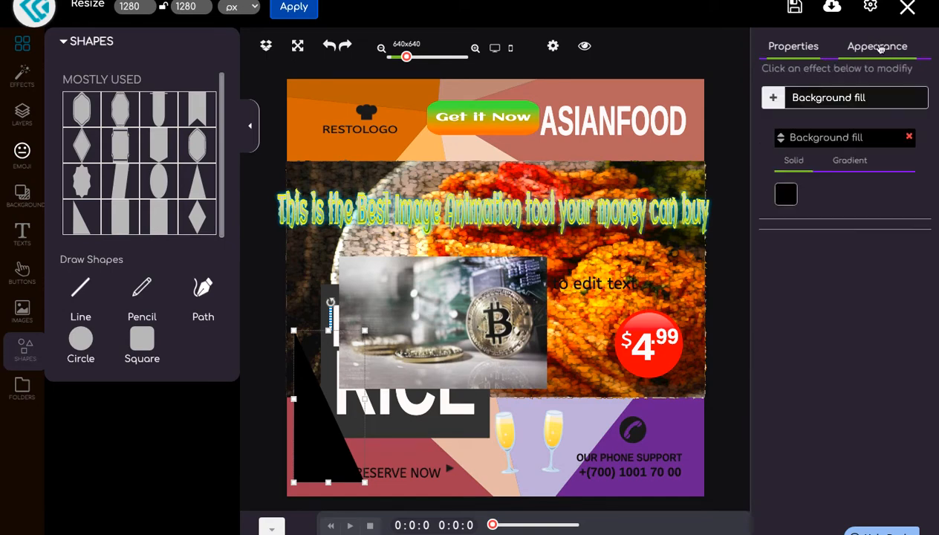
pyautogui.click(787, 190)
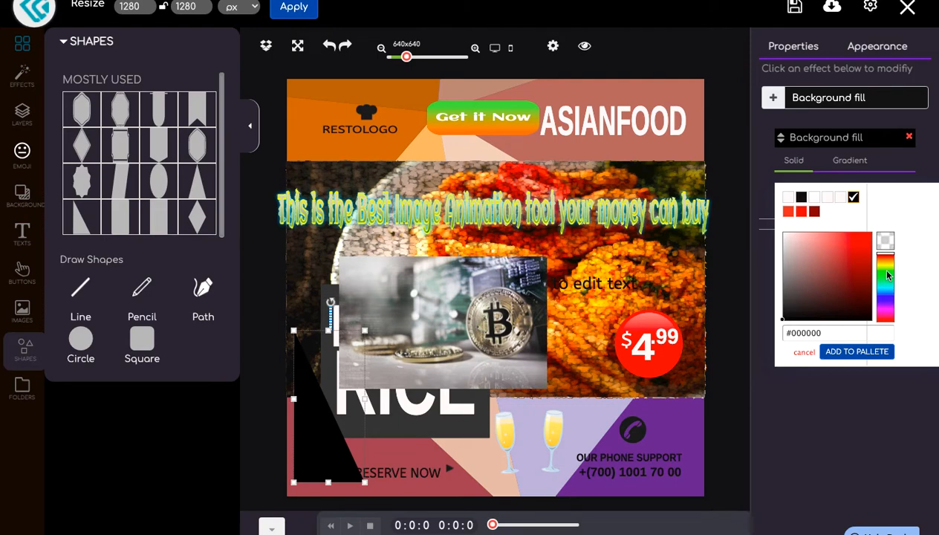
pyautogui.click(888, 276)
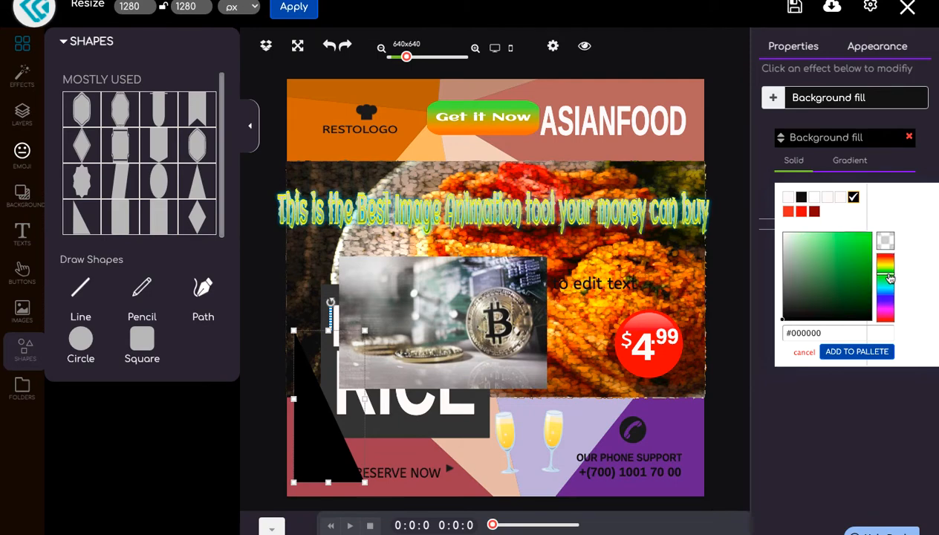
pyautogui.moveTo(831, 265); pyautogui.dragTo(863, 233)
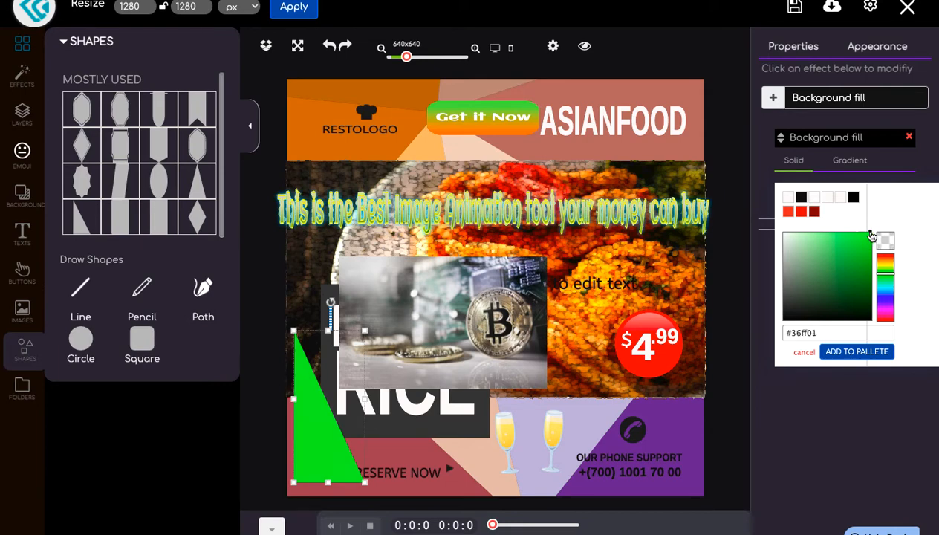
# Move the green triangle flush into the design's lower-left corner and the bitcoin photo up and right, clear of the FRIED RICE box
pyautogui.moveTo(306, 416); pyautogui.dragTo(303, 433)
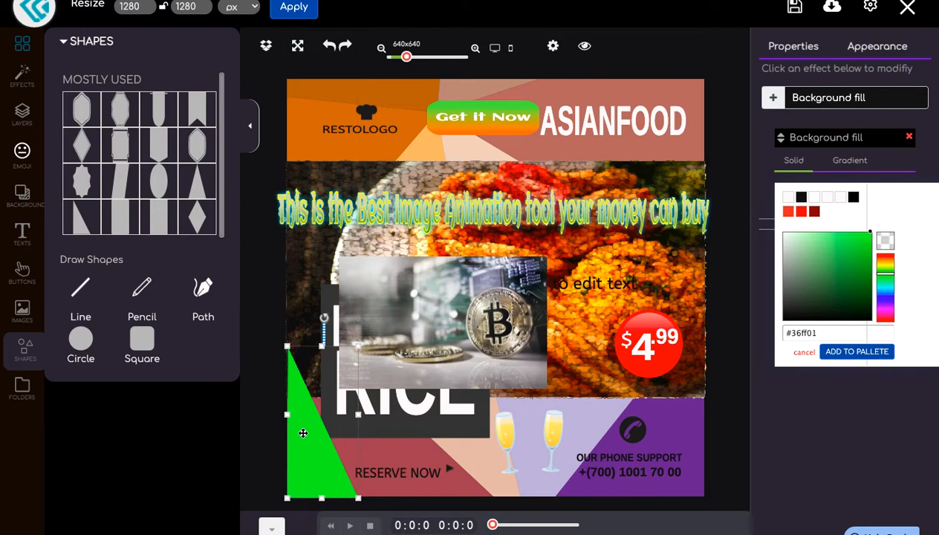
pyautogui.click(464, 288)
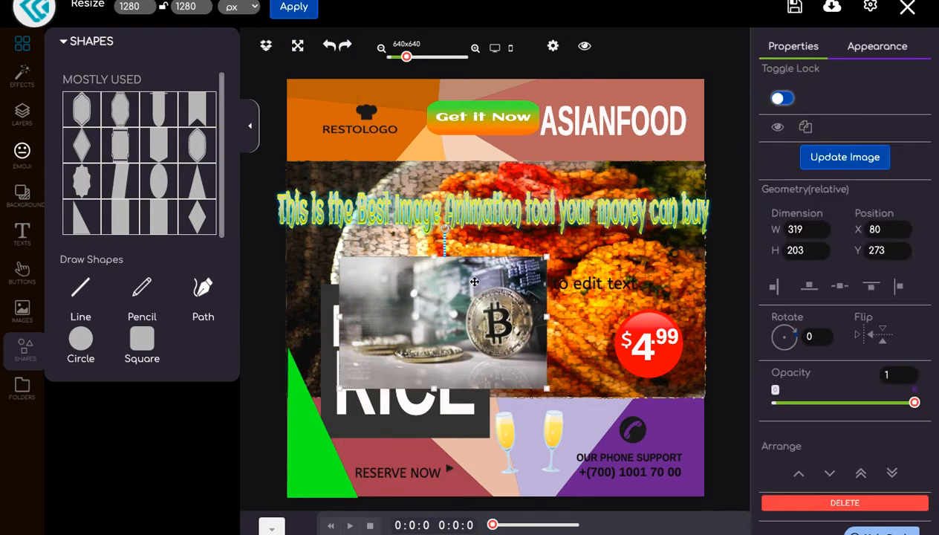
pyautogui.moveTo(465, 297); pyautogui.dragTo(606, 213)
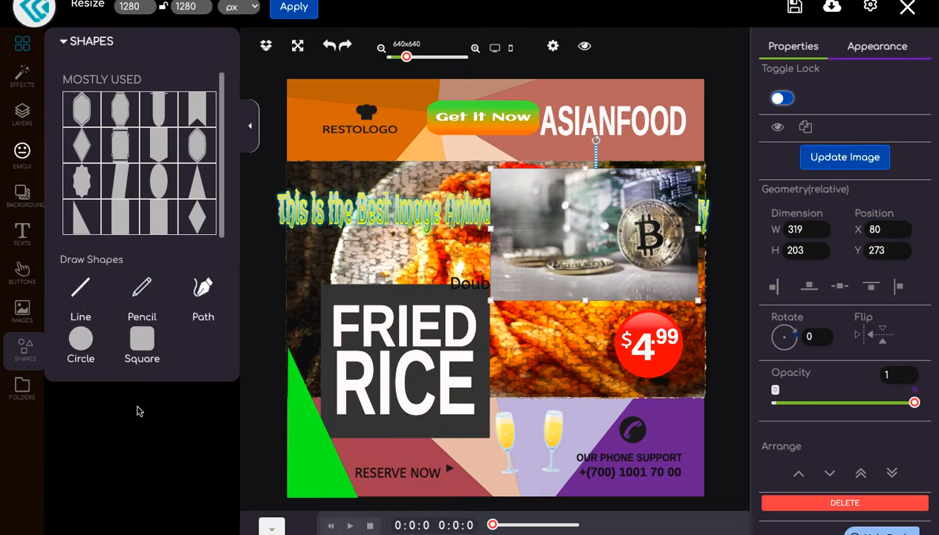
# Draw a short horizontal straight line across the upper-left part of the bitcoin photo
pyautogui.click(82, 290)
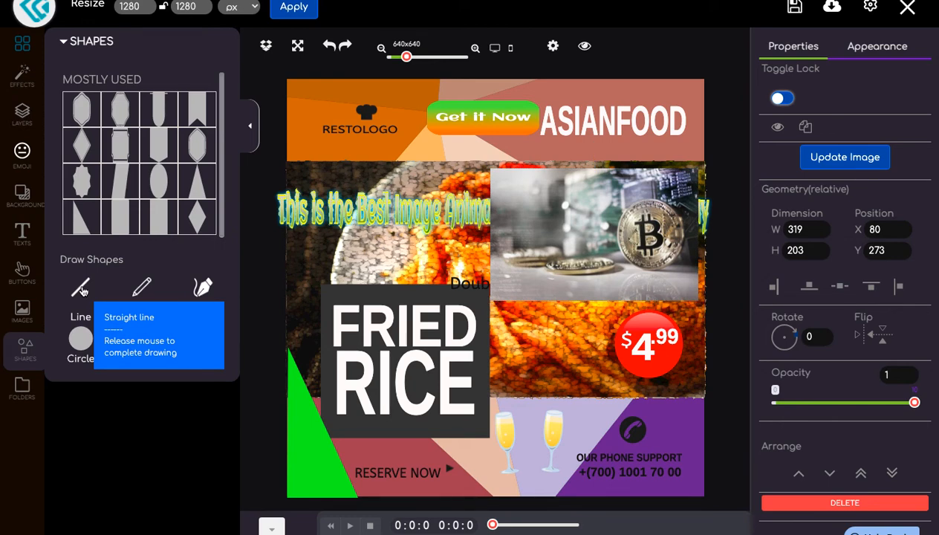
pyautogui.click(307, 152)
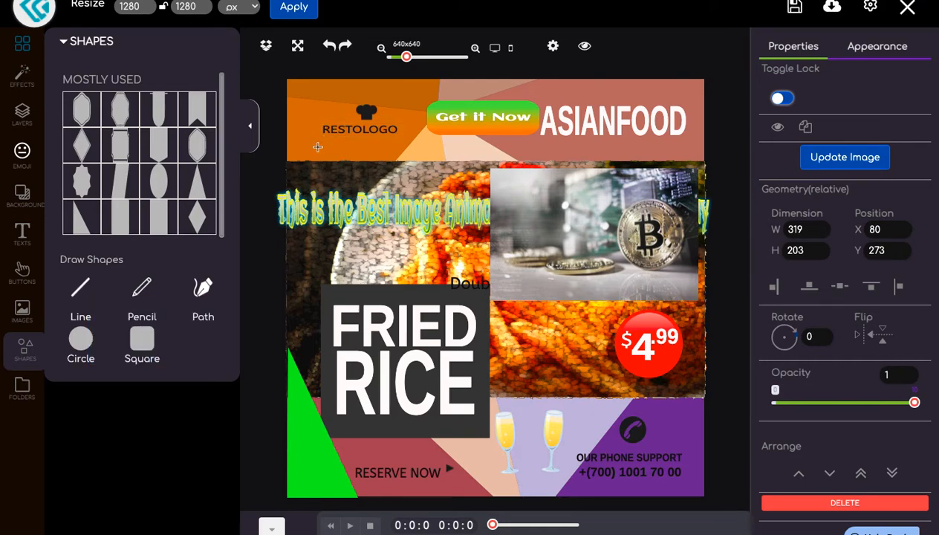
pyautogui.press('Escape')
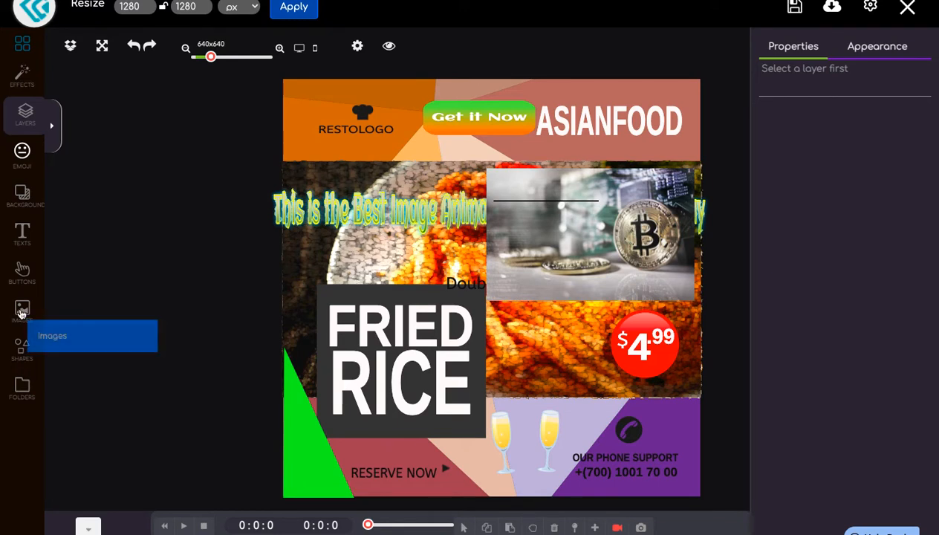
# Look through the saved asset folders, examining the contents of the Assets and new folders
pyautogui.click(23, 393)
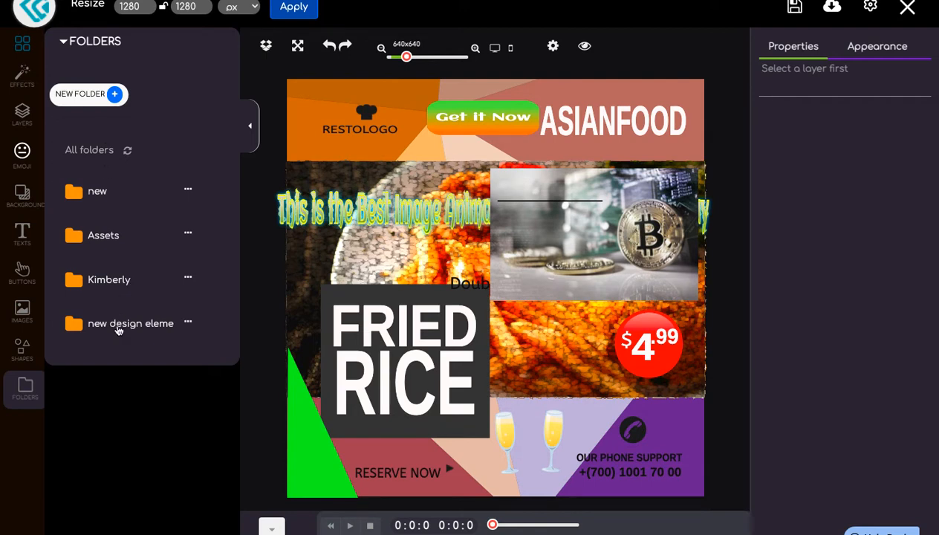
pyautogui.click(85, 236)
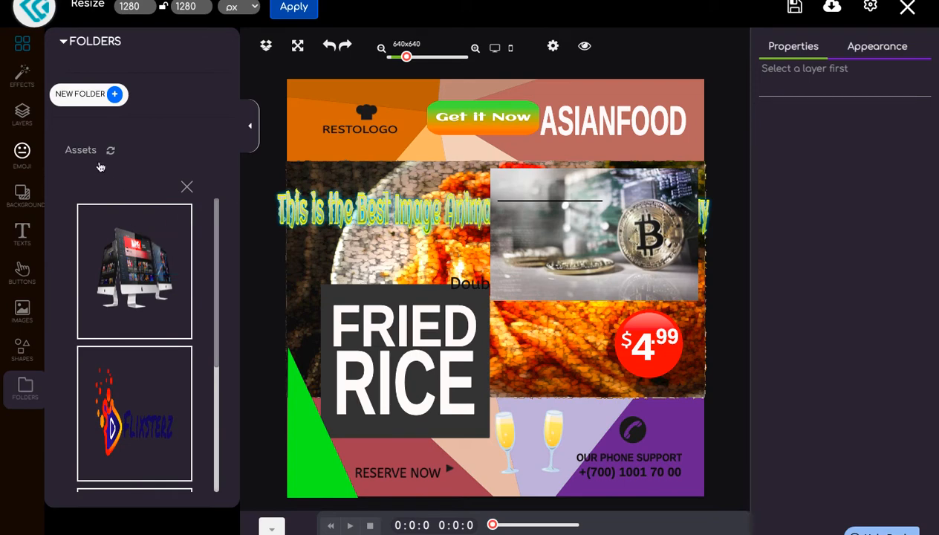
pyautogui.click(186, 186)
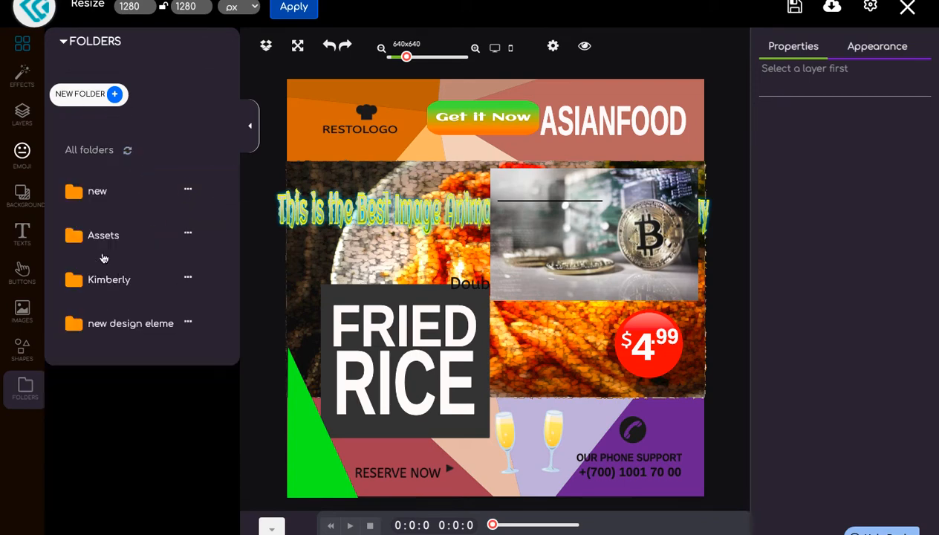
pyautogui.click(79, 197)
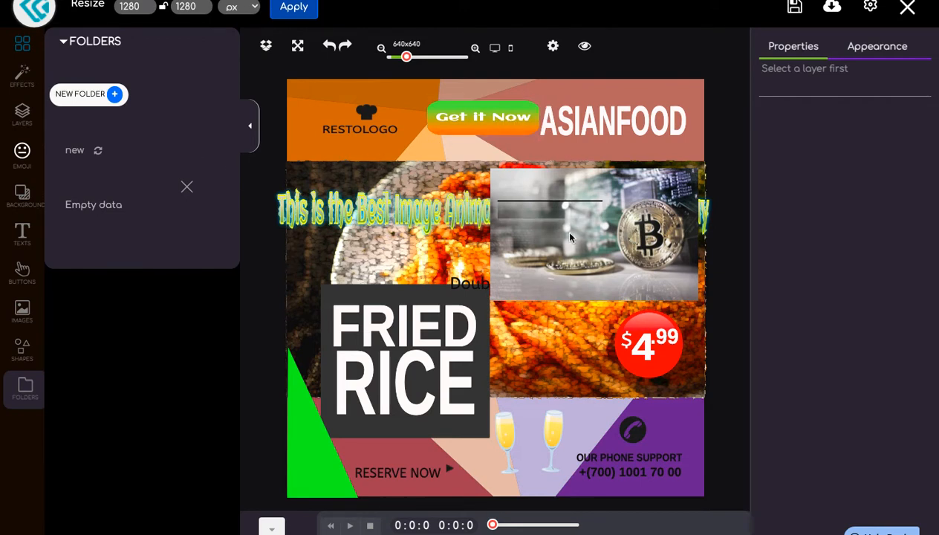
pyautogui.click(181, 193)
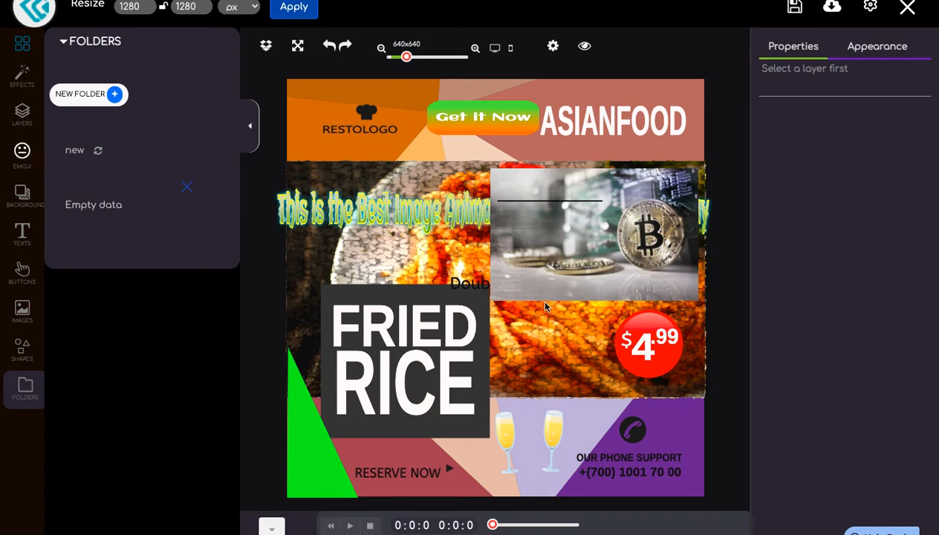
# Save the red circle behind the $4.99 price to the folder new and reopen that folder to check it
pyautogui.click(645, 354)
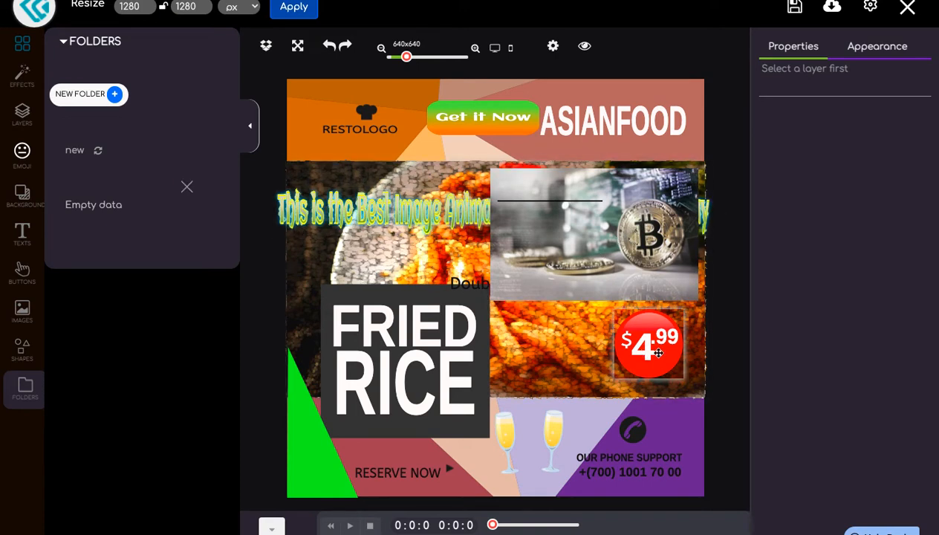
pyautogui.rightClick(658, 353)
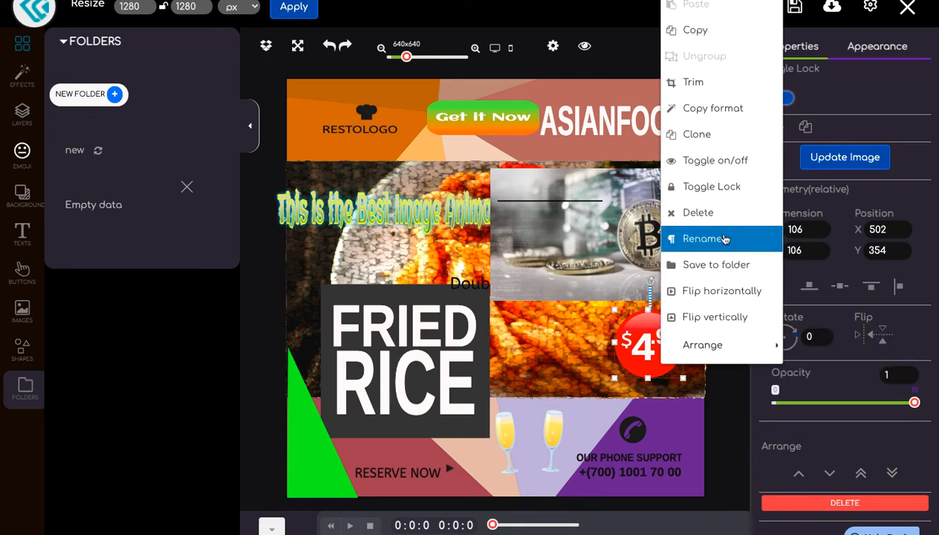
pyautogui.click(716, 263)
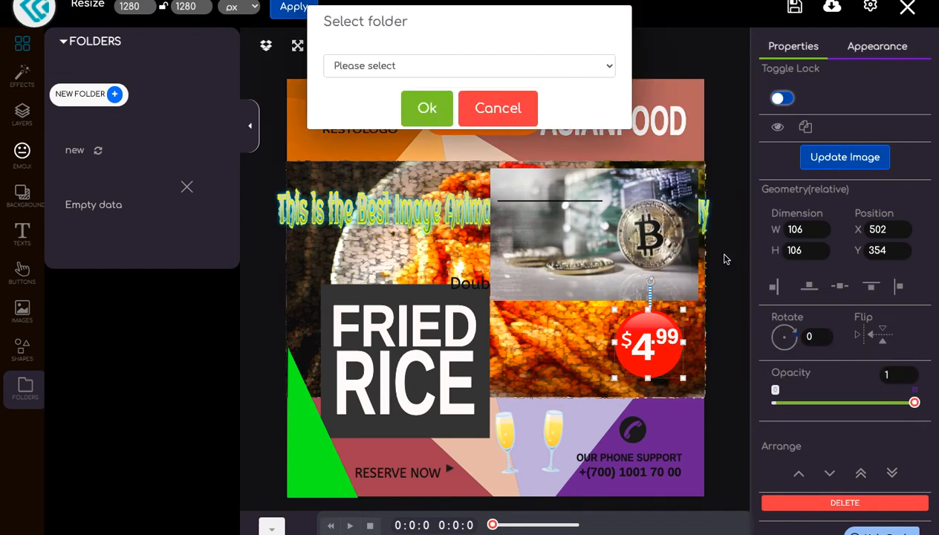
pyautogui.click(571, 66)
pyautogui.click(563, 78)
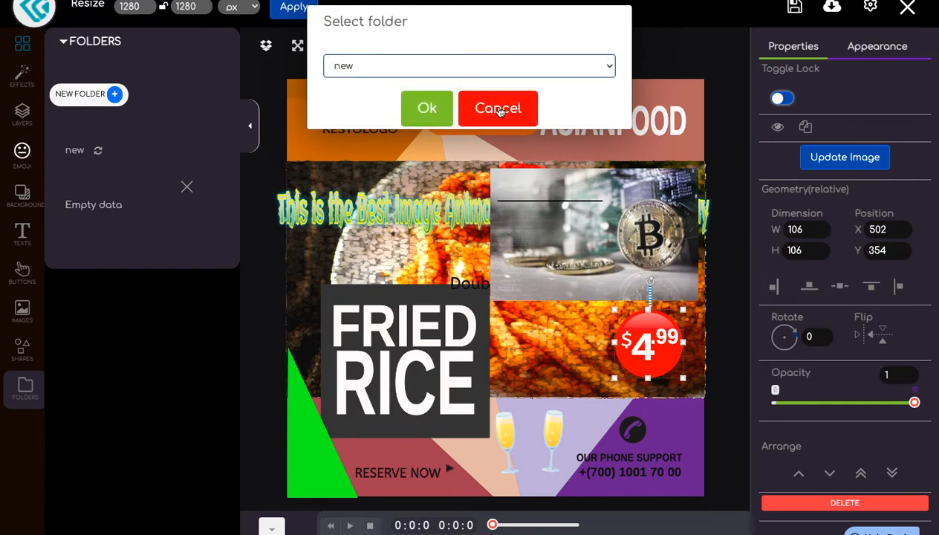
pyautogui.click(434, 109)
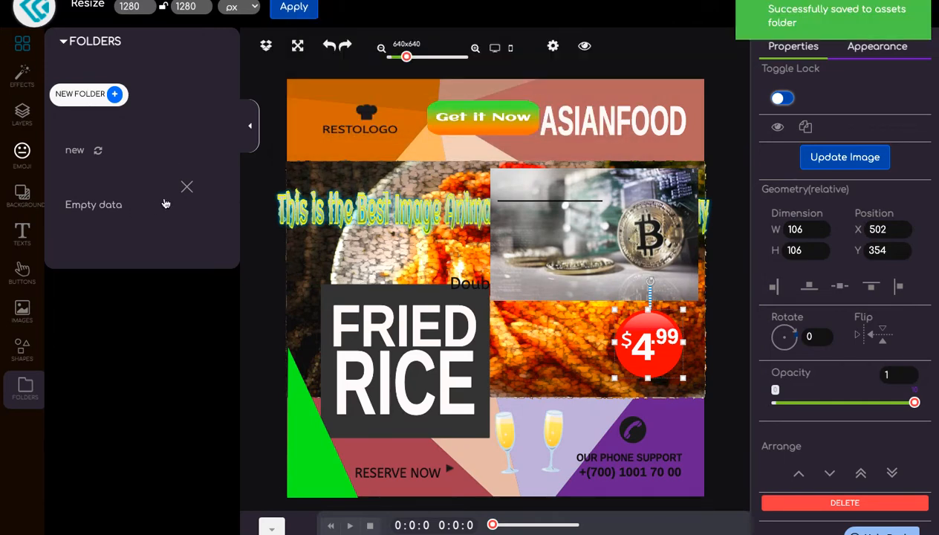
pyautogui.click(186, 189)
pyautogui.click(124, 194)
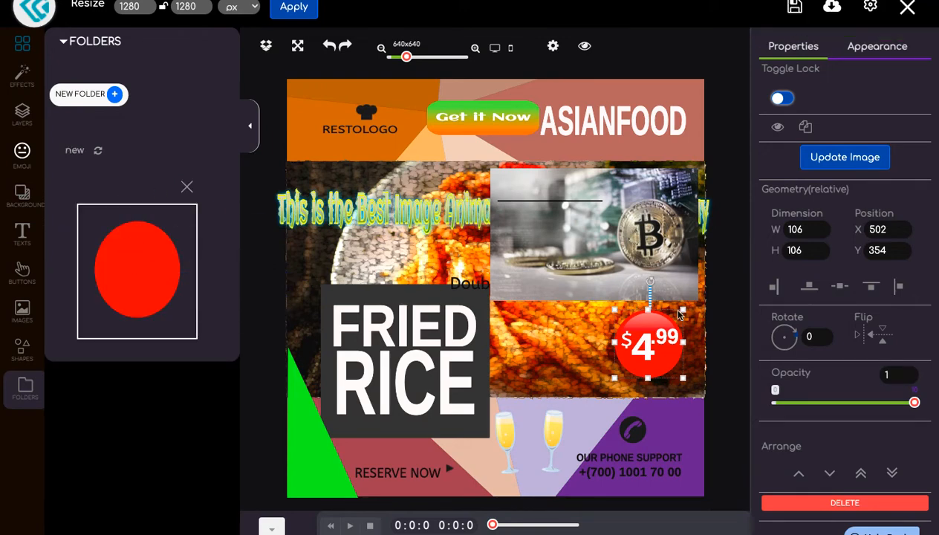
# Save the Get it Now button to the folder new and reopen that folder to check it
pyautogui.click(729, 236)
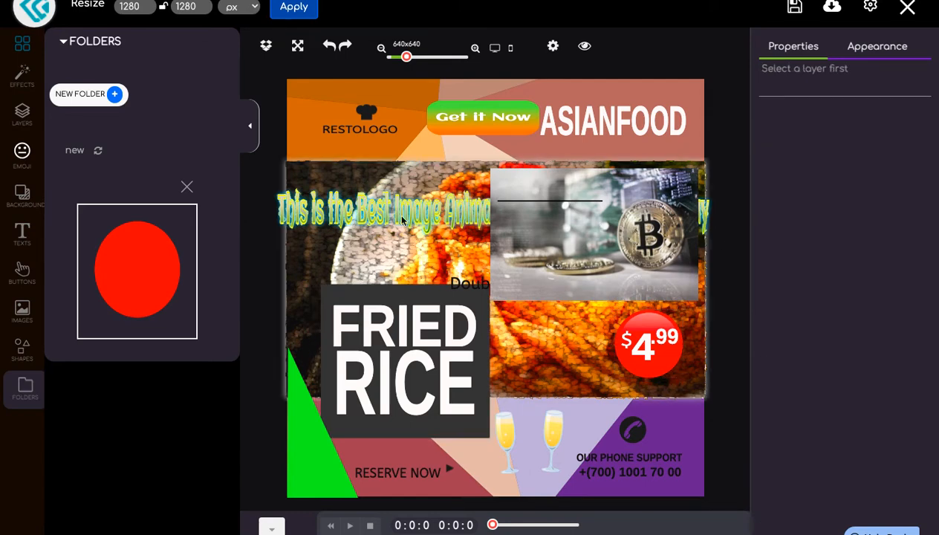
pyautogui.click(504, 108)
pyautogui.rightClick(505, 110)
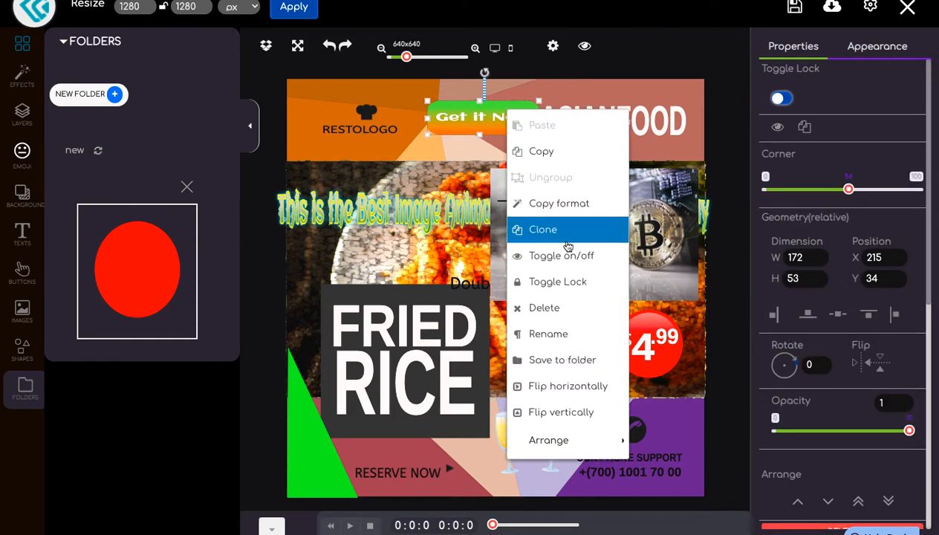
pyautogui.click(562, 359)
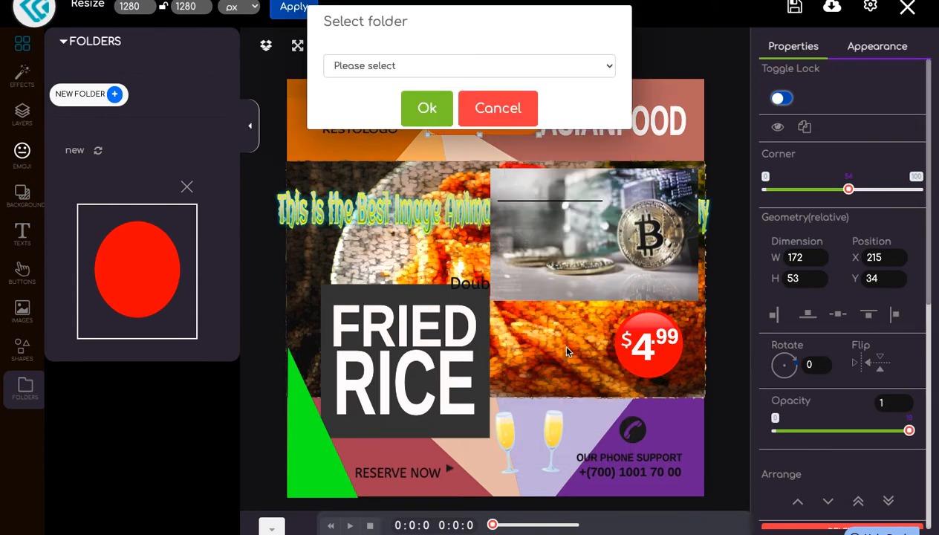
pyautogui.click(553, 80)
pyautogui.click(516, 78)
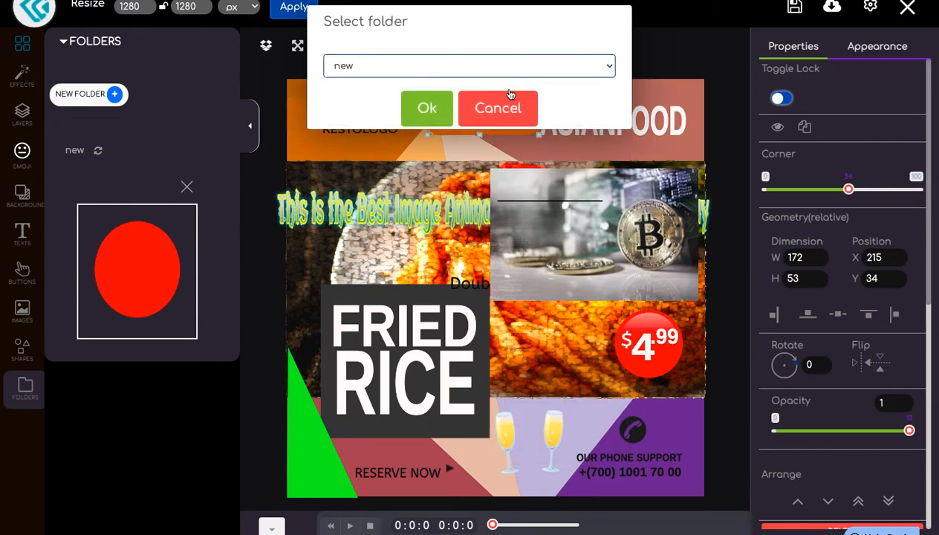
pyautogui.click(437, 109)
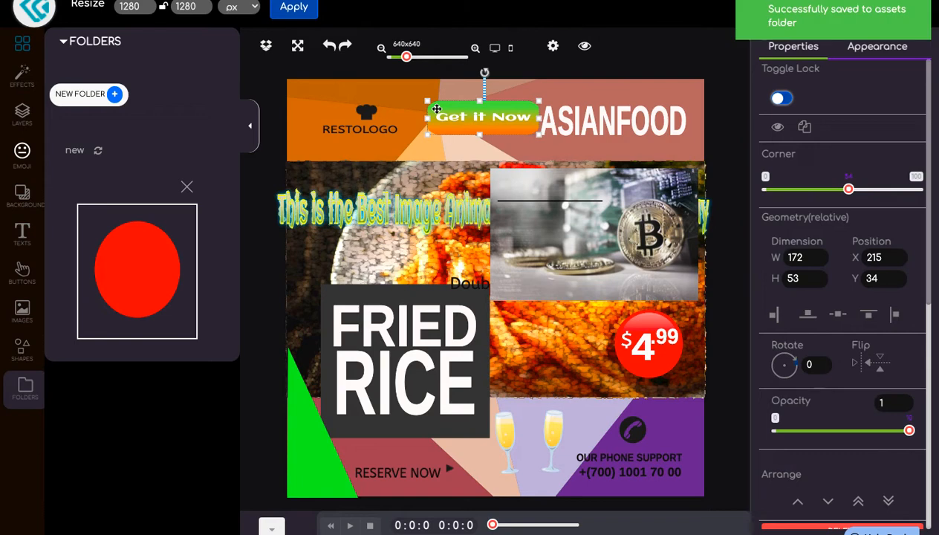
pyautogui.click(186, 186)
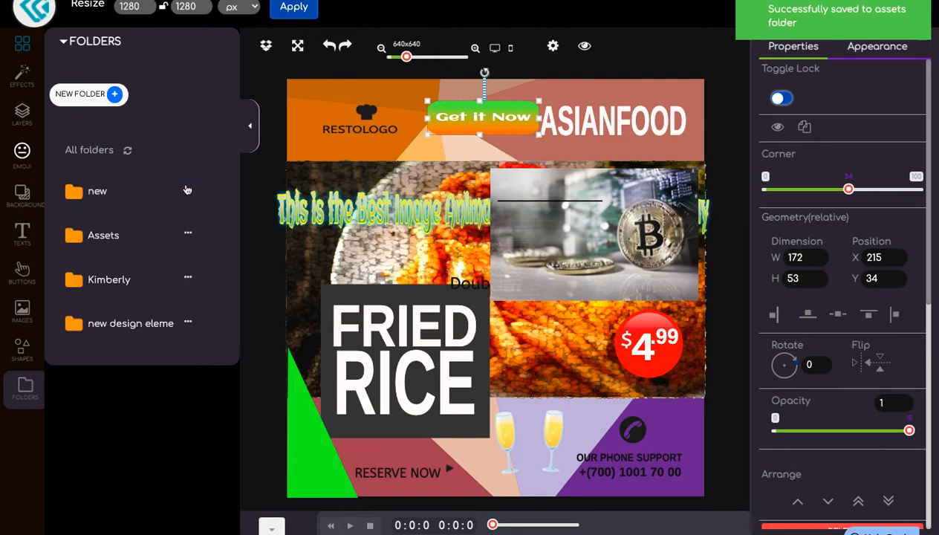
pyautogui.click(115, 197)
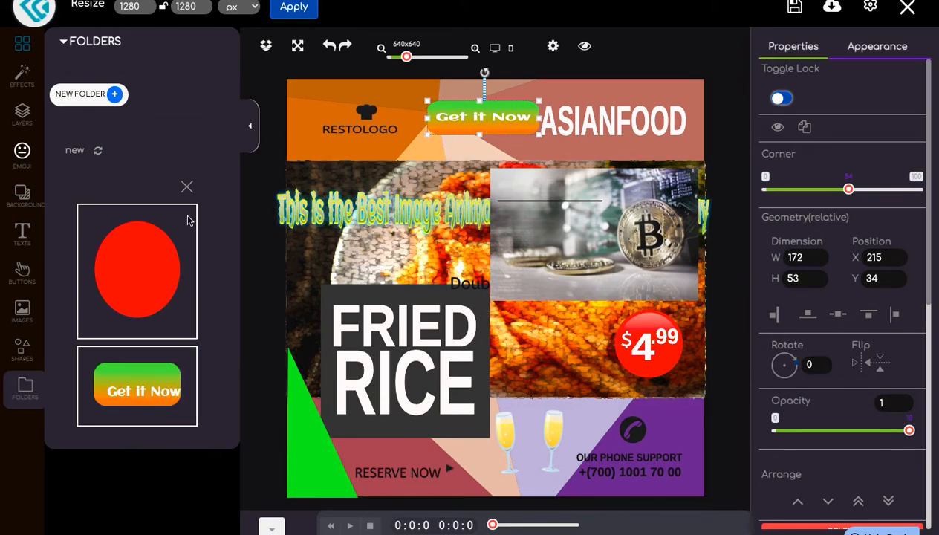
# Examine the layer list by selecting the Get it Now button layer and several text layers, matching each to its object in the design
pyautogui.click(251, 132)
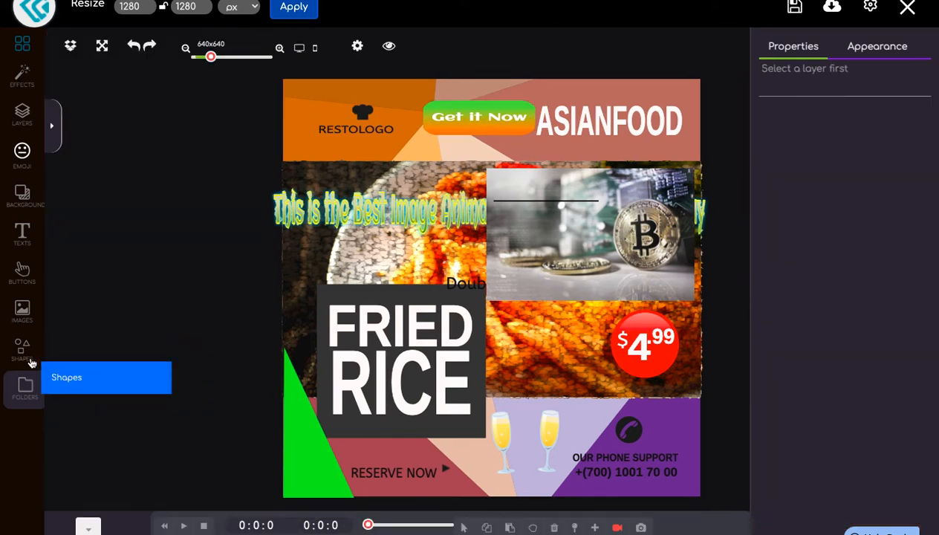
pyautogui.click(22, 115)
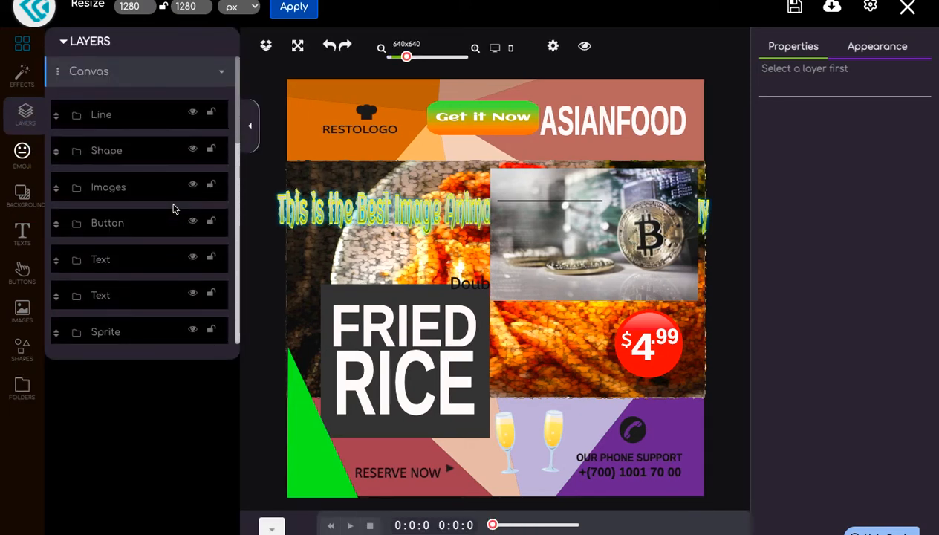
pyautogui.click(139, 231)
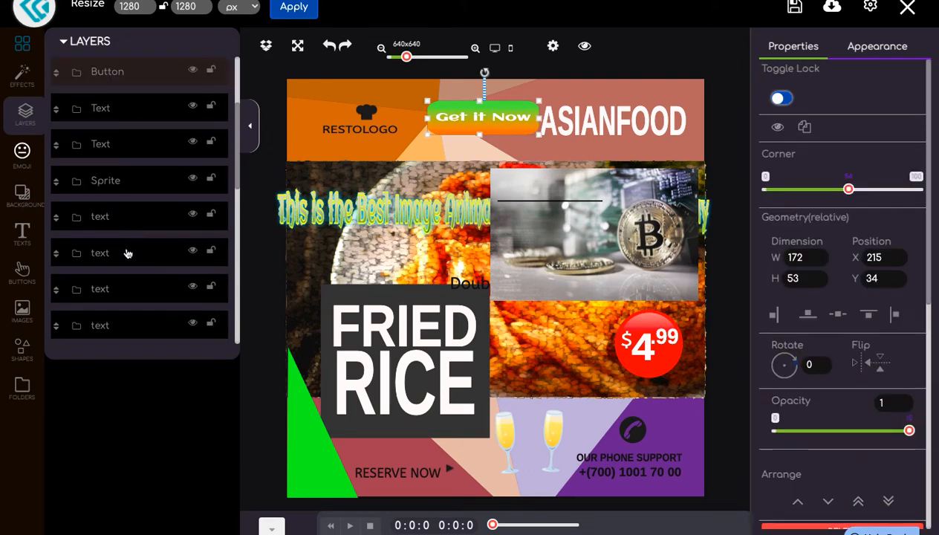
pyautogui.click(128, 254)
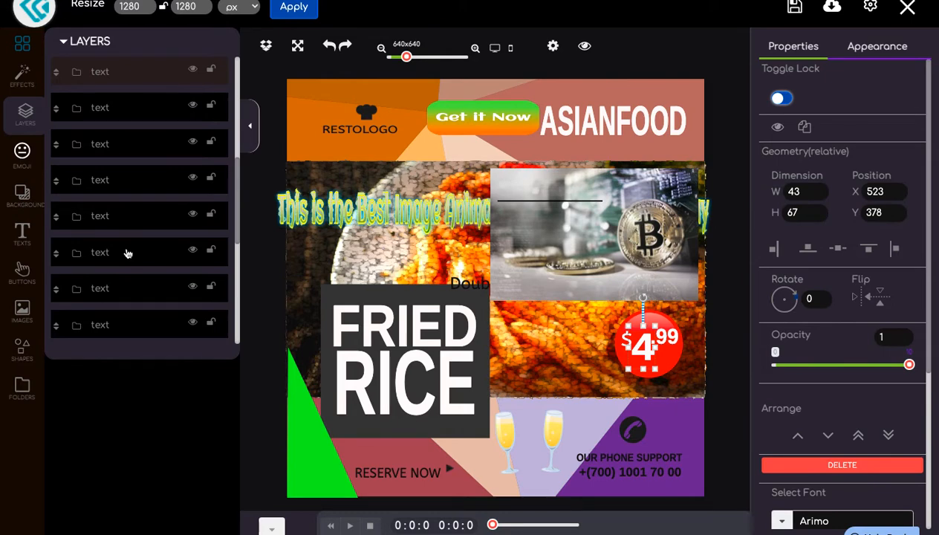
pyautogui.click(101, 109)
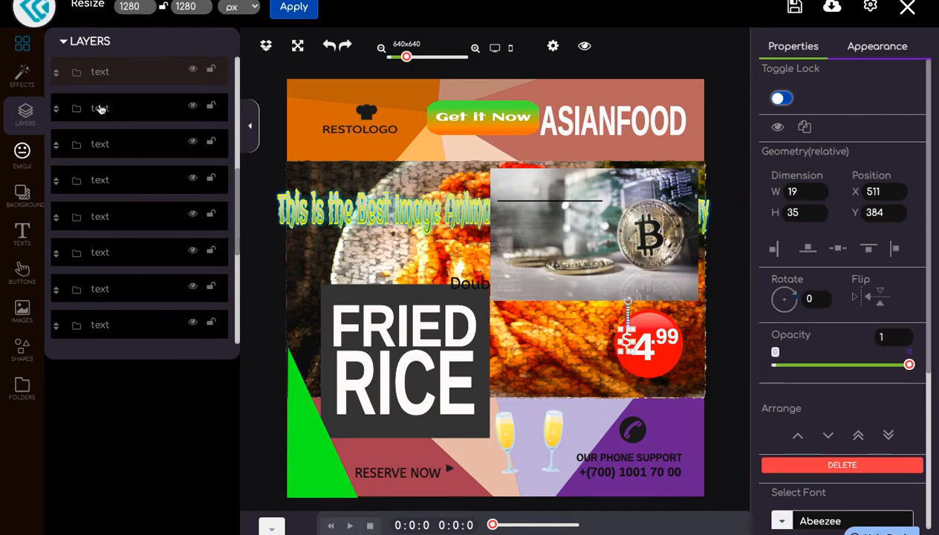
pyautogui.click(106, 145)
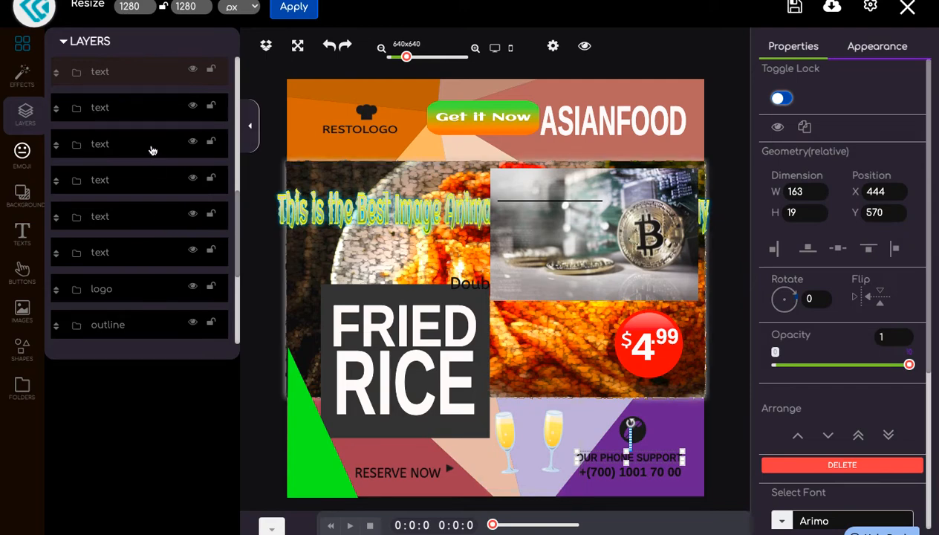
# Look through the layer list and select the text layer that holds RESERVE NOW
pyautogui.scroll(5, 189, 127)
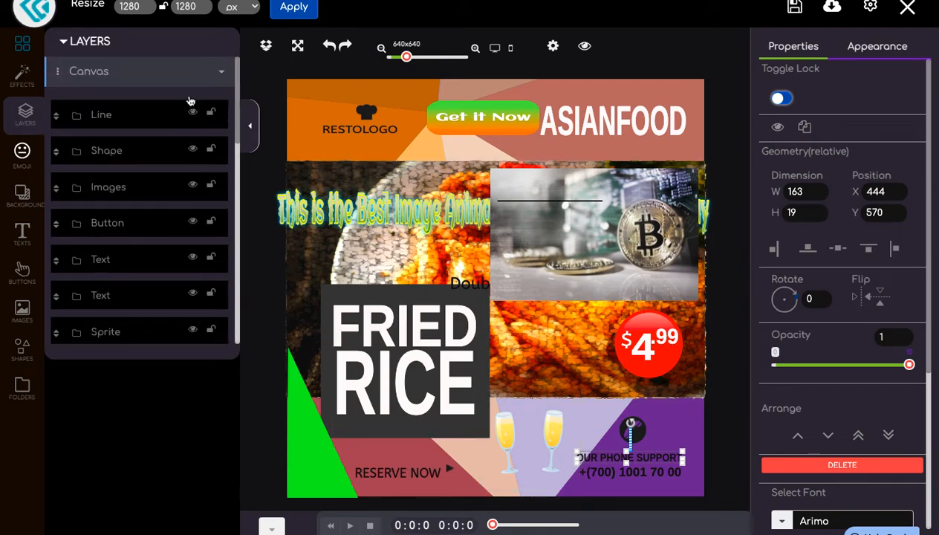
pyautogui.scroll(-5, 202, 216)
pyautogui.scroll(-3, 202, 215)
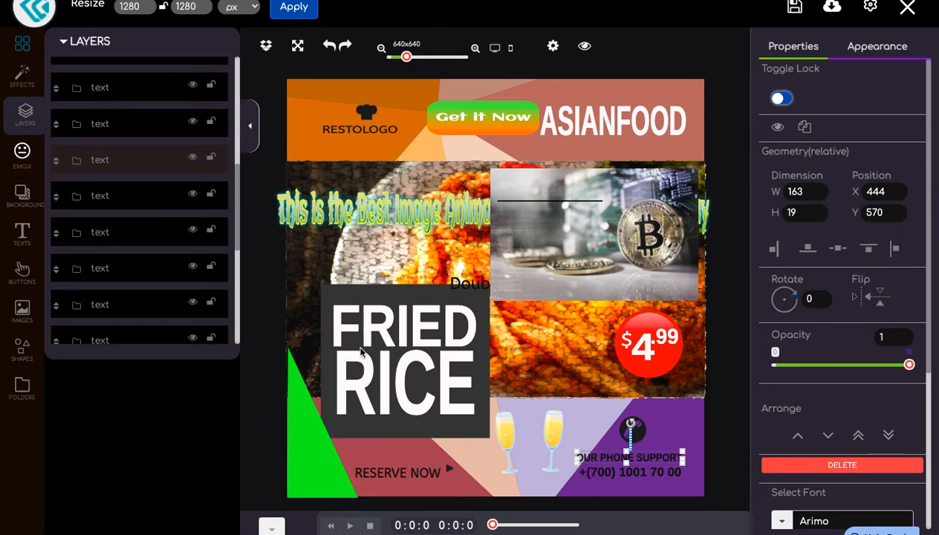
pyautogui.click(96, 199)
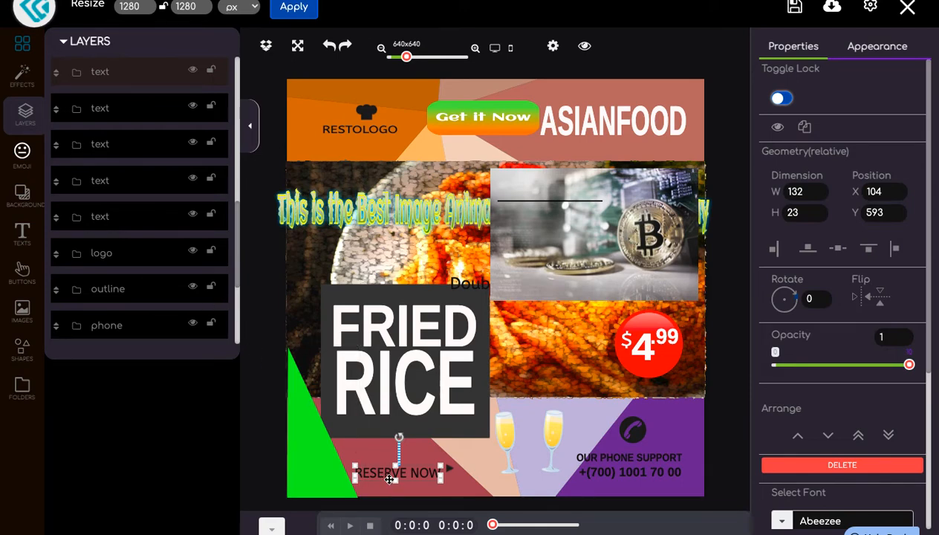
# Try the RESERVE NOW layer's controls by hiding and showing it, and locking and unlocking it
pyautogui.click(193, 71)
pyautogui.click(193, 72)
pyautogui.click(212, 70)
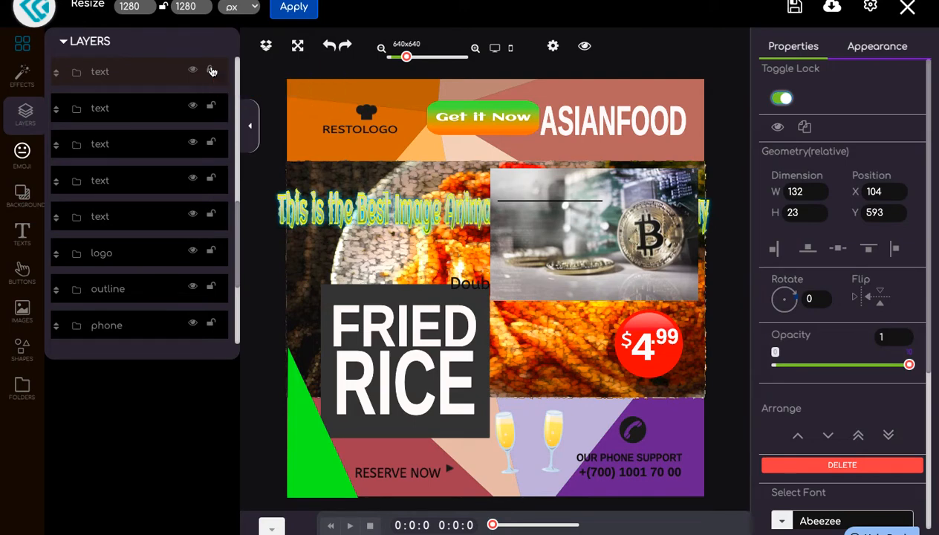
pyautogui.click(212, 71)
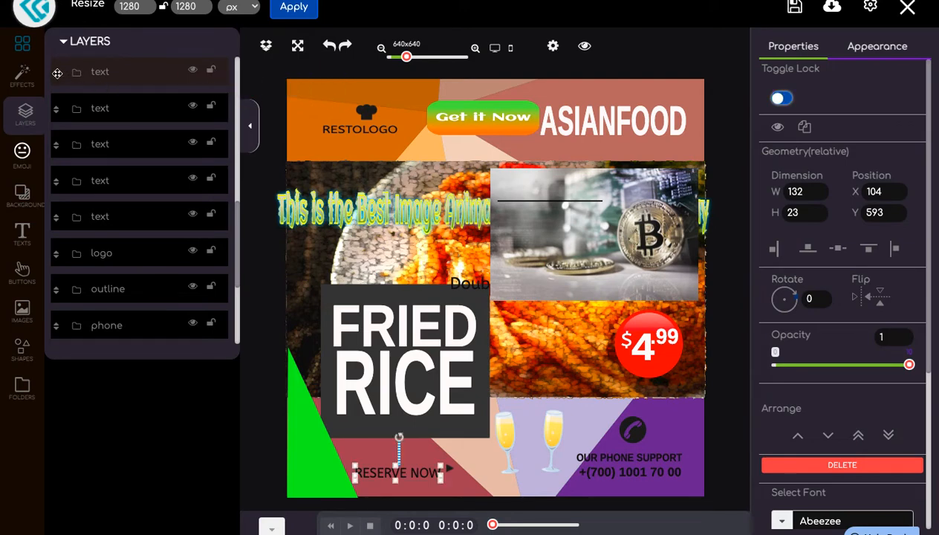
# Move the RESERVE NOW text layer two places down in the layer order
pyautogui.moveTo(60, 72); pyautogui.dragTo(67, 112)
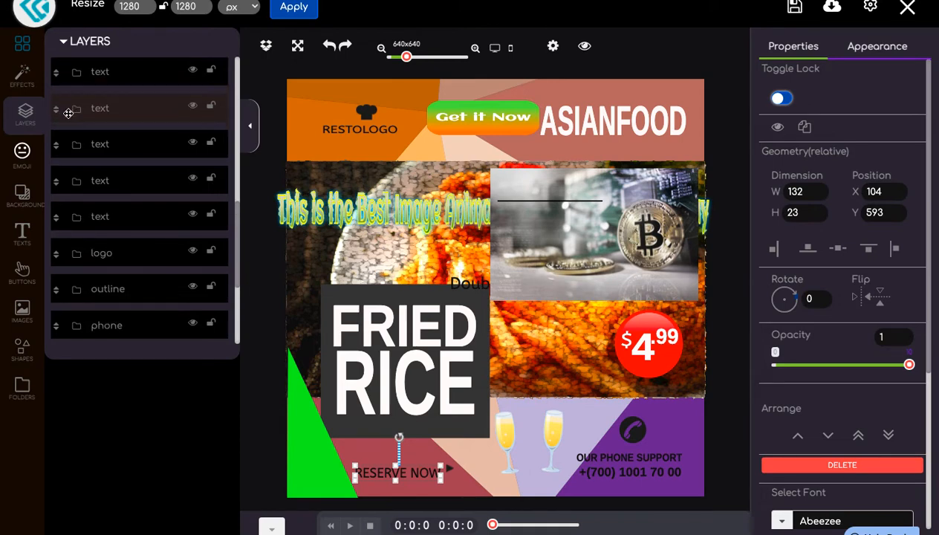
pyautogui.moveTo(67, 113); pyautogui.dragTo(75, 144)
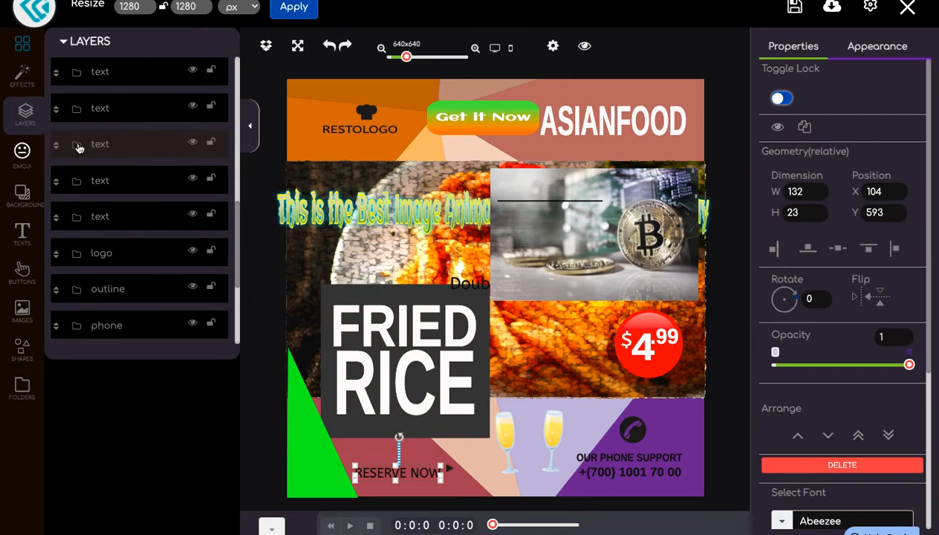
pyautogui.doubleClick(80, 146)
pyautogui.click(116, 164)
pyautogui.scroll(4, 117, 163)
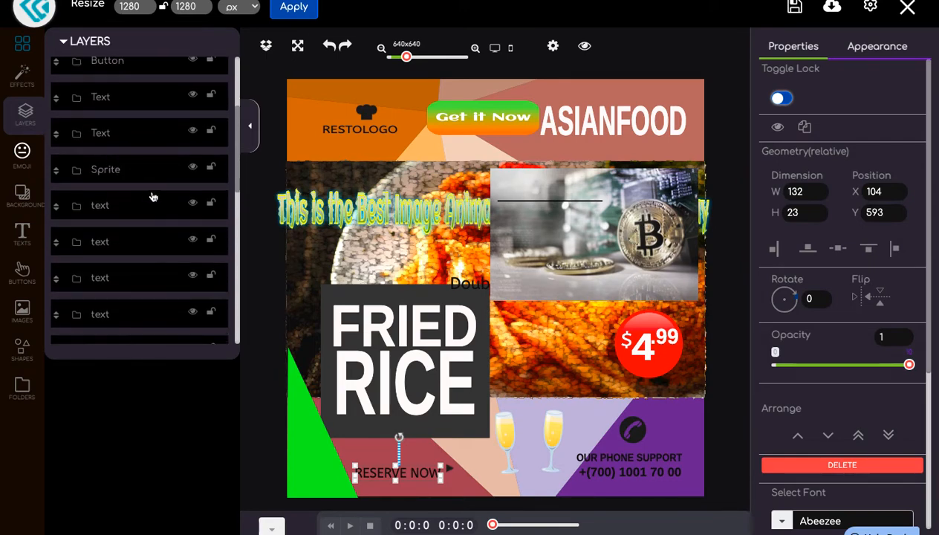
pyautogui.scroll(2, 140, 184)
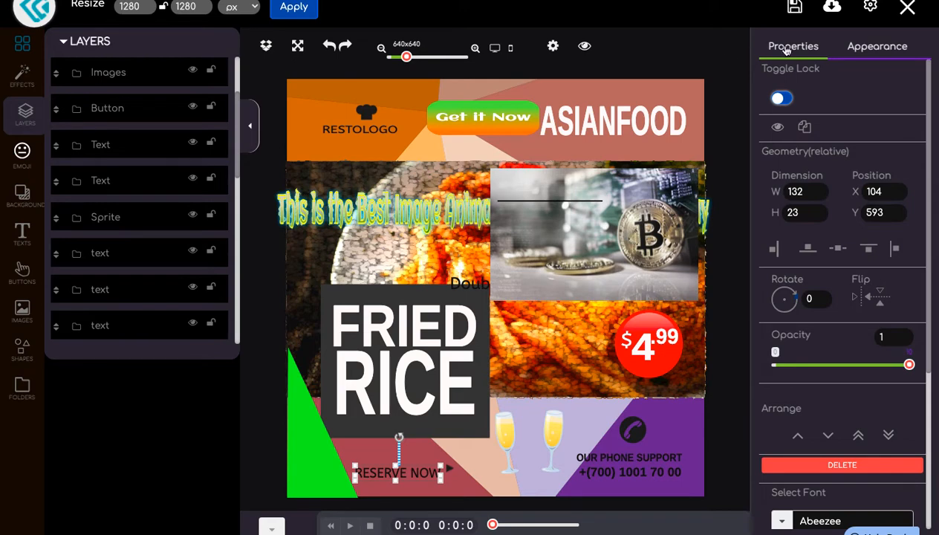
# Examine the appearance settings of the RESERVE NOW text alongside its properties
pyautogui.click(872, 49)
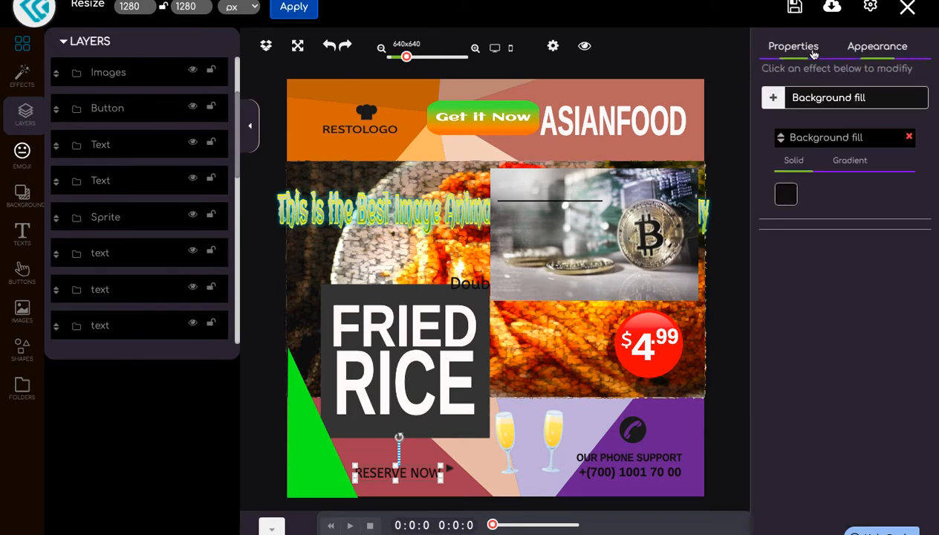
pyautogui.click(807, 55)
pyautogui.click(848, 46)
# Close the layer list and display the project options for resizing, templates, saving and exporting
pyautogui.click(25, 111)
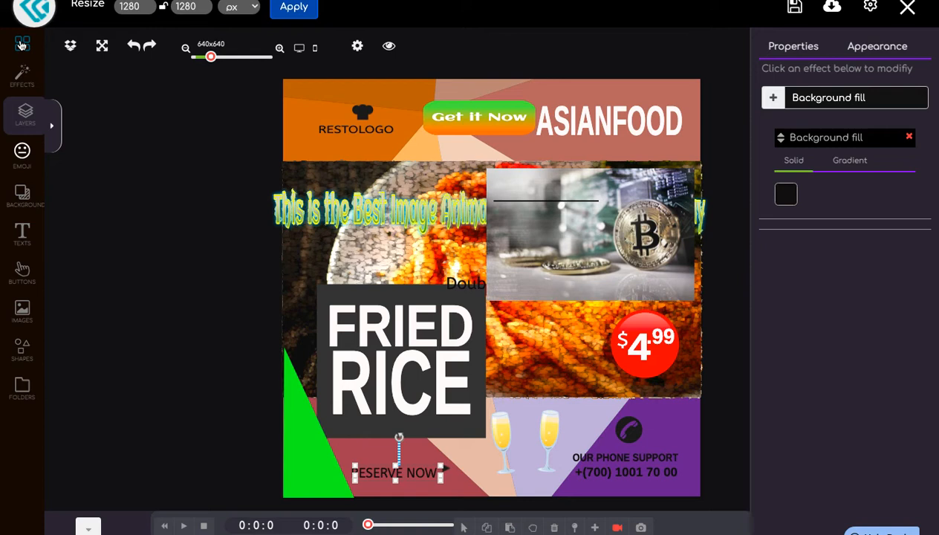
pyautogui.click(21, 45)
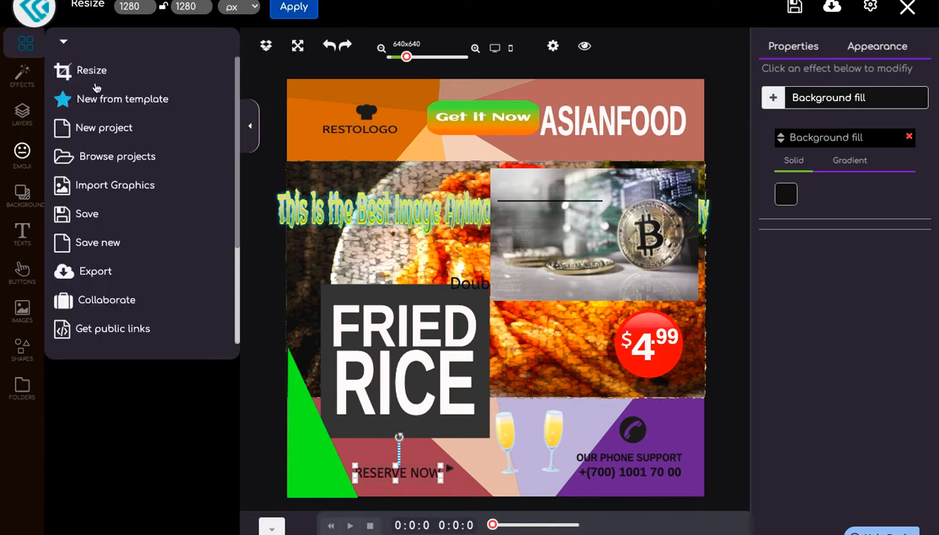
# Look over the main project options and save the current project
pyautogui.scroll(-2, 134, 158)
pyautogui.scroll(2, 132, 153)
pyautogui.scroll(-2, 138, 257)
pyautogui.scroll(2, 138, 257)
pyautogui.click(794, 8)
pyautogui.click(794, 8)
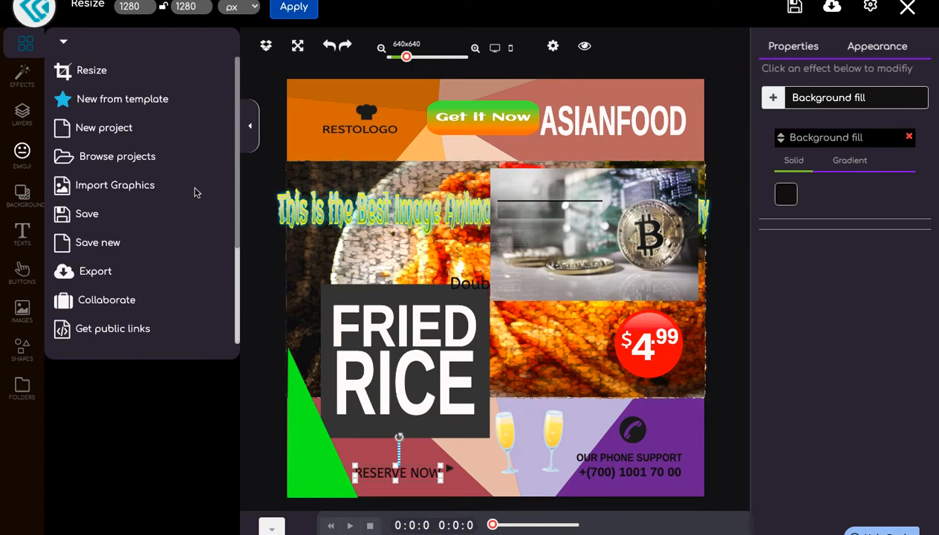
# Open the gallery of existing projects, look through its designs, and close it
pyautogui.scroll(-3, 195, 192)
pyautogui.scroll(3, 180, 139)
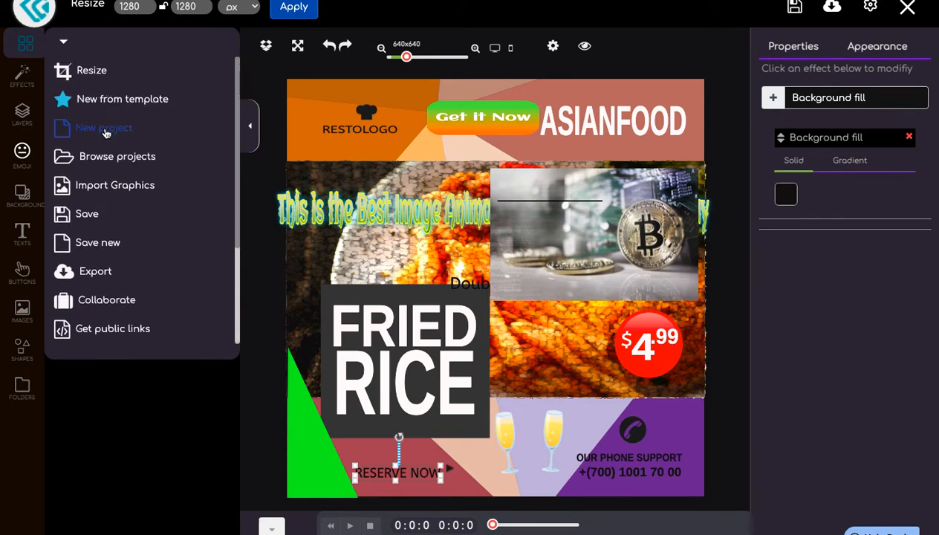
pyautogui.click(109, 159)
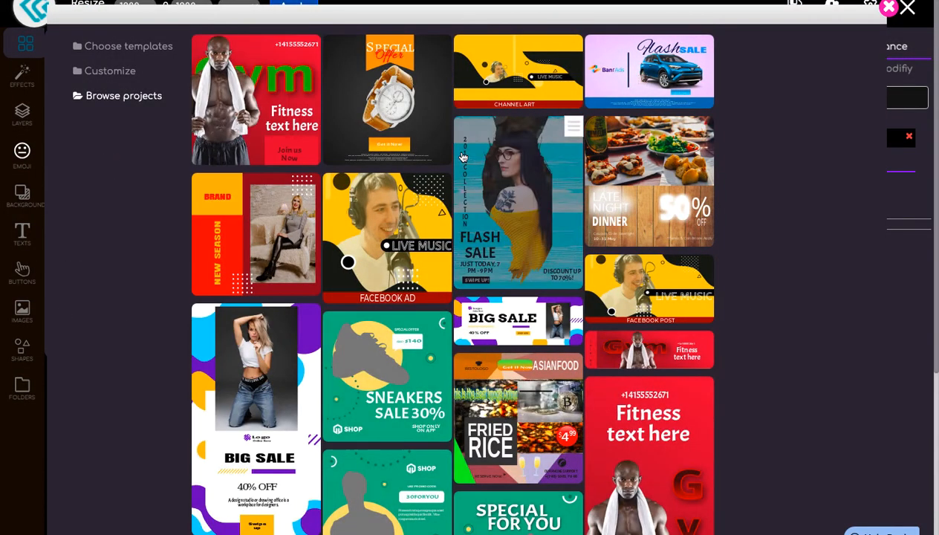
pyautogui.scroll(-5, 549, 216)
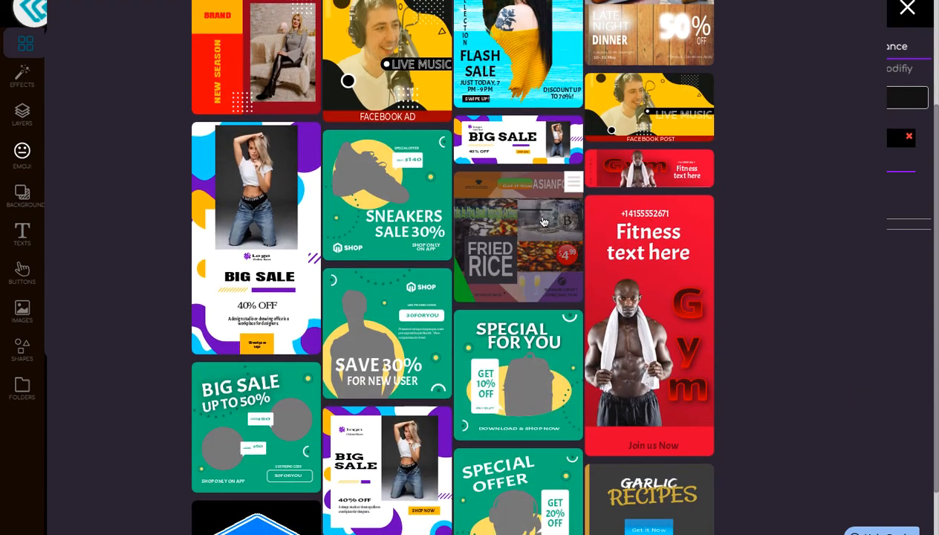
pyautogui.scroll(5, 542, 221)
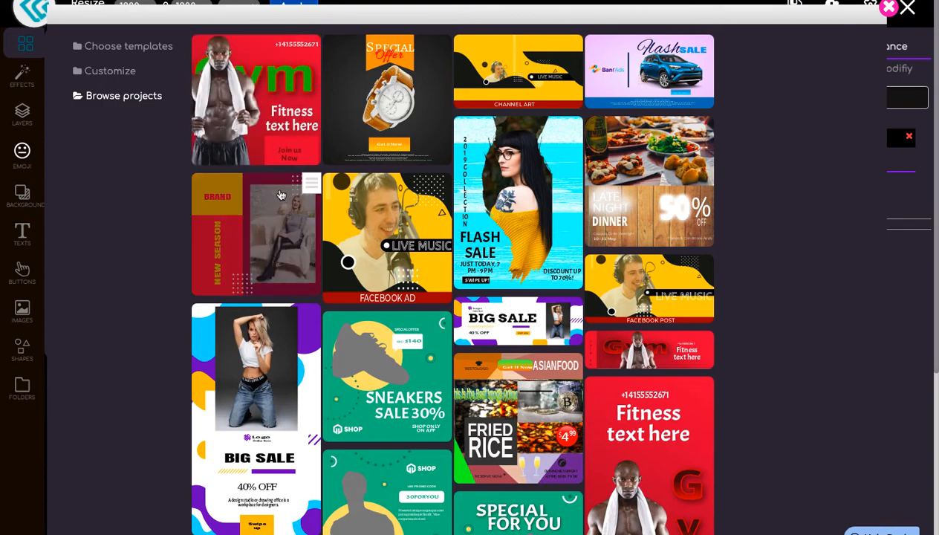
pyautogui.scroll(-7, 479, 286)
pyautogui.scroll(7, 480, 290)
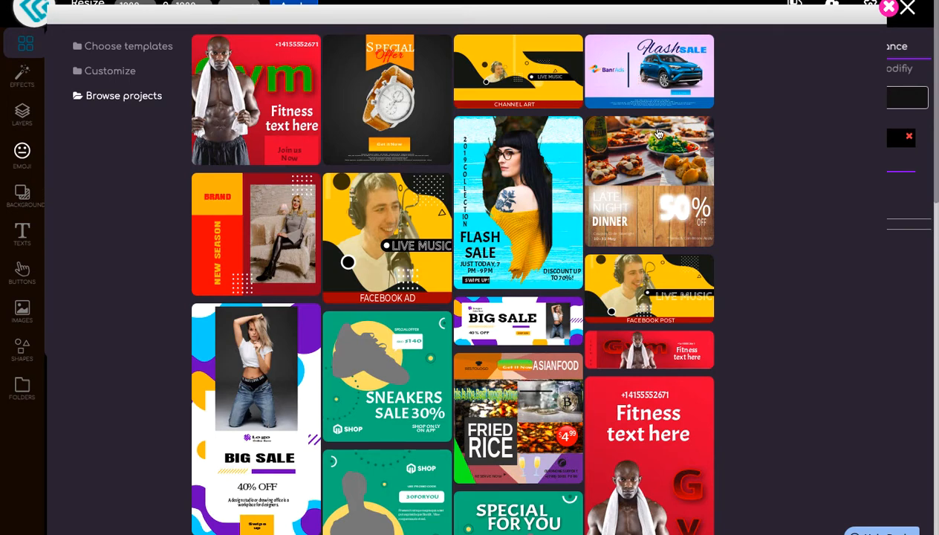
pyautogui.moveTo(657, 133)
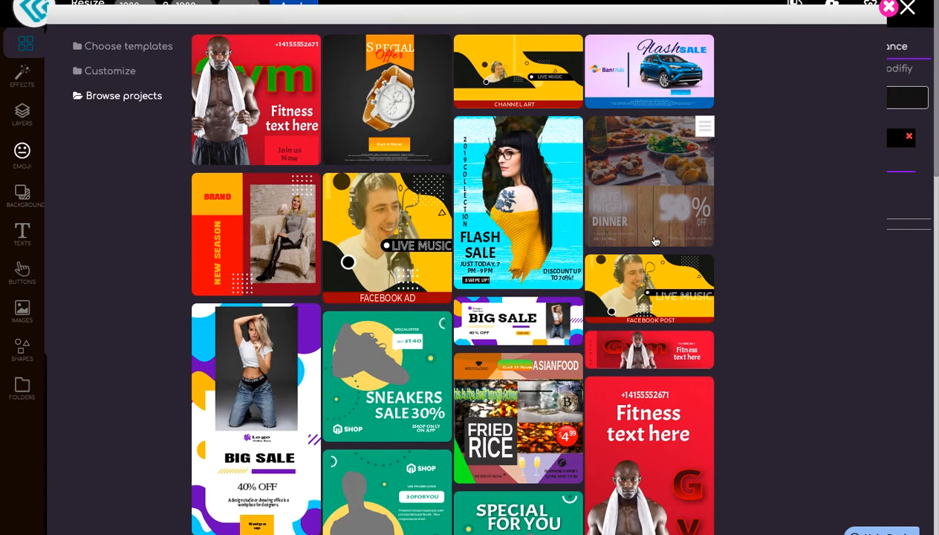
pyautogui.click(885, 9)
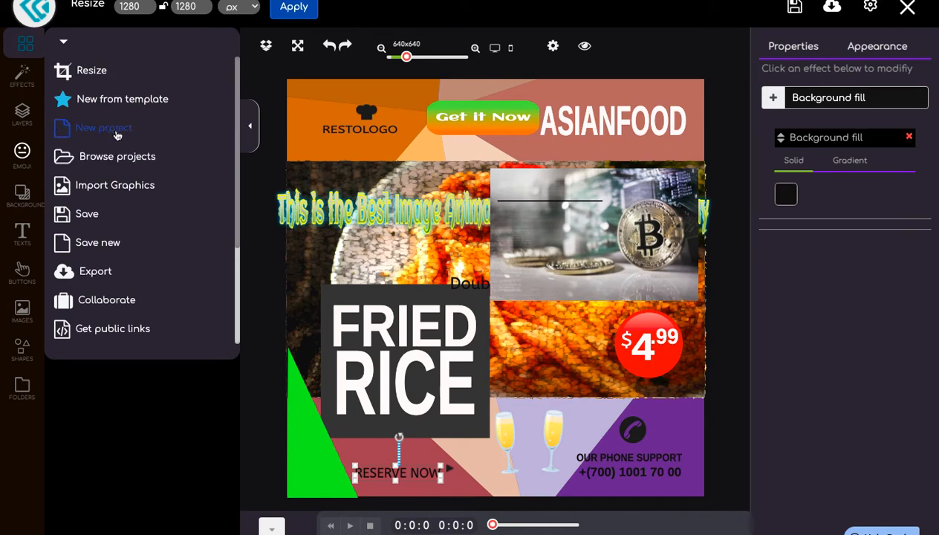
# Upload the image file Adsclik bonus 2.jpeg from the Bonuses folder to the graphics library, previewing it first
pyautogui.click(101, 186)
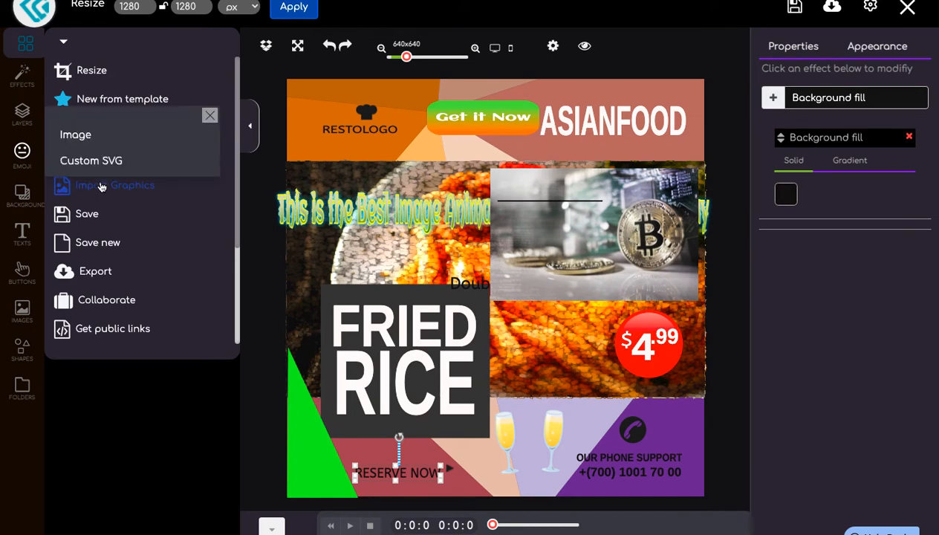
pyautogui.click(76, 135)
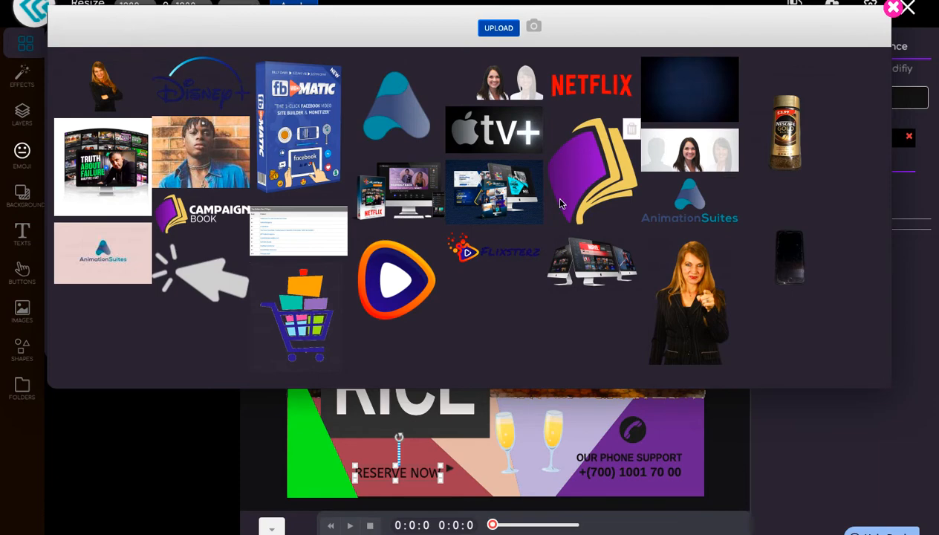
pyautogui.click(497, 29)
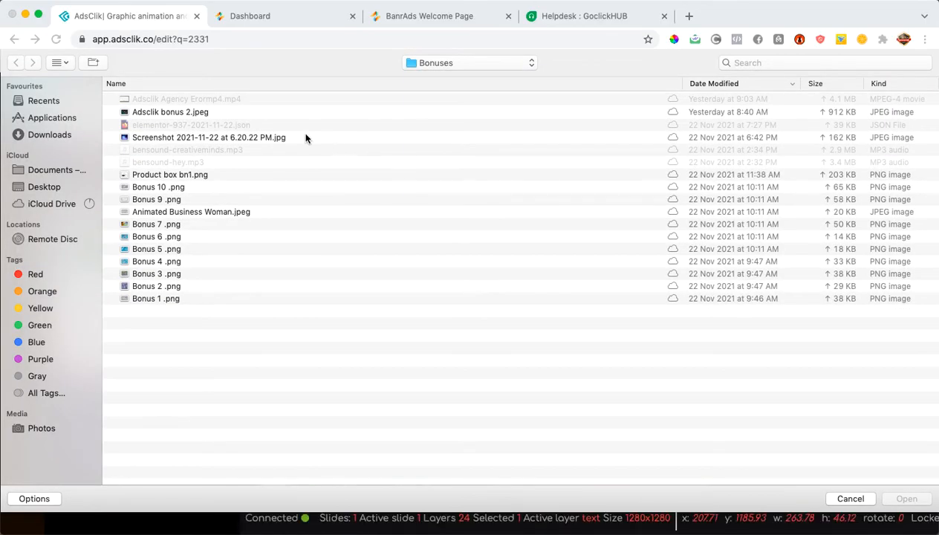
pyautogui.click(255, 112)
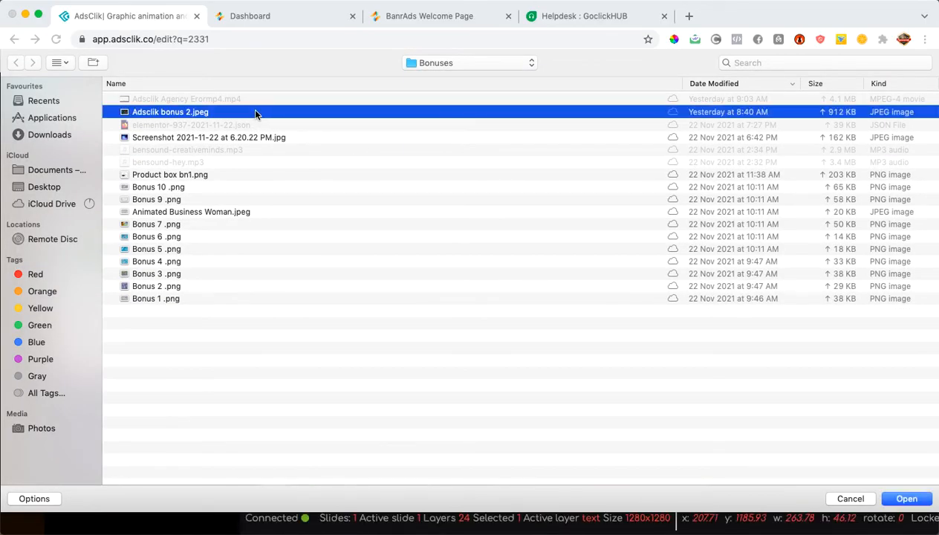
pyautogui.press('space')
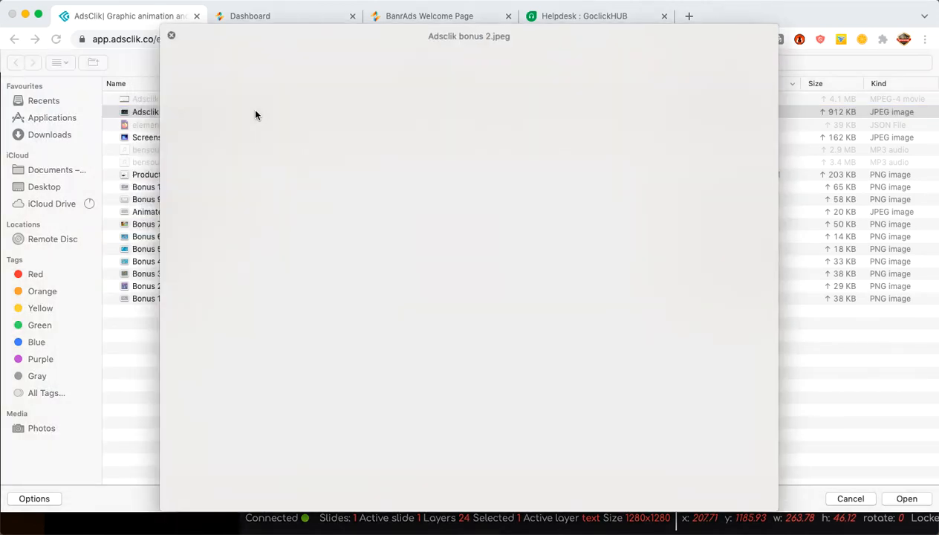
pyautogui.click(170, 35)
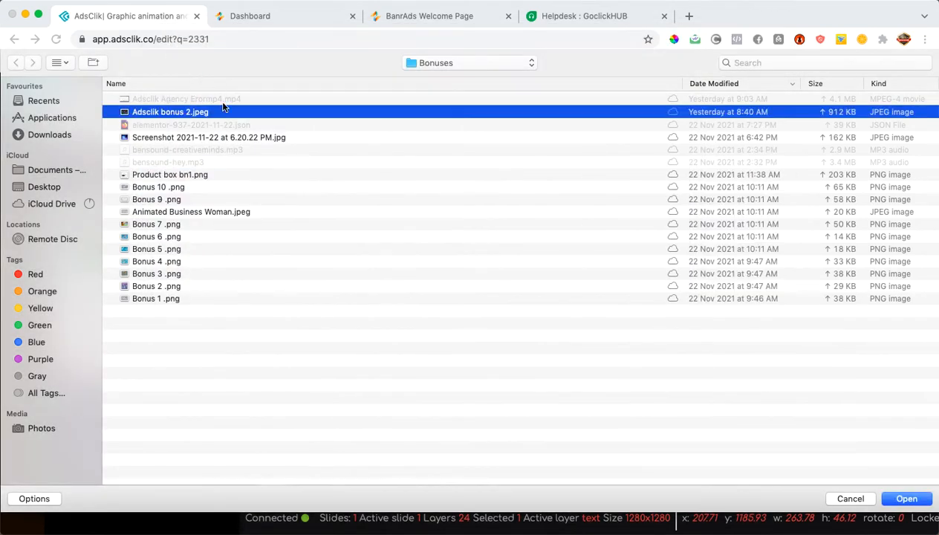
pyautogui.doubleClick(222, 110)
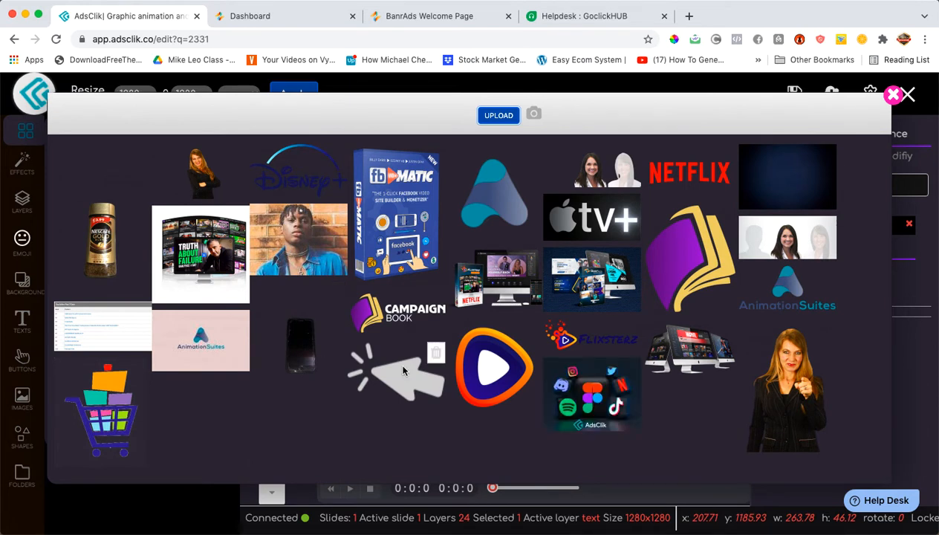
# Insert the uploaded AdsClik image, shrink it over the upper middle of the flyer, and save the project
pyautogui.click(606, 393)
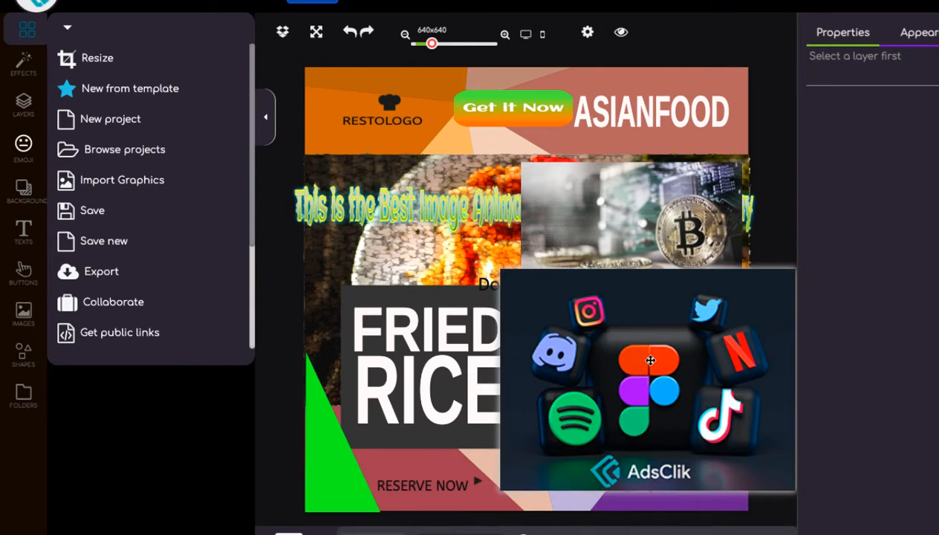
pyautogui.click(649, 361)
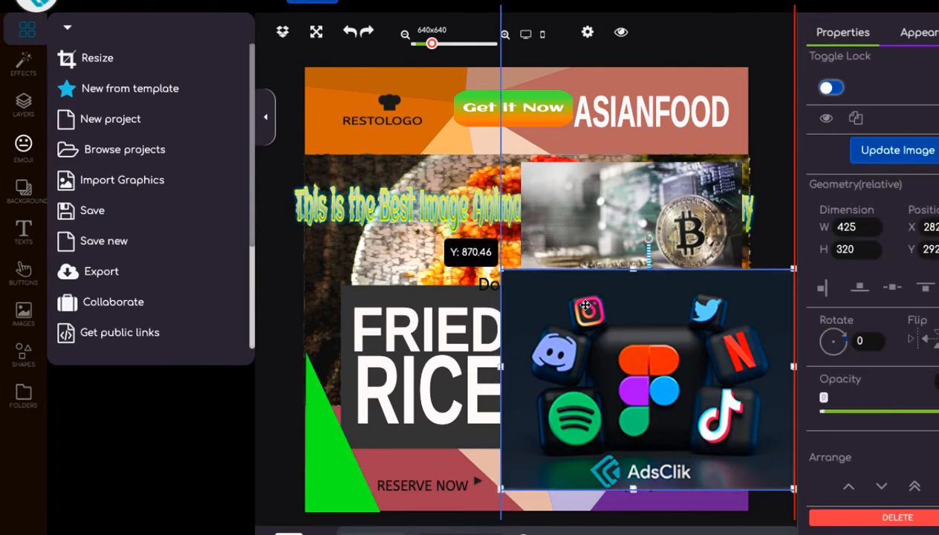
pyautogui.moveTo(586, 305); pyautogui.dragTo(453, 198)
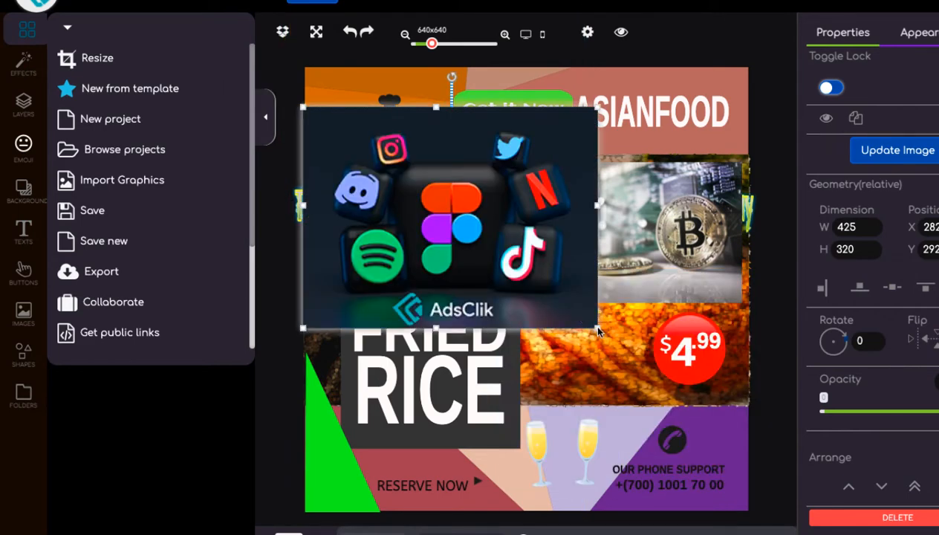
pyautogui.moveTo(598, 331); pyautogui.dragTo(473, 253)
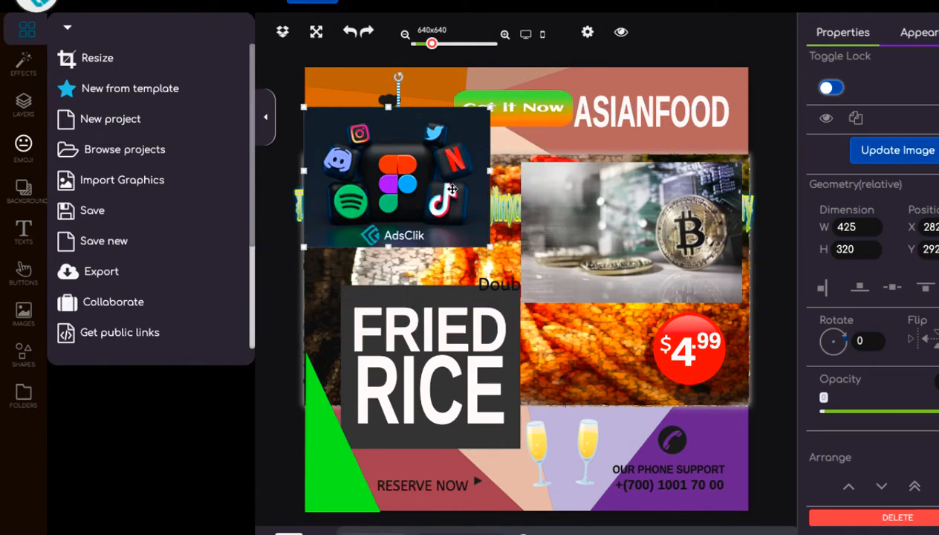
pyautogui.moveTo(521, 178)
pyautogui.mouseDown()
pyautogui.moveTo(476, 170)
pyautogui.moveTo(503, 173)
pyautogui.mouseUp()
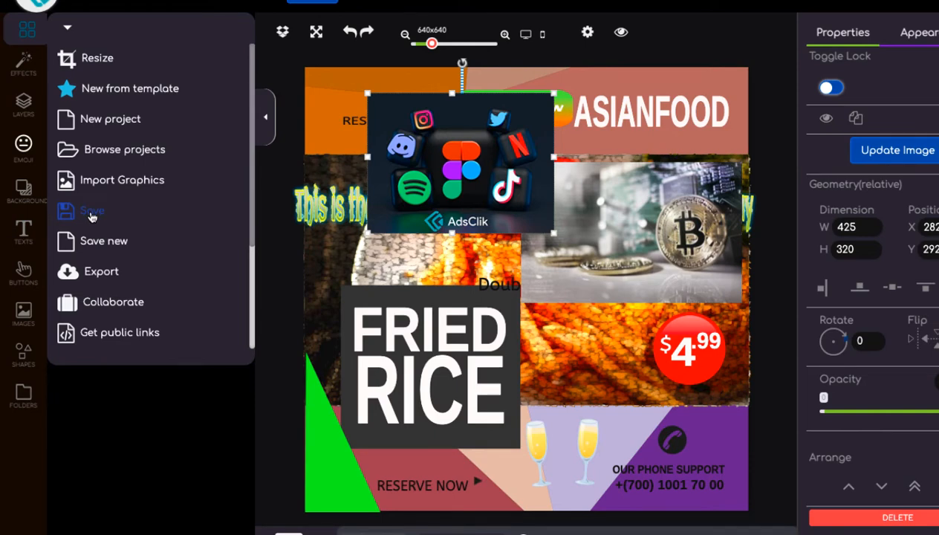
pyautogui.click(92, 214)
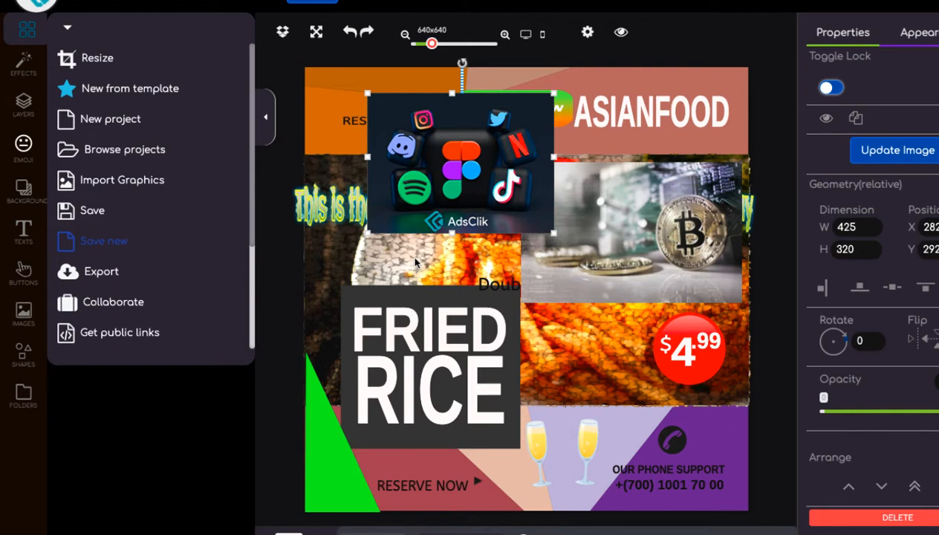
# Examine the export formats offered for the project and close the list without exporting
pyautogui.click(92, 277)
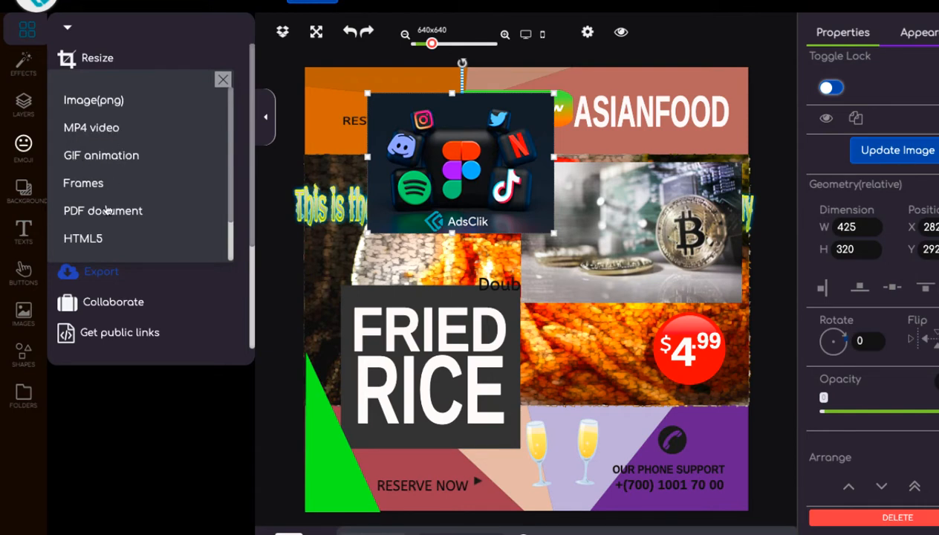
pyautogui.scroll(-1, 134, 215)
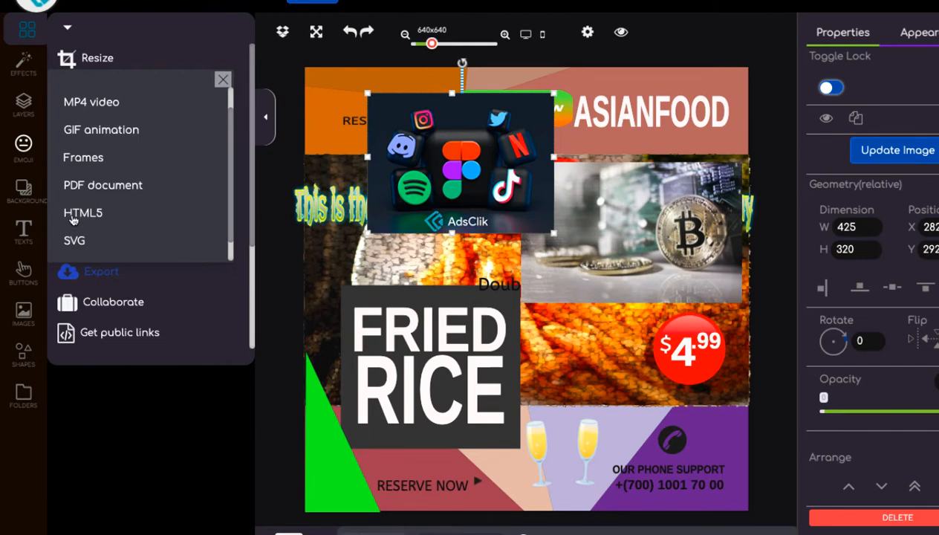
pyautogui.scroll(-1, 90, 245)
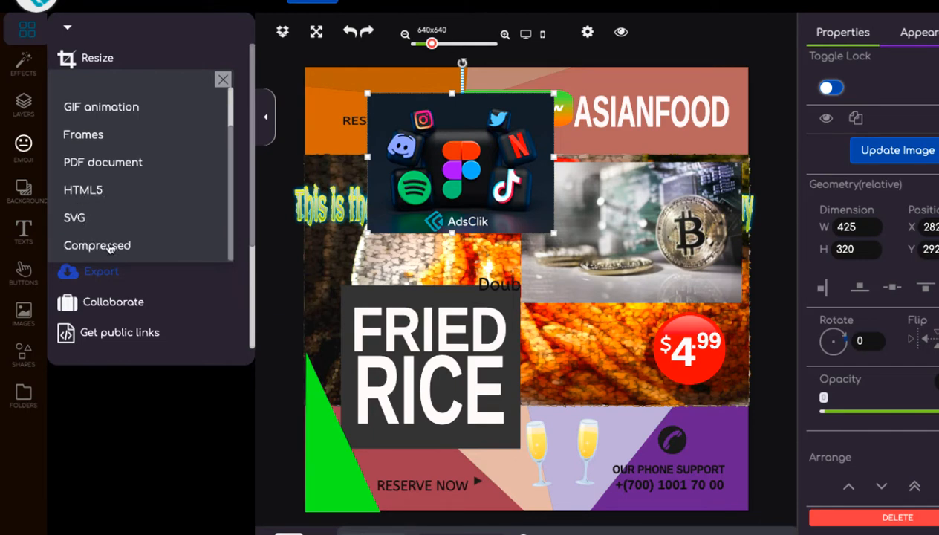
pyautogui.scroll(2, 110, 249)
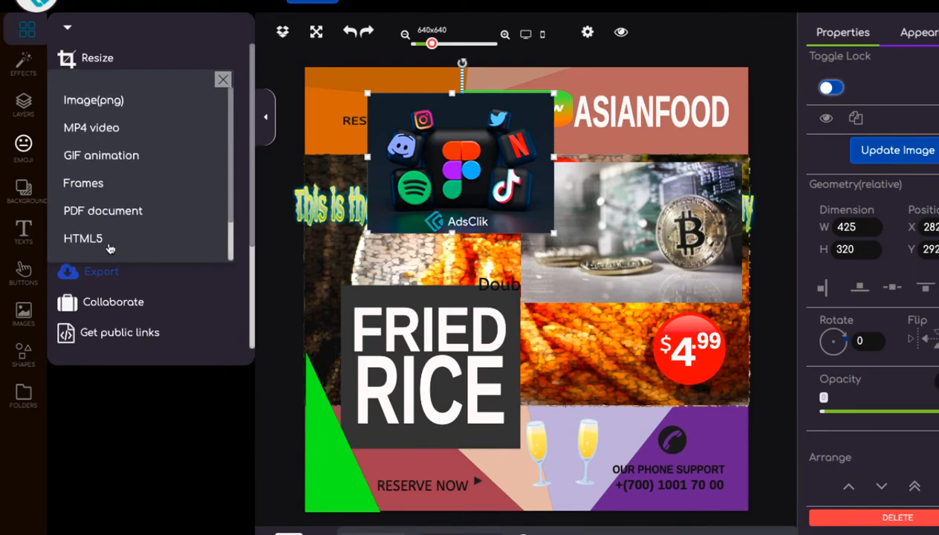
pyautogui.scroll(-2, 113, 196)
pyautogui.scroll(2, 113, 194)
pyautogui.click(223, 79)
# Check which collaboration options the project offers, and close the list
pyautogui.scroll(-4, 112, 253)
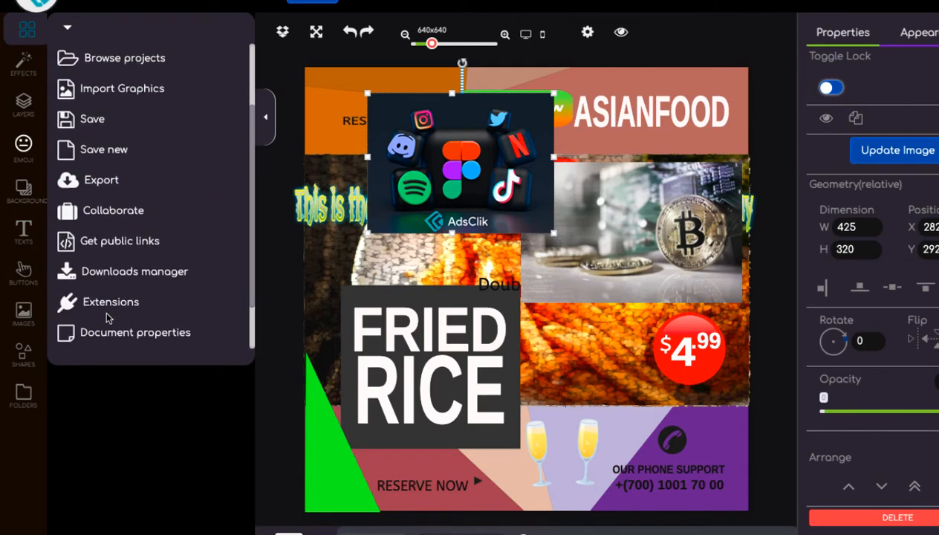
pyautogui.click(109, 183)
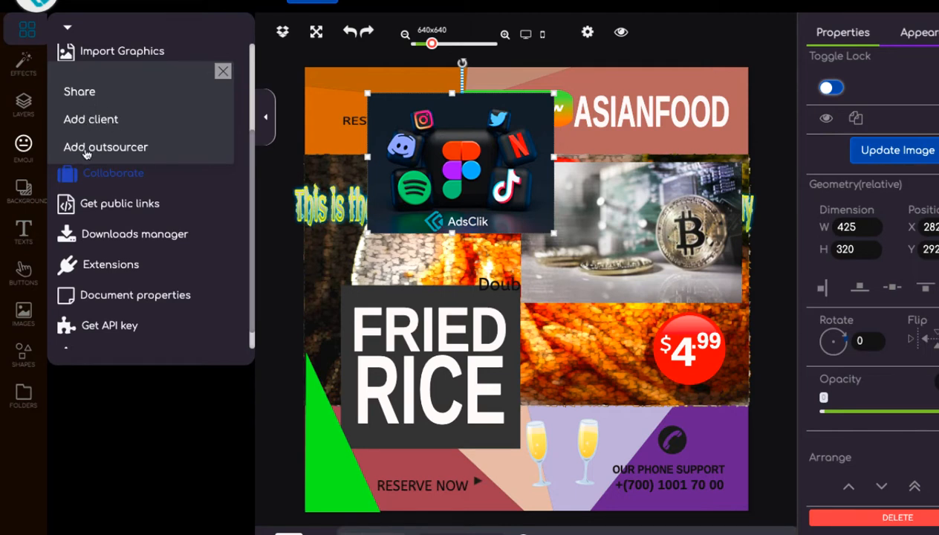
pyautogui.click(222, 74)
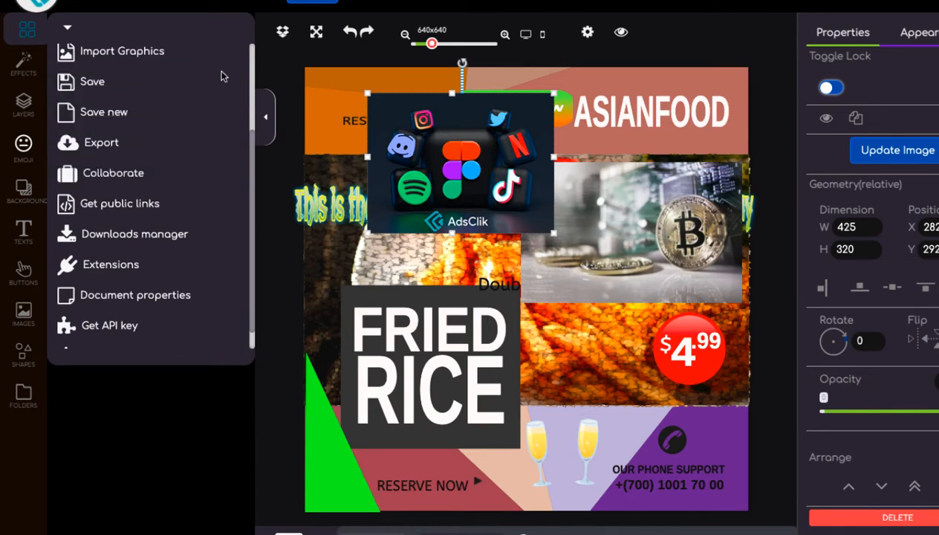
# Generate and copy the project's public Grab URL for the JPG image, and load it in a new browser tab
pyautogui.click(118, 206)
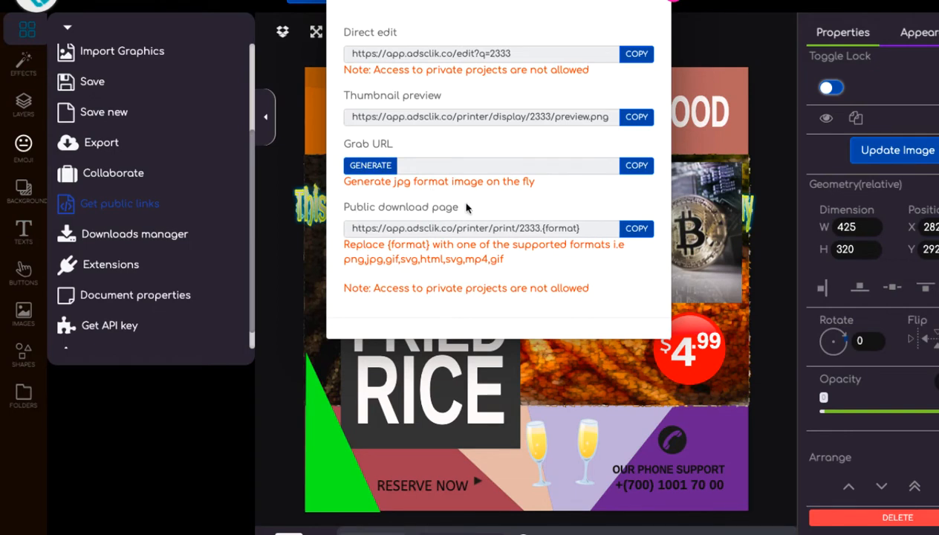
pyautogui.click(378, 169)
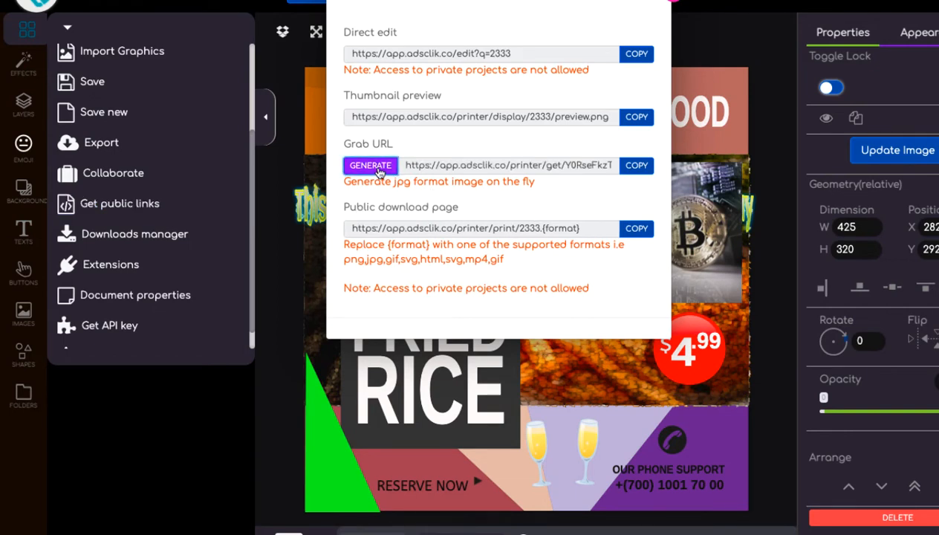
pyautogui.click(636, 166)
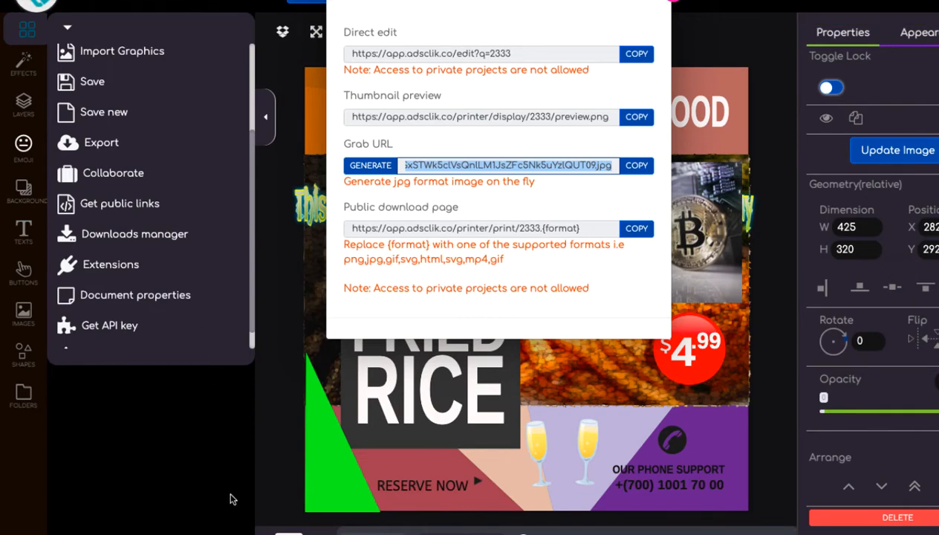
pyautogui.click(619, 24)
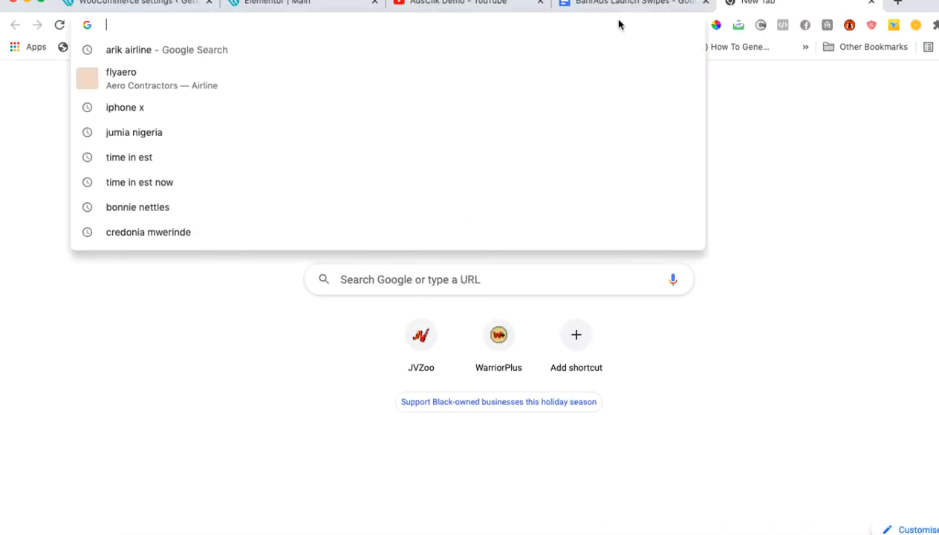
pyautogui.press('super+v')
pyautogui.press('Return')
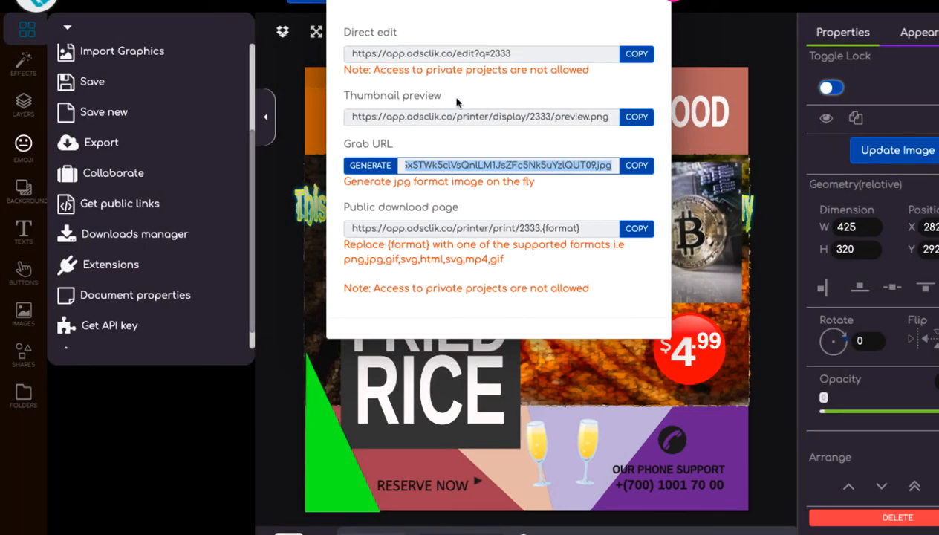
# Copy the project's public thumbnail preview link and load it in a new Chrome tab
pyautogui.click(637, 116)
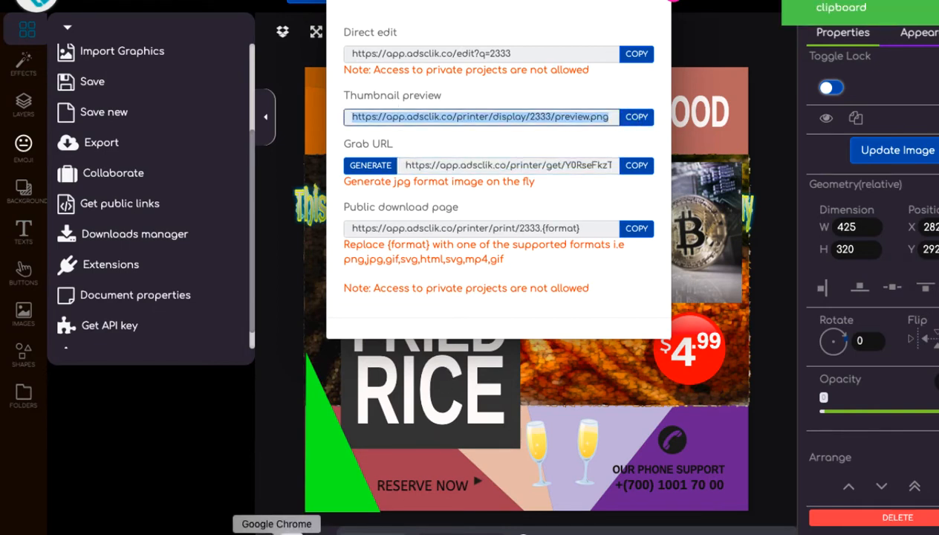
pyautogui.rightClick(281, 529)
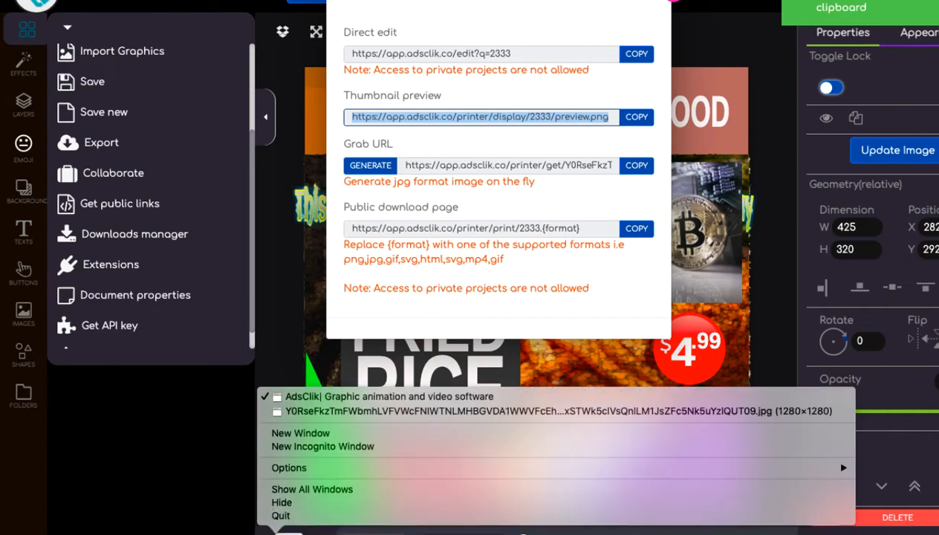
pyautogui.click(319, 412)
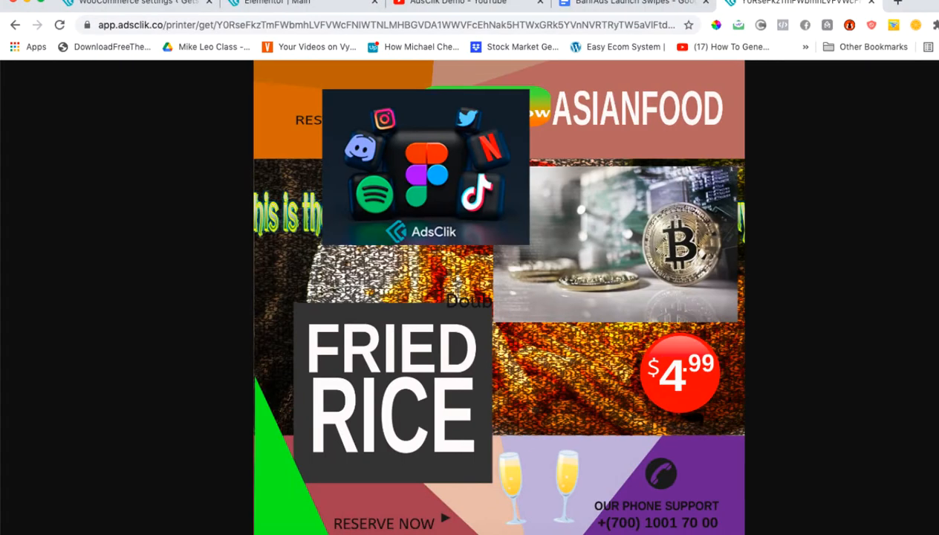
pyautogui.click(897, 3)
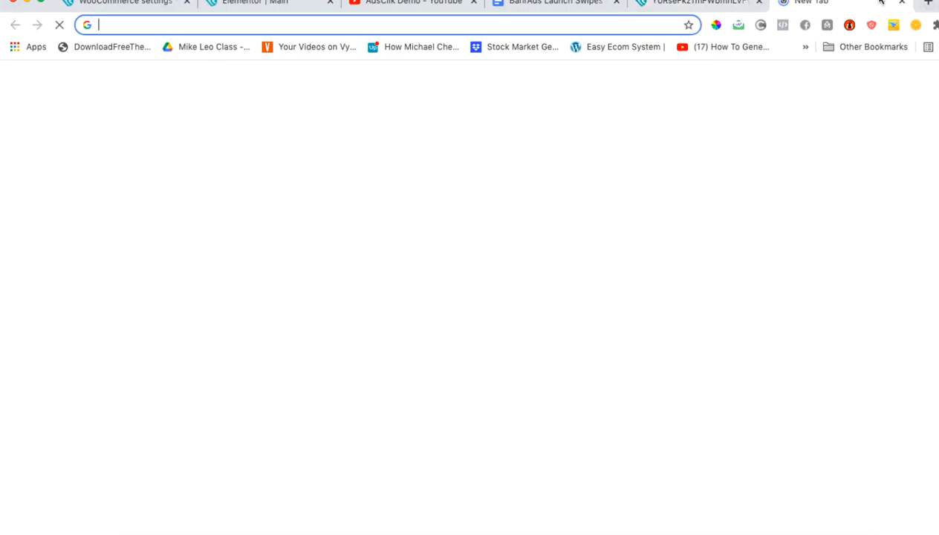
pyautogui.click(597, 16)
pyautogui.press('super+v')
pyautogui.press('Return')
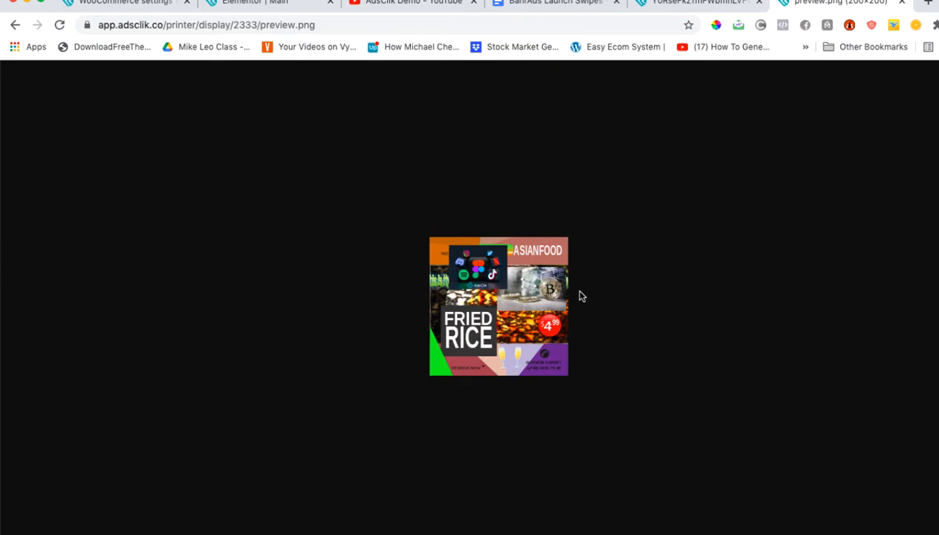
# Compare the small thumbnail preview with the full-size Grab URL image by alternating between their two browser tabs
pyautogui.click(721, 3)
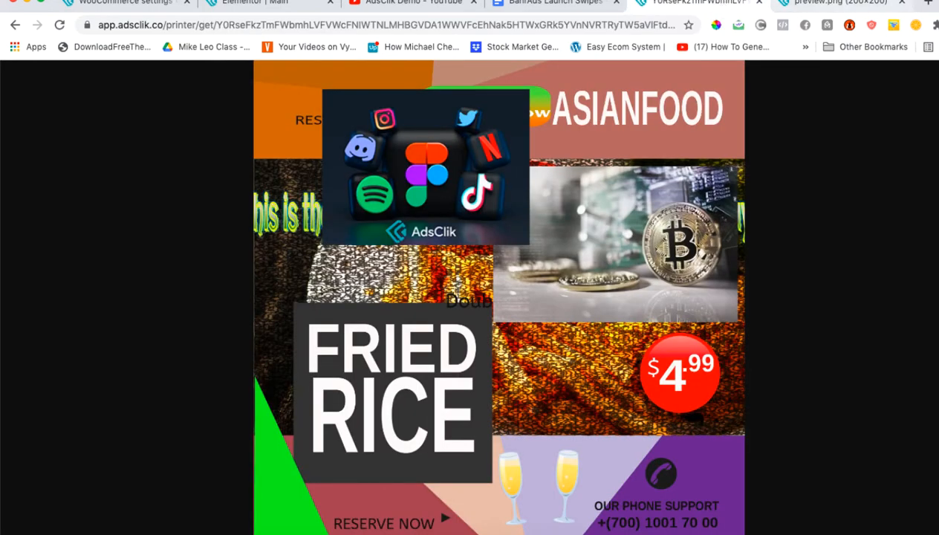
pyautogui.click(834, 4)
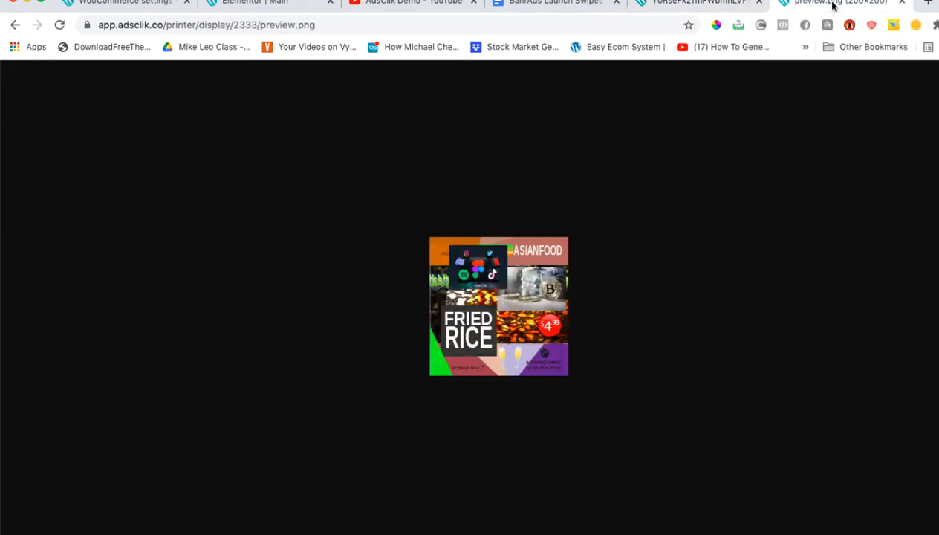
pyautogui.click(704, 4)
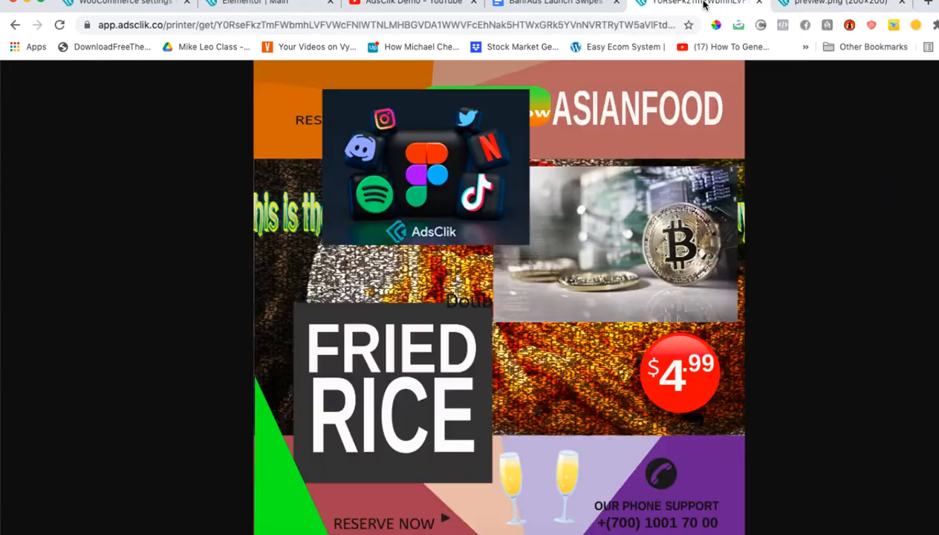
pyautogui.click(829, 3)
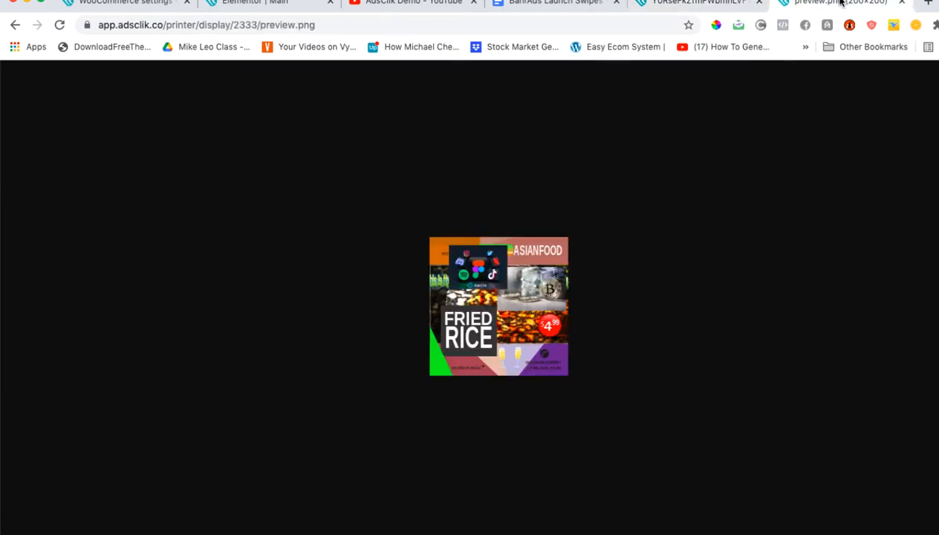
pyautogui.click(724, 4)
pyautogui.click(837, 4)
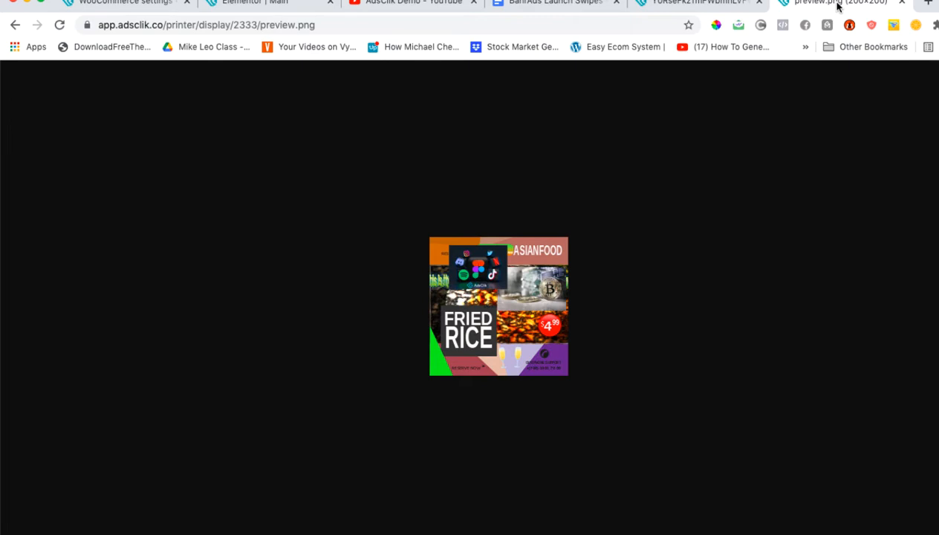
pyautogui.click(722, 6)
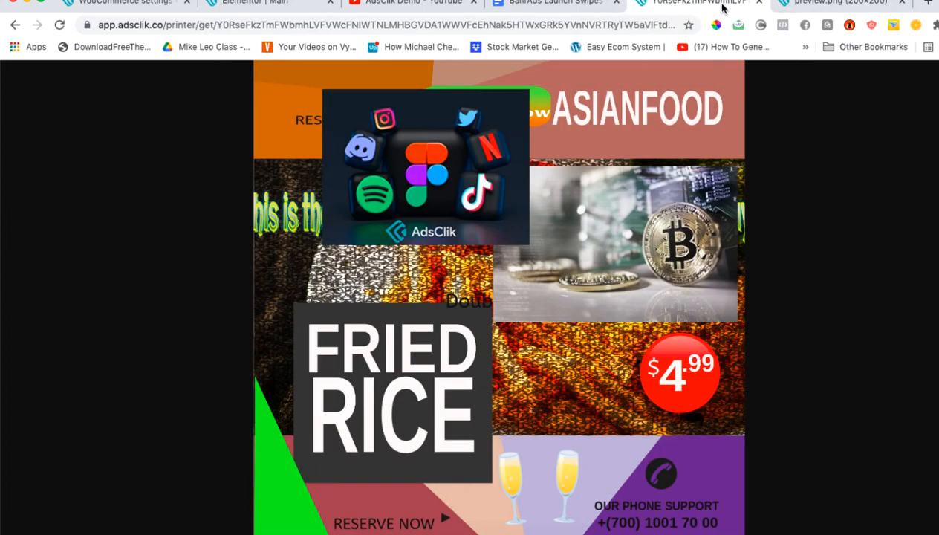
# Return to the AdsClik project, copy its direct edit link, load it in a new browser tab, and dismiss the public links
pyautogui.rightClick(271, 531)
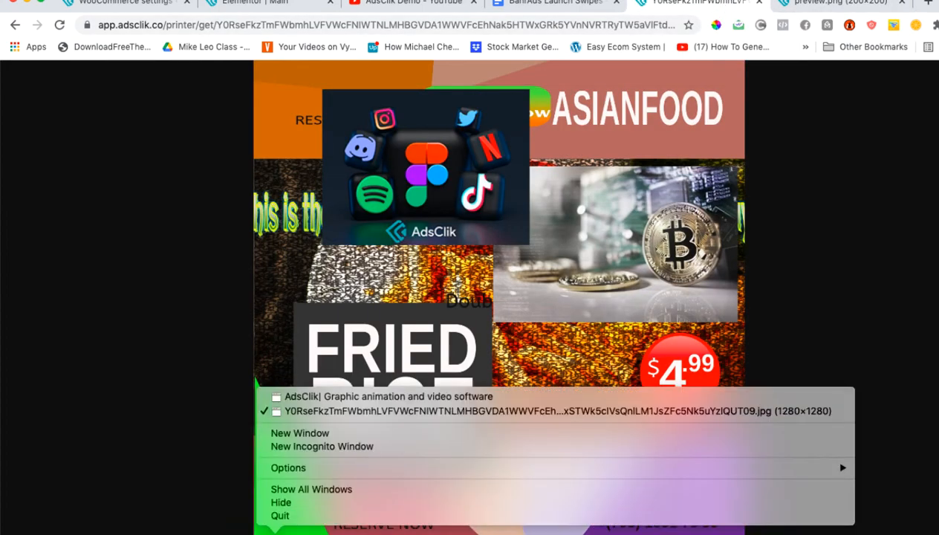
pyautogui.click(315, 397)
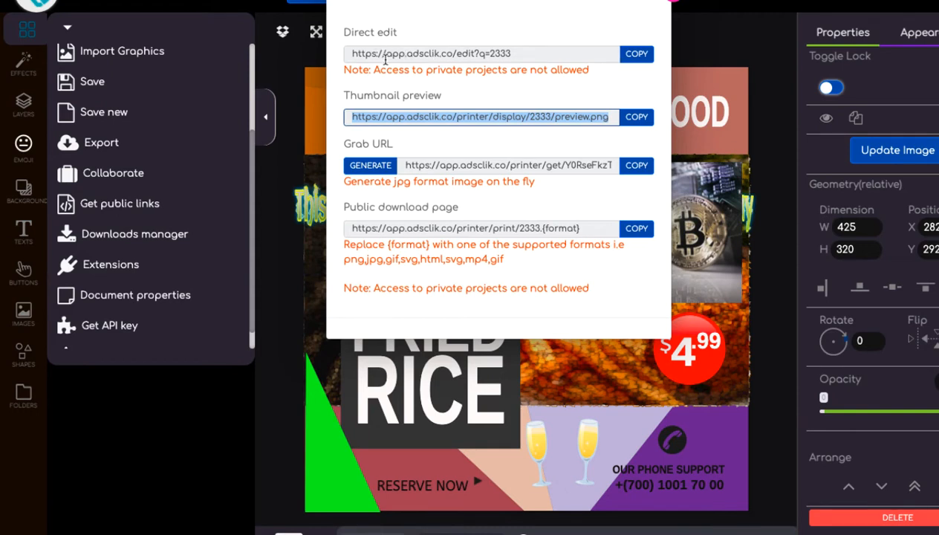
pyautogui.click(616, 55)
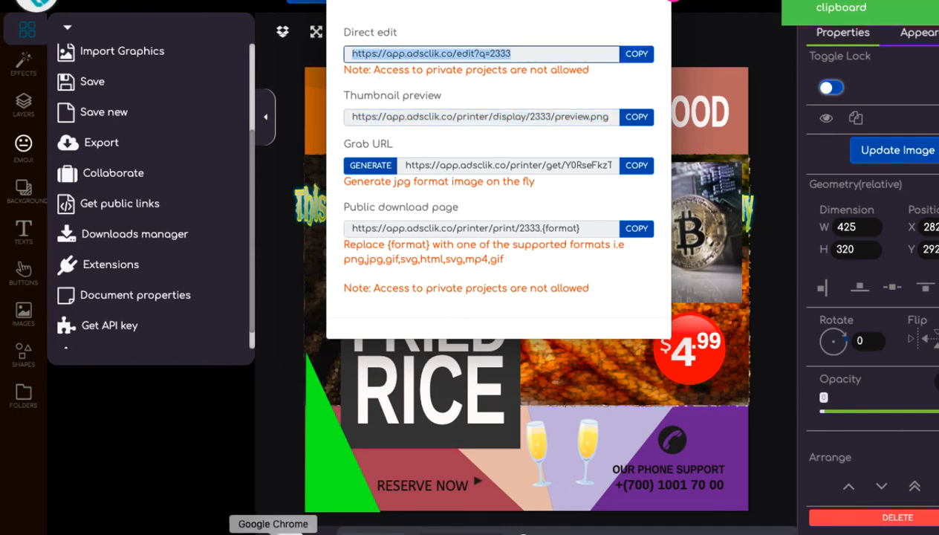
pyautogui.click(273, 532)
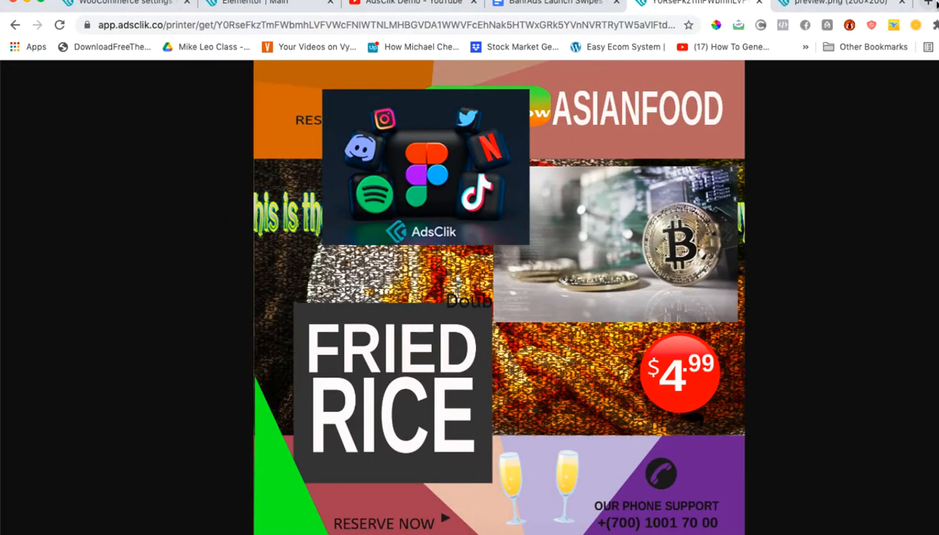
pyautogui.click(928, 3)
pyautogui.press('super+v')
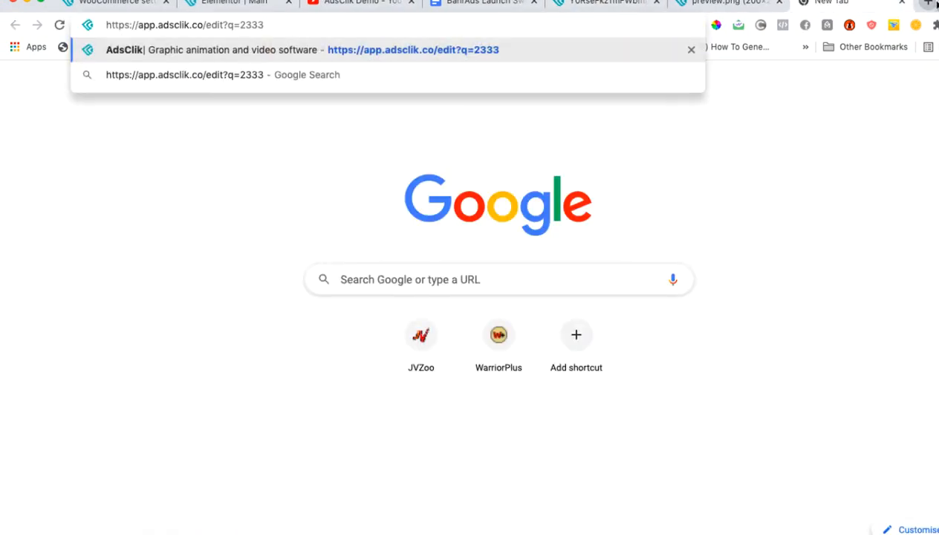
pyautogui.press('Return')
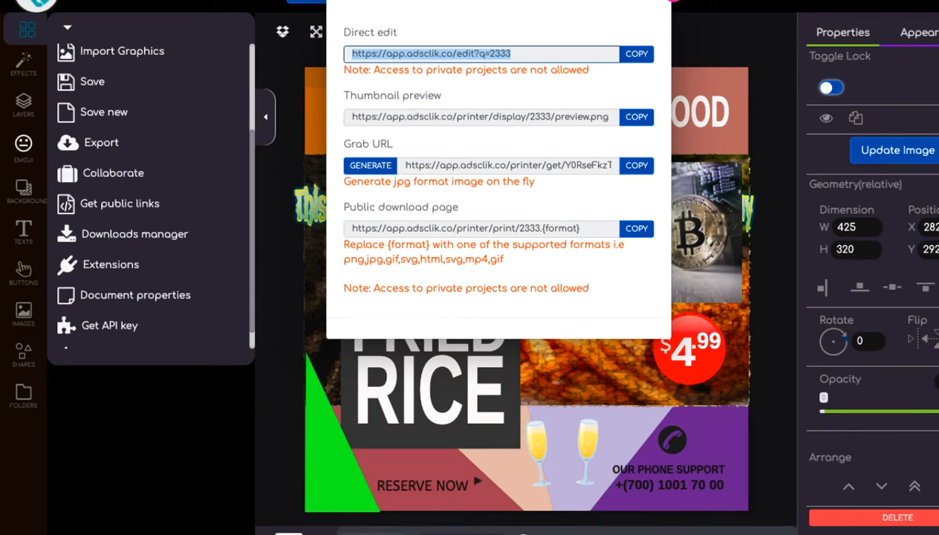
pyautogui.click(673, 0)
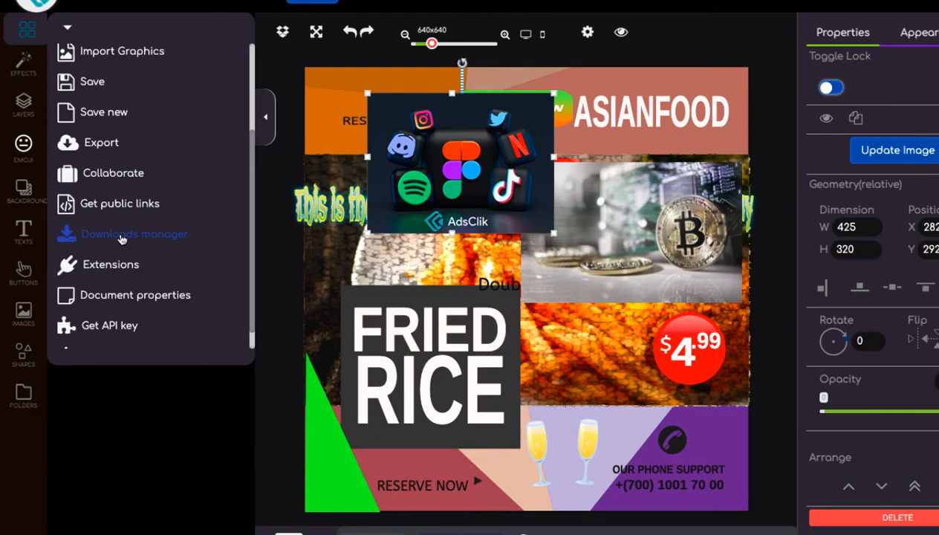
# Check the downloads manager for the project's available downloads and close the list
pyautogui.scroll(-1, 117, 266)
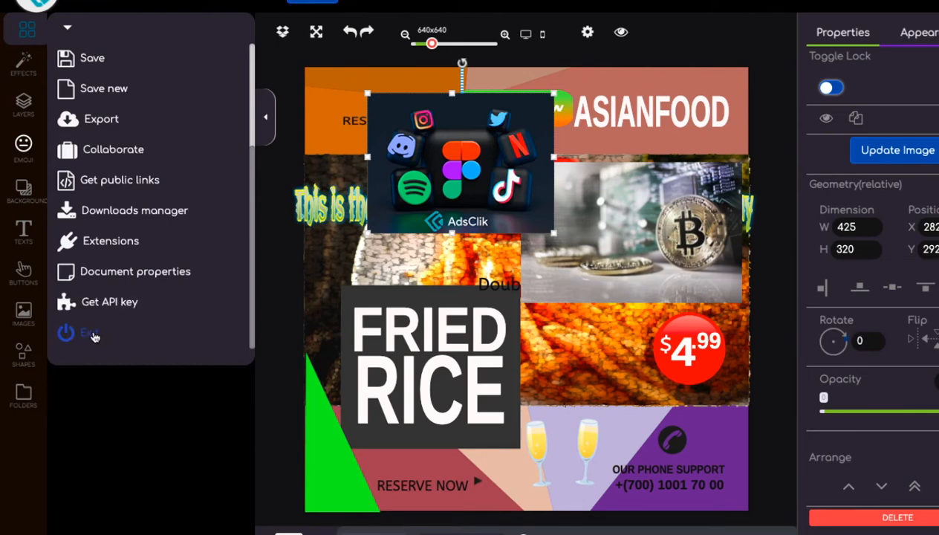
pyautogui.click(114, 213)
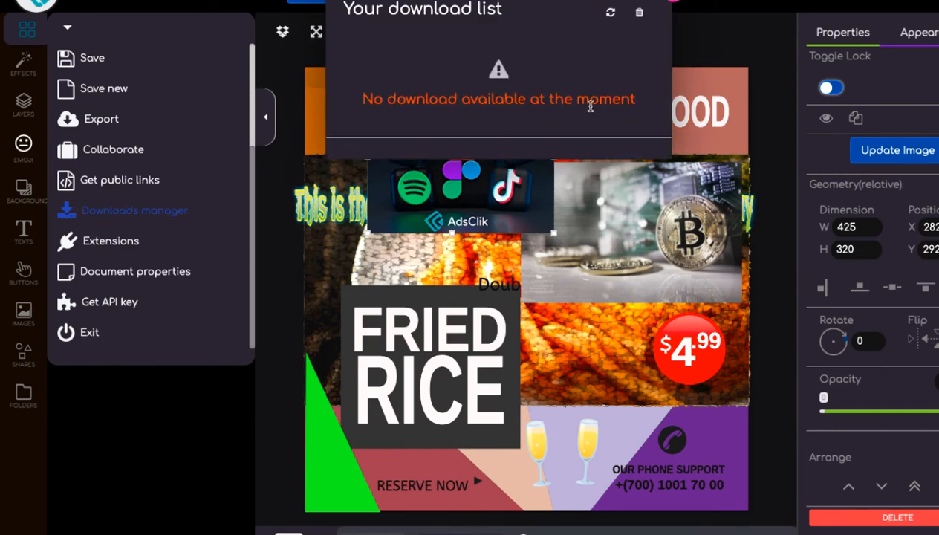
pyautogui.click(673, 1)
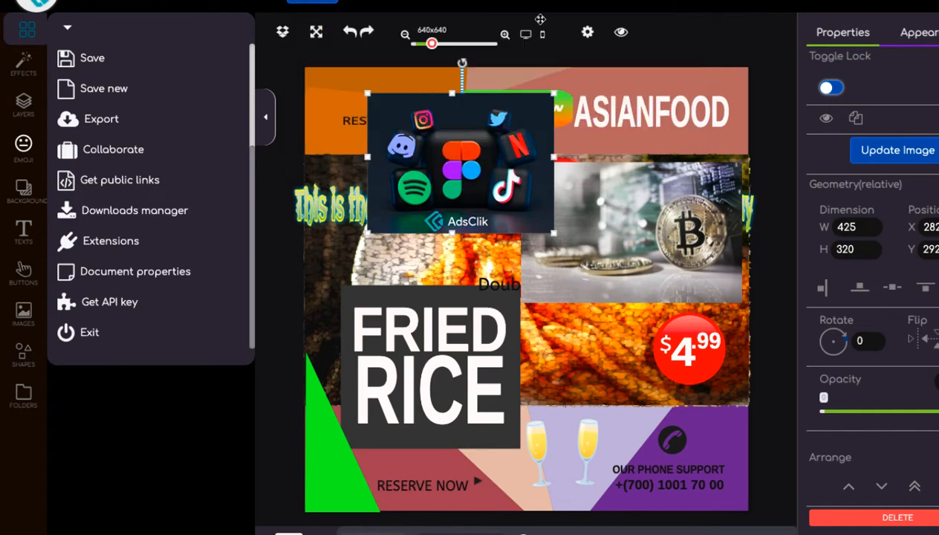
# Check which extensions the project menu offers
pyautogui.click(104, 248)
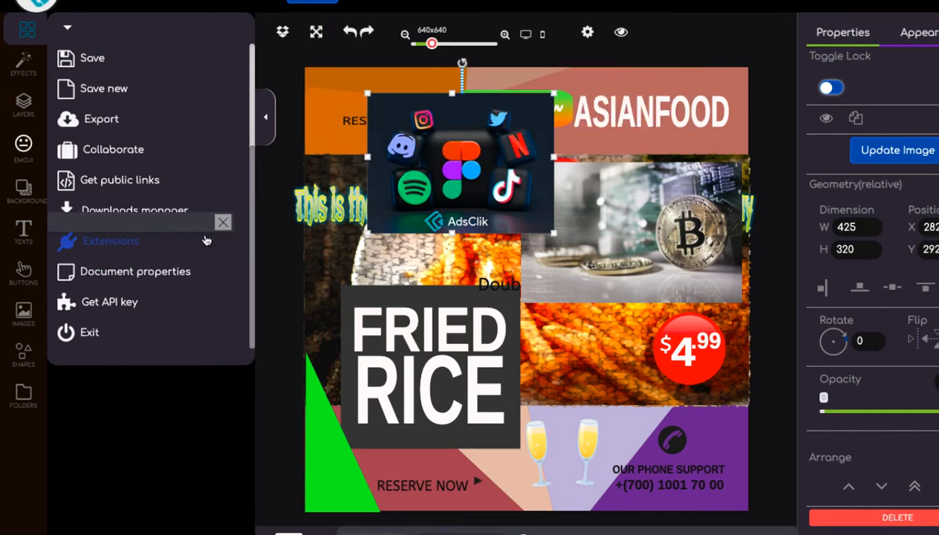
pyautogui.click(101, 248)
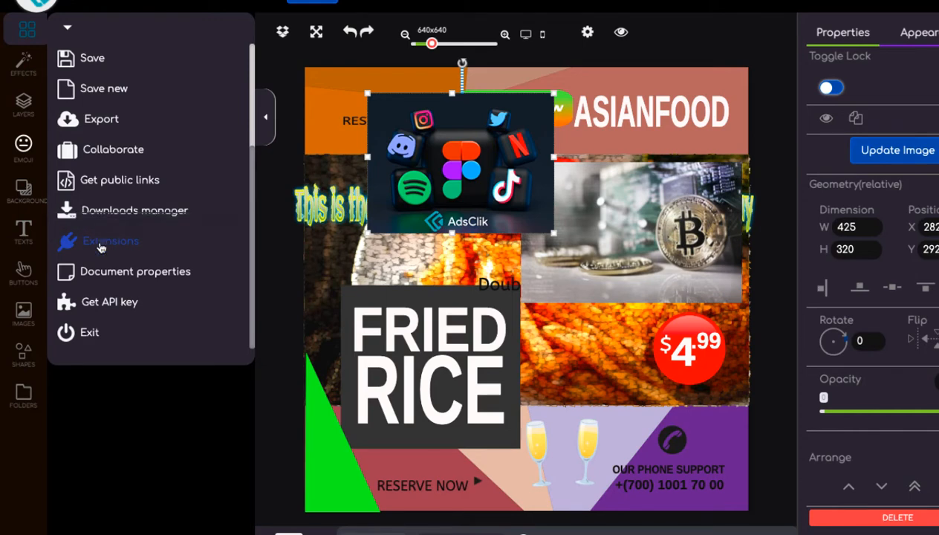
pyautogui.click(120, 241)
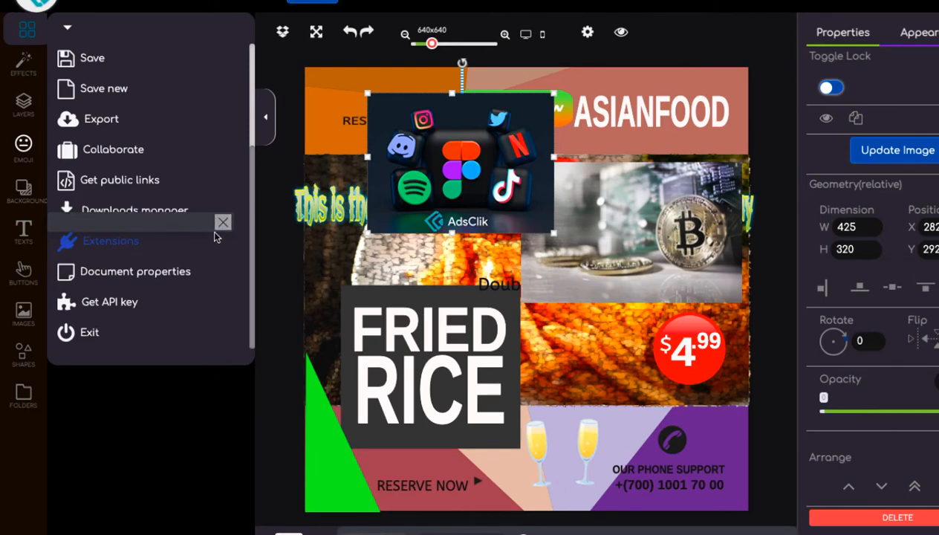
# Open the document properties and set the title to "Demo Image 001"
pyautogui.click(139, 279)
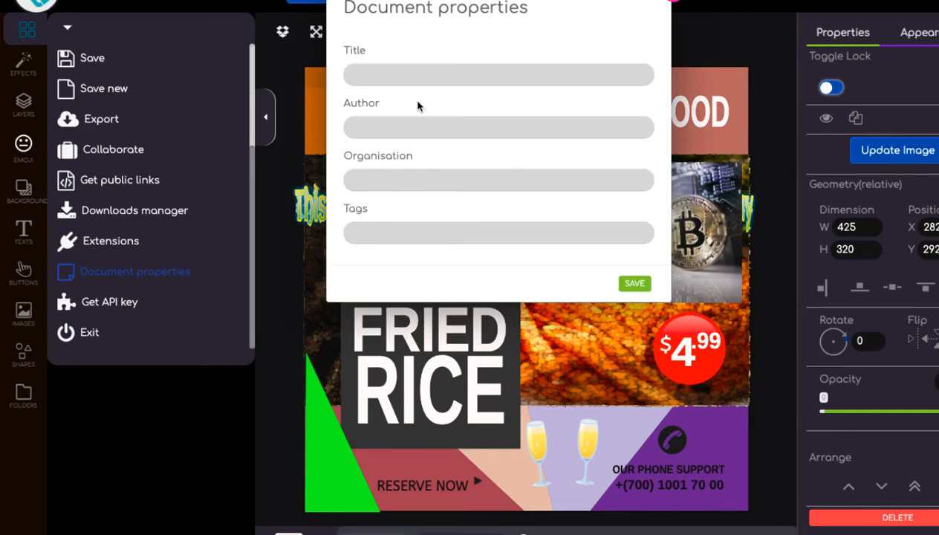
pyautogui.click(413, 72)
pyautogui.click(408, 120)
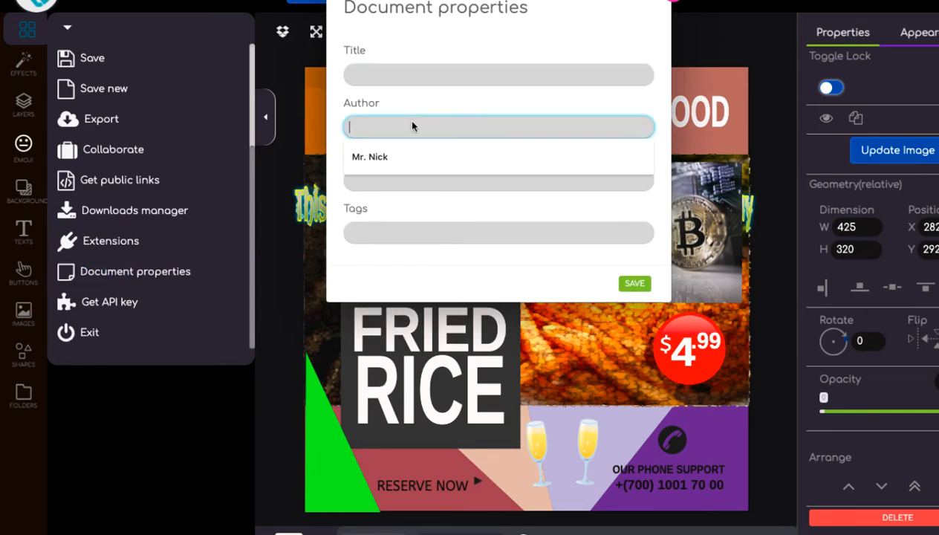
pyautogui.click(400, 80)
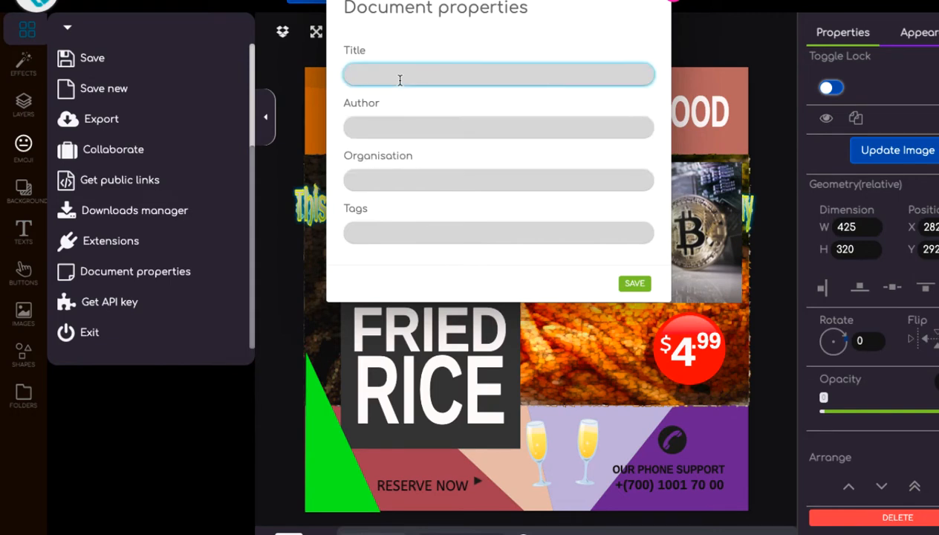
pyautogui.click(387, 233)
pyautogui.click(383, 181)
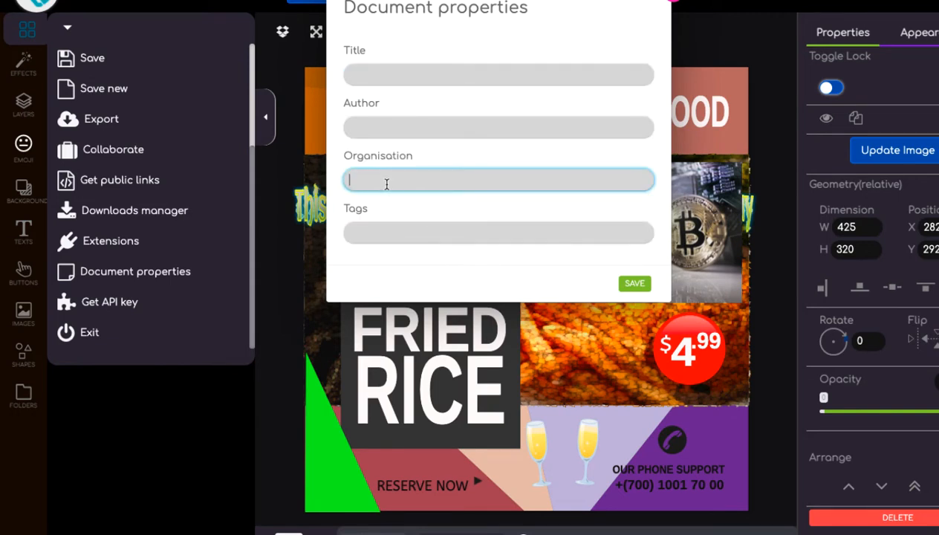
pyautogui.click(381, 69)
pyautogui.write('Demo ')
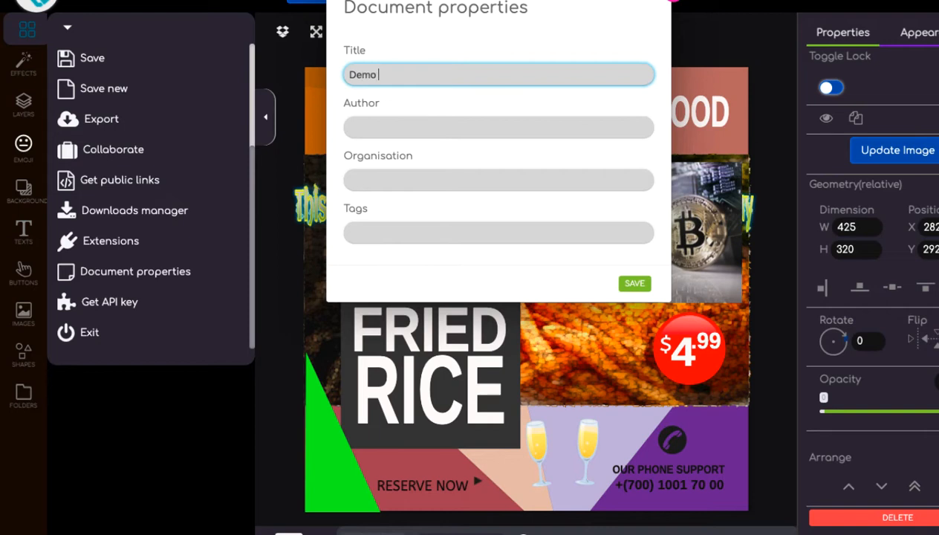
pyautogui.write('IMage 001')
pyautogui.click(390, 78)
pyautogui.press('BackSpace')
pyautogui.write('m')
# Fill in the author's name from the saved suggestion and set the organisation to "GoclickHUB"
pyautogui.click(378, 130)
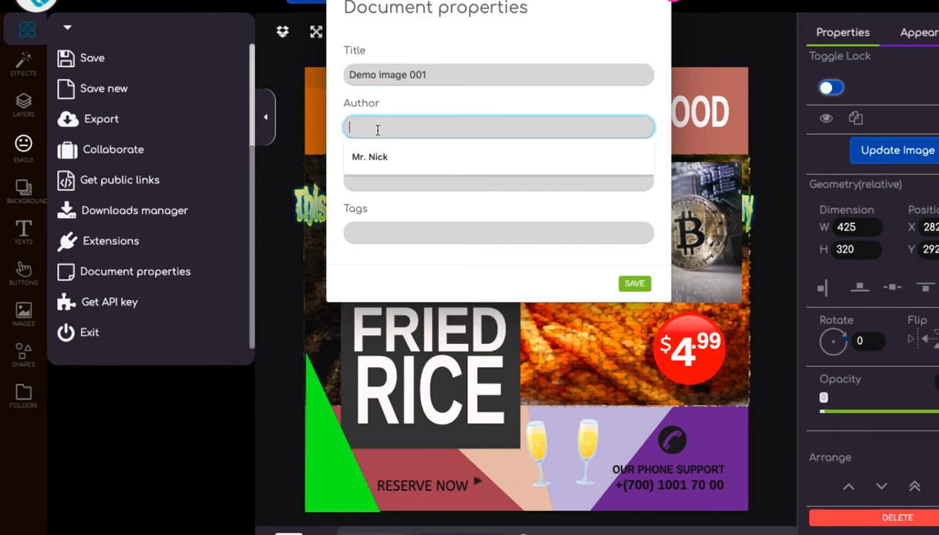
pyautogui.click(378, 156)
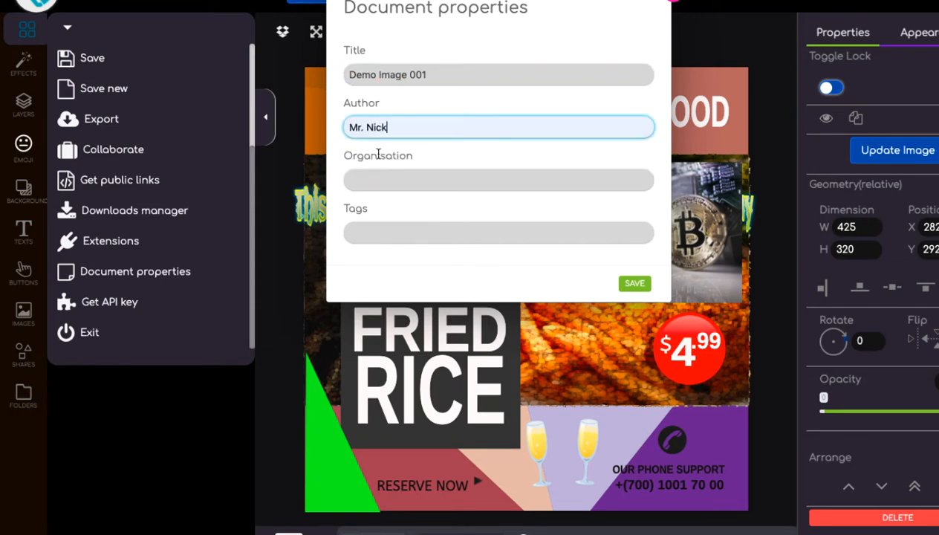
pyautogui.click(381, 182)
pyautogui.write('Goclik')
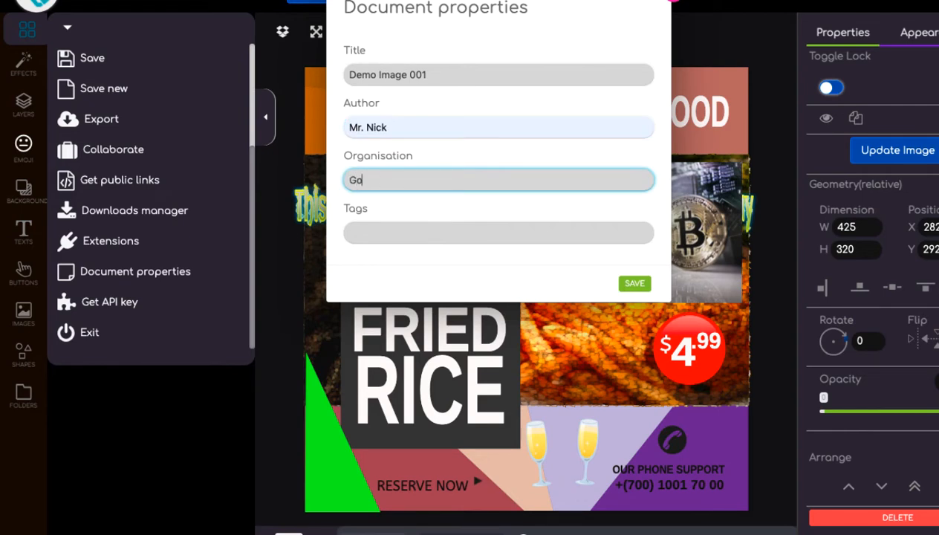
pyautogui.press('BackSpace')
pyautogui.press('BackSpace')
pyautogui.write('ickHUB')
# Set the document's tag to "Red", save the document properties, and deselect the AdsClik image
pyautogui.click(370, 231)
pyautogui.write('REed')
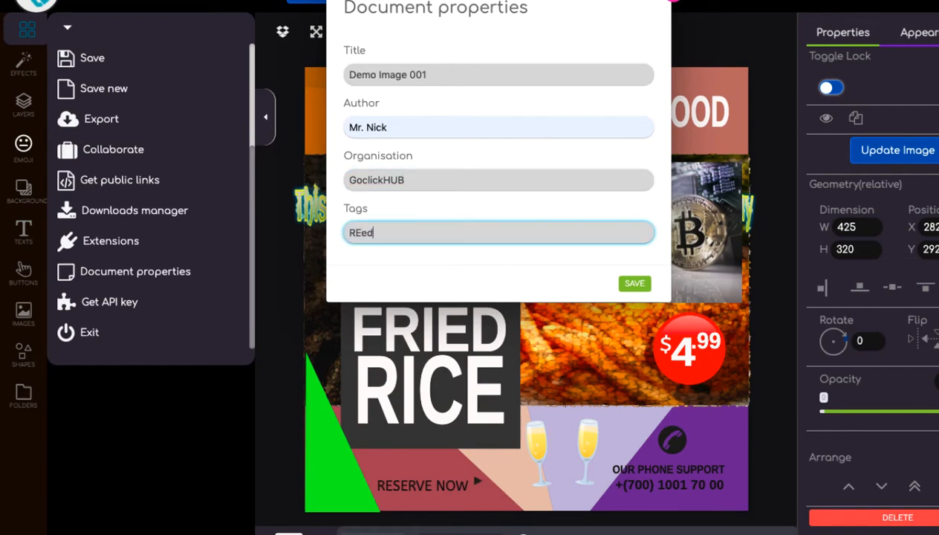
pyautogui.press('BackSpace')
pyautogui.press('BackSpace')
pyautogui.press('BackSpace')
pyautogui.write('ed')
pyautogui.click(633, 283)
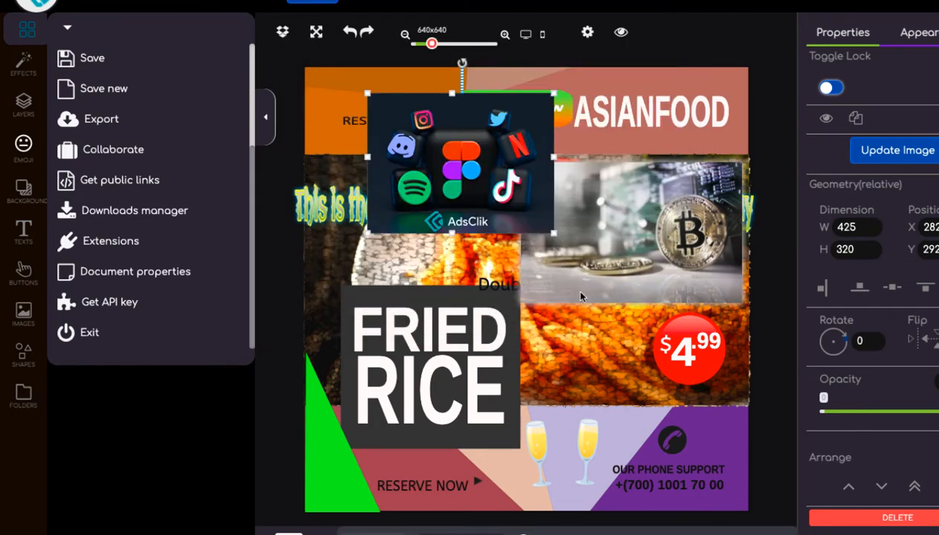
pyautogui.click(777, 150)
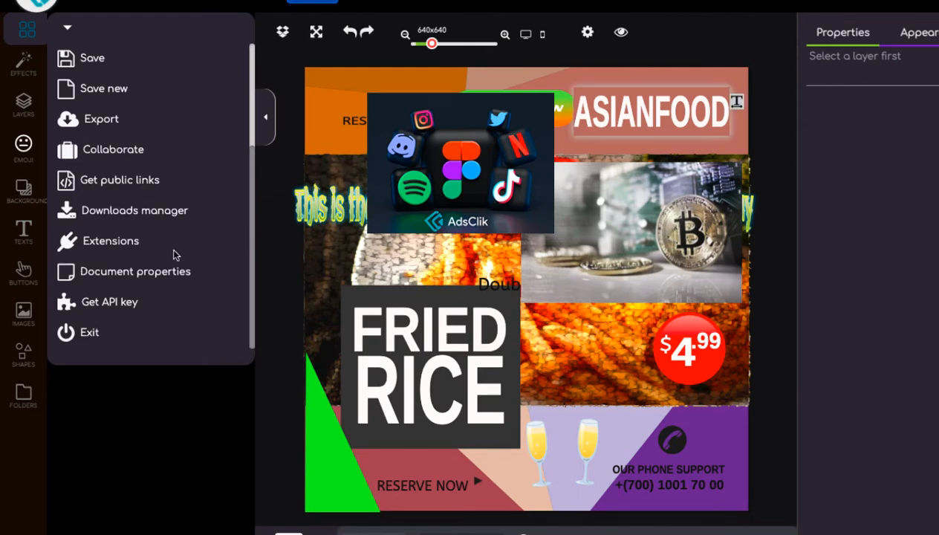
# Display the project's API key, close it again, and collapse the project menu panel
pyautogui.click(103, 308)
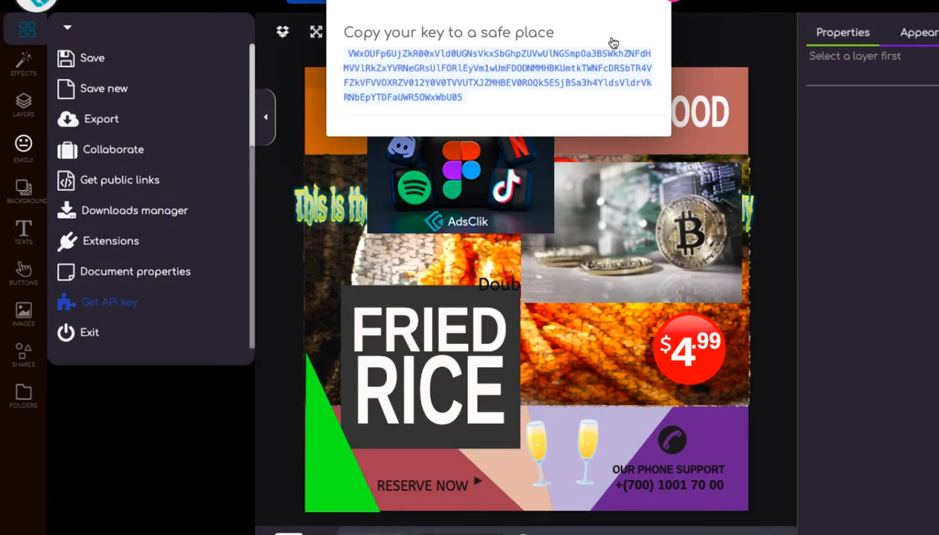
pyautogui.click(665, 3)
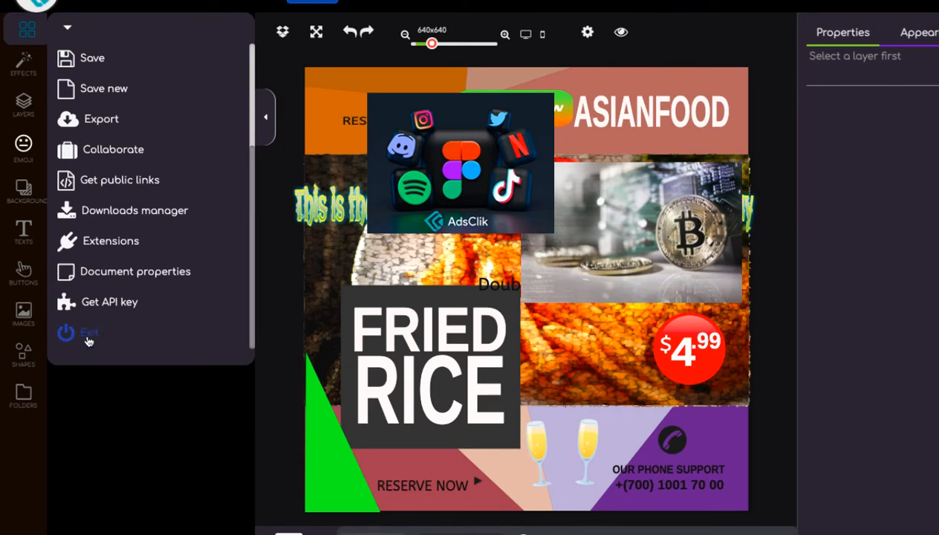
pyautogui.scroll(2, 107, 214)
pyautogui.scroll(-2, 107, 214)
pyautogui.click(266, 119)
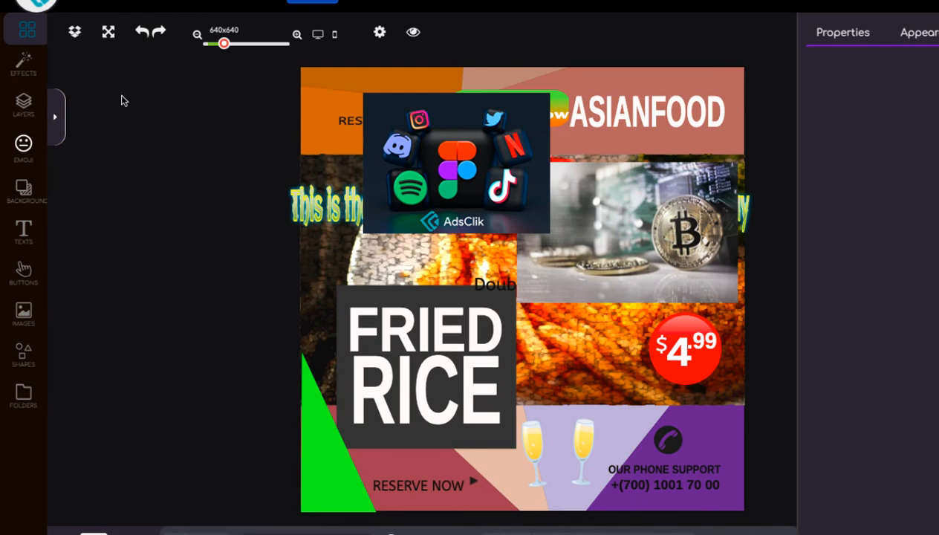
# Check the Dropbox options for connecting an account and syncing, and close them
pyautogui.click(76, 34)
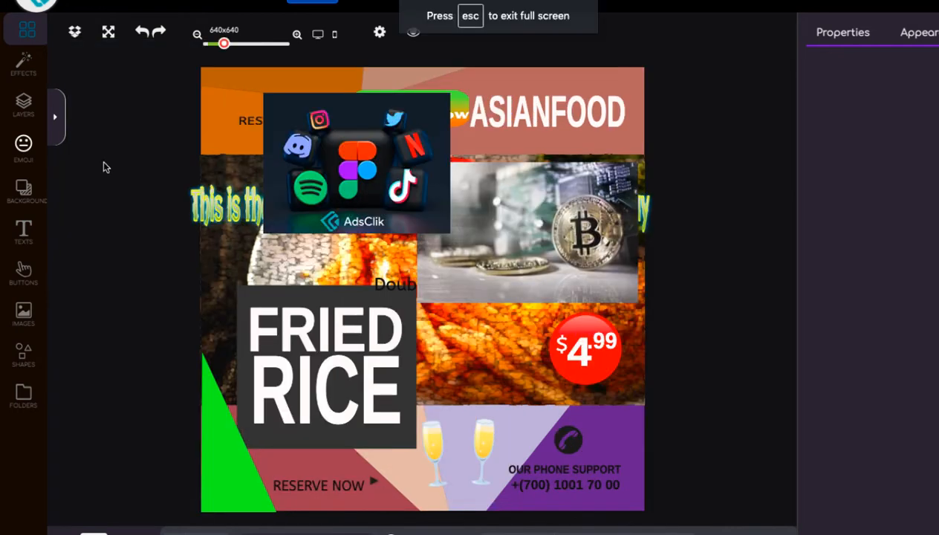
pyautogui.click(75, 32)
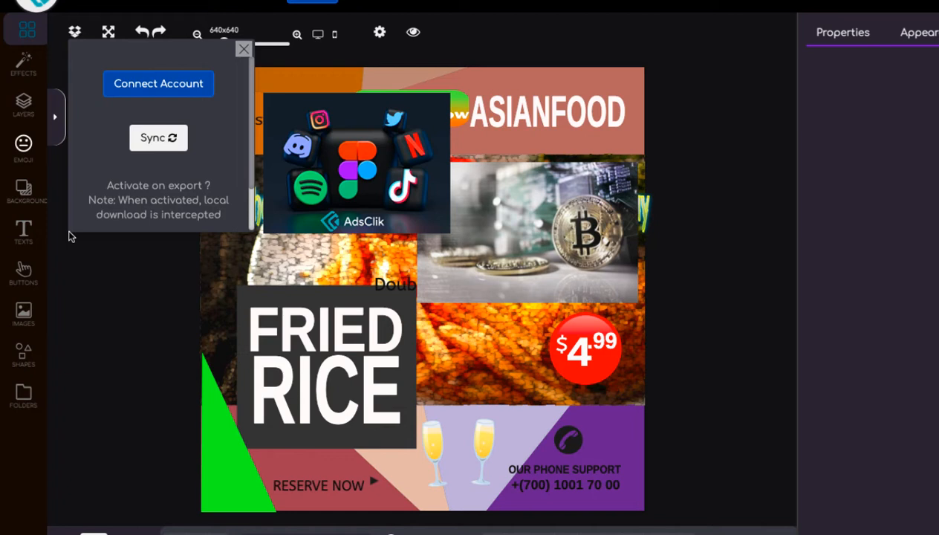
pyautogui.click(140, 138)
pyautogui.click(244, 49)
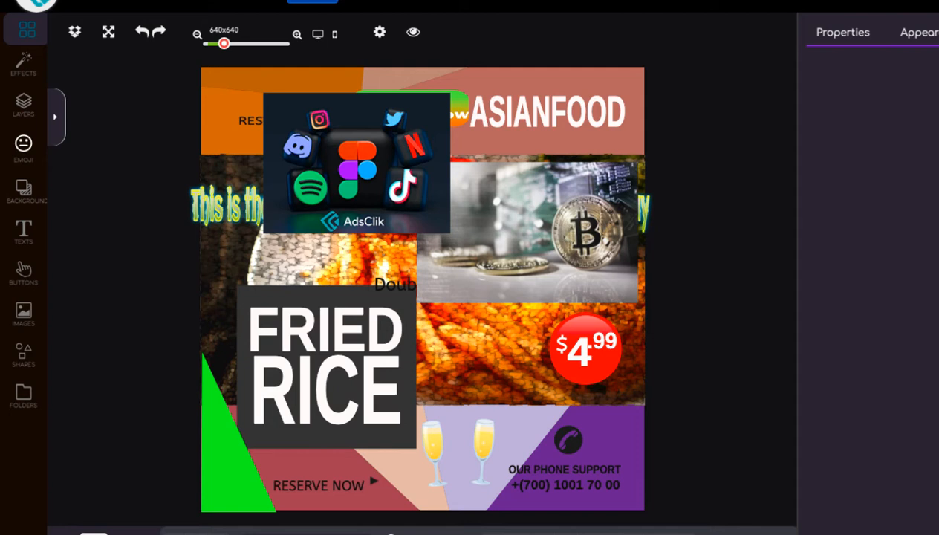
# Expand the animation timeline, look through its layers, and select the "This is the Best Image Animation tool" text layer
pyautogui.click(93, 532)
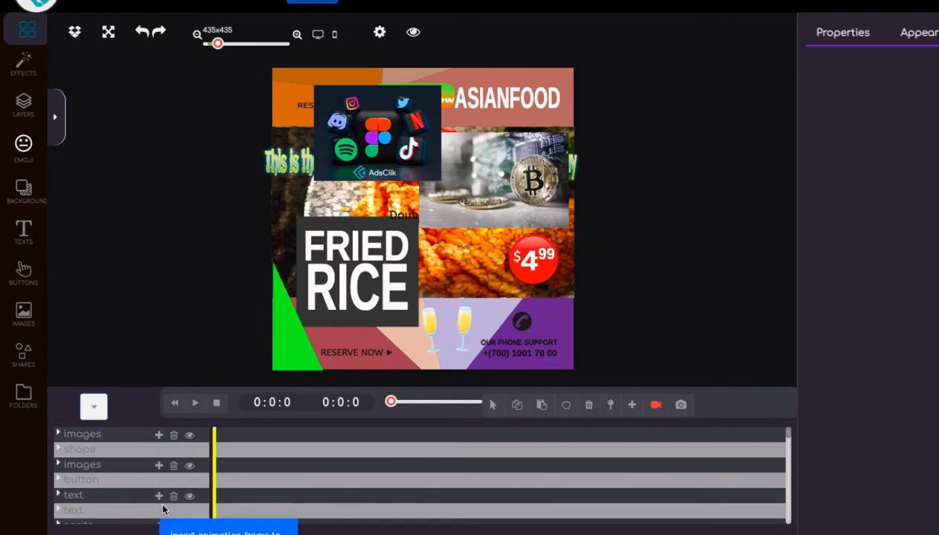
pyautogui.scroll(-2, 216, 459)
pyautogui.scroll(1, 216, 458)
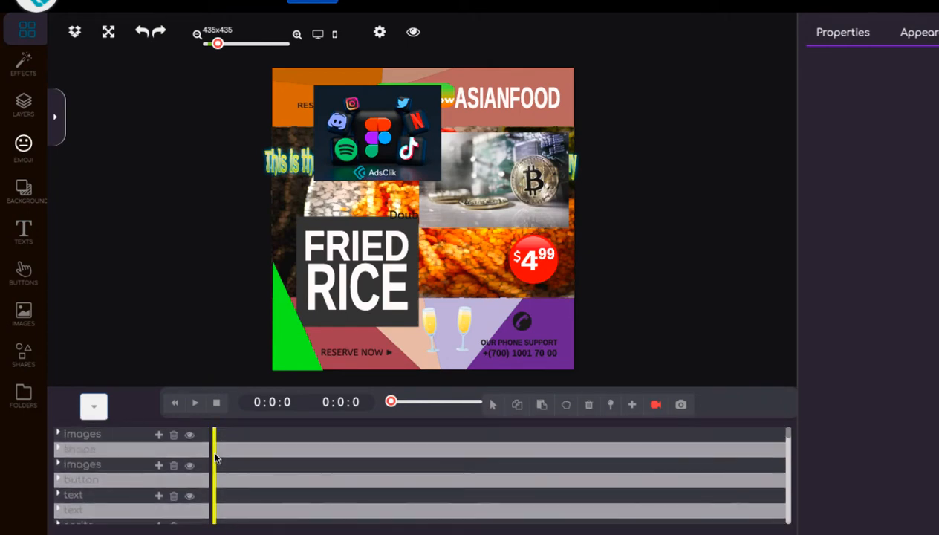
pyautogui.scroll(-2, 215, 458)
pyautogui.scroll(2, 216, 458)
pyautogui.click(92, 496)
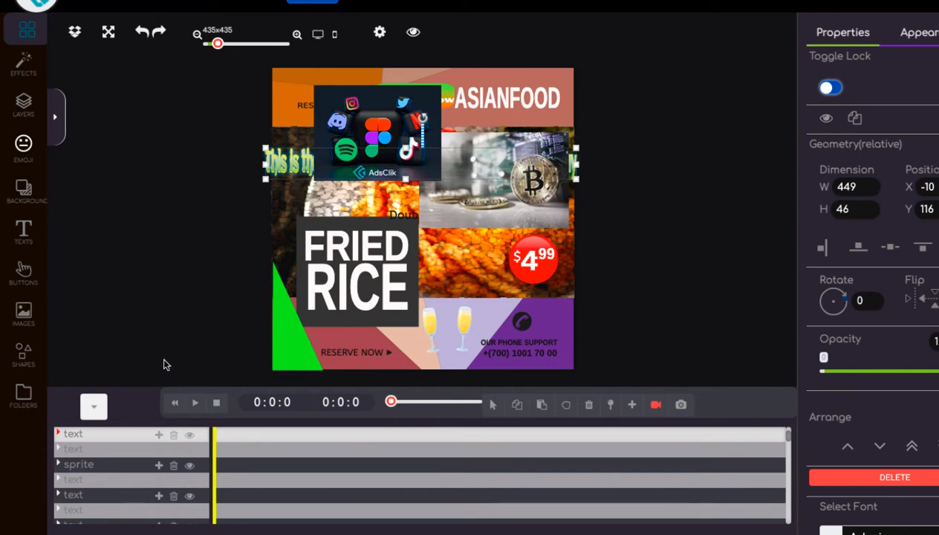
# Add a Slide right transition to the ASIANFOOD text layer, keeping the default reverse and opacity options
pyautogui.click(494, 98)
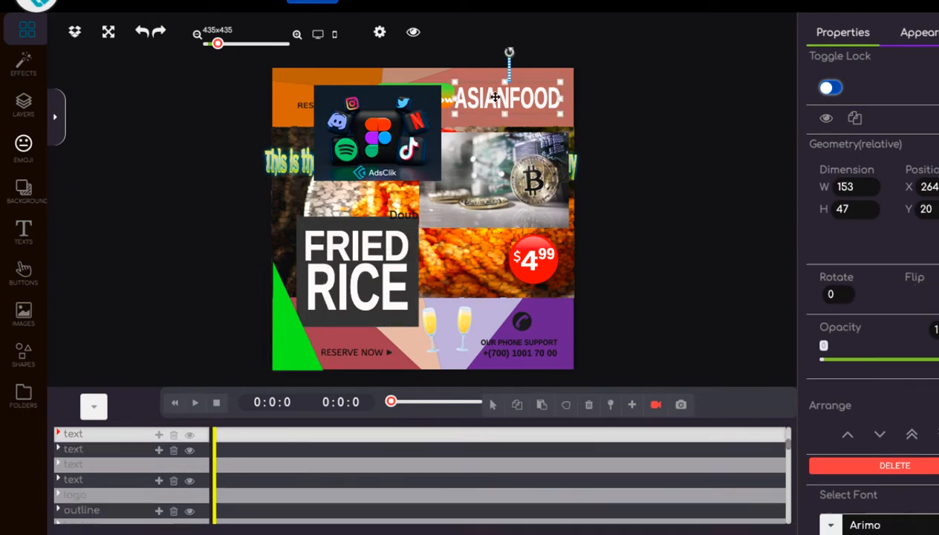
pyautogui.click(160, 434)
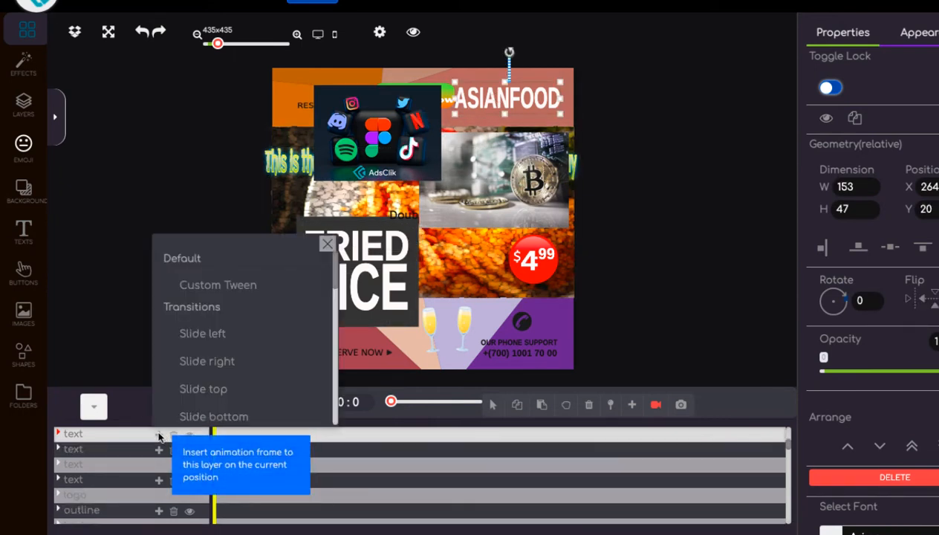
pyautogui.click(206, 361)
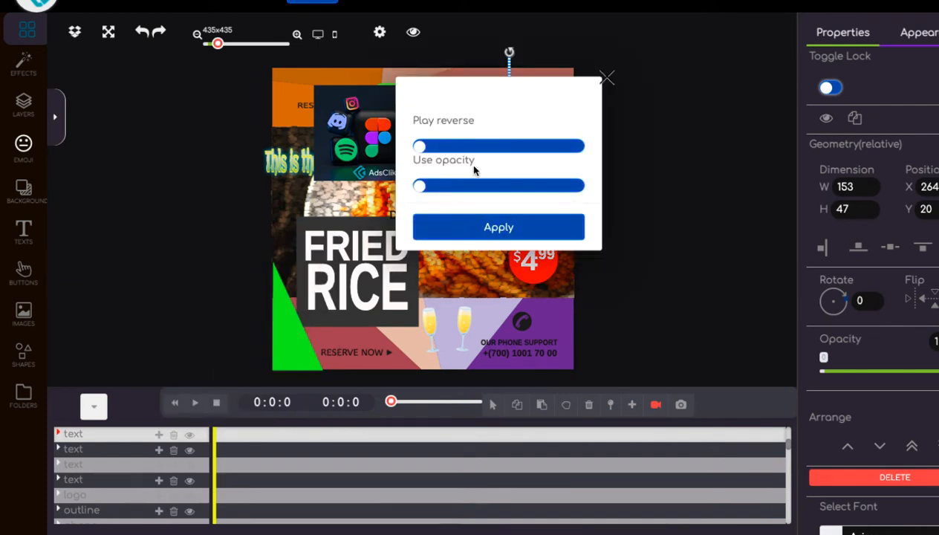
pyautogui.click(489, 227)
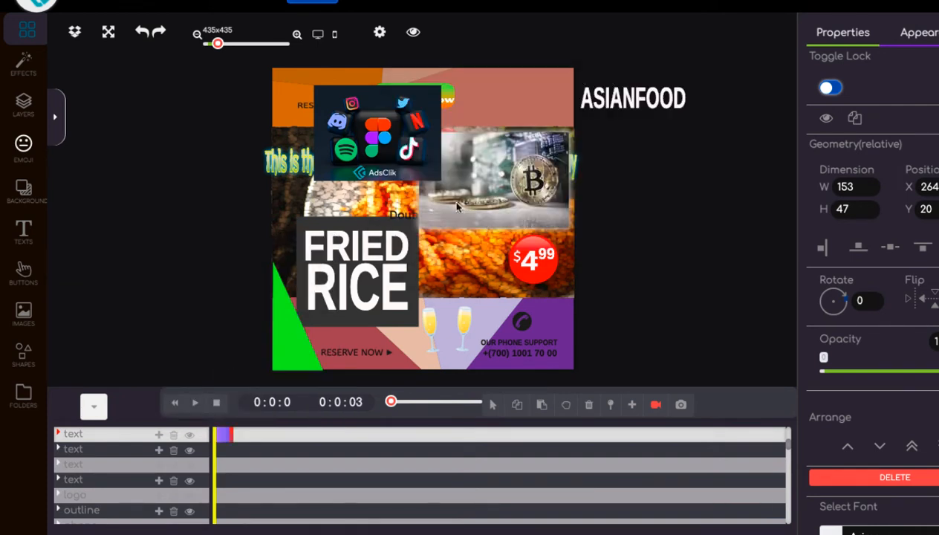
# Add a Slide left transition to the AdsClik image layer with the default options
pyautogui.click(402, 120)
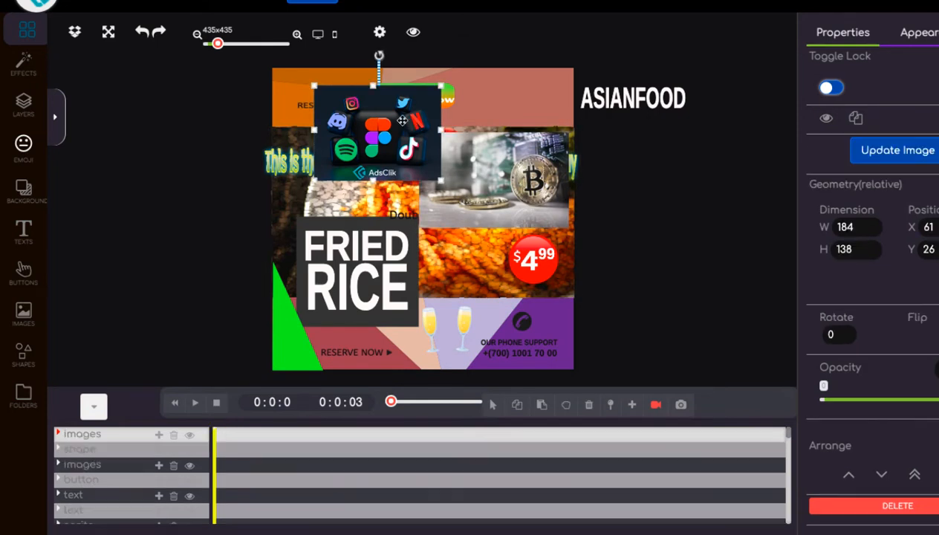
pyautogui.click(155, 436)
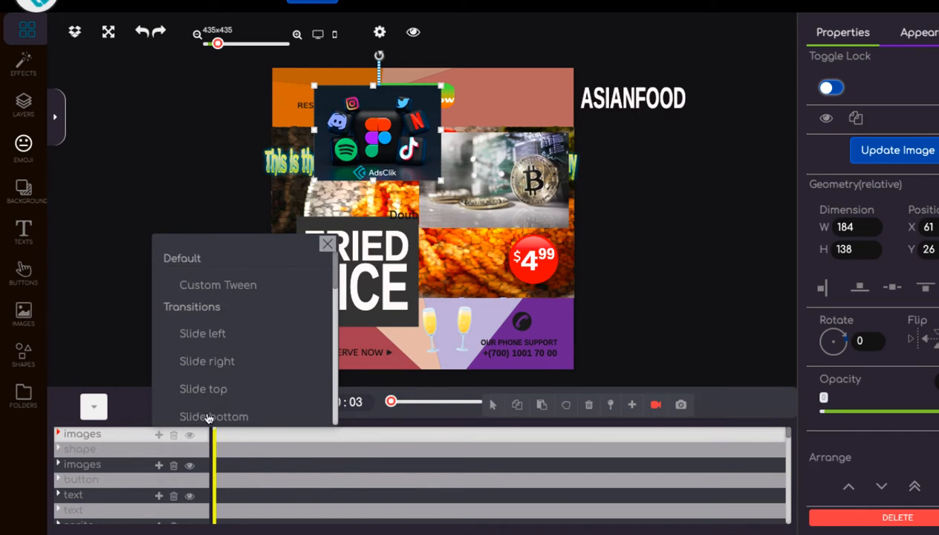
pyautogui.click(198, 338)
pyautogui.click(494, 230)
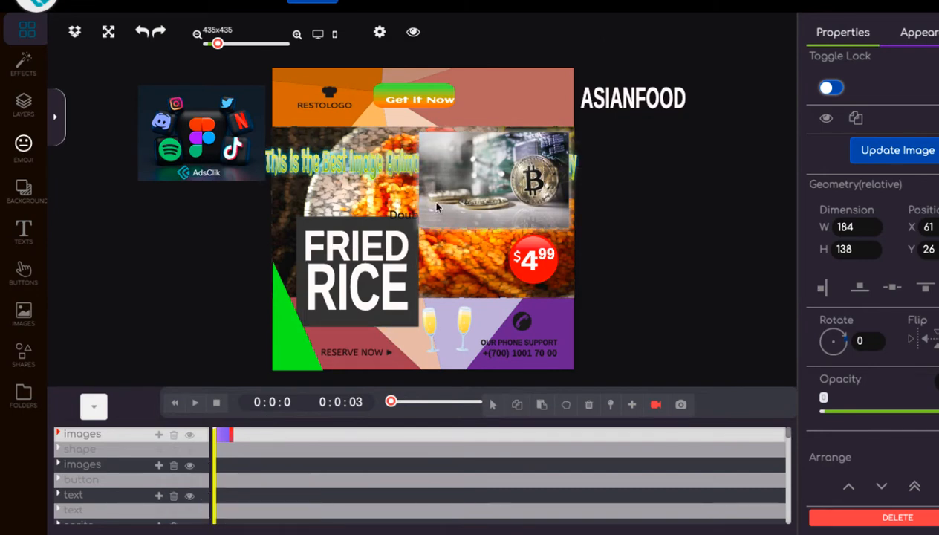
# Add a Newsflash transition to the large "4" in the red price badge with the default options
pyautogui.click(542, 255)
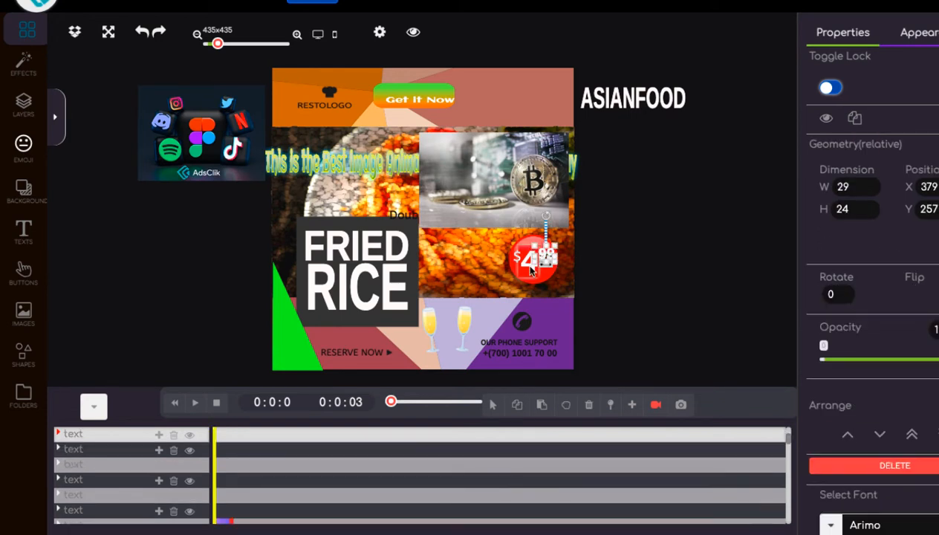
pyautogui.click(518, 272)
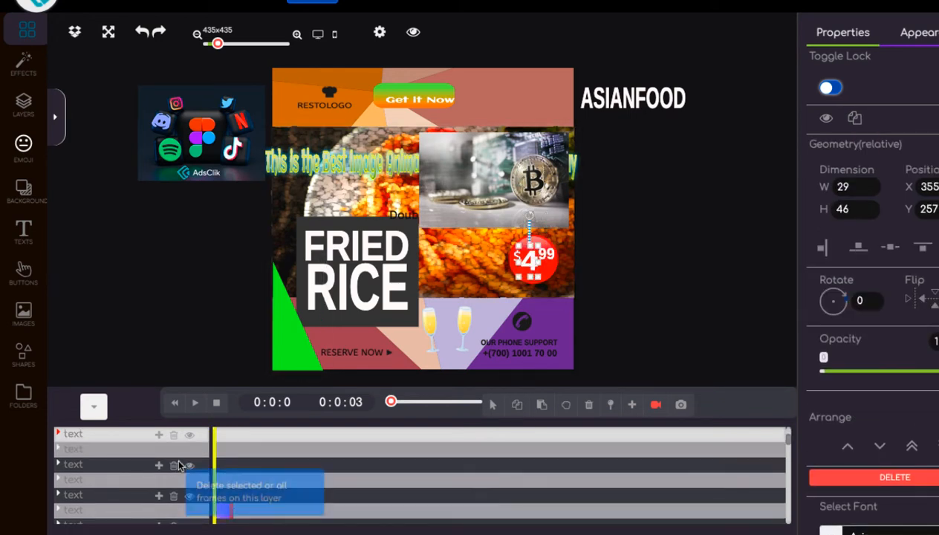
pyautogui.click(158, 436)
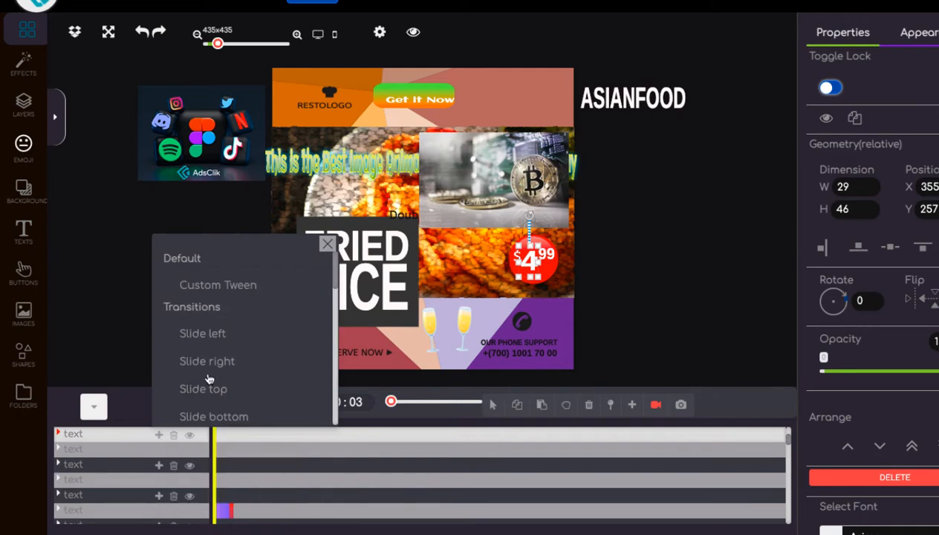
pyautogui.scroll(-4, 210, 379)
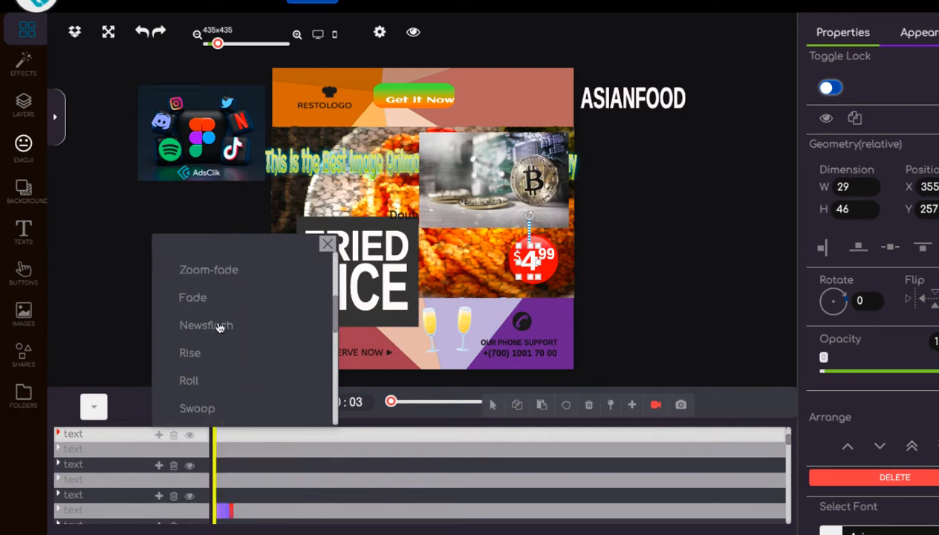
pyautogui.click(220, 327)
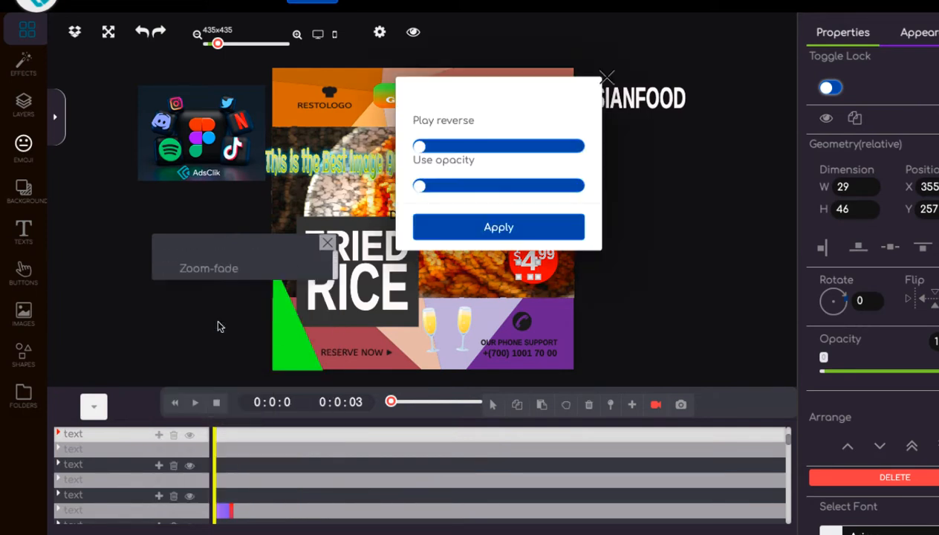
pyautogui.click(446, 228)
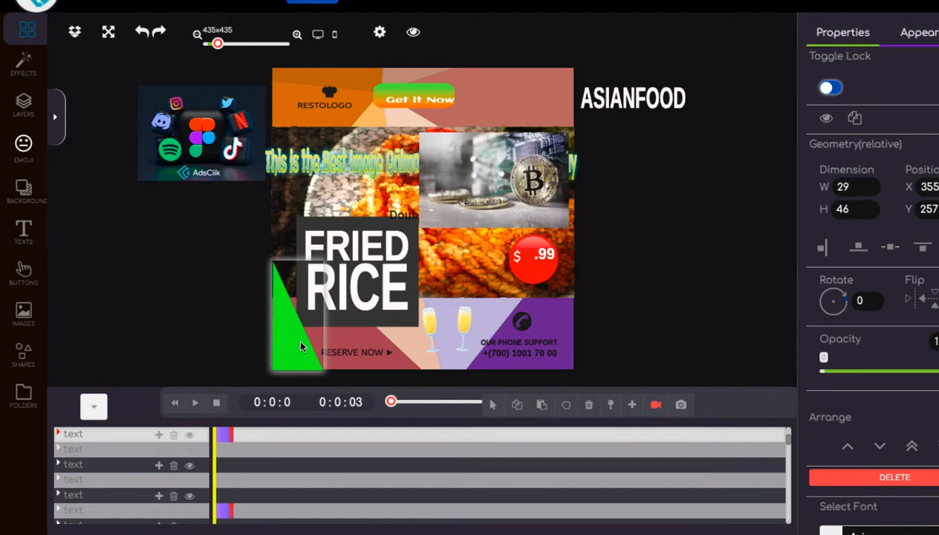
# Look through the available transitions, effects, path and lettering animations for another text layer, and close the list
pyautogui.click(160, 466)
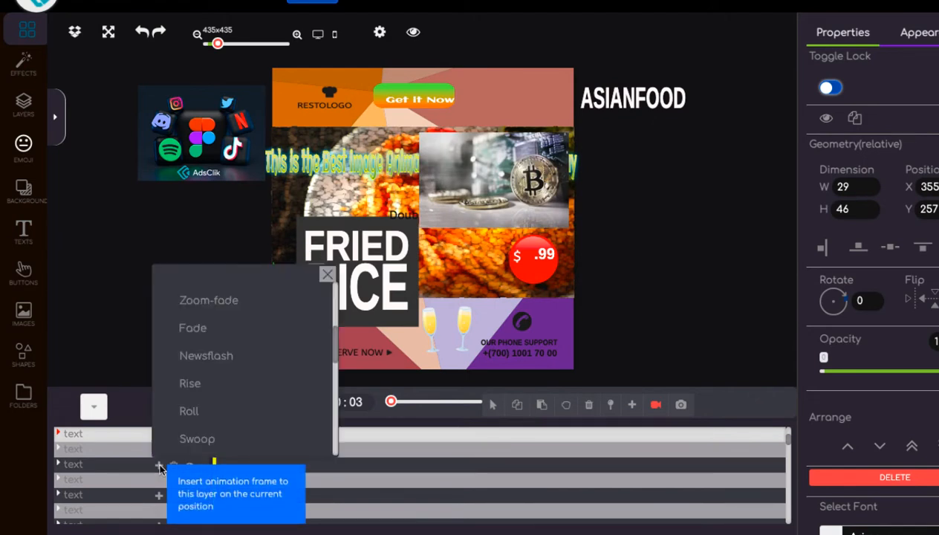
pyautogui.scroll(-5, 215, 368)
pyautogui.scroll(-4, 211, 383)
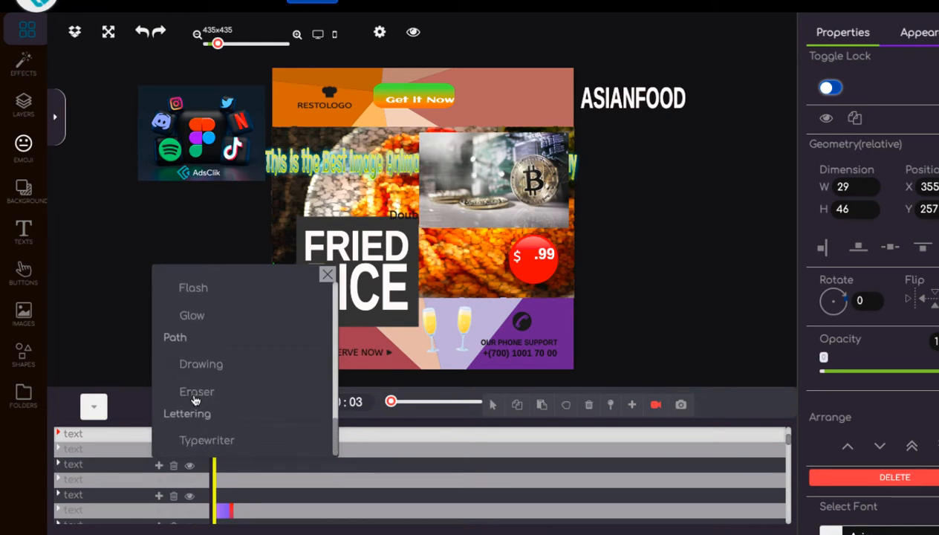
pyautogui.scroll(3, 196, 397)
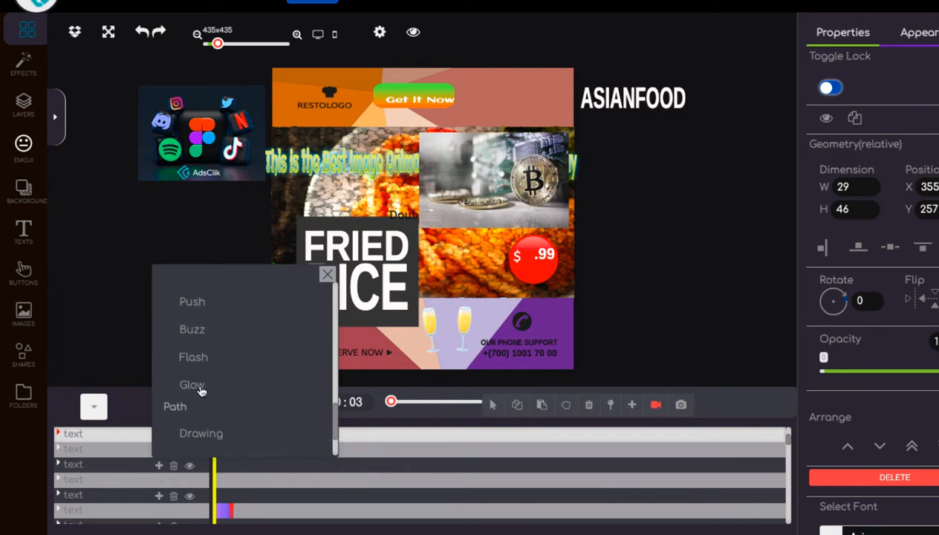
pyautogui.scroll(8, 191, 352)
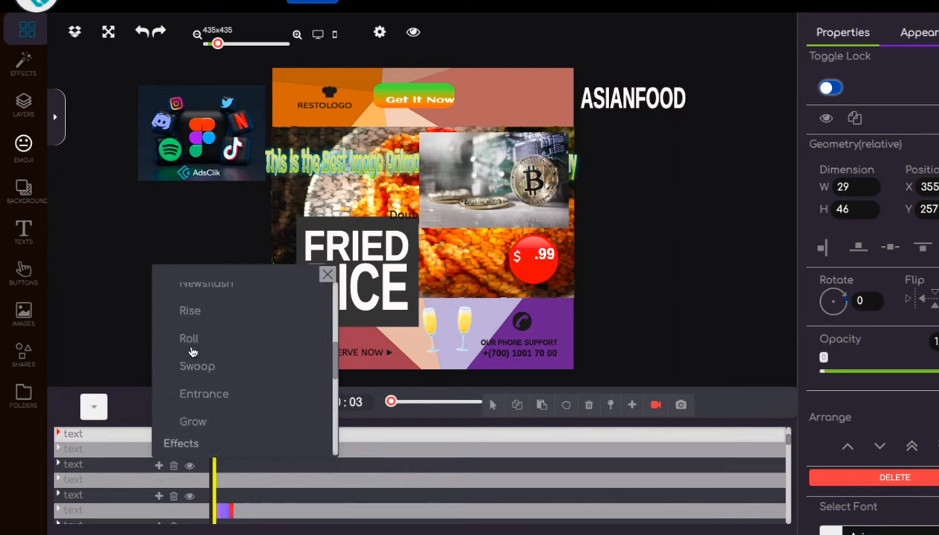
pyautogui.scroll(4, 202, 357)
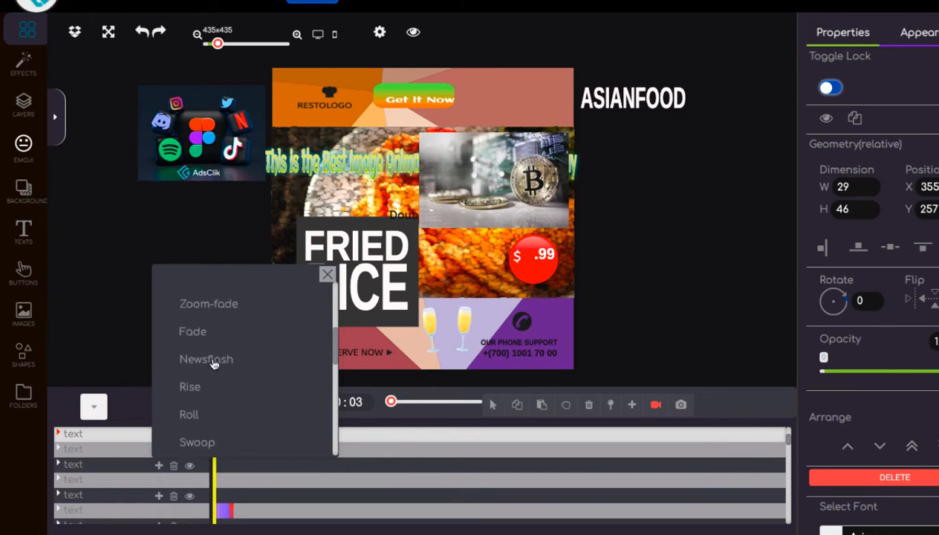
pyautogui.scroll(3, 214, 363)
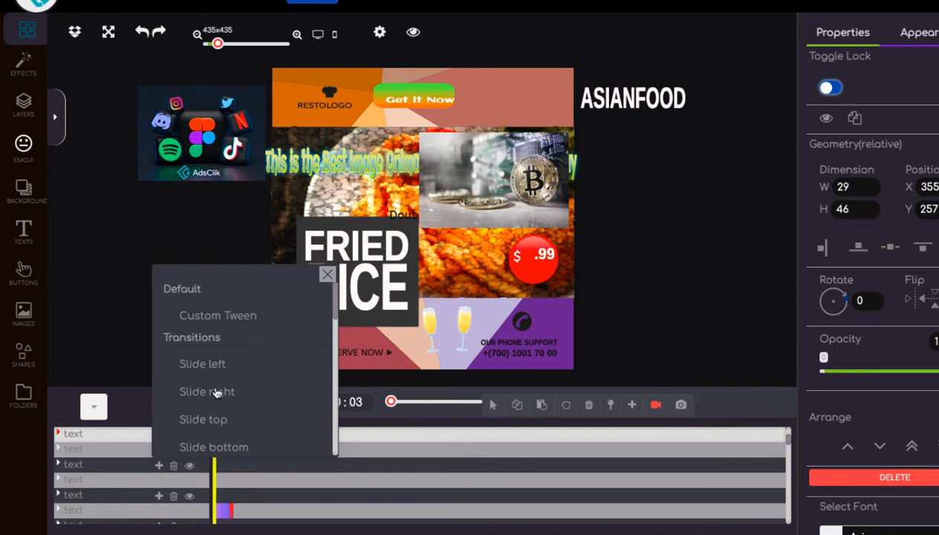
pyautogui.click(327, 275)
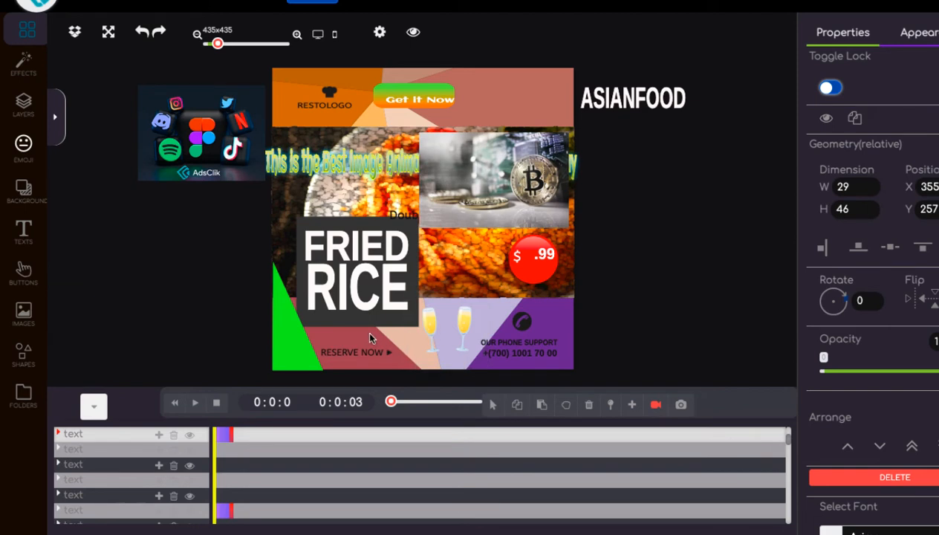
# Add a Swoop animation to the "This is the Best Image Animation tool" text layer and return the playhead to the timeline's start
pyautogui.click(343, 153)
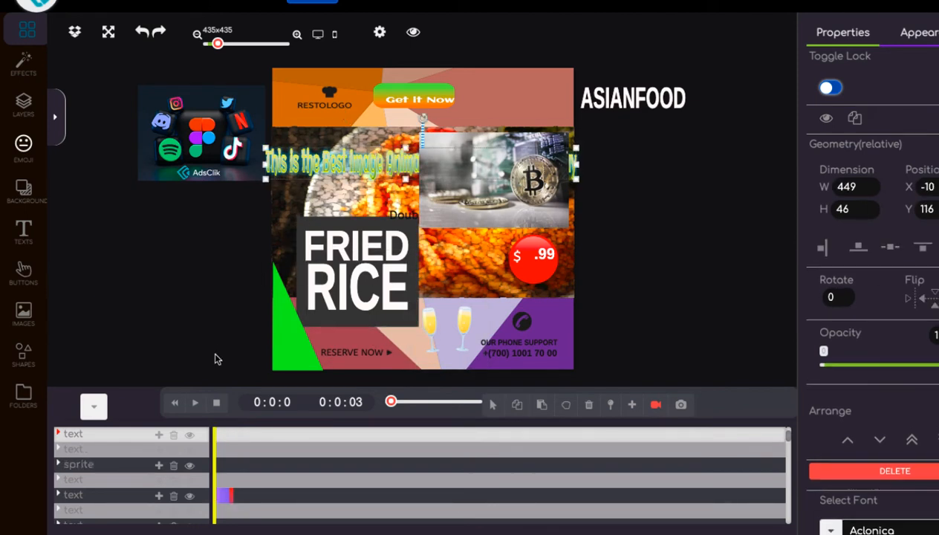
pyautogui.click(158, 433)
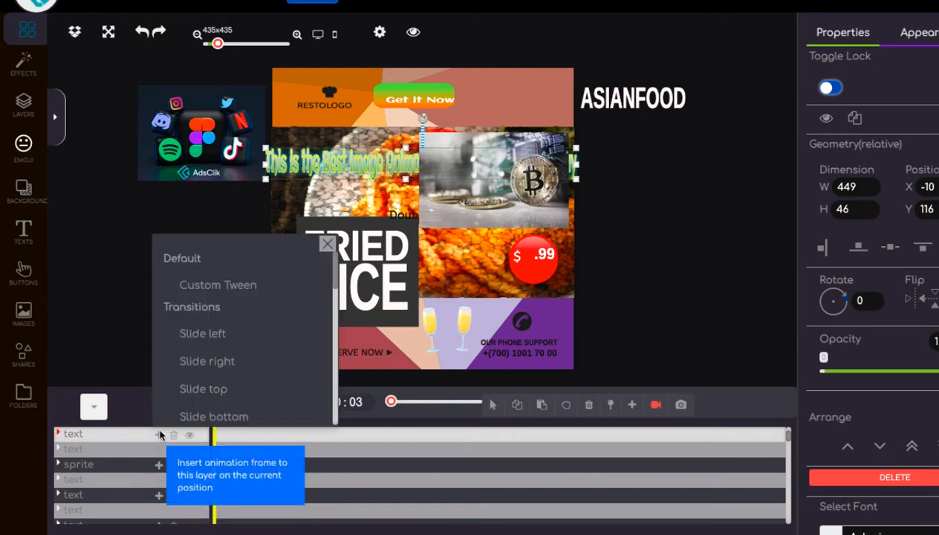
pyautogui.scroll(-2, 219, 361)
pyautogui.scroll(-5, 218, 362)
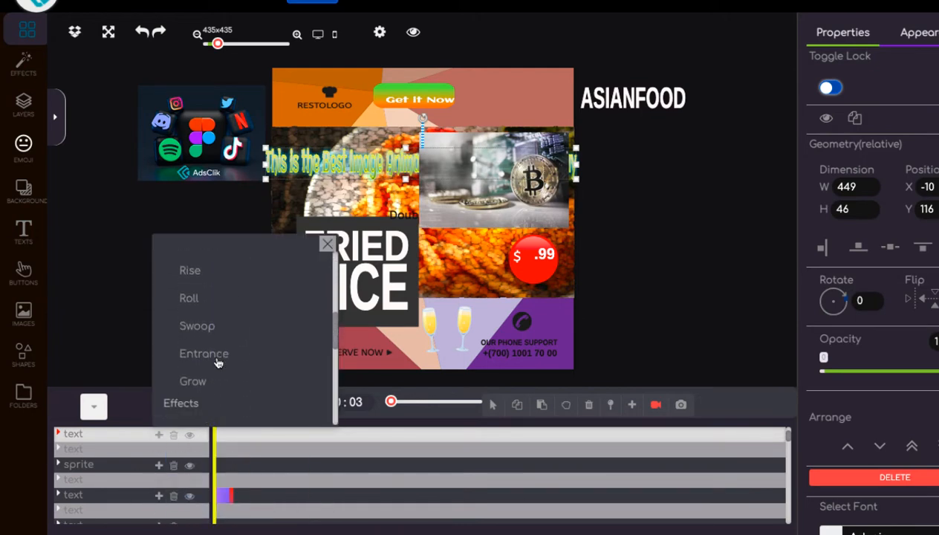
pyautogui.scroll(1, 218, 363)
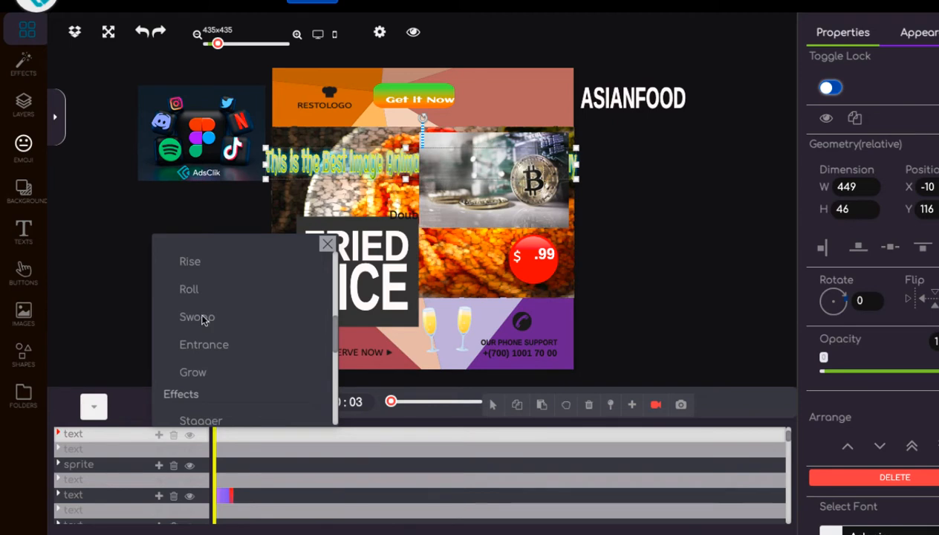
pyautogui.click(196, 317)
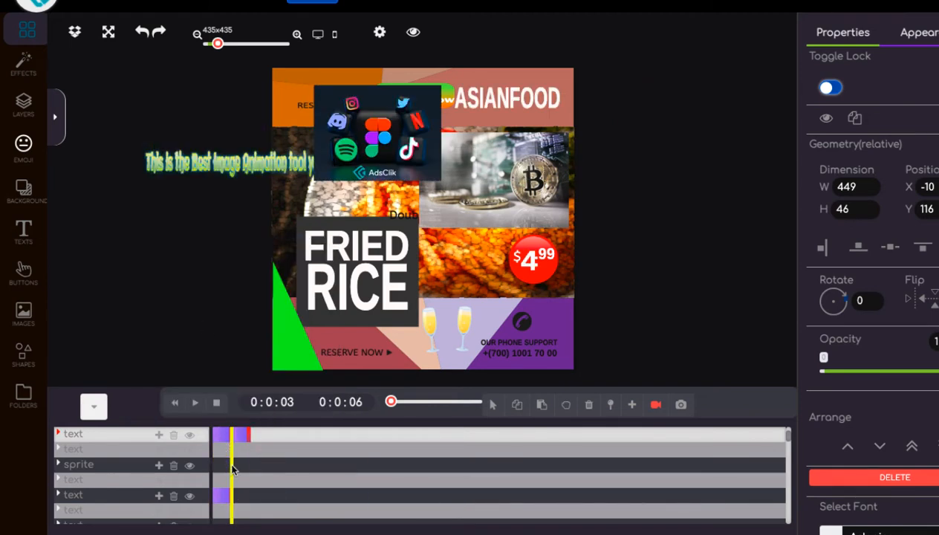
pyautogui.moveTo(232, 469); pyautogui.dragTo(214, 473)
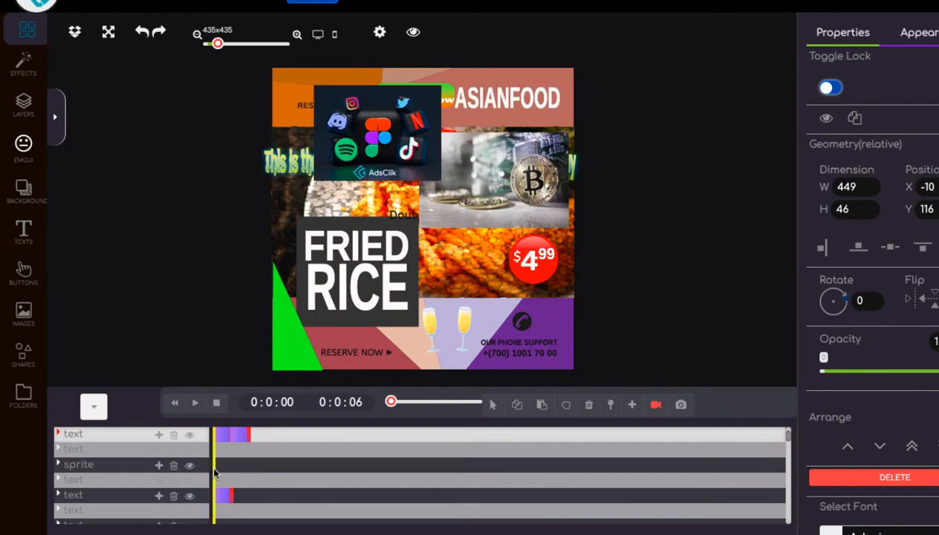
# Play the banner animation, browse the transitions and effects for the "This is the Best Image Animation tool" layer, and replay from the timeline's start
pyautogui.click(194, 402)
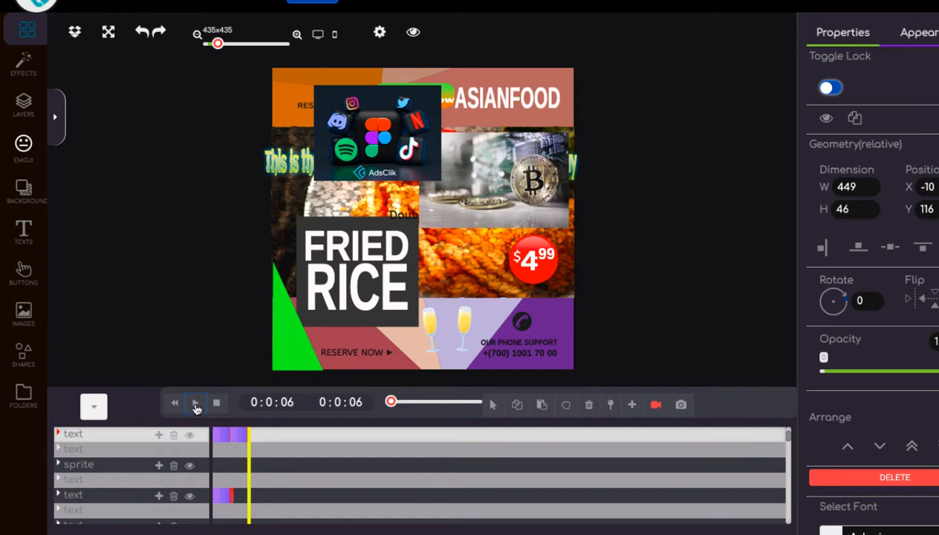
pyautogui.click(159, 441)
pyautogui.scroll(-6, 229, 342)
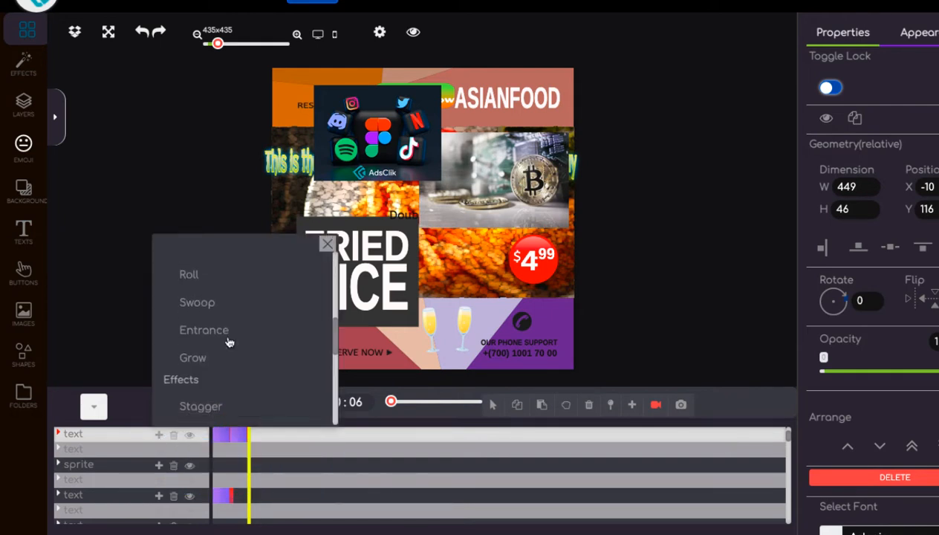
pyautogui.scroll(-10, 228, 342)
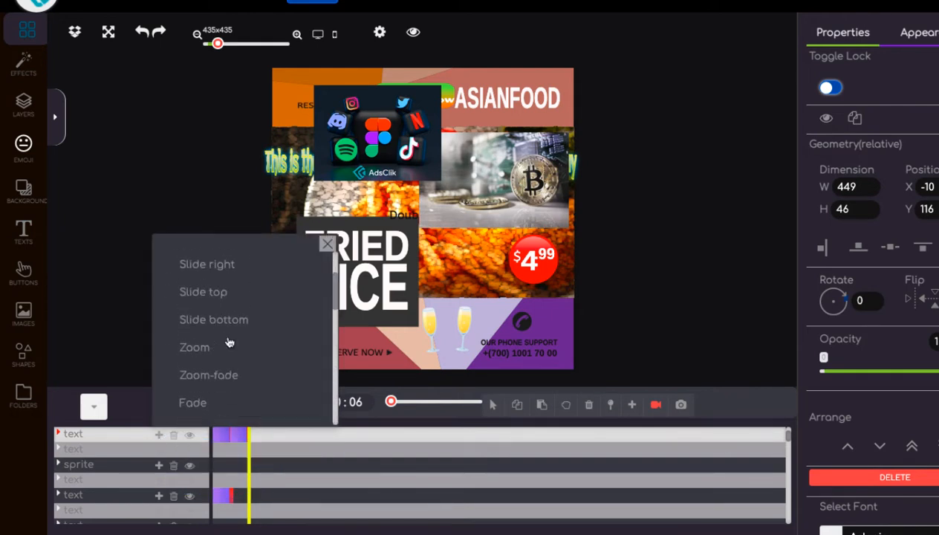
pyautogui.click(326, 245)
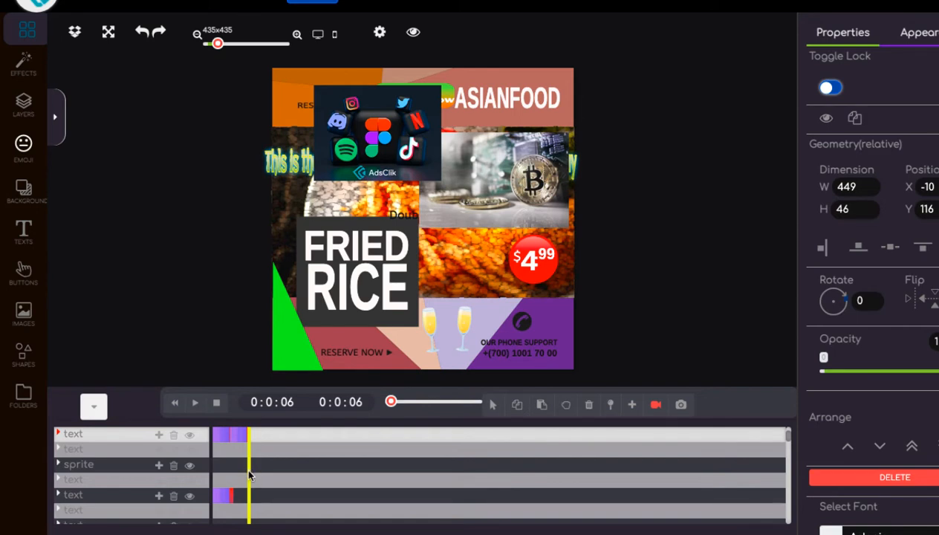
pyautogui.moveTo(250, 476); pyautogui.dragTo(213, 476)
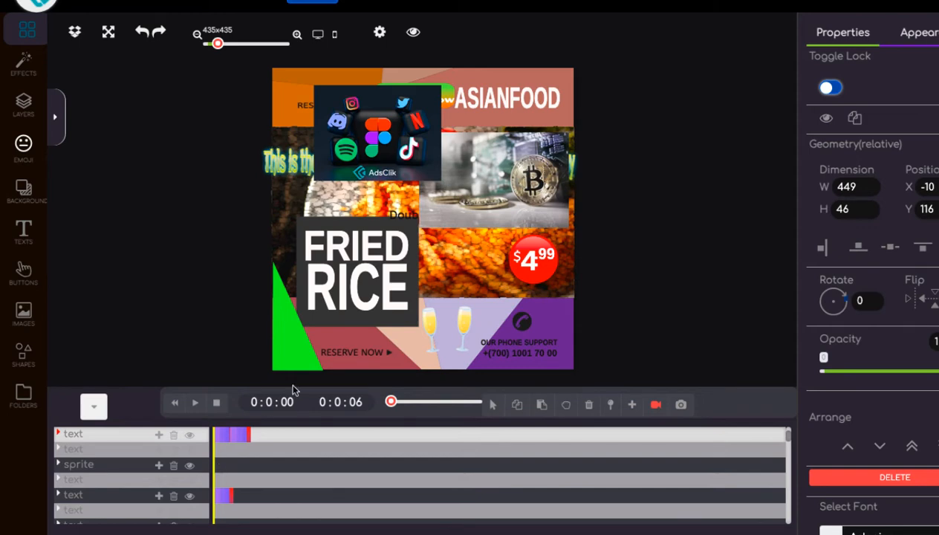
pyautogui.click(195, 402)
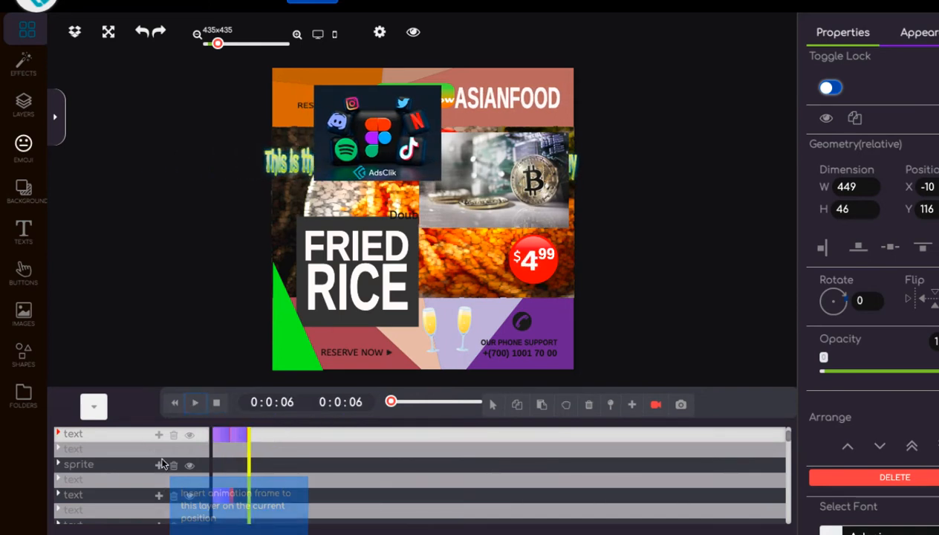
pyautogui.click(159, 496)
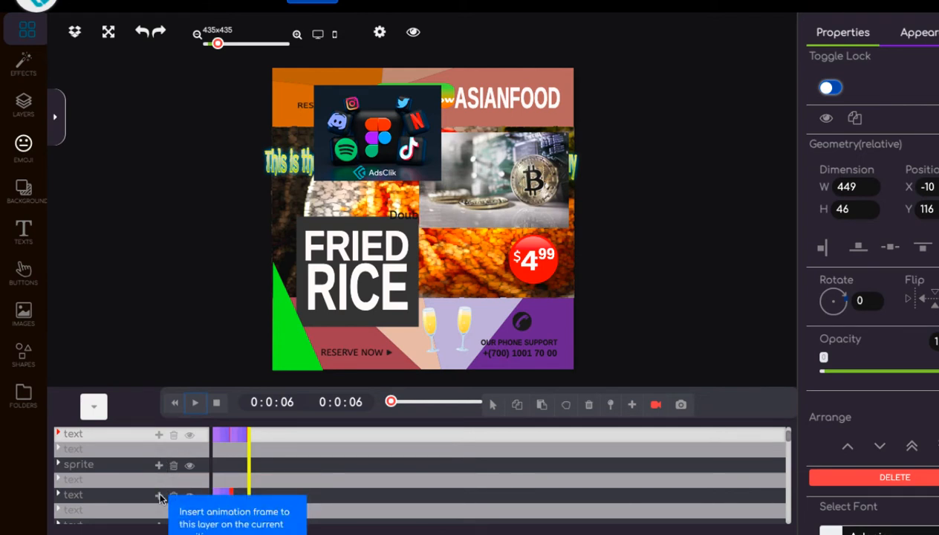
# Add an Entrance transition to the "RICE" text layer at 0:0:06 with the default options
pyautogui.click(370, 261)
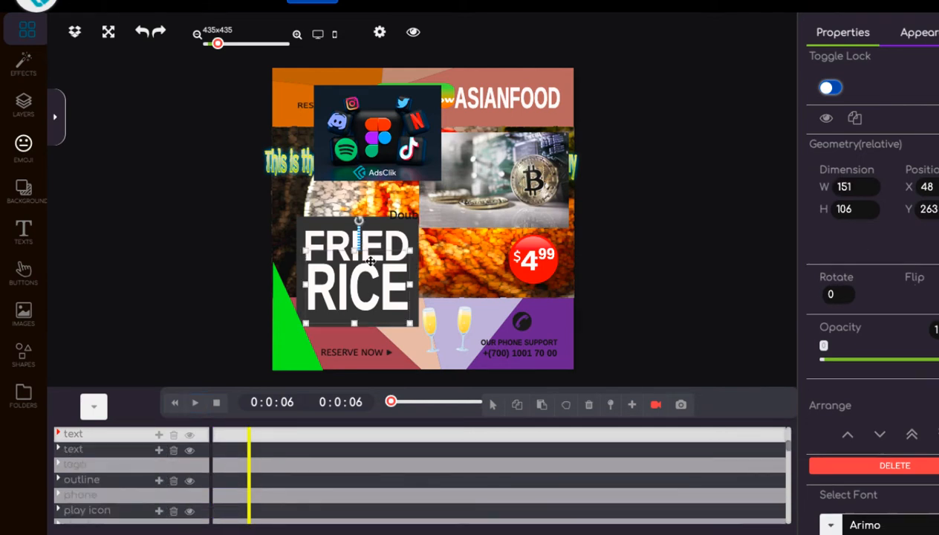
pyautogui.click(159, 437)
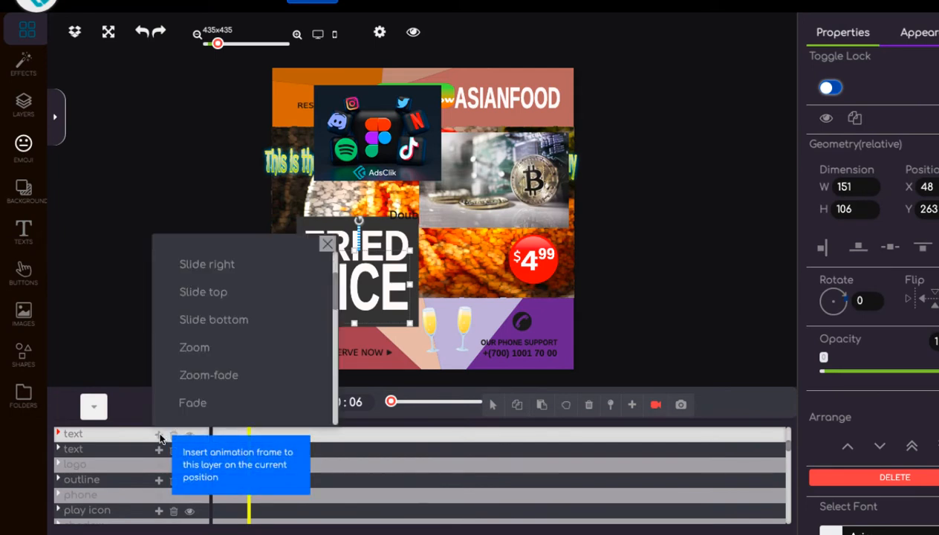
pyautogui.scroll(-2, 239, 345)
pyautogui.scroll(-3, 239, 360)
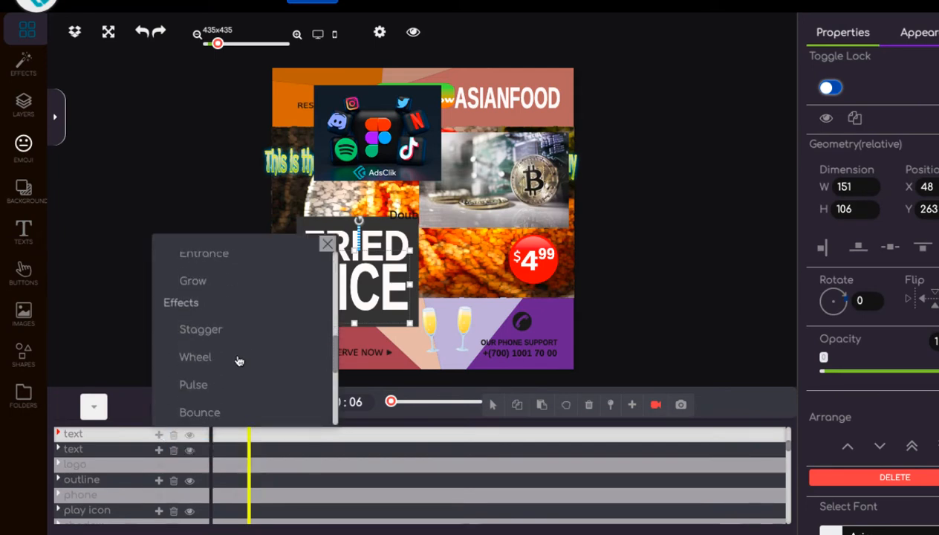
pyautogui.scroll(2, 239, 360)
pyautogui.scroll(-1, 239, 360)
pyautogui.scroll(-2, 239, 361)
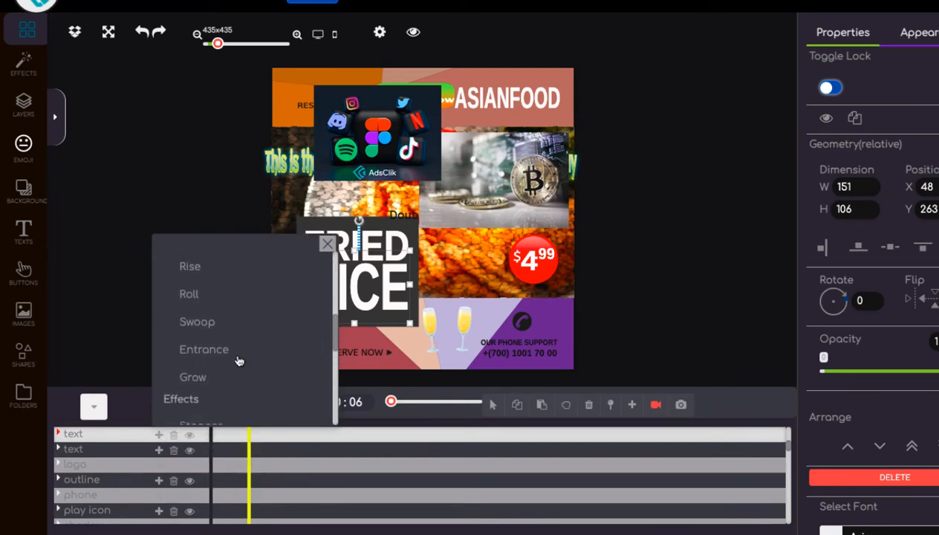
pyautogui.click(214, 340)
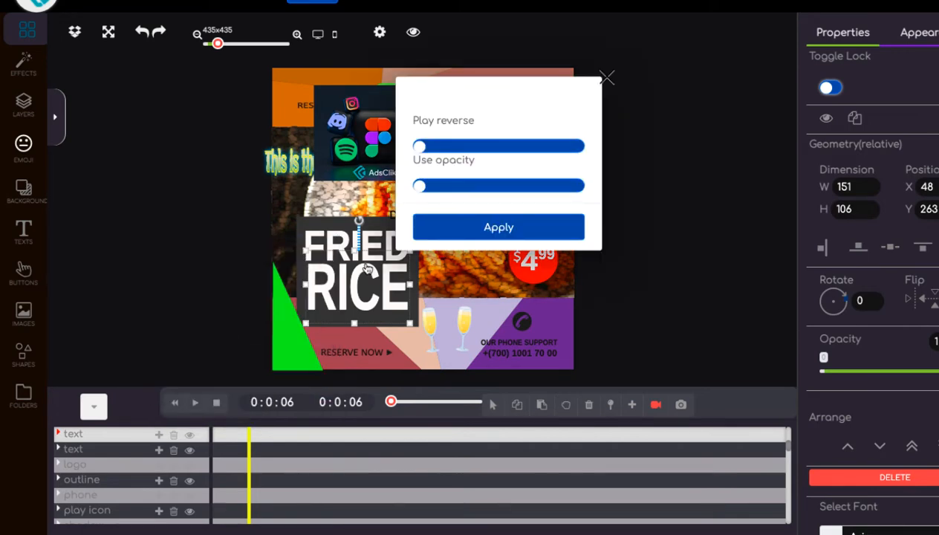
pyautogui.click(478, 227)
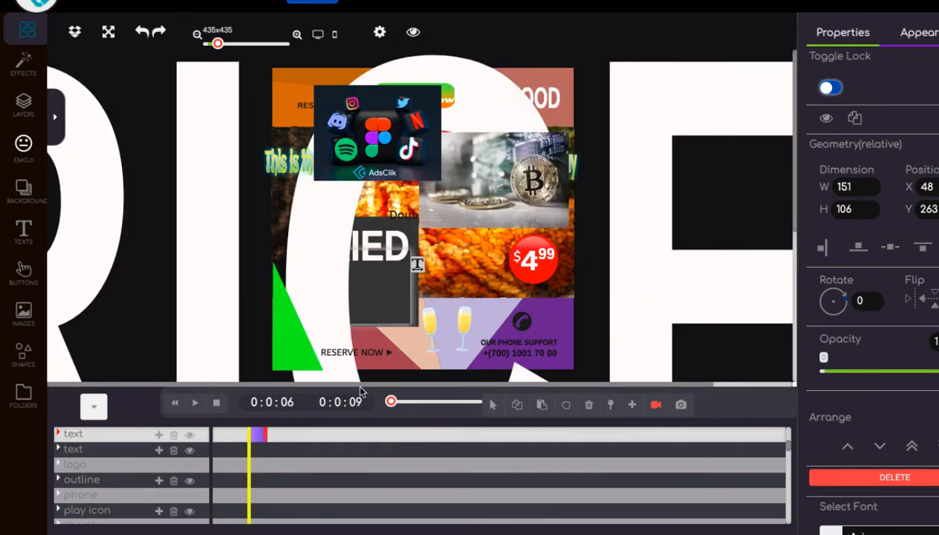
# Preview the "RICE" text's transition, and replay the whole banner animation from the timeline's start
pyautogui.click(195, 405)
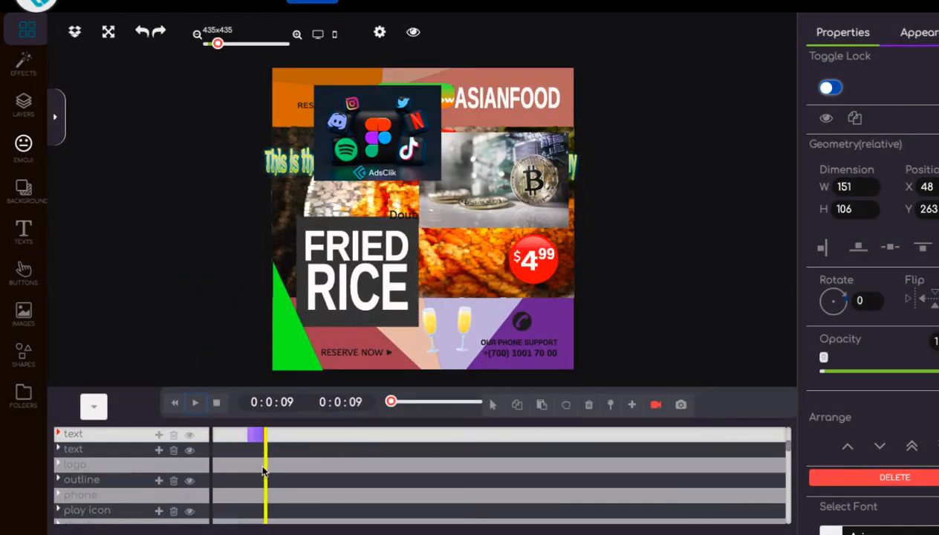
pyautogui.moveTo(265, 472); pyautogui.dragTo(205, 462)
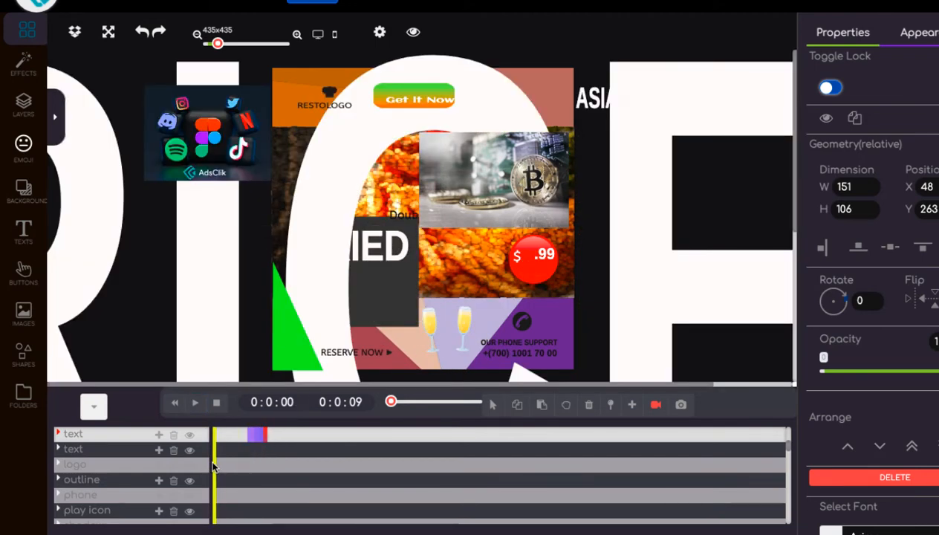
pyautogui.click(193, 403)
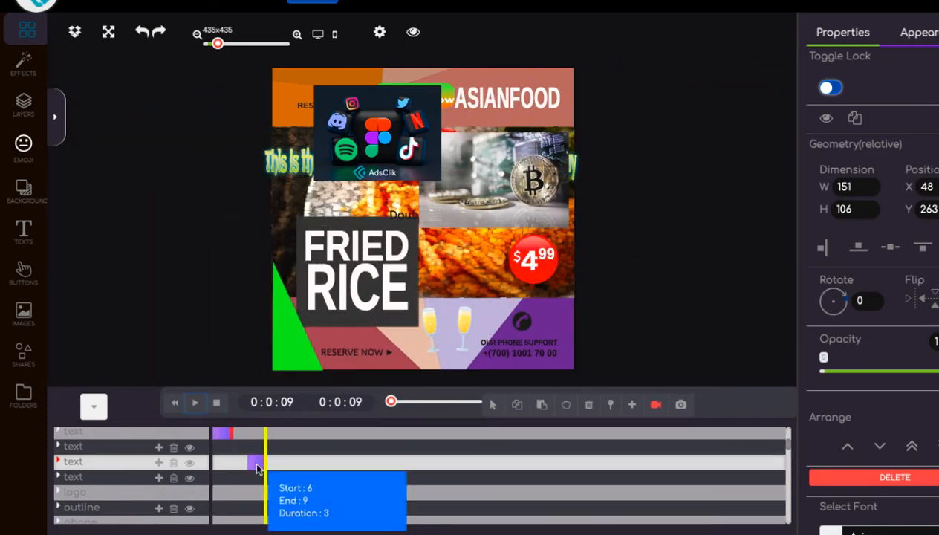
# Move the "RICE" layer's animation block to the timeline's start, preview the animation, and return the playhead to 0:0:00
pyautogui.moveTo(256, 464); pyautogui.dragTo(223, 466)
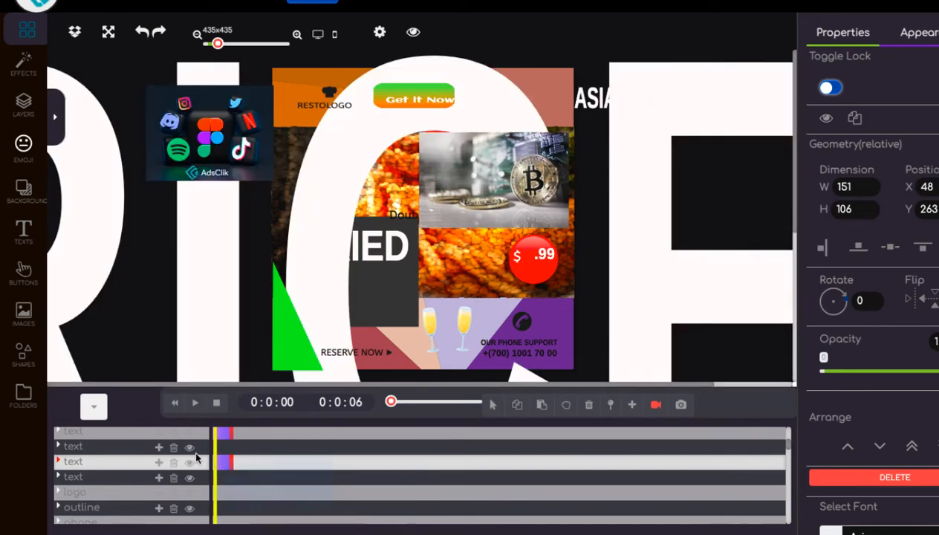
pyautogui.click(199, 404)
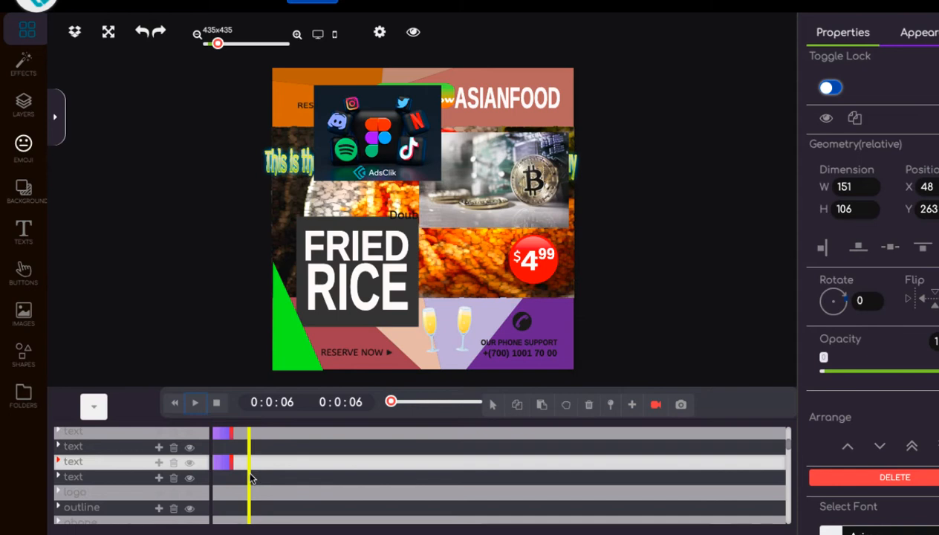
pyautogui.moveTo(250, 479); pyautogui.dragTo(216, 476)
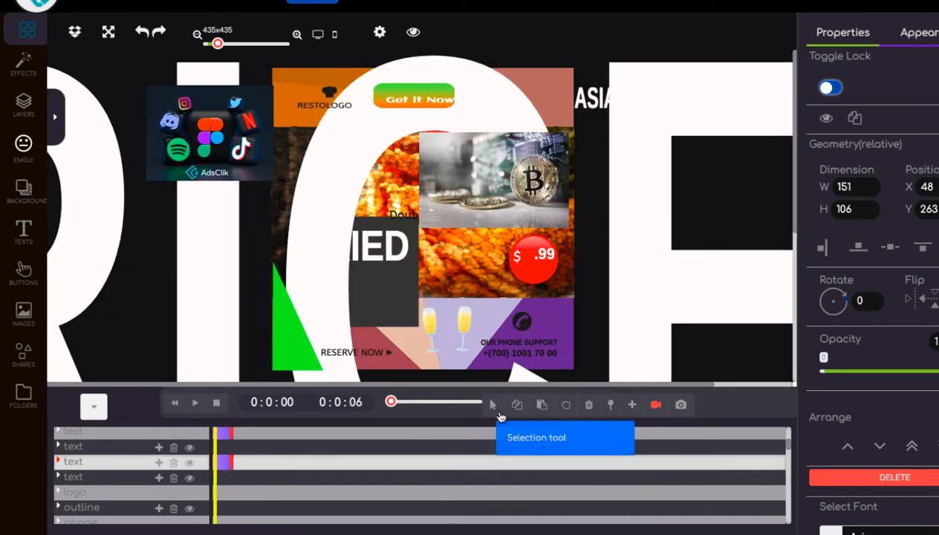
# Activate the timeline's Selection tool, and select and deselect the "RICE" layer's animation frames
pyautogui.click(493, 407)
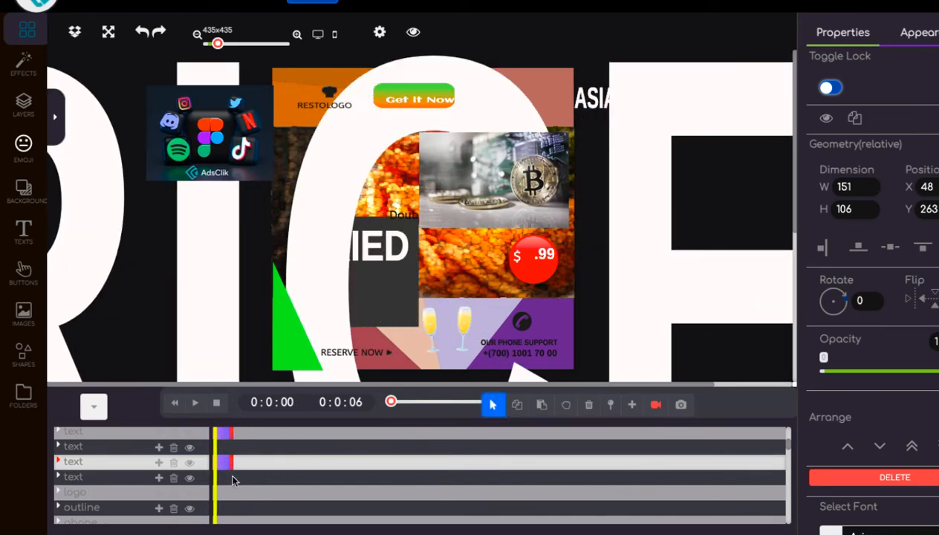
pyautogui.click(223, 468)
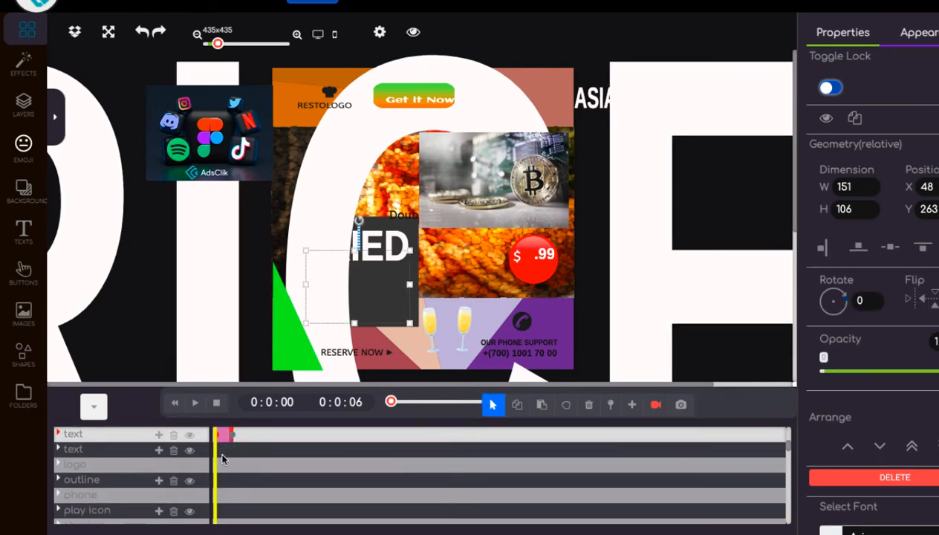
pyautogui.click(225, 435)
pyautogui.scroll(1, 233, 471)
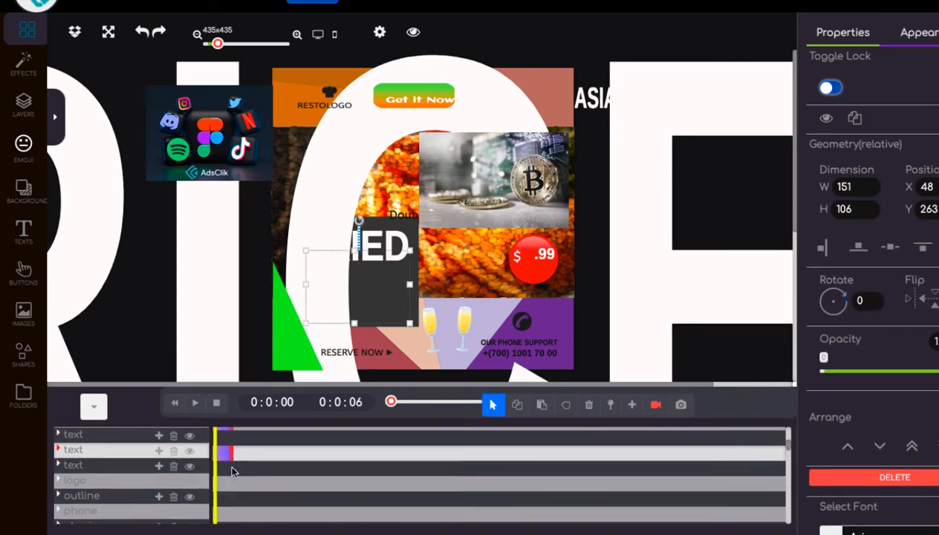
pyautogui.scroll(3, 231, 468)
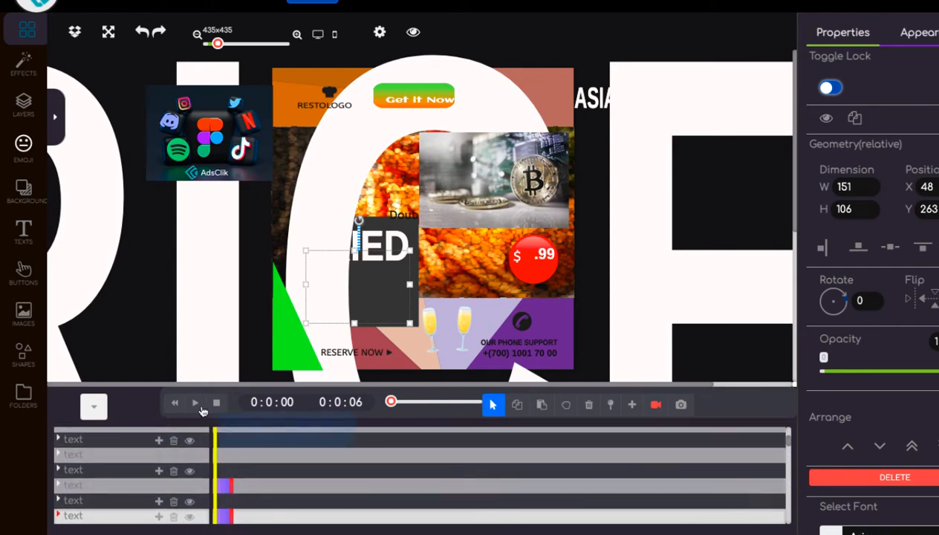
# Replay the banner animation several times and try to paste copied frames at 0:0:06
pyautogui.click(197, 404)
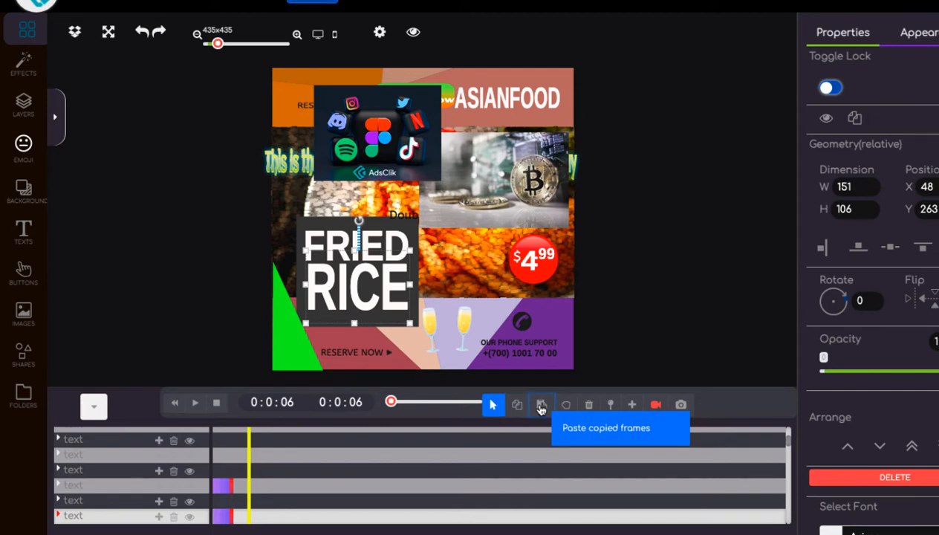
pyautogui.click(540, 407)
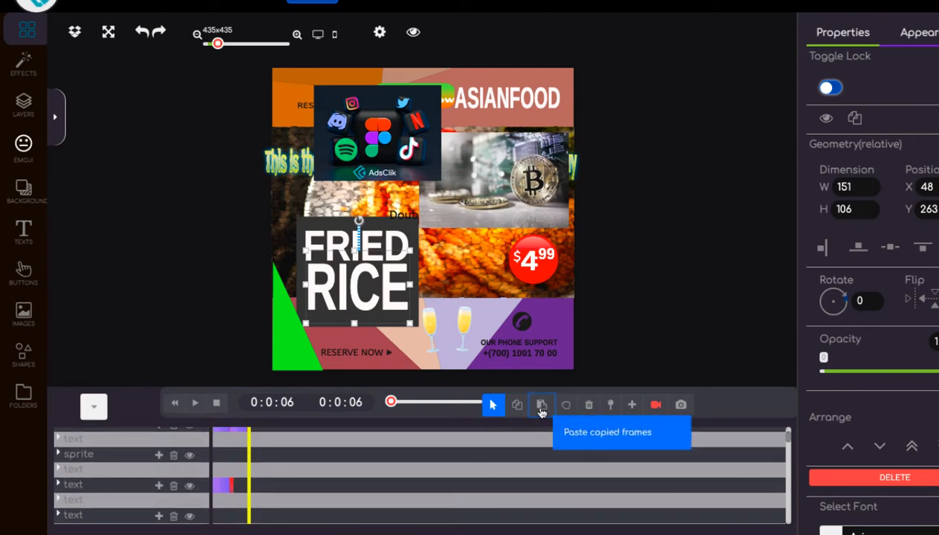
pyautogui.click(196, 404)
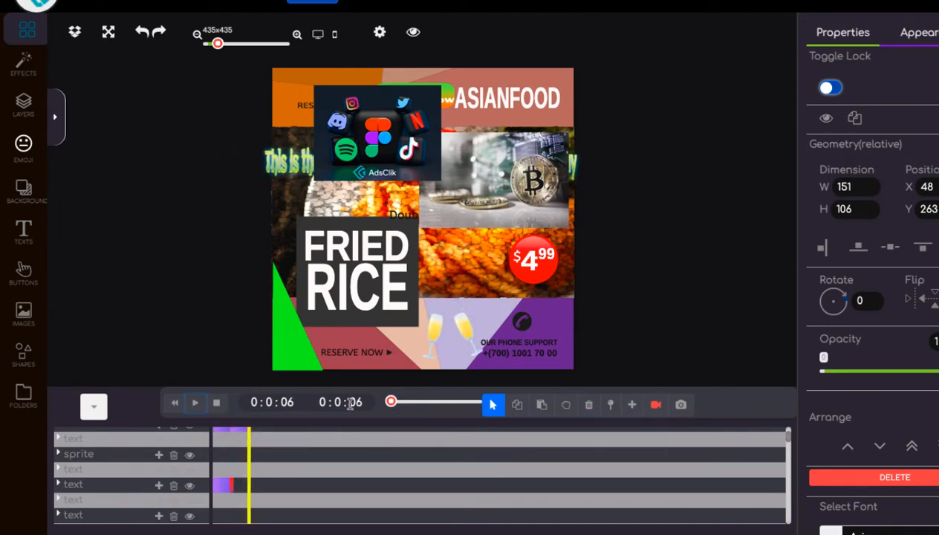
pyautogui.click(197, 404)
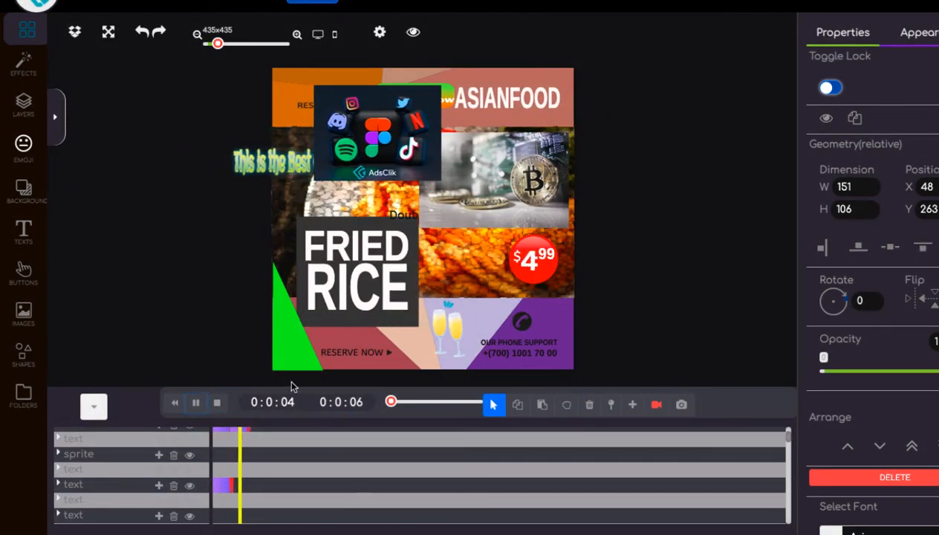
pyautogui.click(195, 403)
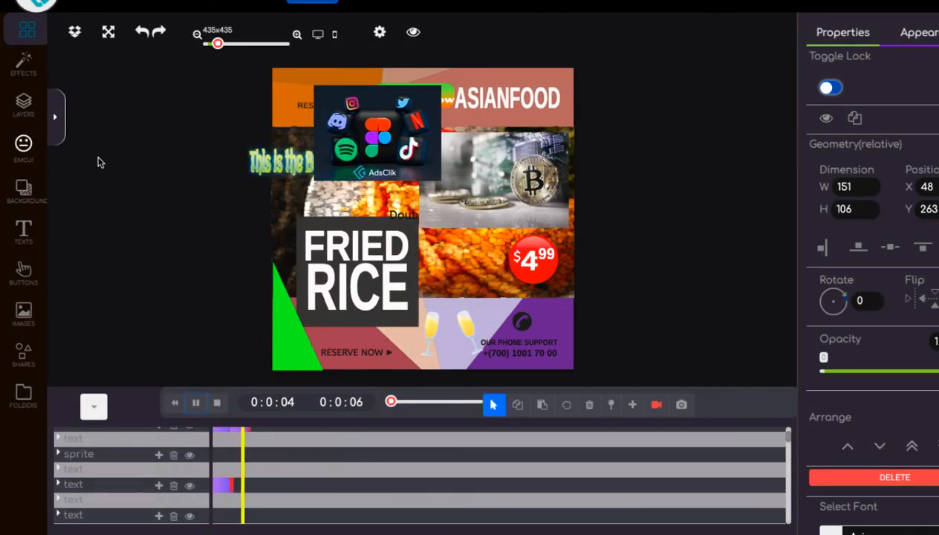
# Add the animated clapping-hands emoji to the banner, beside the champagne glasses
pyautogui.click(23, 161)
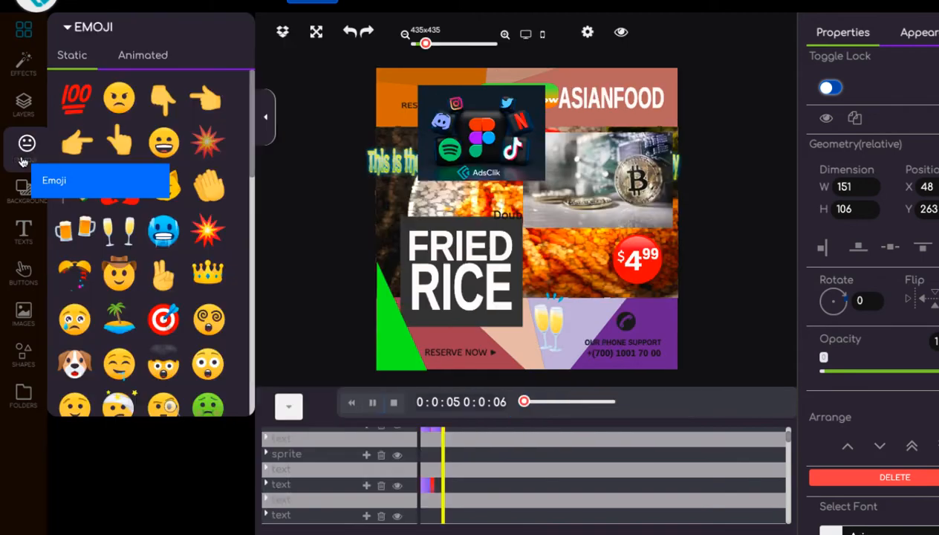
pyautogui.click(161, 60)
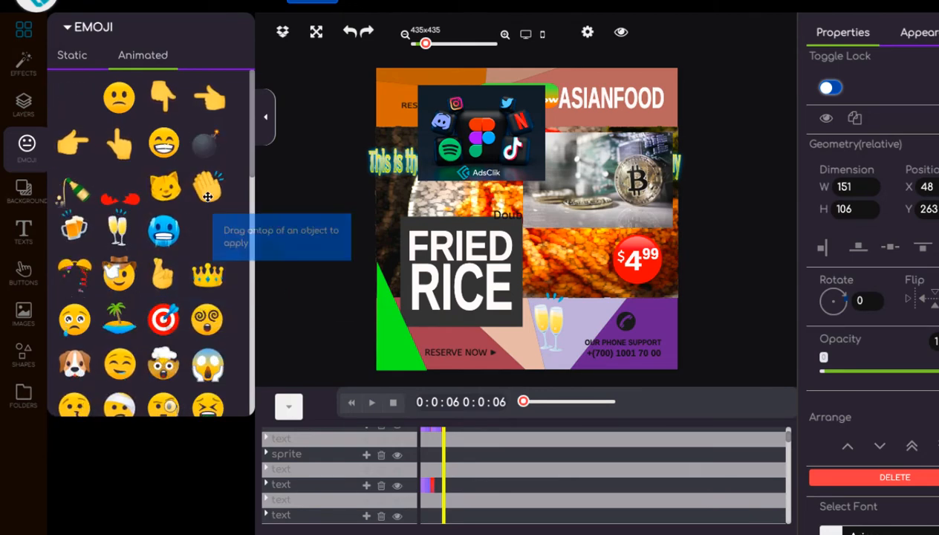
pyautogui.moveTo(208, 196); pyautogui.dragTo(586, 325)
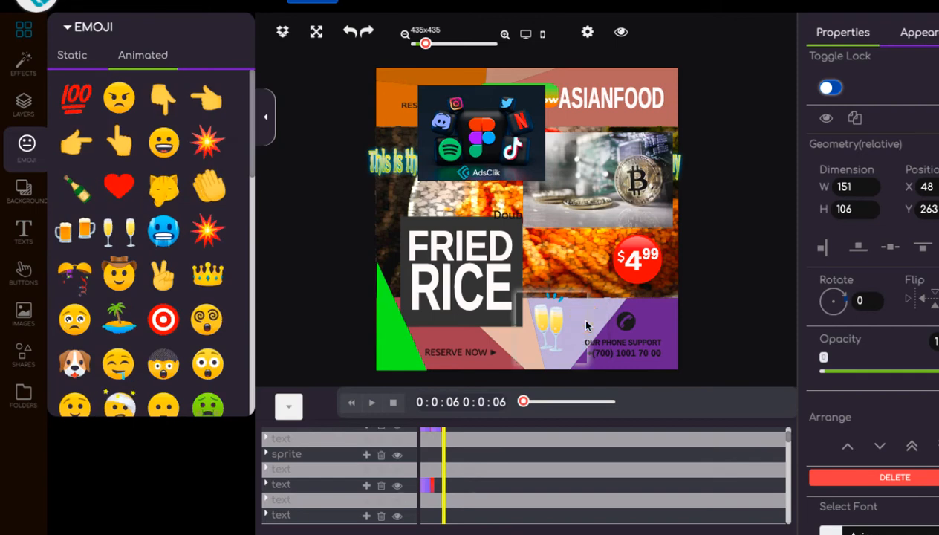
# Enlarge the clapping-hands emoji to roughly three times its size and move it onto the bitcoin image, beside the AdsClik image
pyautogui.click(714, 334)
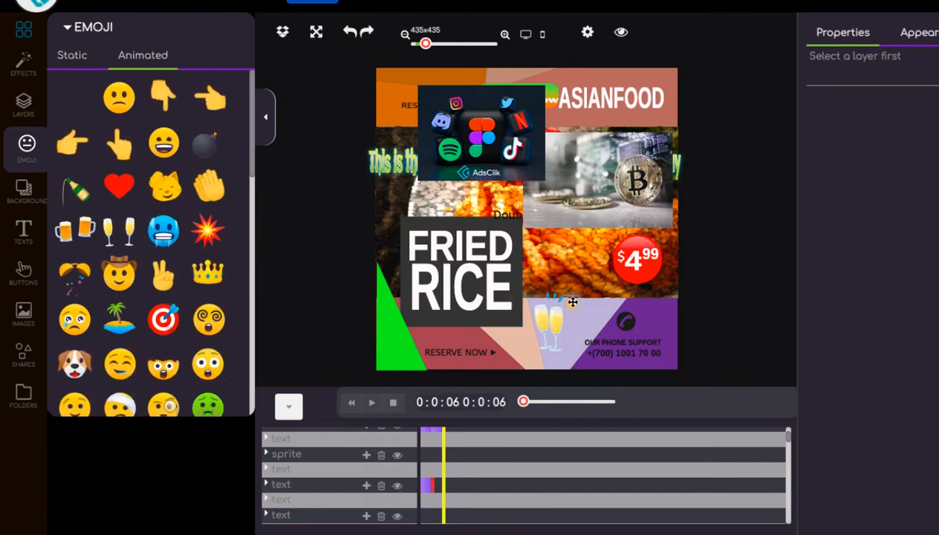
pyautogui.click(572, 301)
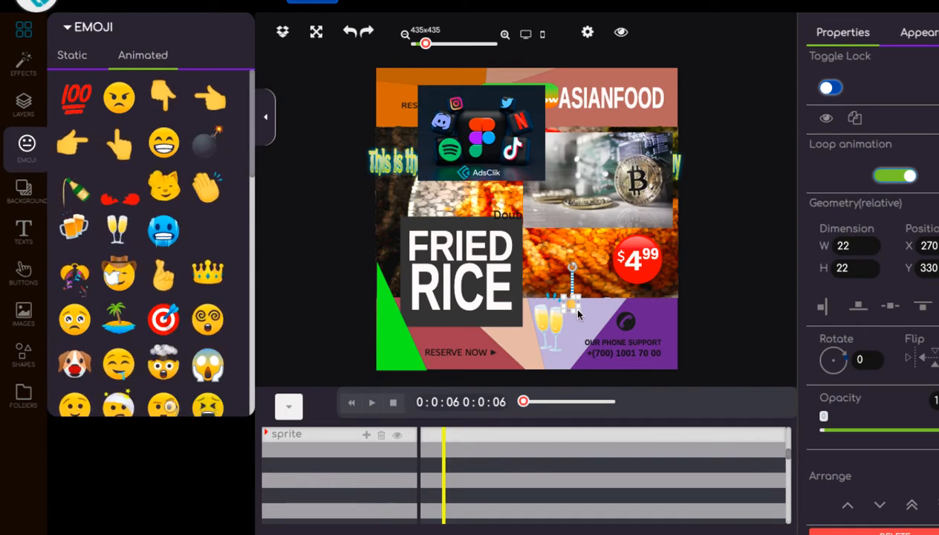
pyautogui.moveTo(578, 315); pyautogui.dragTo(669, 360)
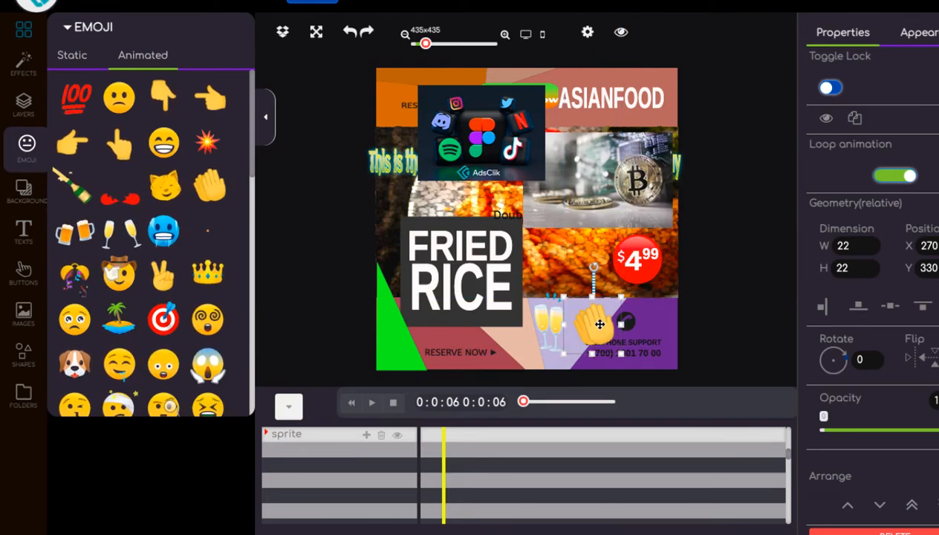
pyautogui.moveTo(600, 324); pyautogui.dragTo(586, 166)
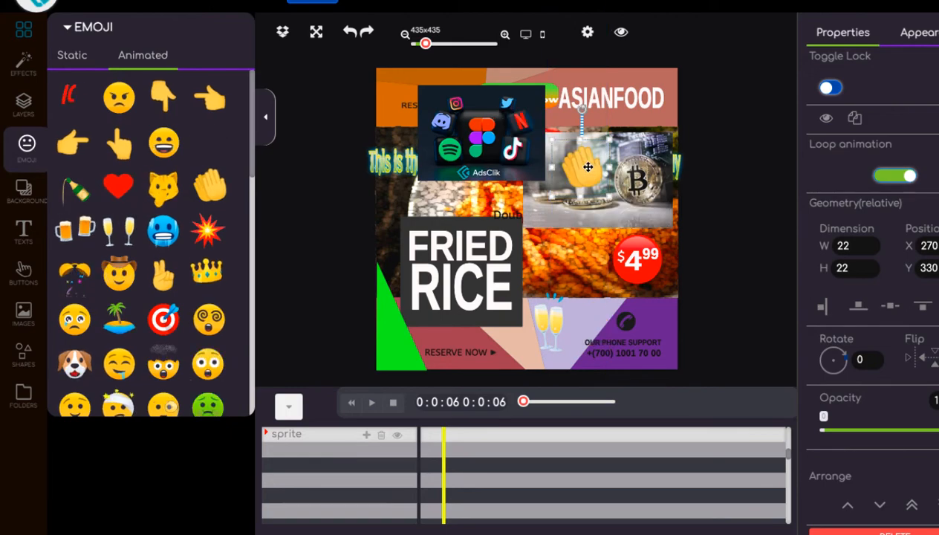
# Play back the banner animation several times to preview the clapping-hands emoji, and save the project
pyautogui.click(371, 402)
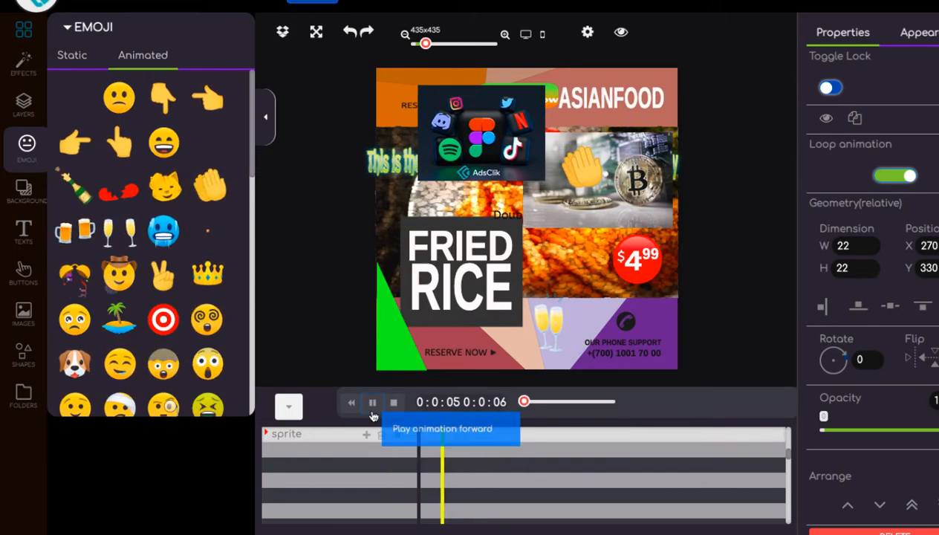
pyautogui.click(371, 405)
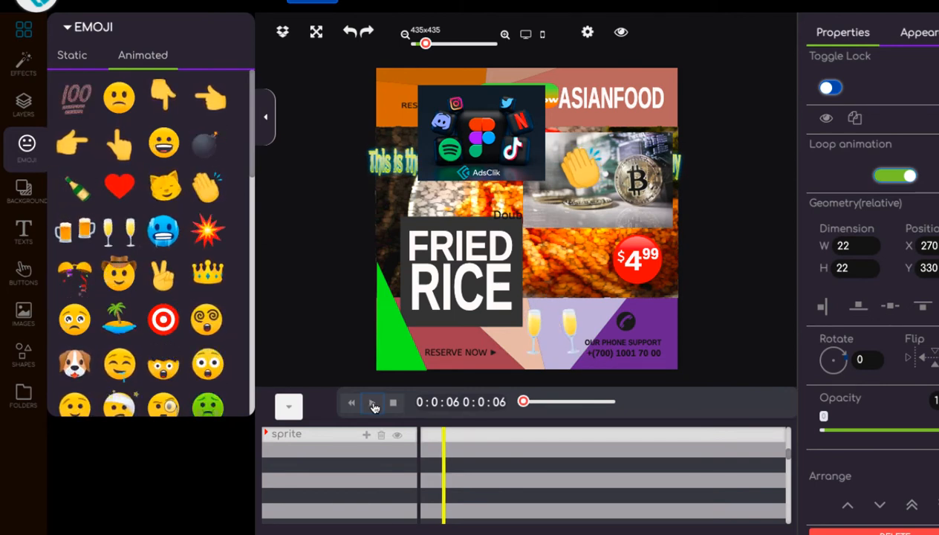
pyautogui.click(374, 403)
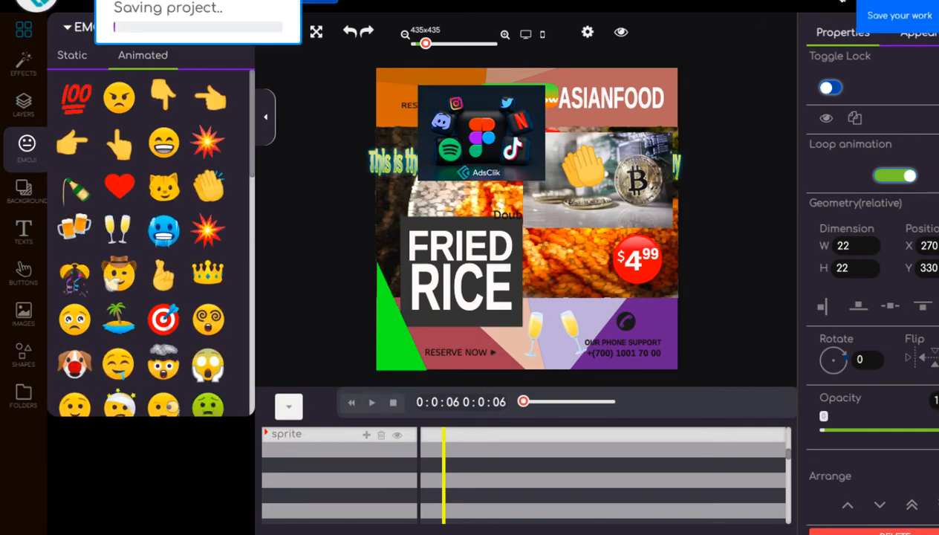
# Look through the project commands and the available export formats, and close them without exporting
pyautogui.click(266, 118)
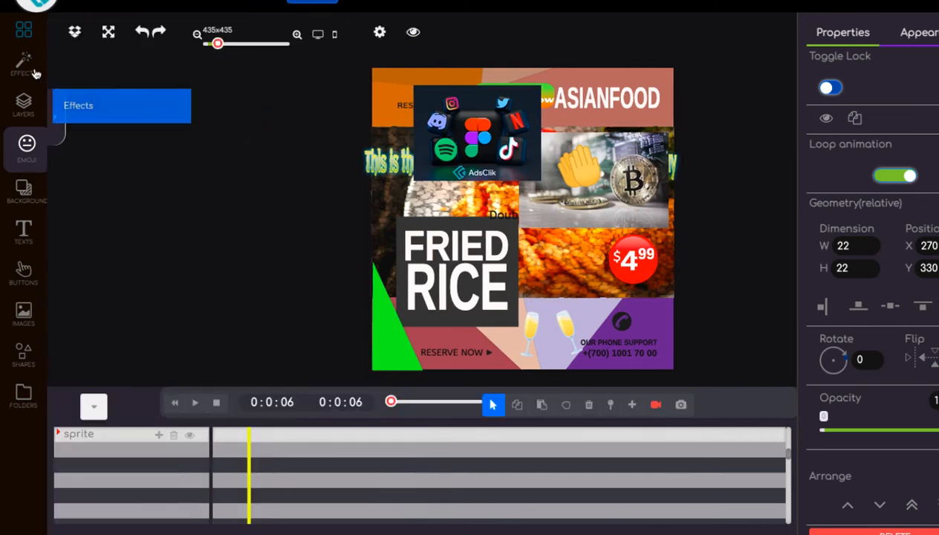
pyautogui.click(27, 33)
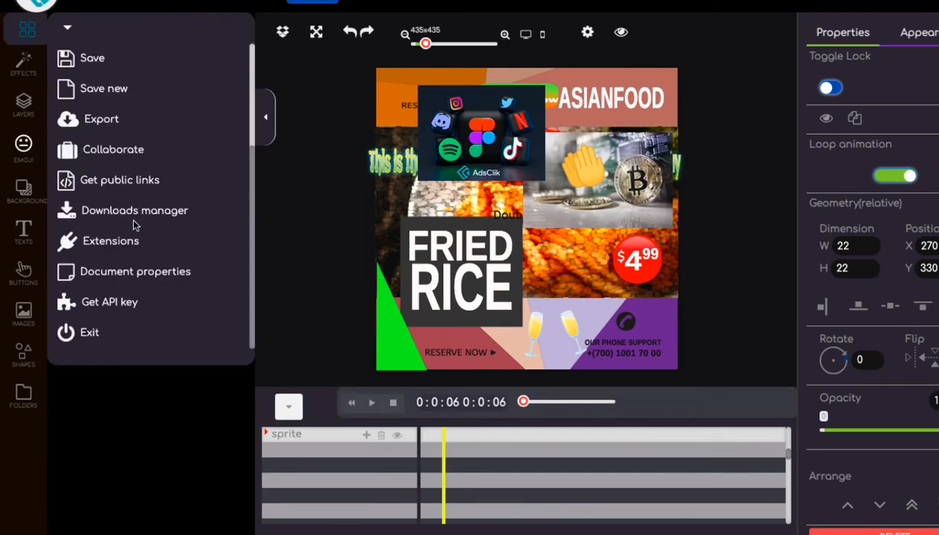
pyautogui.scroll(2, 131, 217)
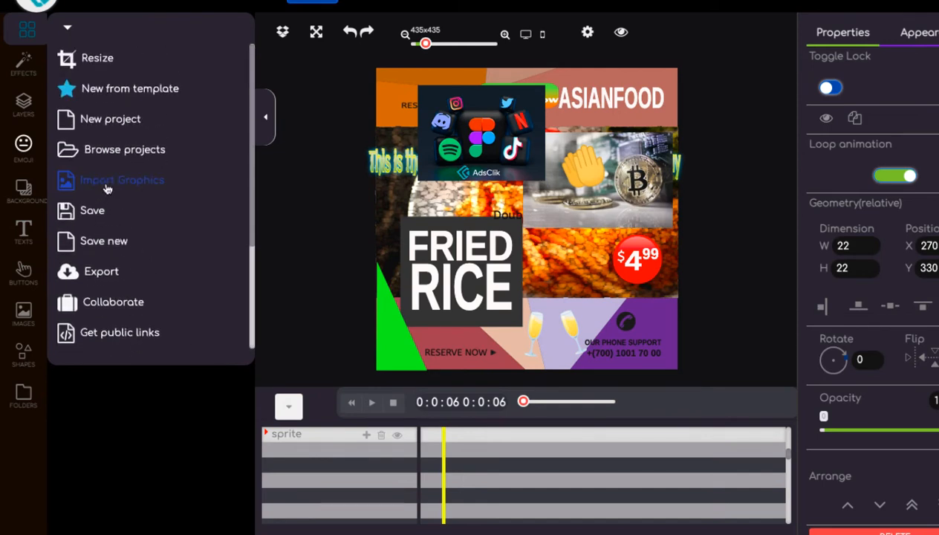
pyautogui.scroll(-3, 107, 188)
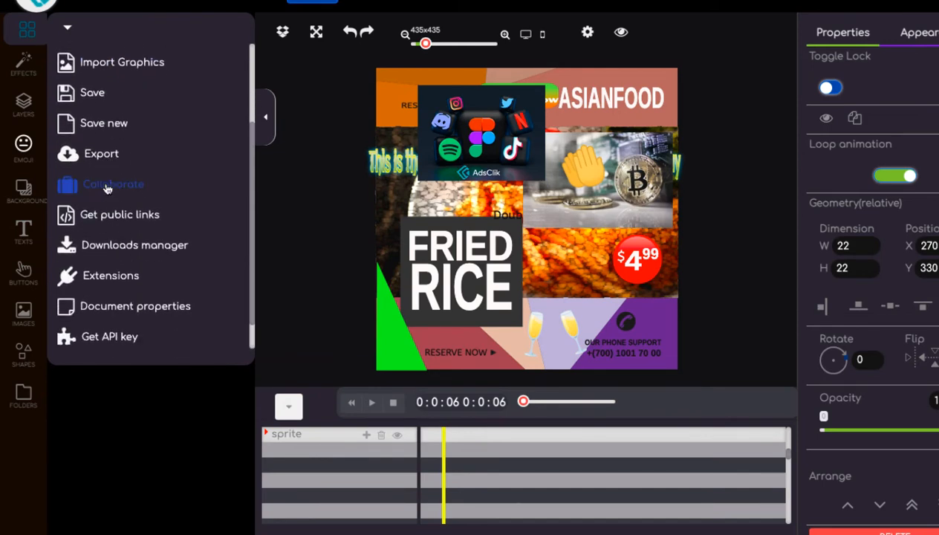
pyautogui.click(97, 156)
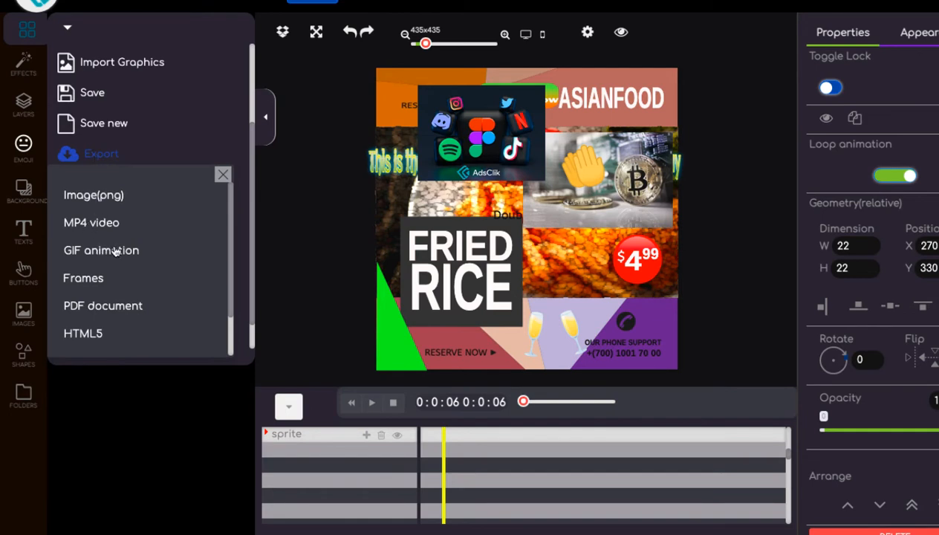
pyautogui.click(223, 174)
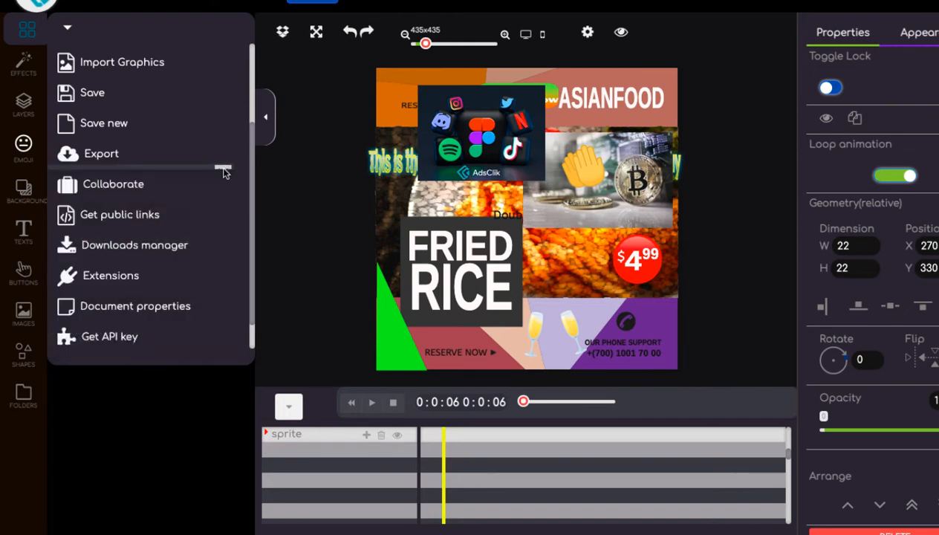
pyautogui.click(269, 122)
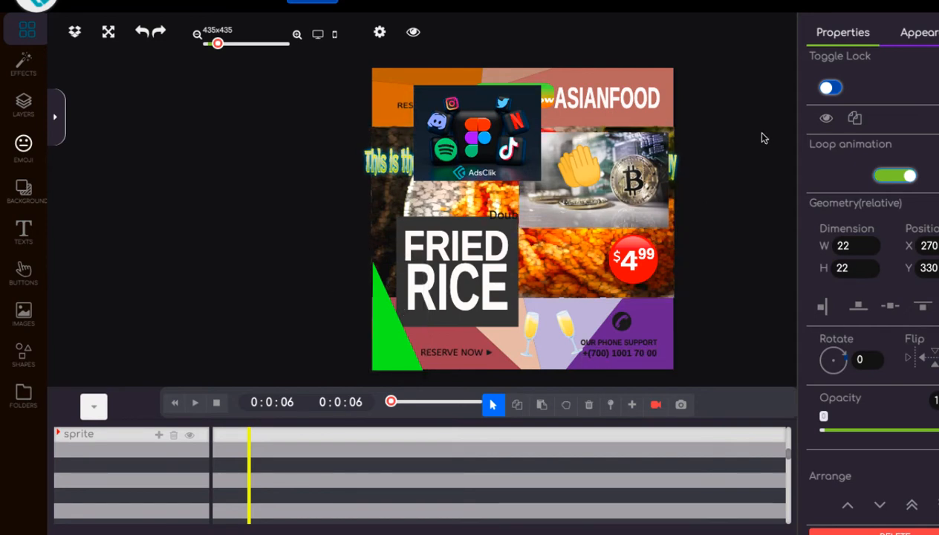
# Exit the editor to the dashboard, look over the recent designs, and open the saved projects
pyautogui.click(848, 3)
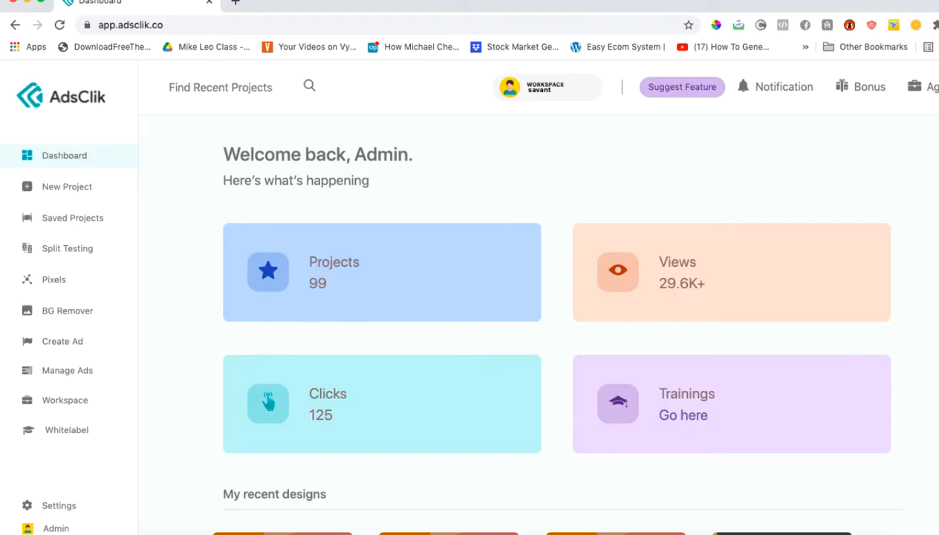
pyautogui.scroll(-2, 921, 104)
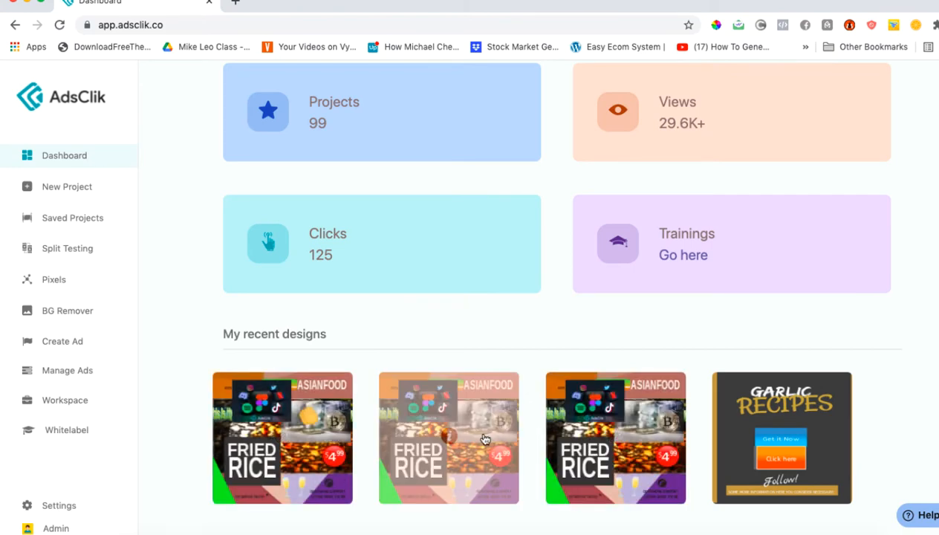
pyautogui.scroll(3, 253, 424)
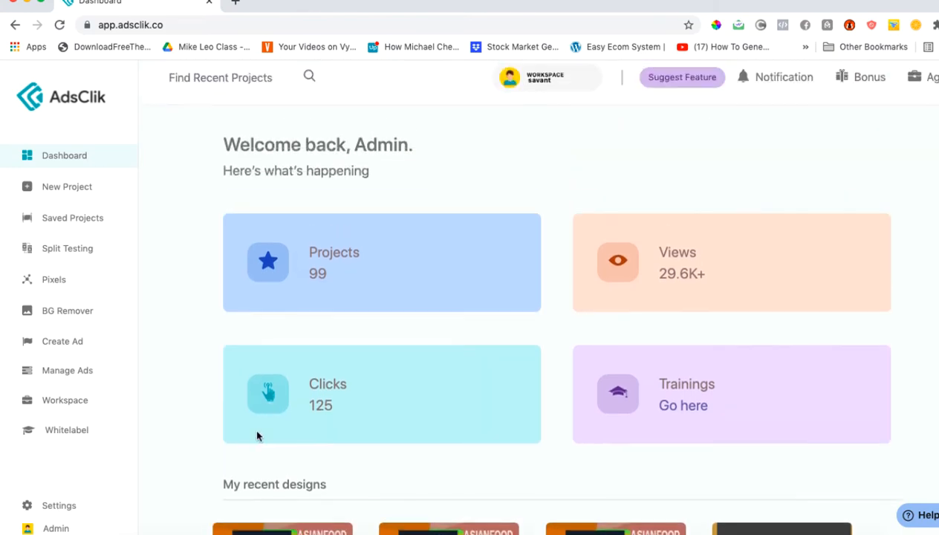
pyautogui.scroll(-1, 282, 374)
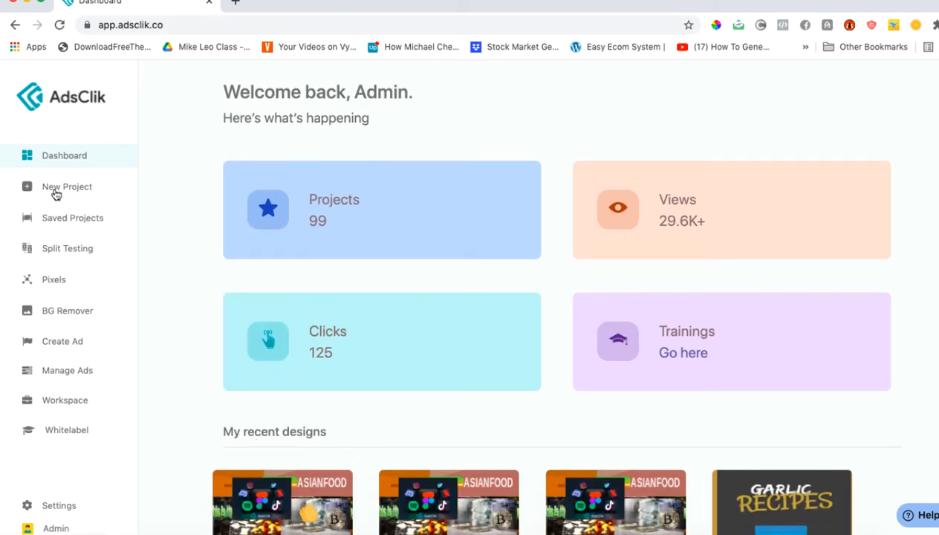
pyautogui.click(73, 224)
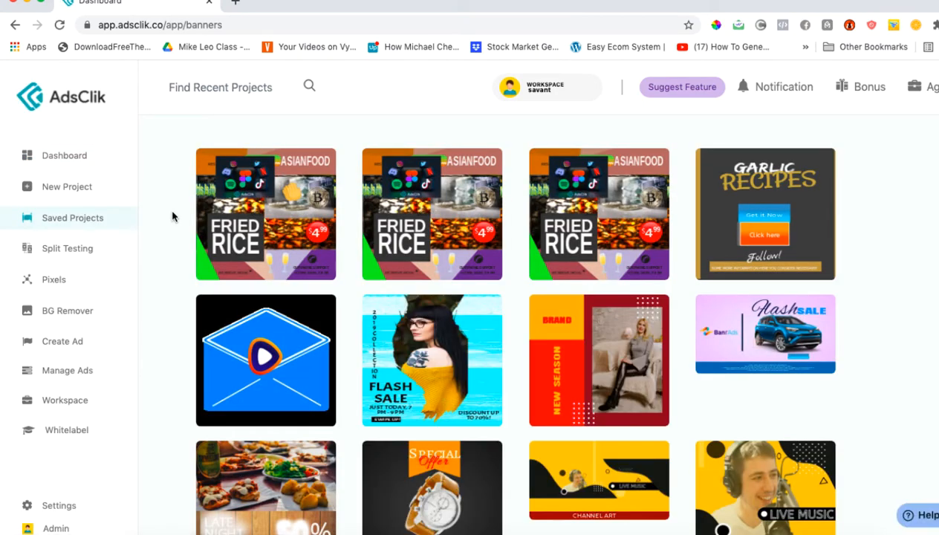
# Browse the saved projects and open the design statistics of the first FRIED RICE banner
pyautogui.scroll(-3, 446, 357)
pyautogui.scroll(3, 387, 297)
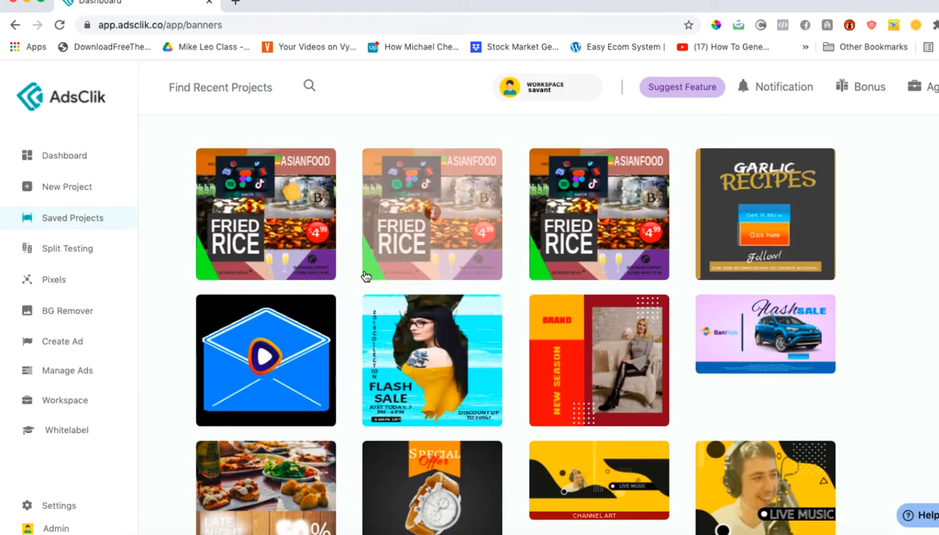
pyautogui.scroll(-7, 475, 386)
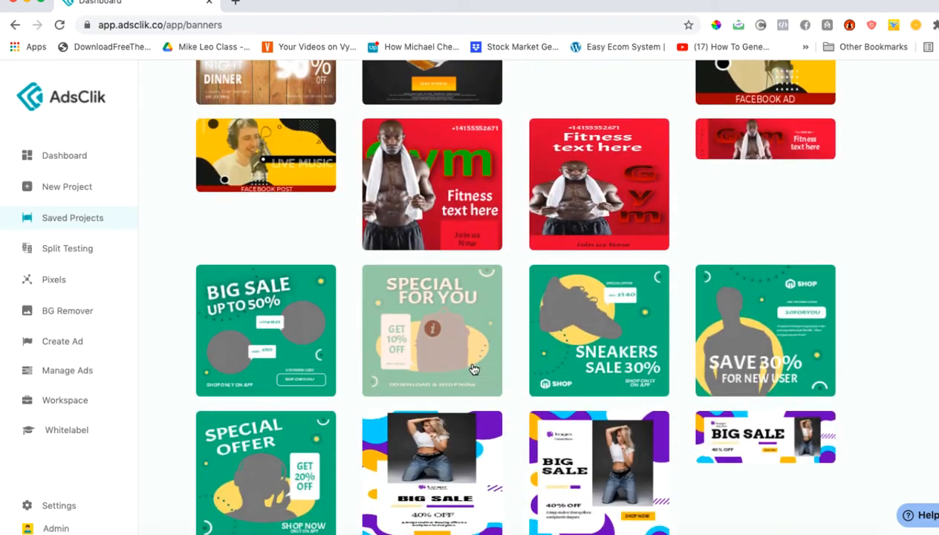
pyautogui.scroll(7, 473, 369)
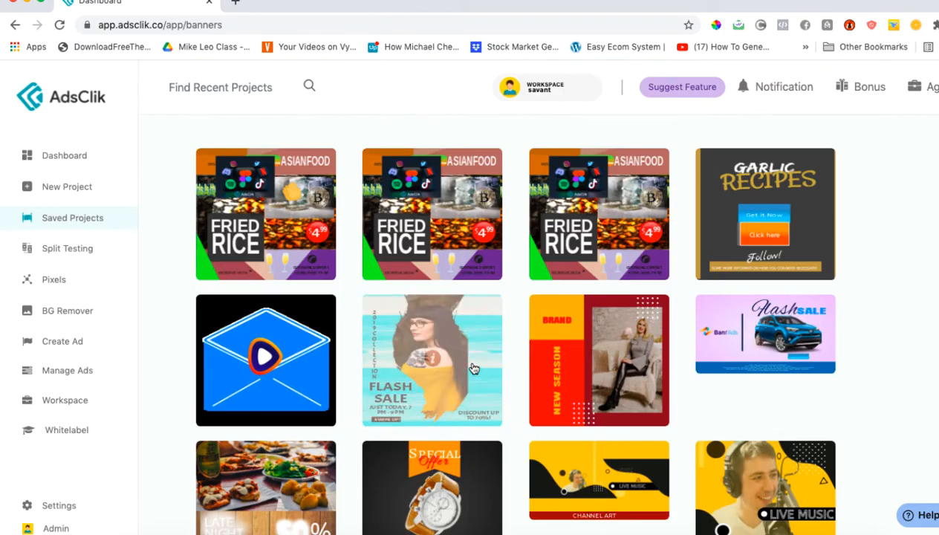
pyautogui.click(271, 213)
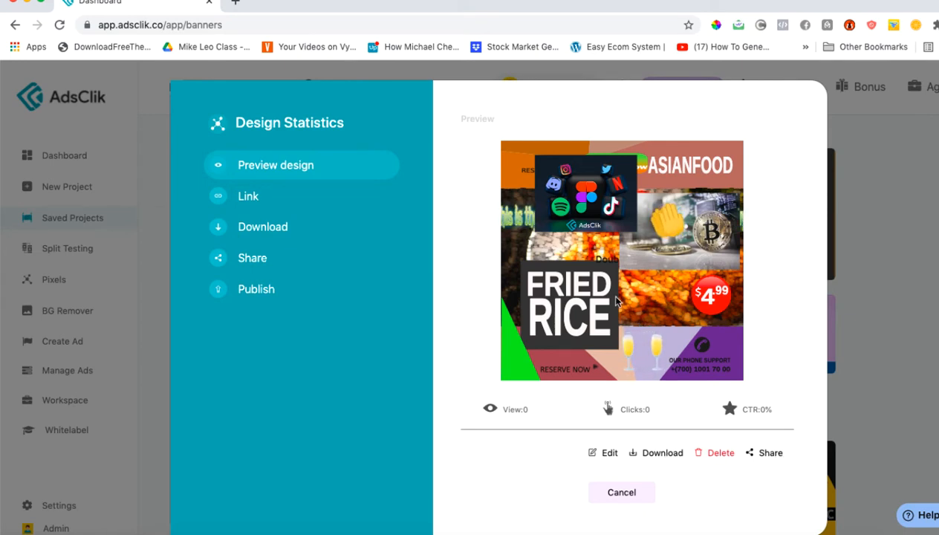
# Enable Add Link and Add Pixels in the banner's link settings, and choose the "Smart watch shit" pixel
pyautogui.click(249, 196)
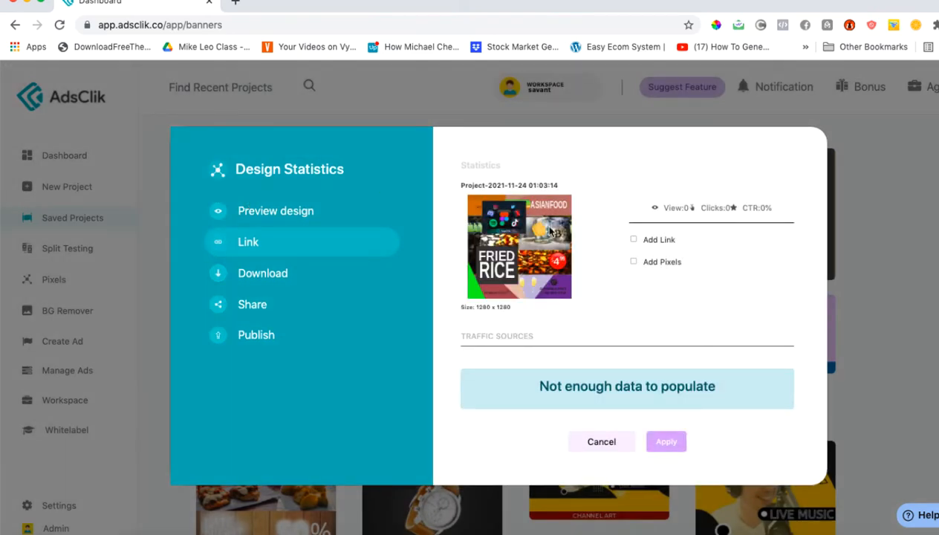
pyautogui.click(634, 239)
pyautogui.click(633, 283)
pyautogui.click(664, 299)
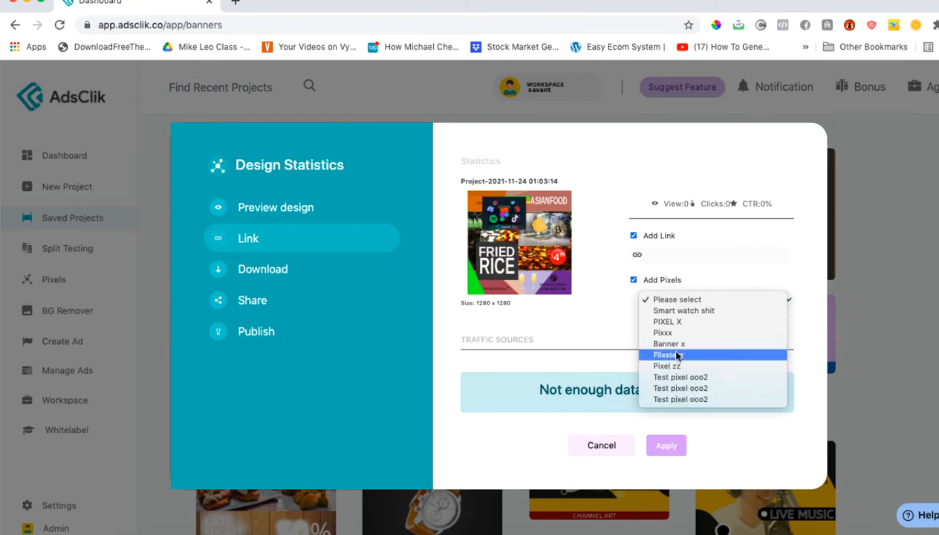
pyautogui.click(677, 311)
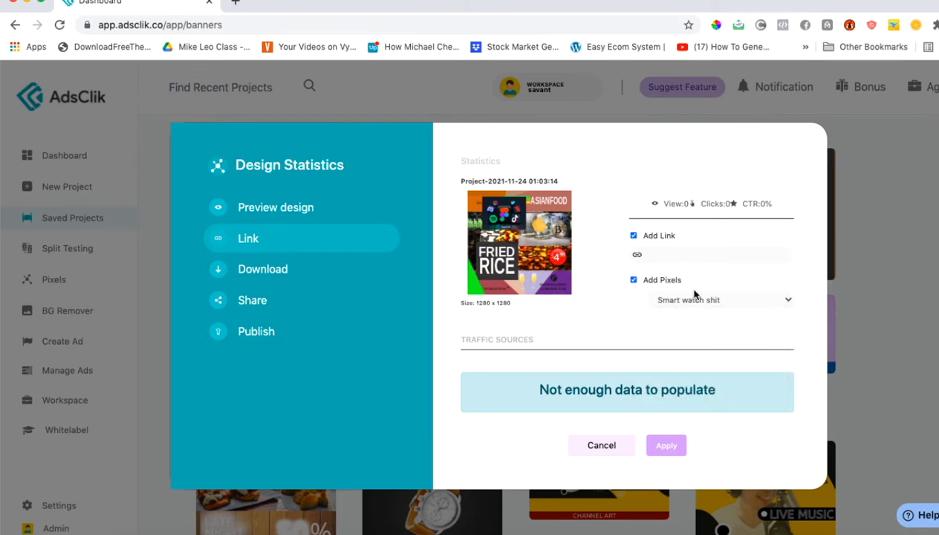
pyautogui.click(668, 254)
pyautogui.write('ww')
pyautogui.press('BackSpace')
pyautogui.write('.adsclik.co')
pyautogui.press('Left')
pyautogui.write('get')
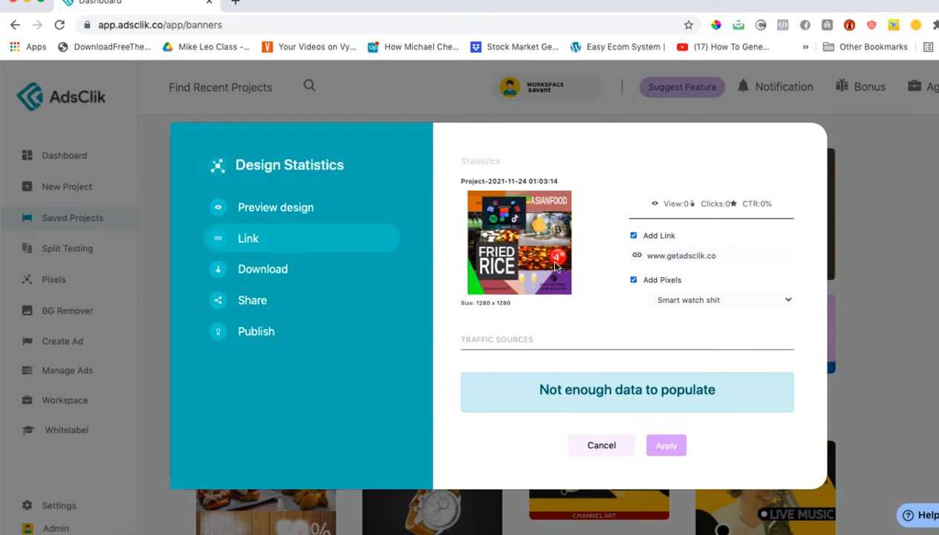
pyautogui.click(664, 445)
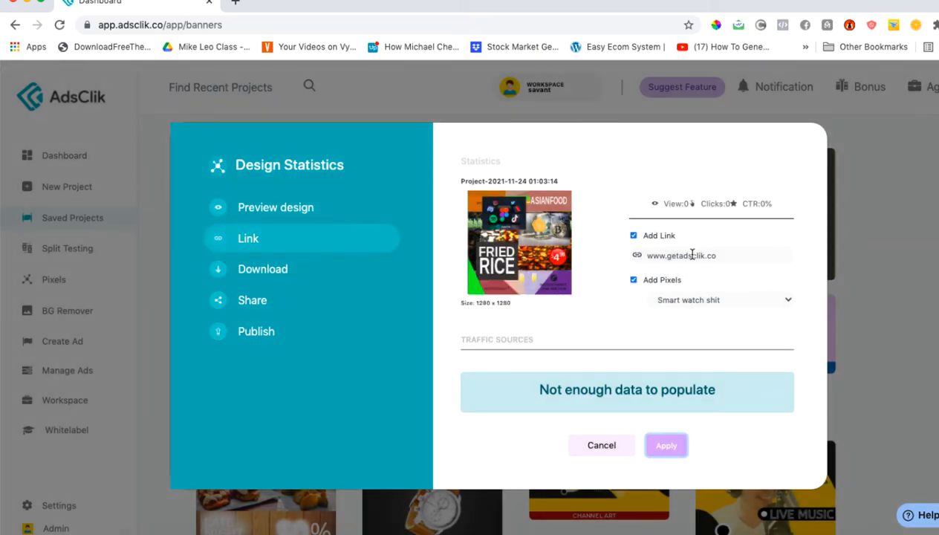
# Request downloads of the banner as a GIF and as an MP4
pyautogui.click(277, 274)
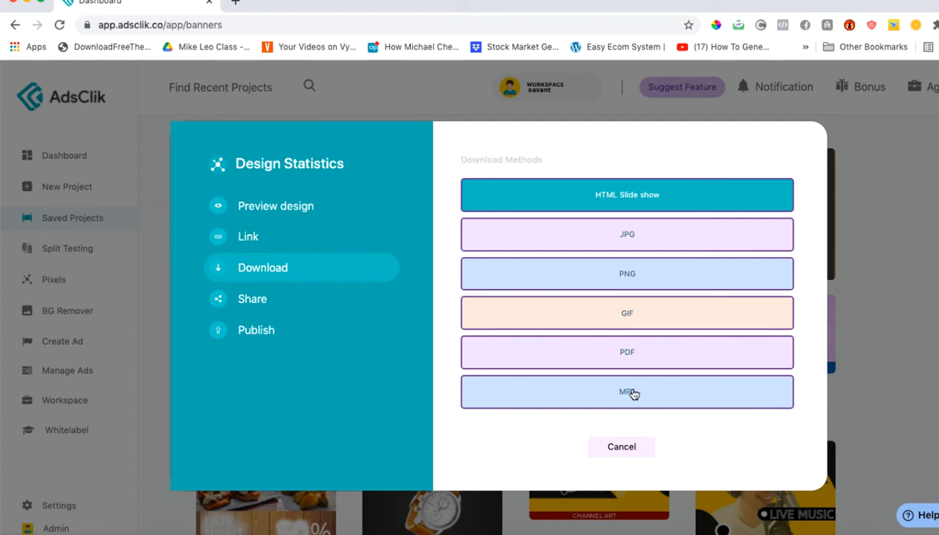
pyautogui.click(637, 316)
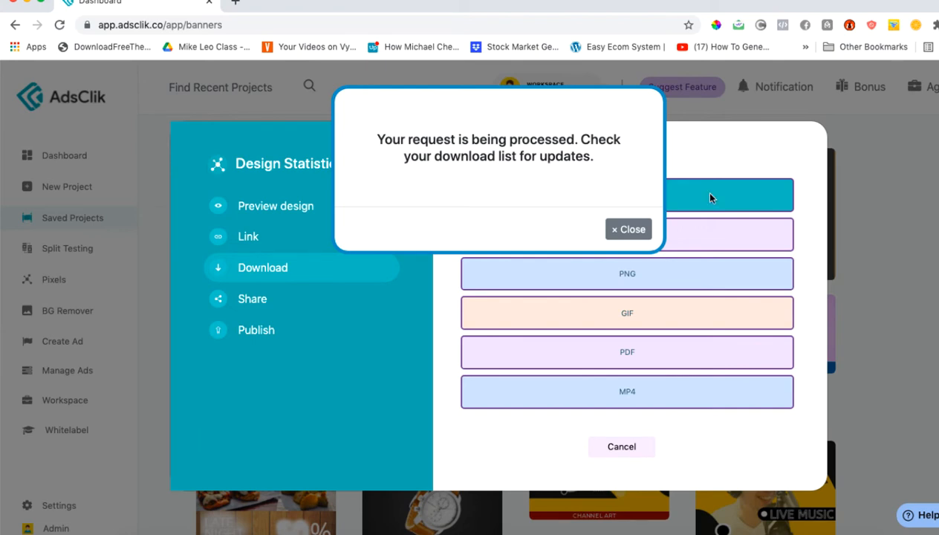
pyautogui.click(628, 229)
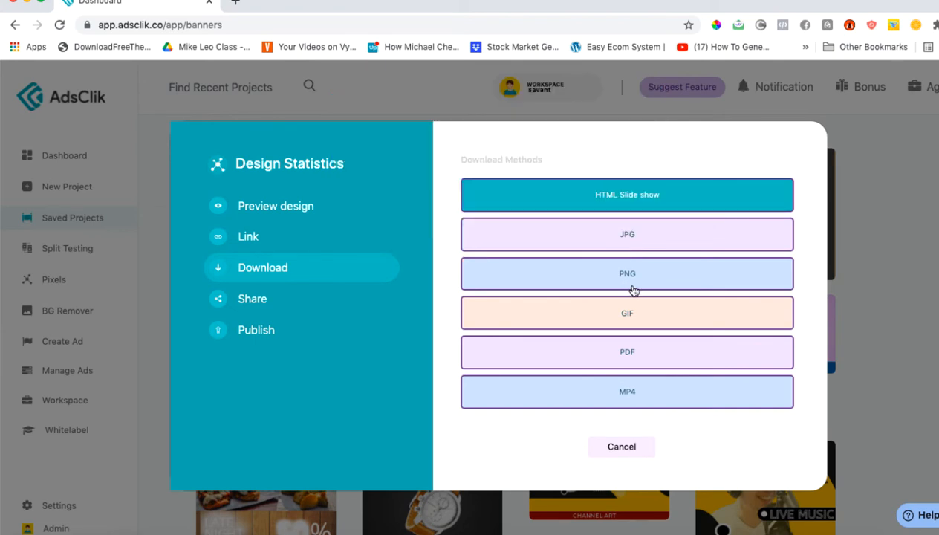
pyautogui.click(636, 396)
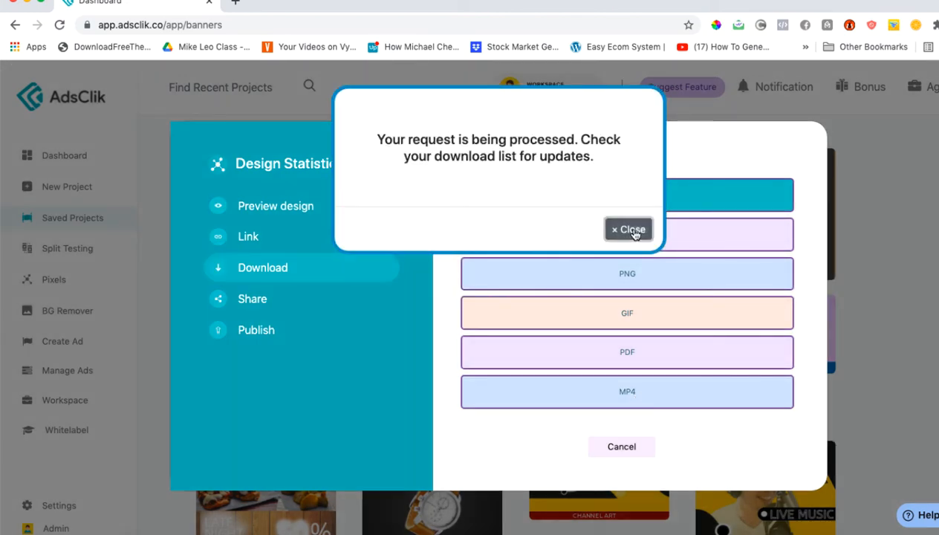
pyautogui.click(632, 232)
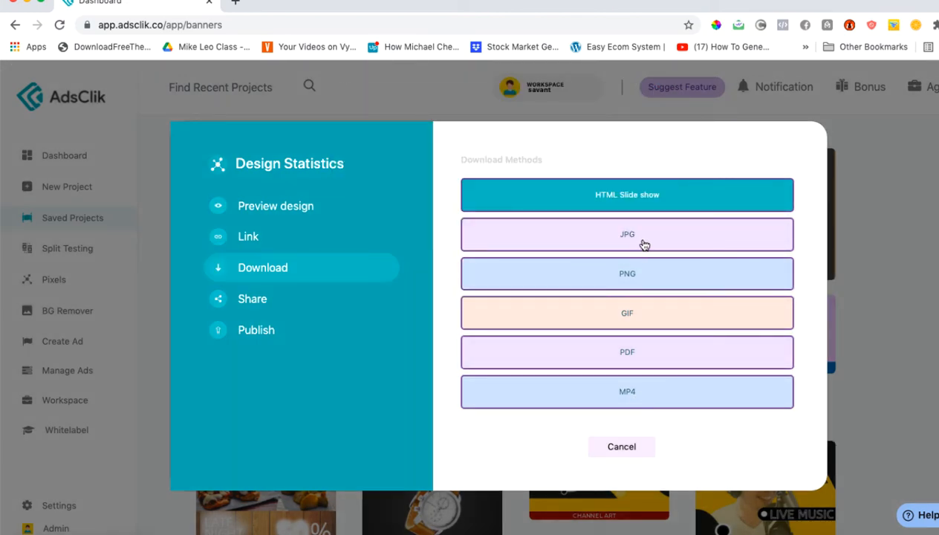
pyautogui.click(644, 244)
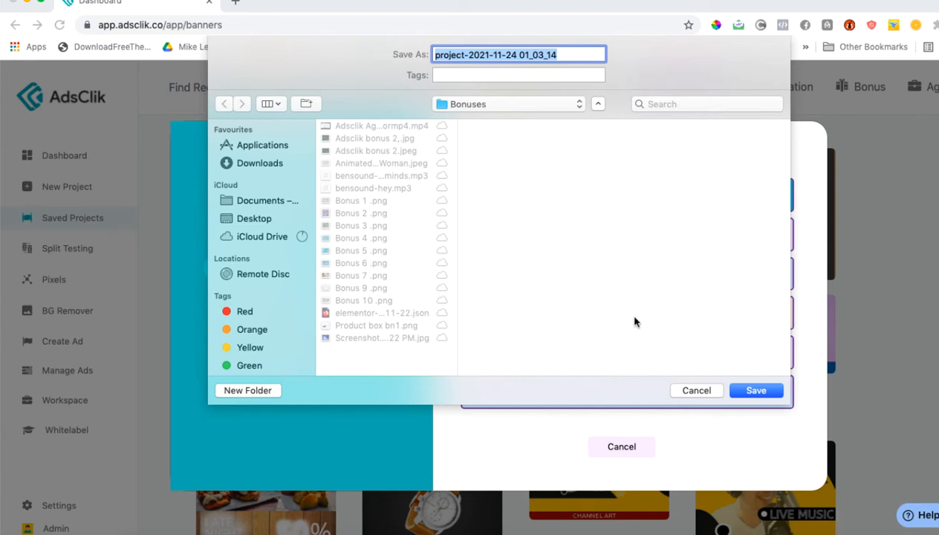
pyautogui.click(768, 394)
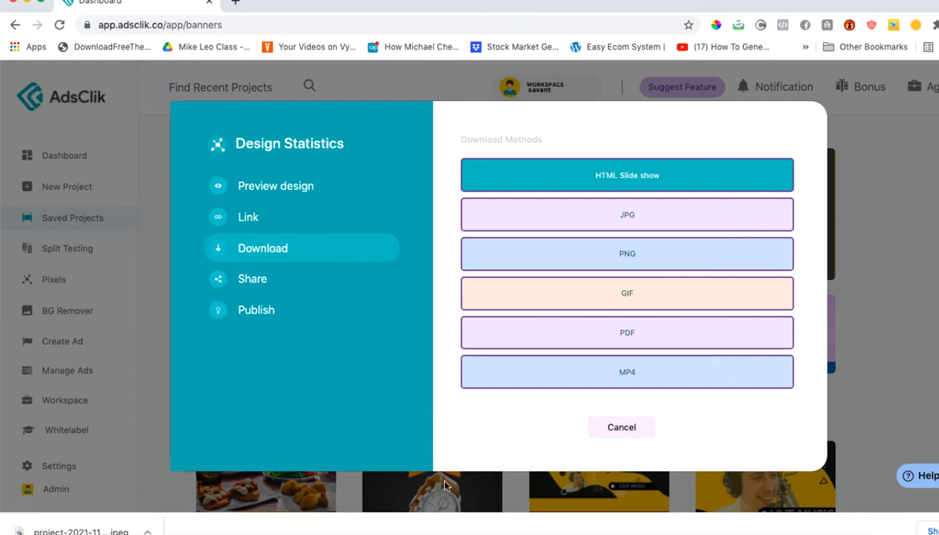
pyautogui.click(147, 531)
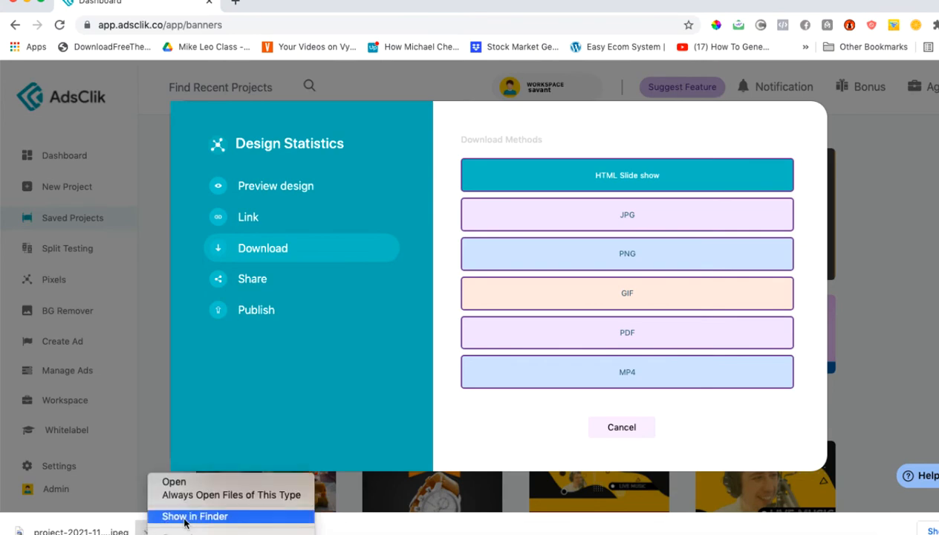
pyautogui.click(630, 434)
pyautogui.click(627, 428)
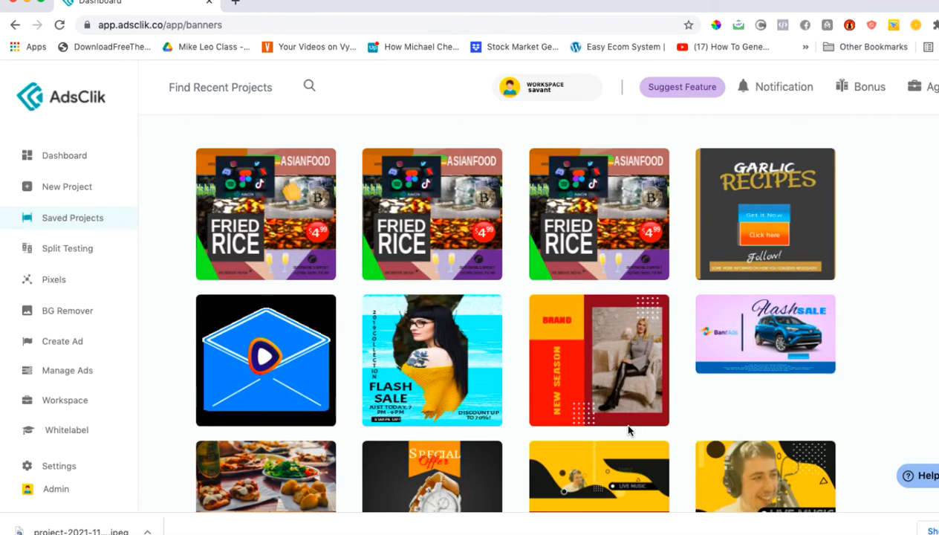
# Reopen the design statistics of the first FRIED RICE banner and show its options for sharing with existing users
pyautogui.moveTo(611, 355)
pyautogui.scroll(-1, 611, 355)
pyautogui.scroll(1, 611, 355)
pyautogui.click(266, 219)
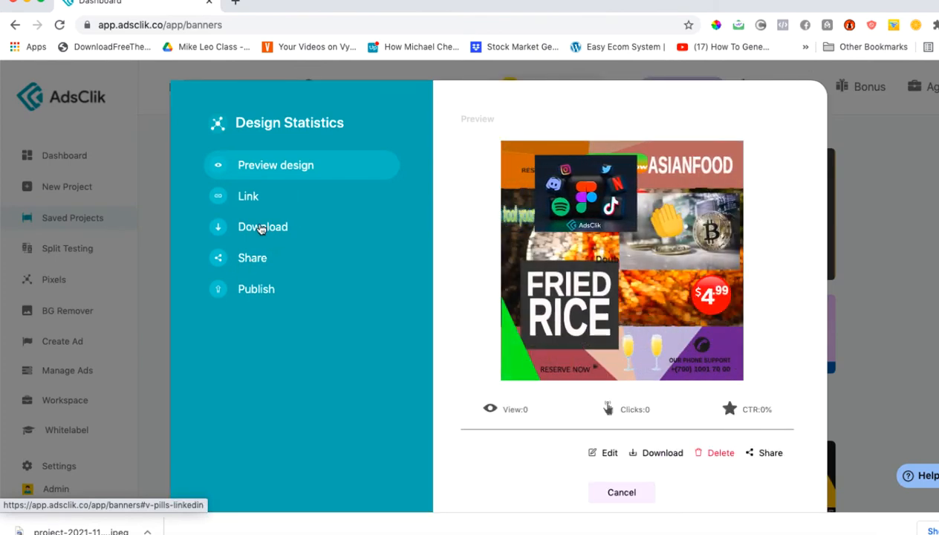
pyautogui.click(258, 258)
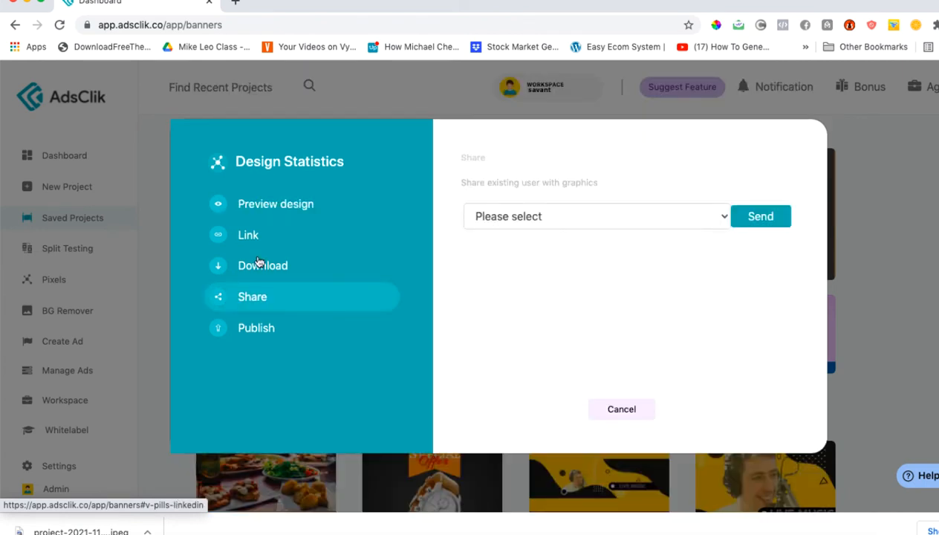
# Look through the existing users available for sharing and show the banner's publish options
pyautogui.click(561, 214)
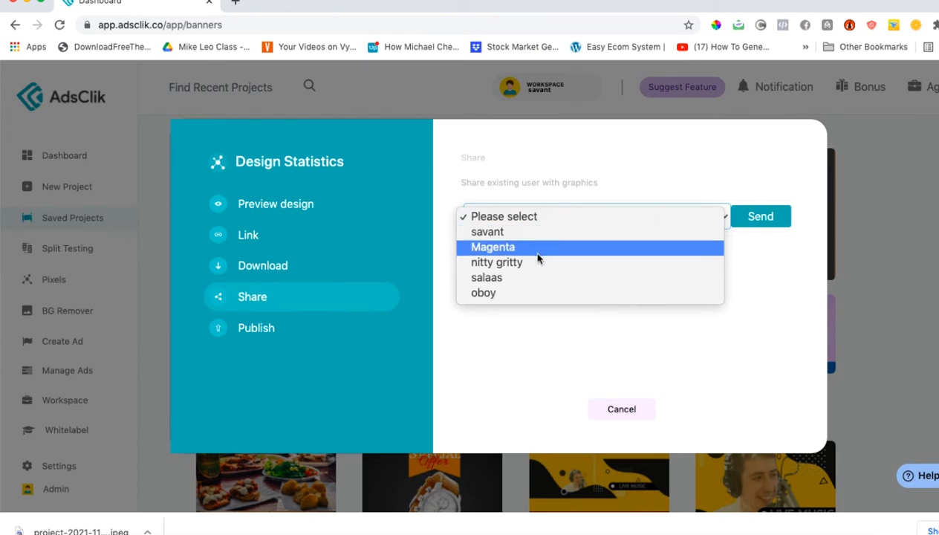
pyautogui.click(550, 310)
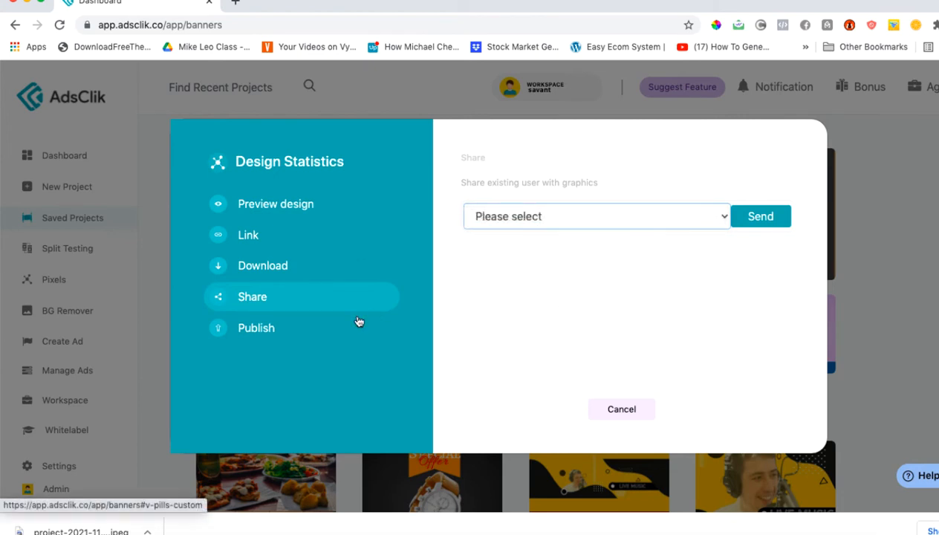
pyautogui.click(255, 328)
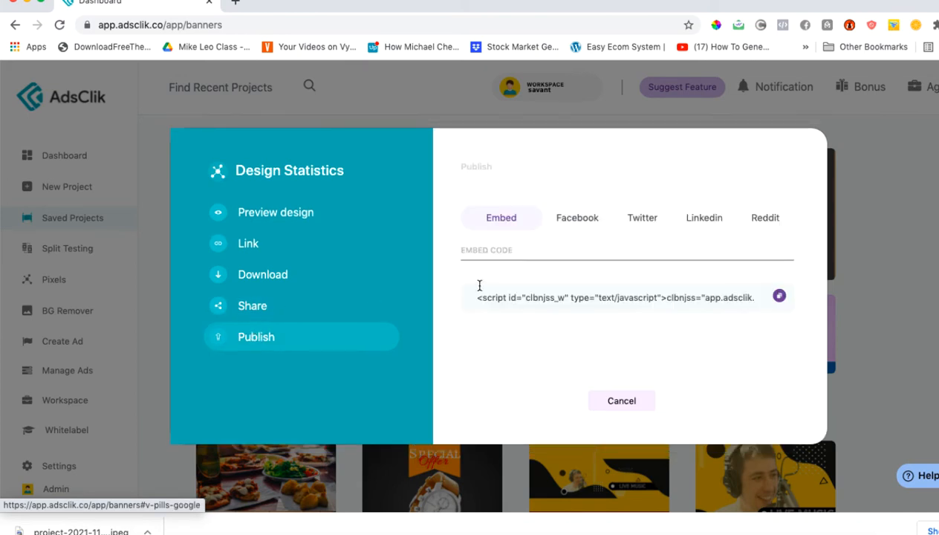
# Preview the banner as a Facebook post, dismiss the BlockSite suggestion, and leave the share window without posting
pyautogui.click(577, 219)
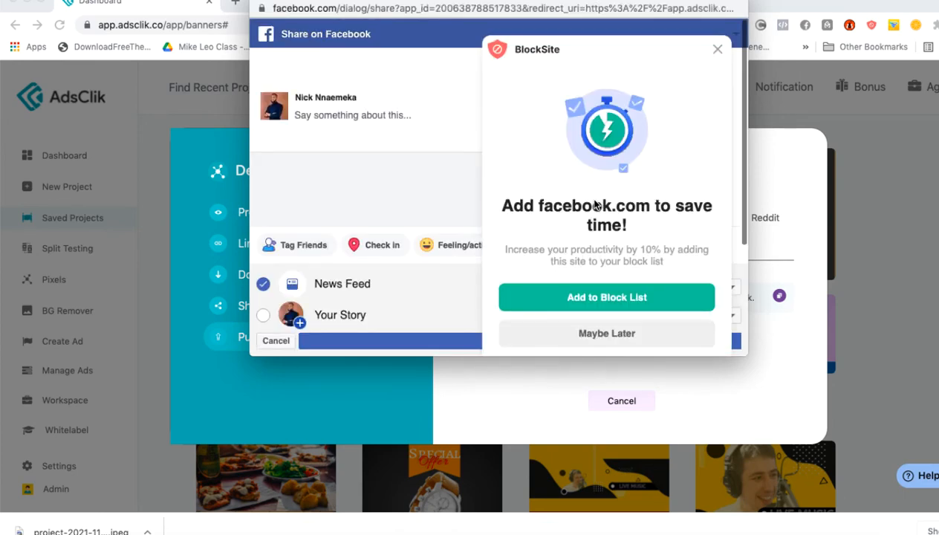
pyautogui.click(718, 51)
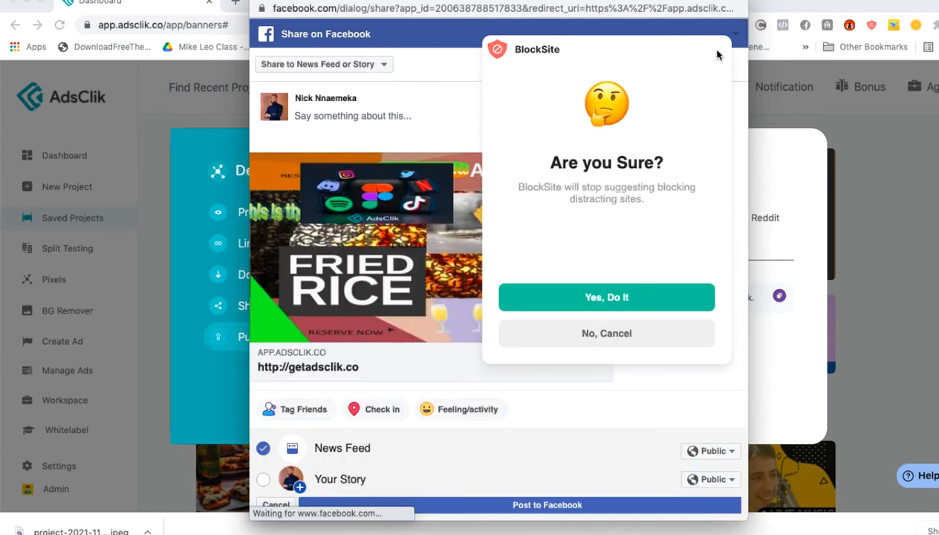
pyautogui.click(649, 333)
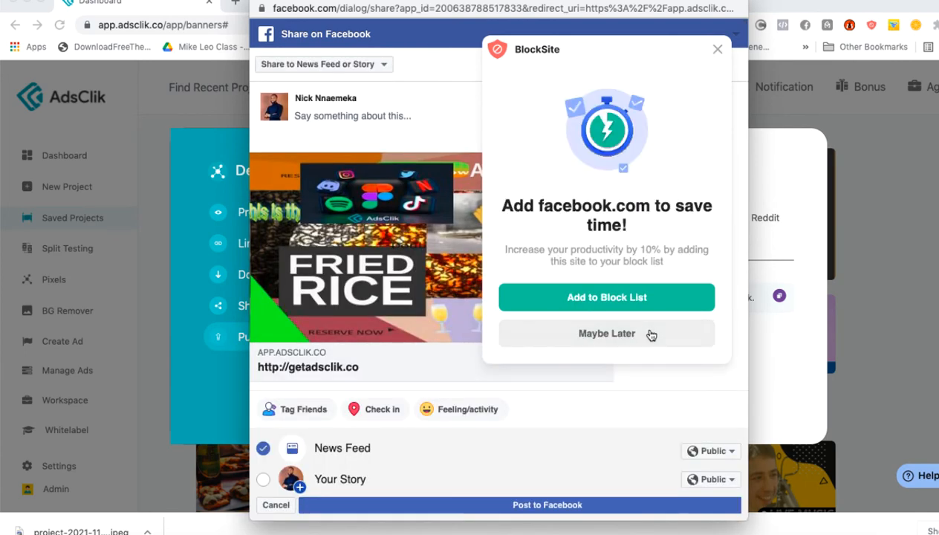
pyautogui.click(639, 333)
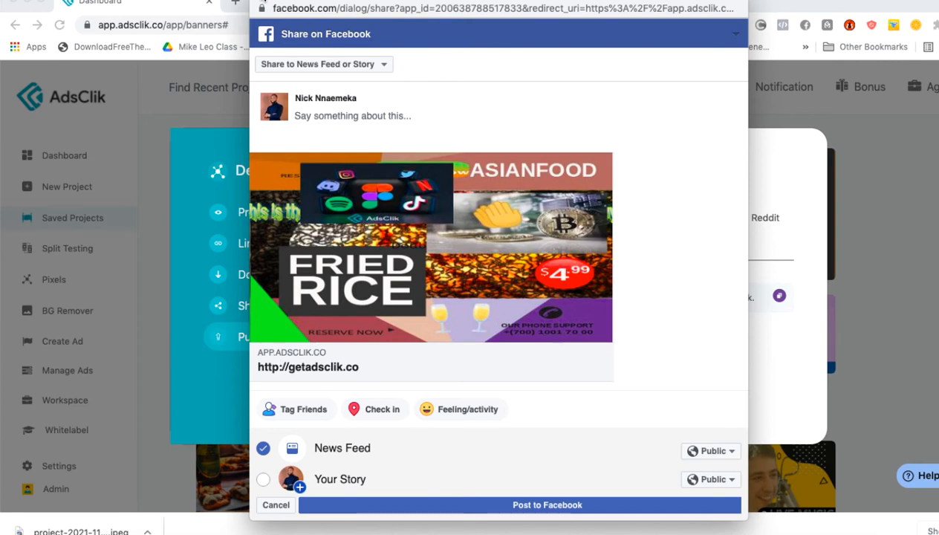
pyautogui.click(262, 1)
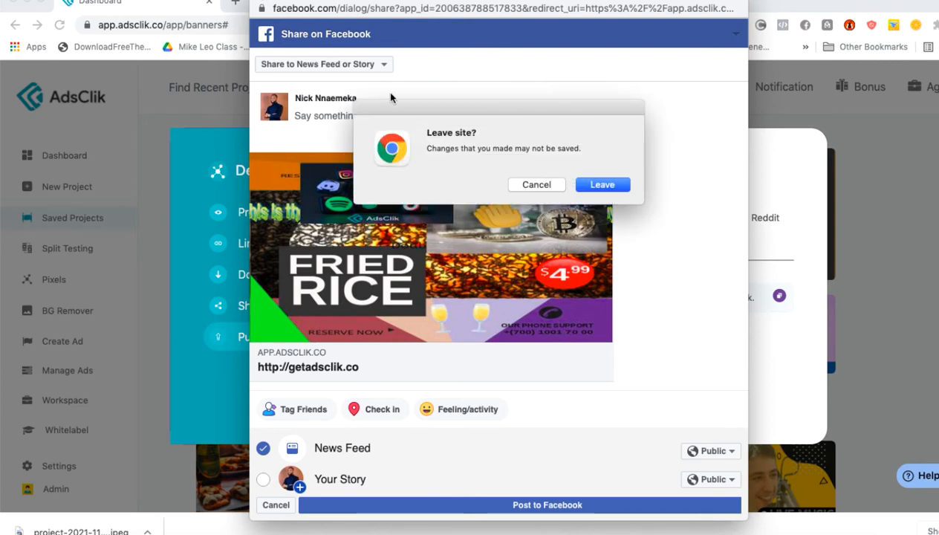
pyautogui.click(606, 185)
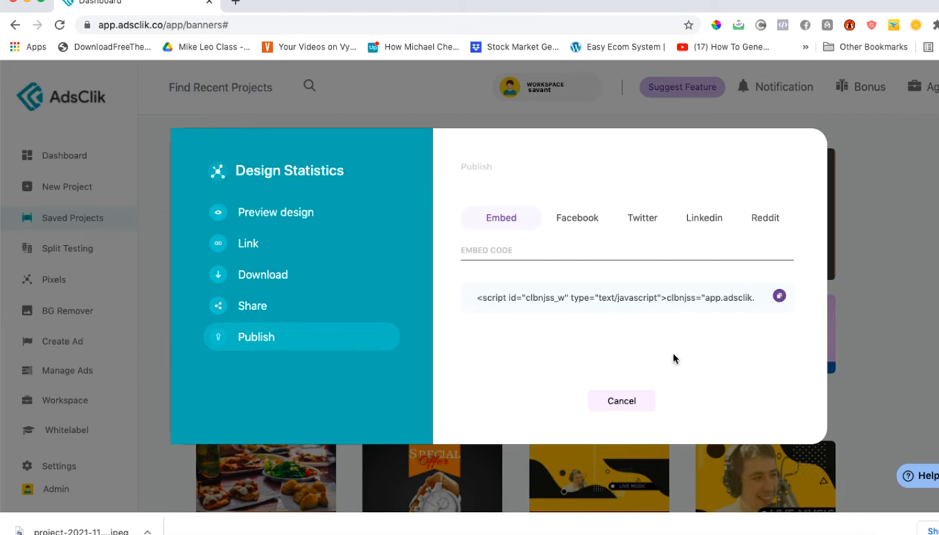
# Close the design statistics, browse the saved projects, and examine the statistics of the Gym banner with green lettering
pyautogui.click(620, 401)
pyautogui.scroll(-5, 625, 402)
pyautogui.scroll(2, 626, 405)
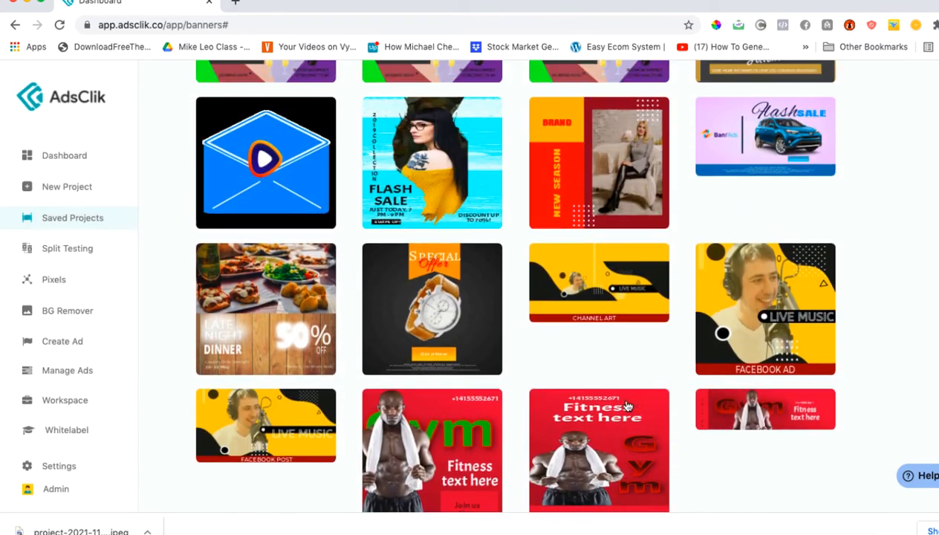
pyautogui.scroll(5, 626, 405)
pyautogui.scroll(-1, 609, 287)
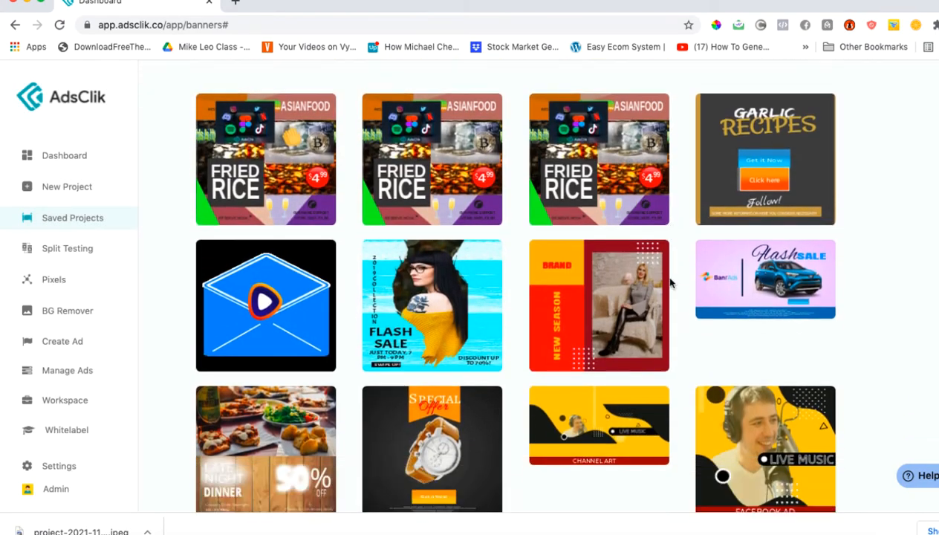
pyautogui.scroll(-5, 669, 282)
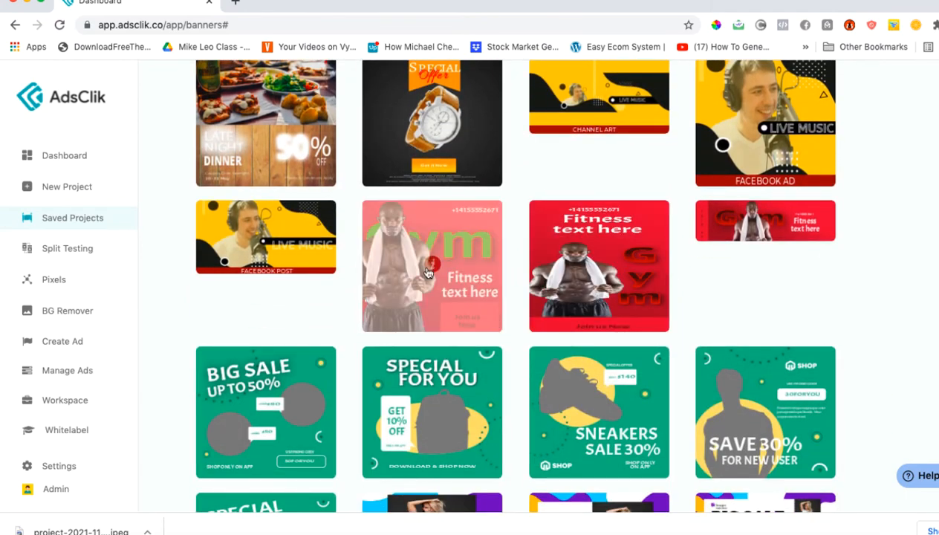
pyautogui.click(428, 272)
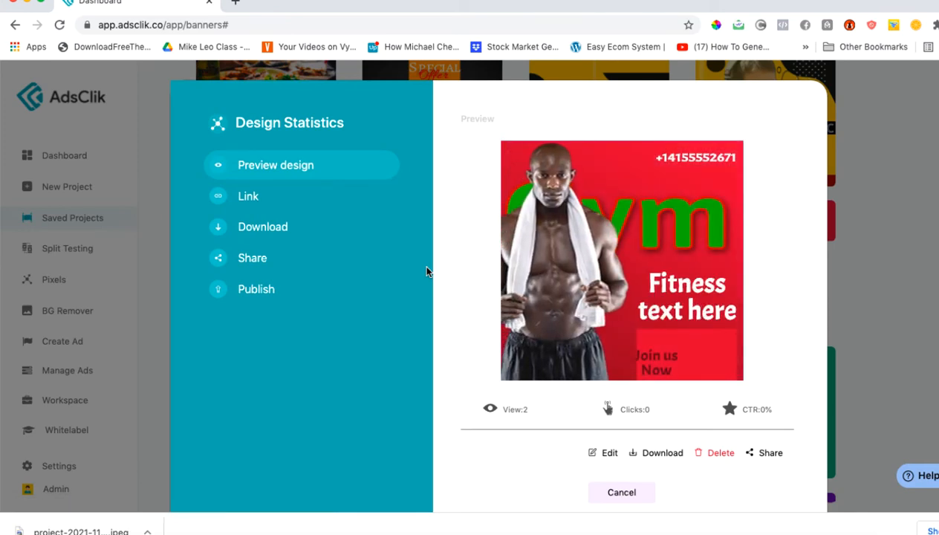
pyautogui.click(623, 492)
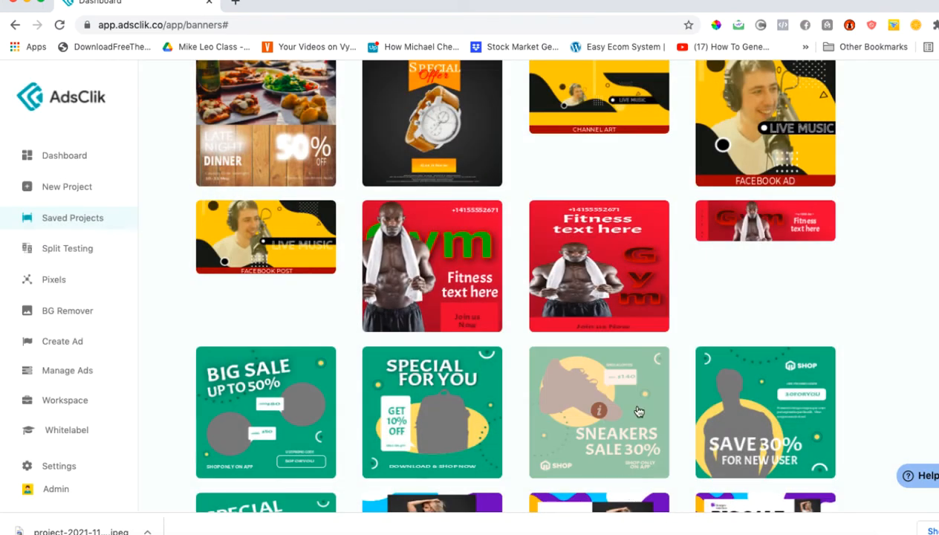
pyautogui.scroll(5, 638, 411)
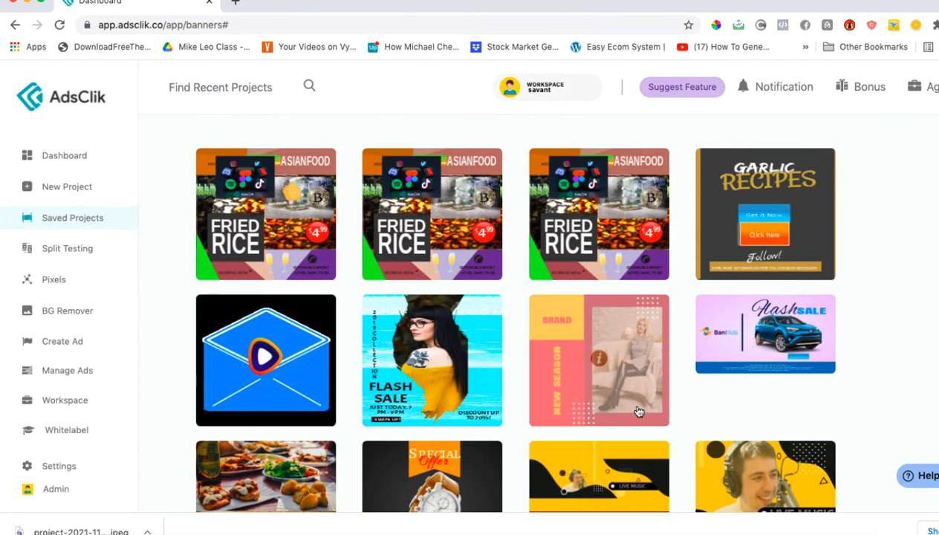
pyautogui.scroll(-1, 638, 411)
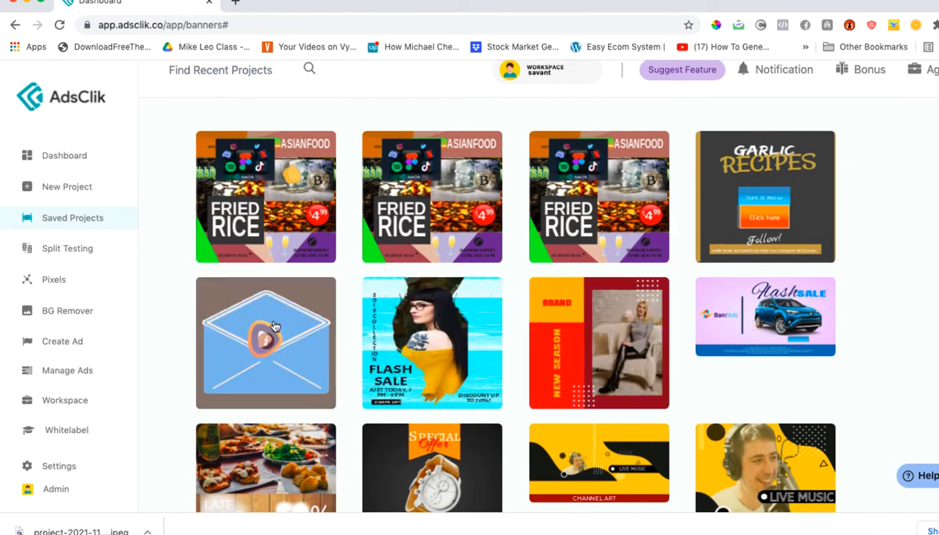
# Go to Split Testing and examine the views, clicks and CTR of the existing A/B tests
pyautogui.click(78, 255)
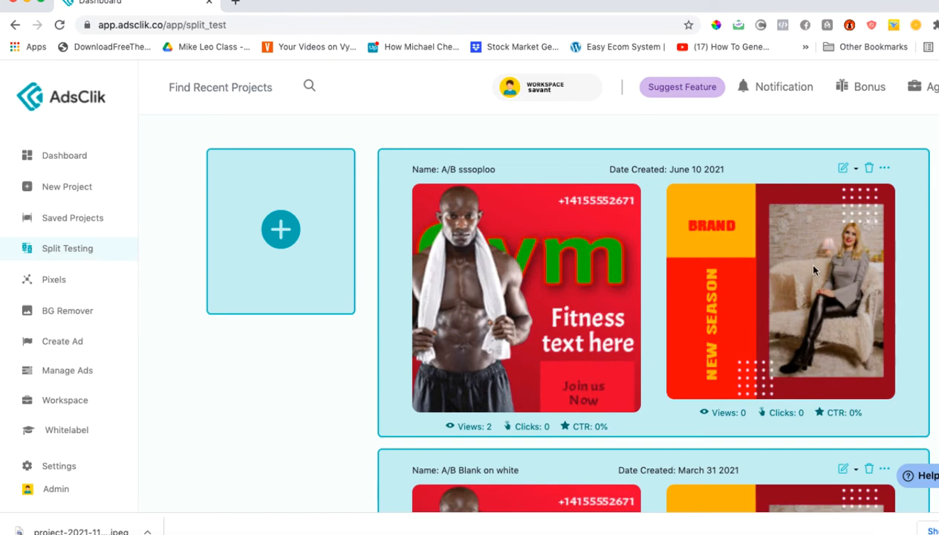
pyautogui.scroll(-2, 813, 282)
pyautogui.scroll(1, 813, 294)
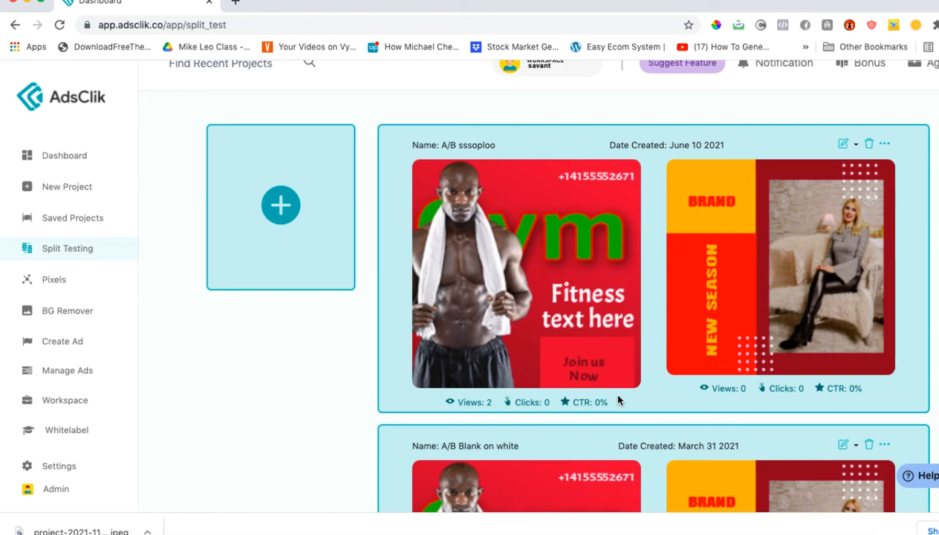
pyautogui.scroll(1, 620, 401)
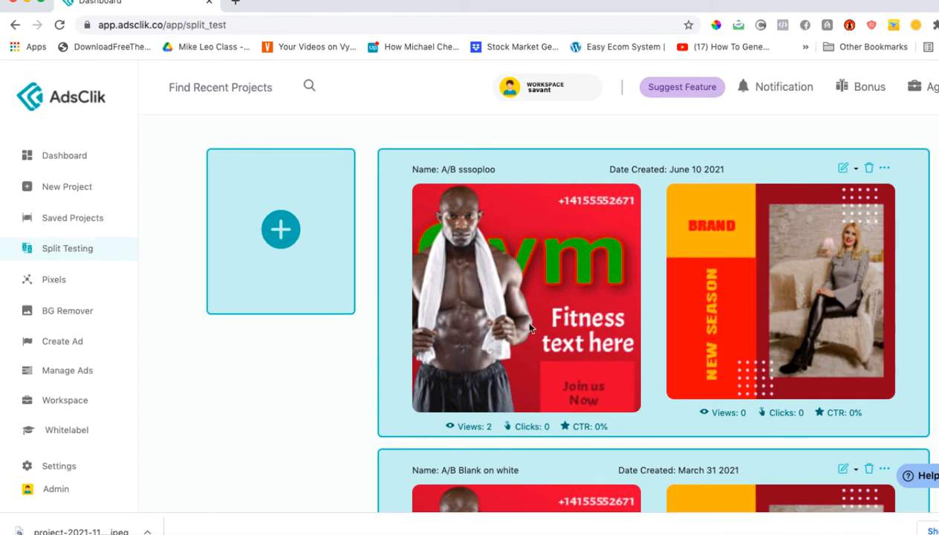
# Start a new split test and title it Demo Split oo8
pyautogui.click(292, 234)
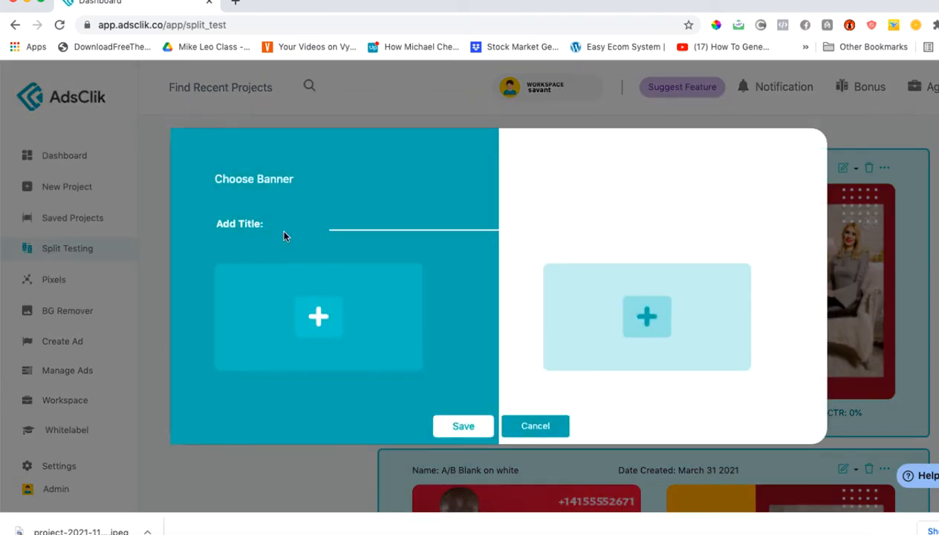
pyautogui.click(355, 222)
pyautogui.write('Demo ')
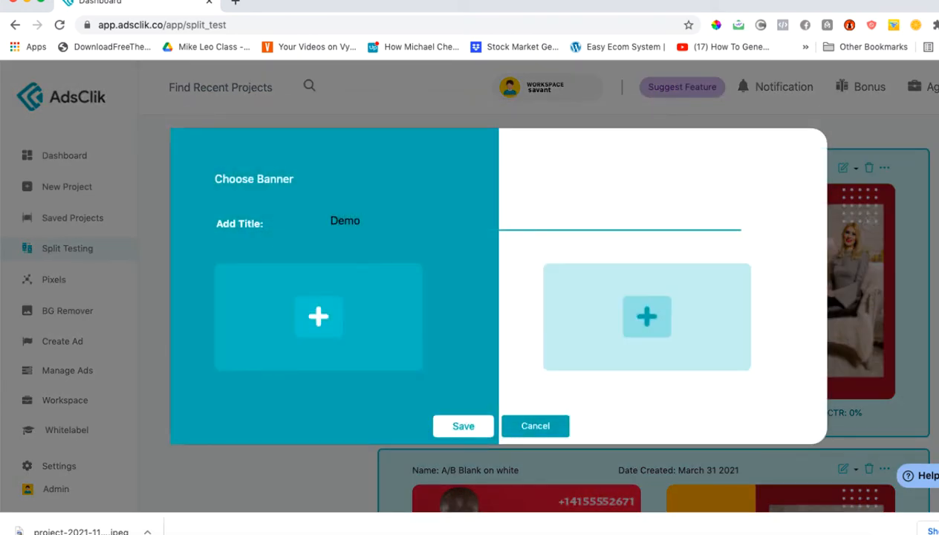
pyautogui.write('Split oo8')
# Pair the FRIED RICE banner with the hand emoji against the green-lettered Gym banner, and save the split test
pyautogui.click(321, 315)
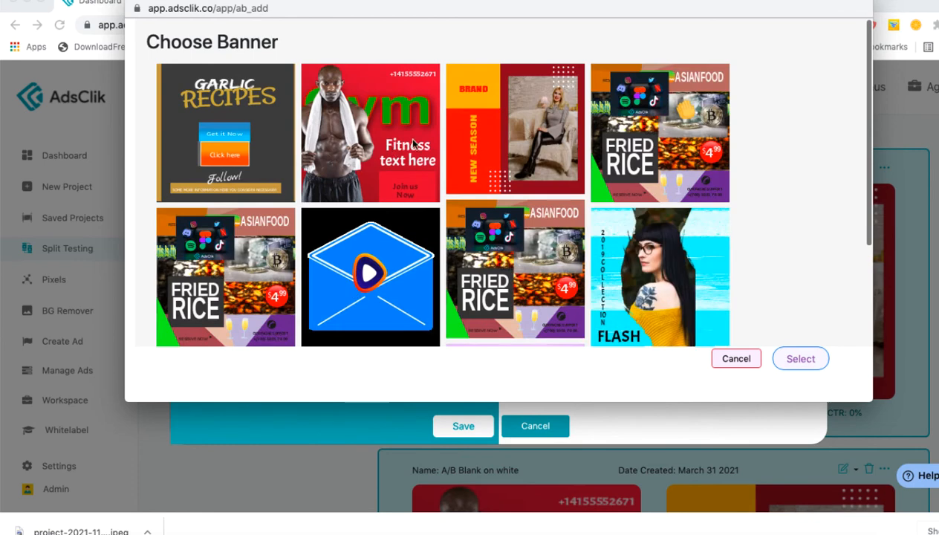
pyautogui.click(636, 117)
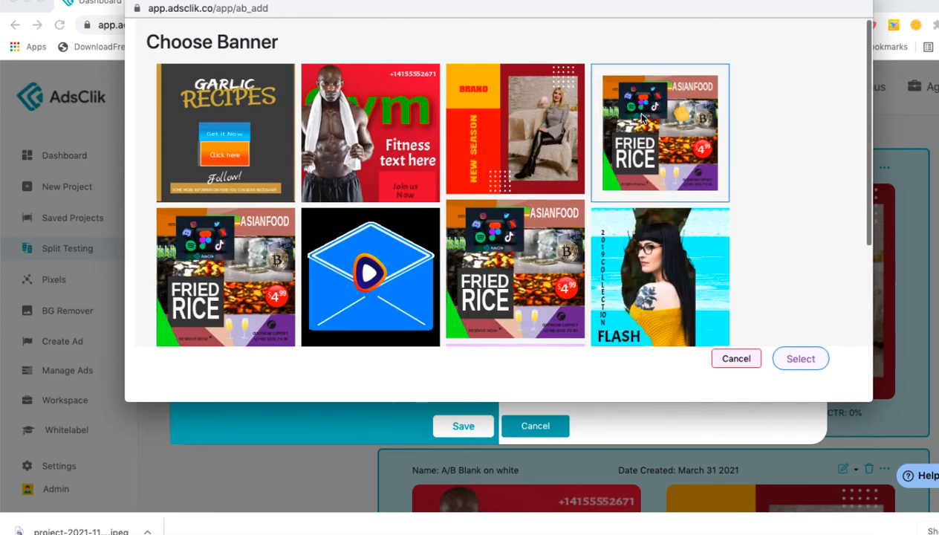
pyautogui.click(799, 362)
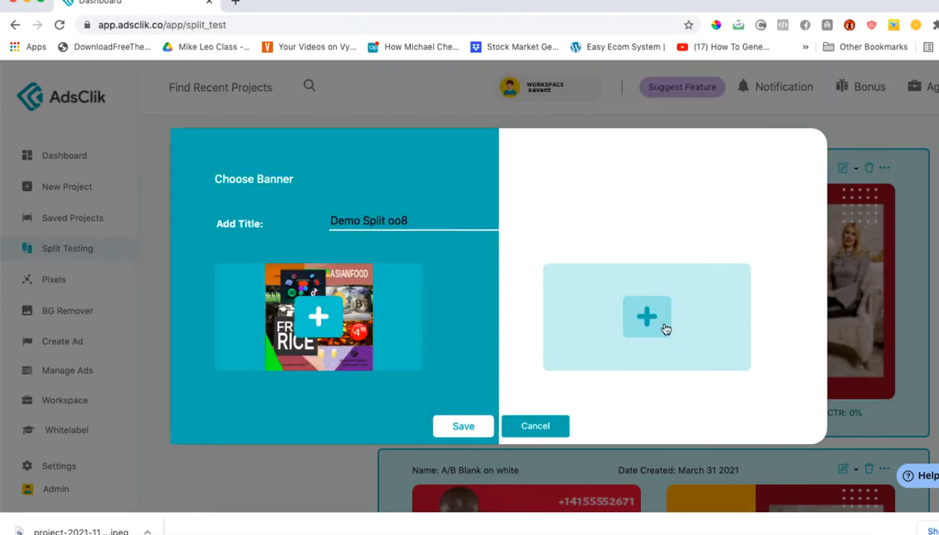
pyautogui.click(644, 315)
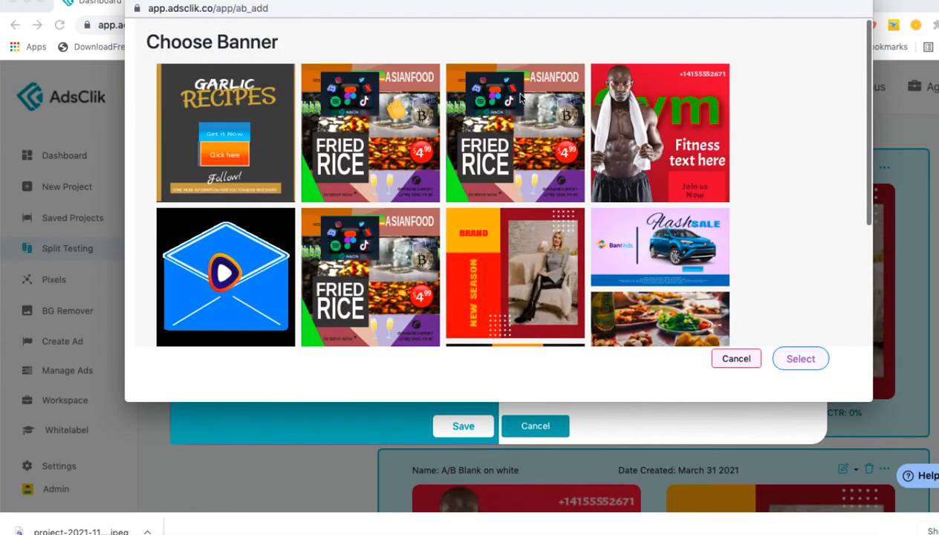
pyautogui.click(665, 134)
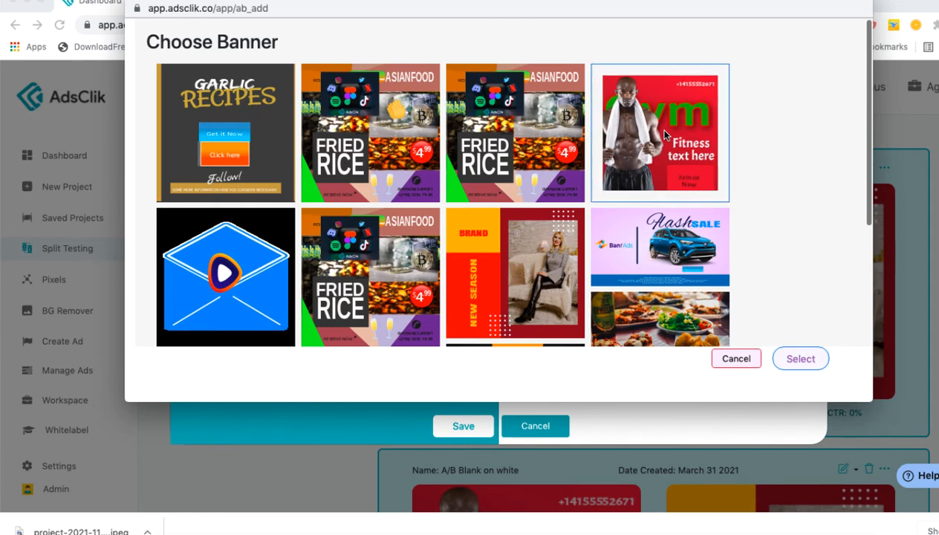
pyautogui.click(791, 360)
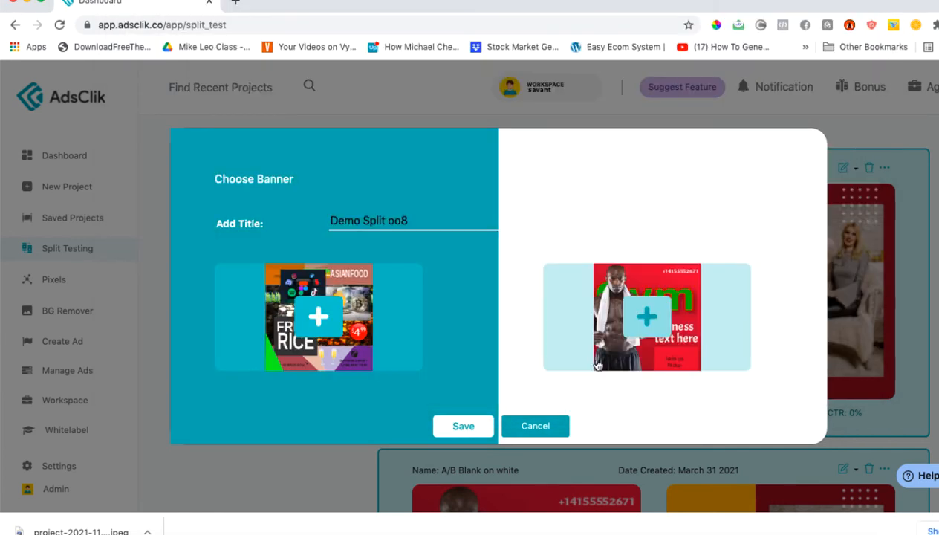
pyautogui.click(480, 429)
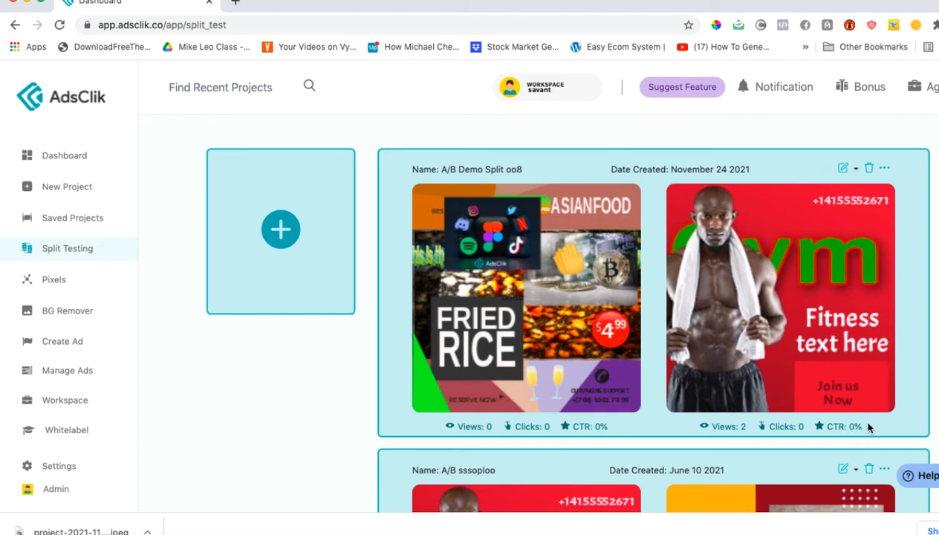
# Check the new split test's entry, and examine the list of saved retargeting pixels
pyautogui.scroll(-1, 838, 388)
pyautogui.scroll(1, 838, 387)
pyautogui.click(53, 286)
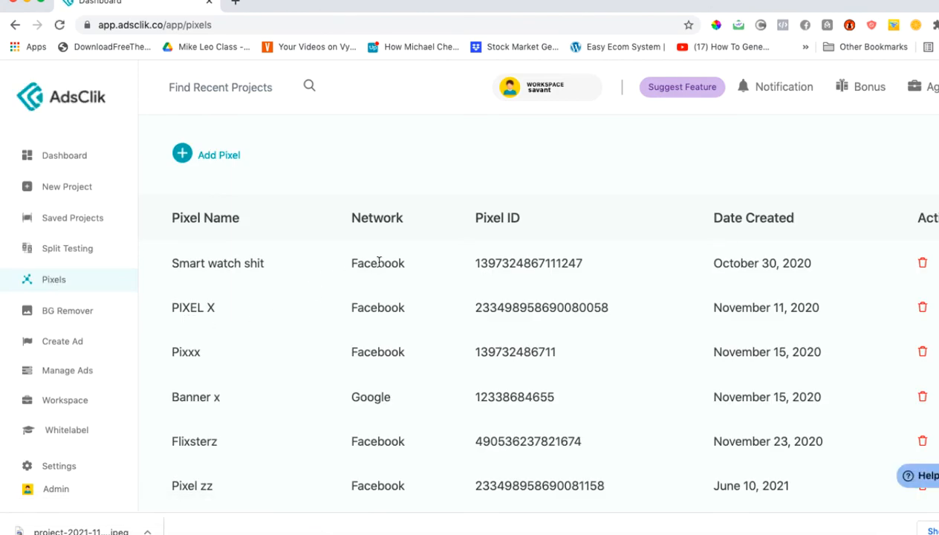
pyautogui.scroll(-3, 375, 335)
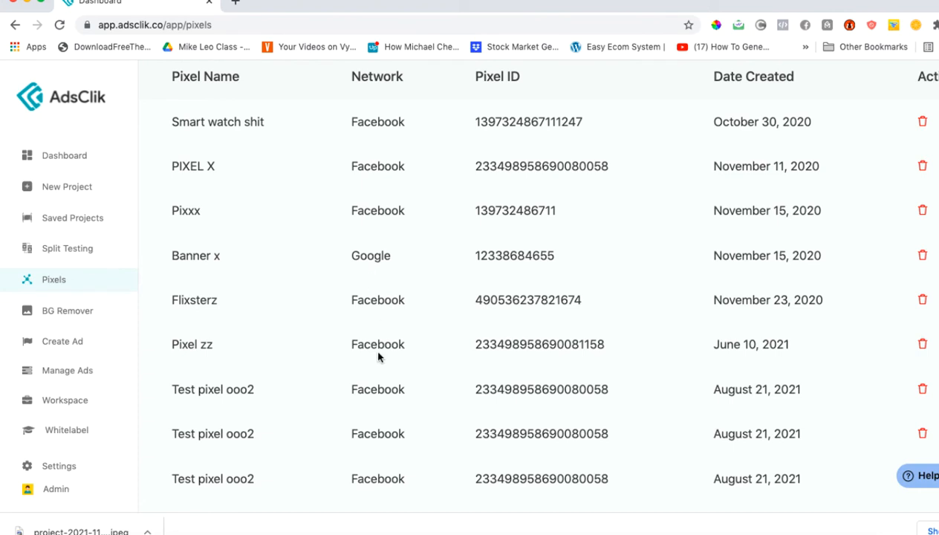
pyautogui.scroll(3, 377, 357)
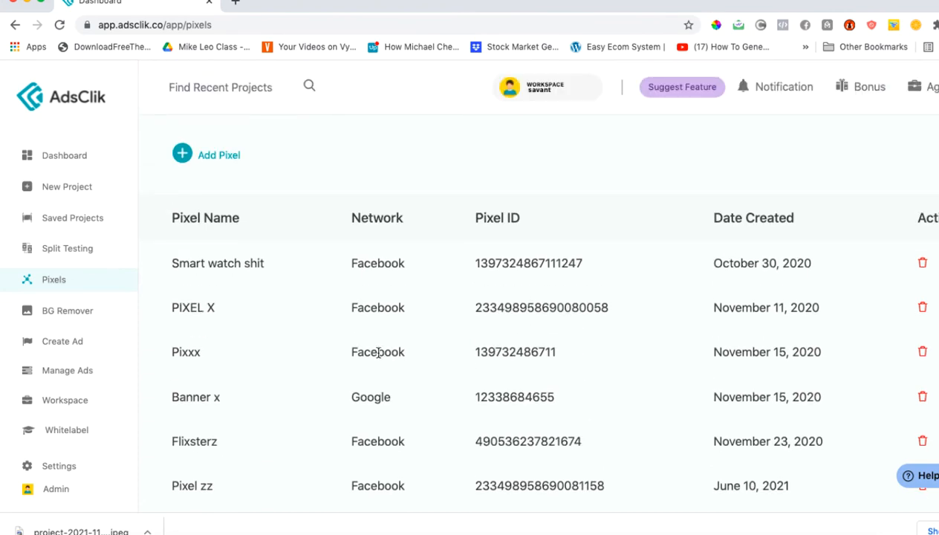
# Add a Facebook retargeting pixel named Demo 008, choosing one of the suggested pixel IDs, and save it
pyautogui.click(183, 156)
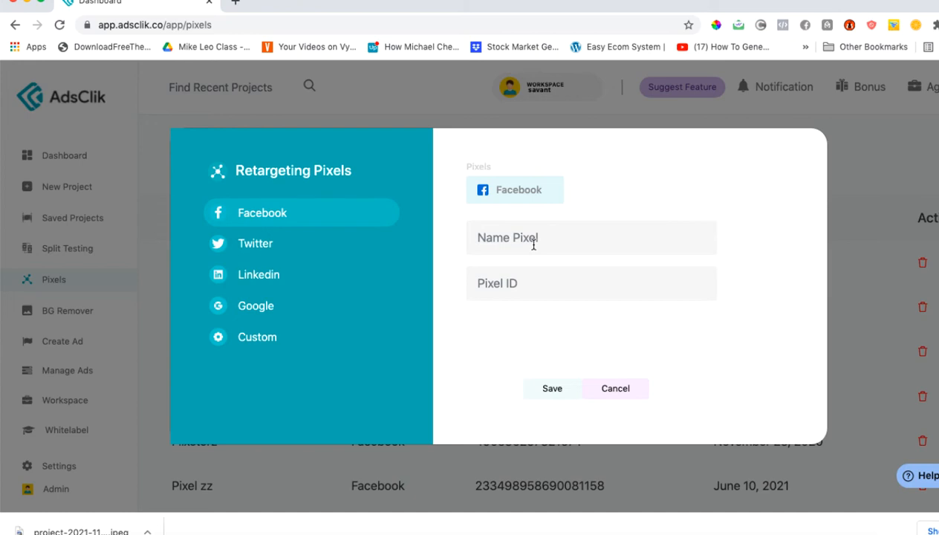
pyautogui.click(518, 238)
pyautogui.write('De')
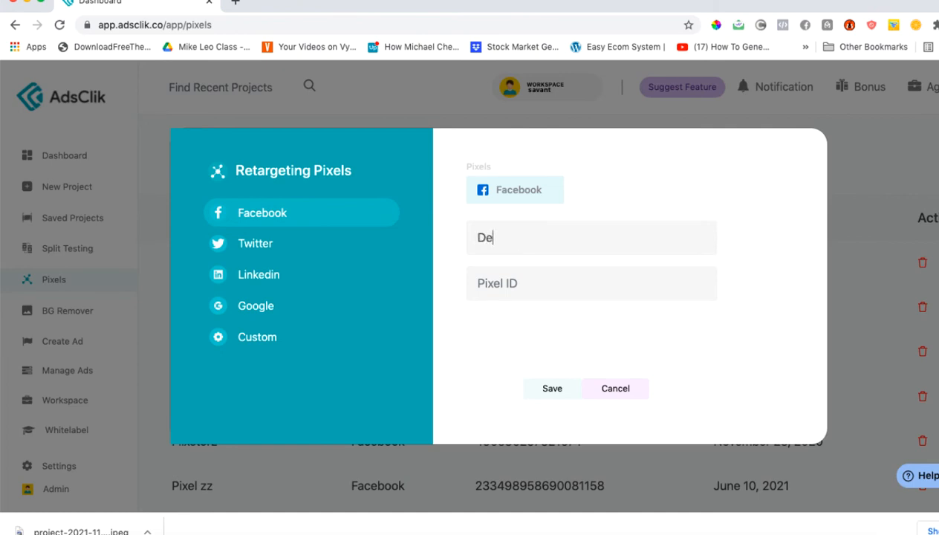
pyautogui.write('mo 008')
pyautogui.click(513, 279)
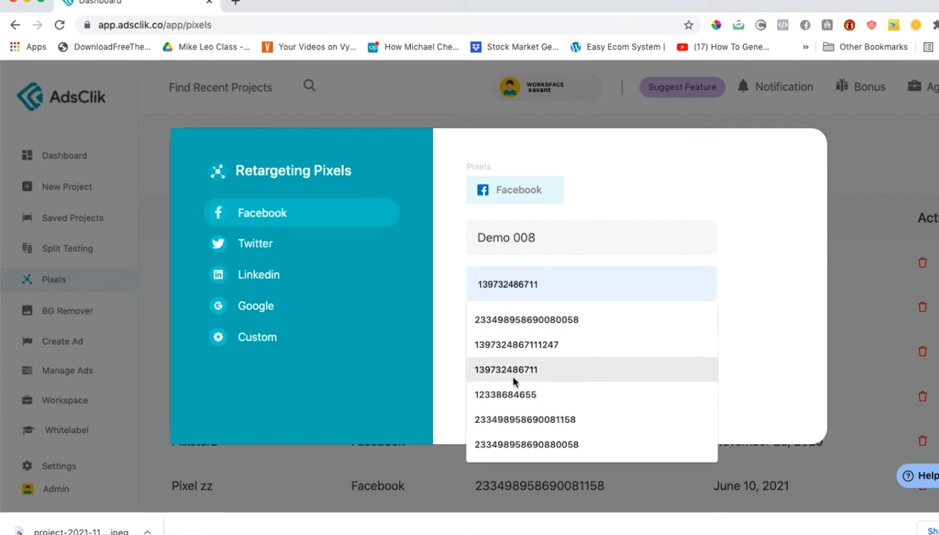
pyautogui.click(525, 419)
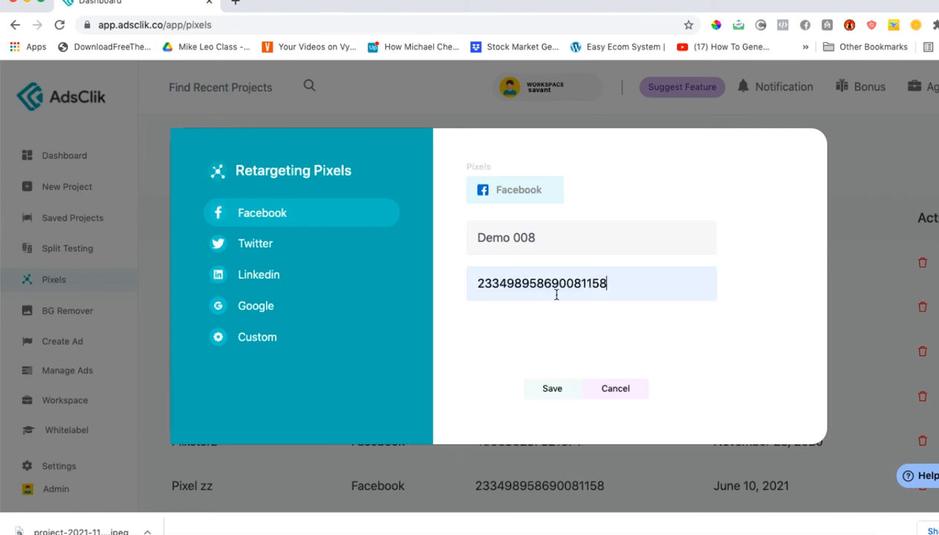
pyautogui.click(556, 389)
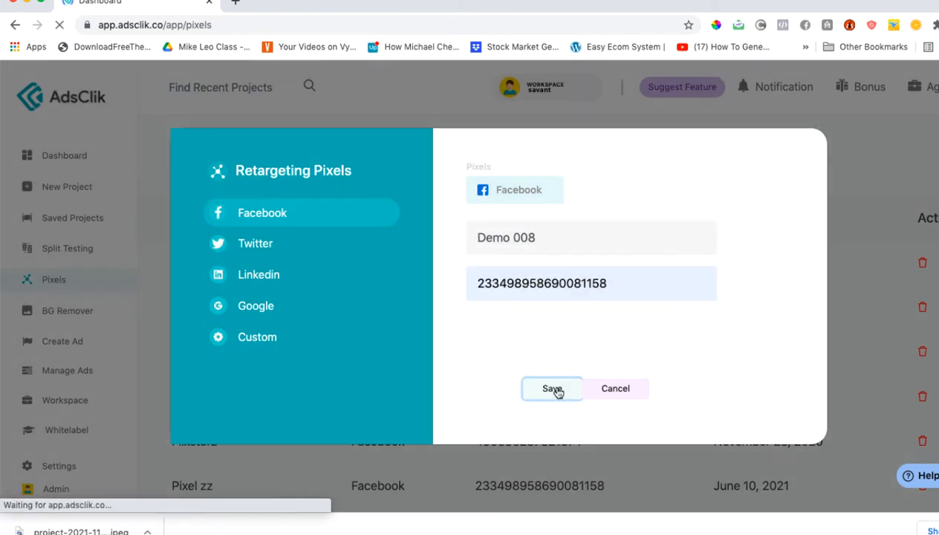
# Check the Demo 008 entry in the pixel list, then reopen the blank new-pixel form and dismiss it
pyautogui.scroll(-3, 505, 349)
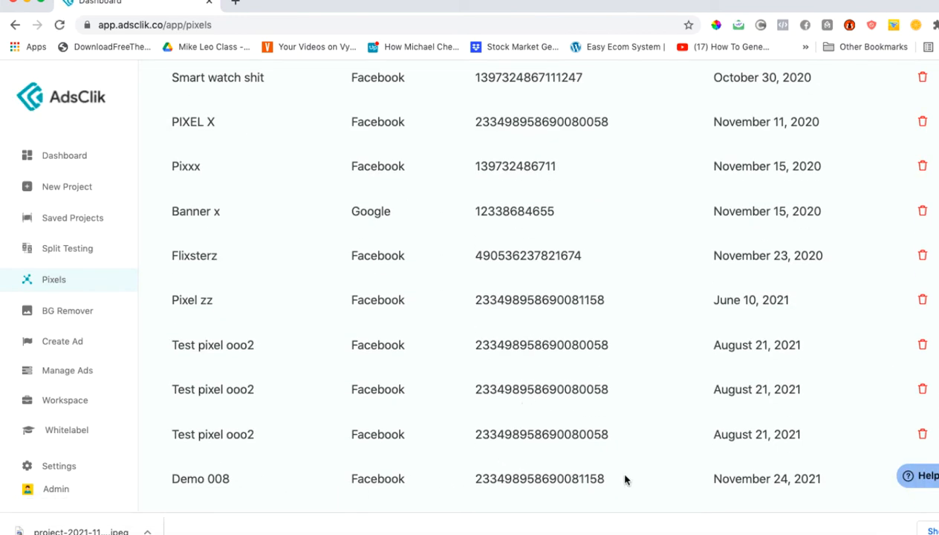
pyautogui.scroll(3, 624, 479)
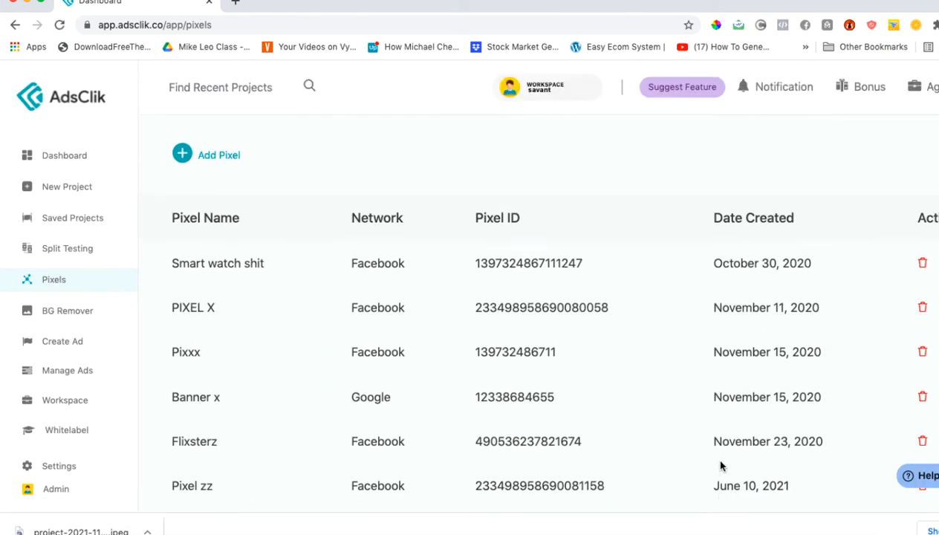
pyautogui.click(182, 154)
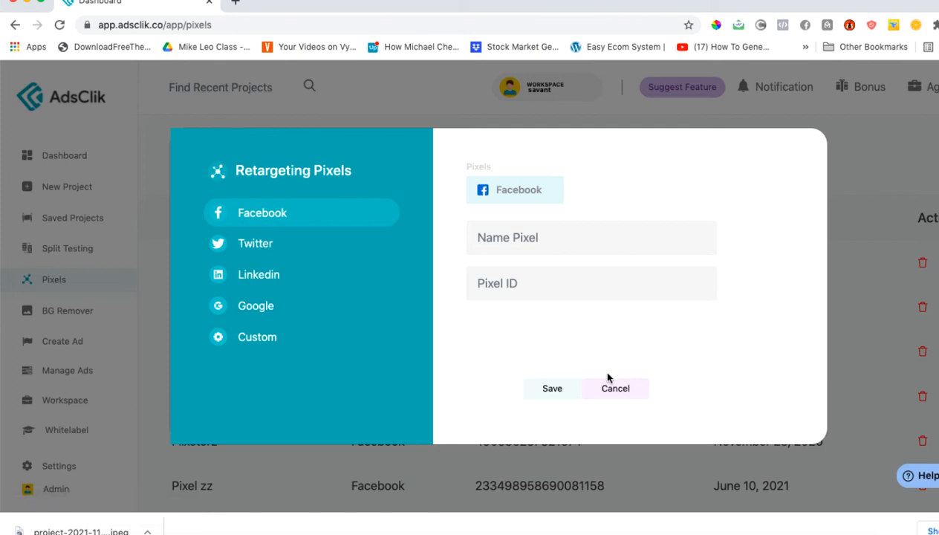
pyautogui.click(610, 391)
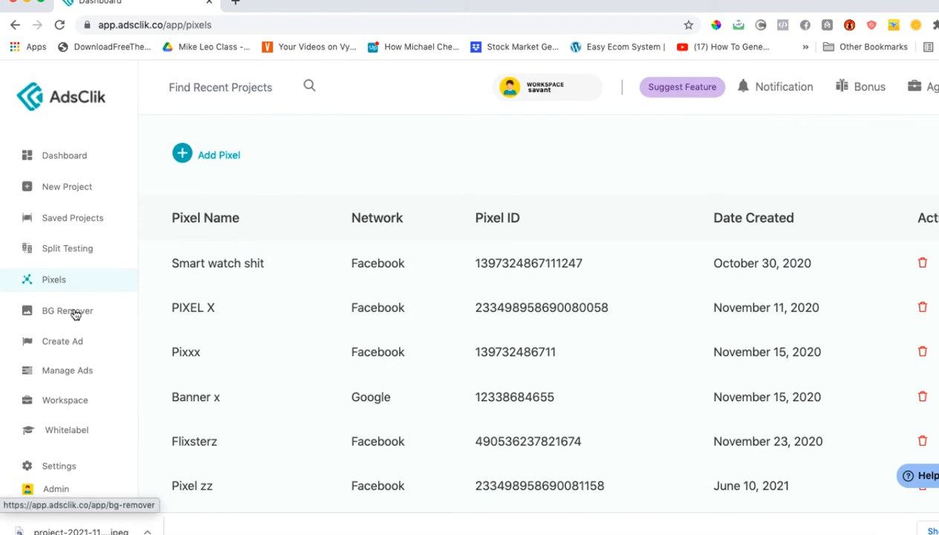
# Go to BG Remover, preview the shoe photo 1IMG_9653.jpg from Downloads, and upload it for background removal
pyautogui.click(75, 315)
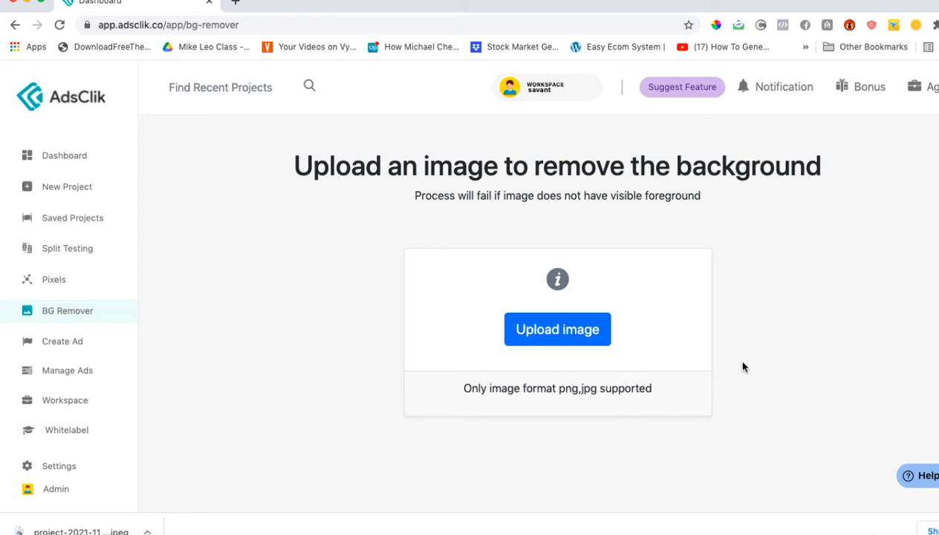
pyautogui.click(564, 336)
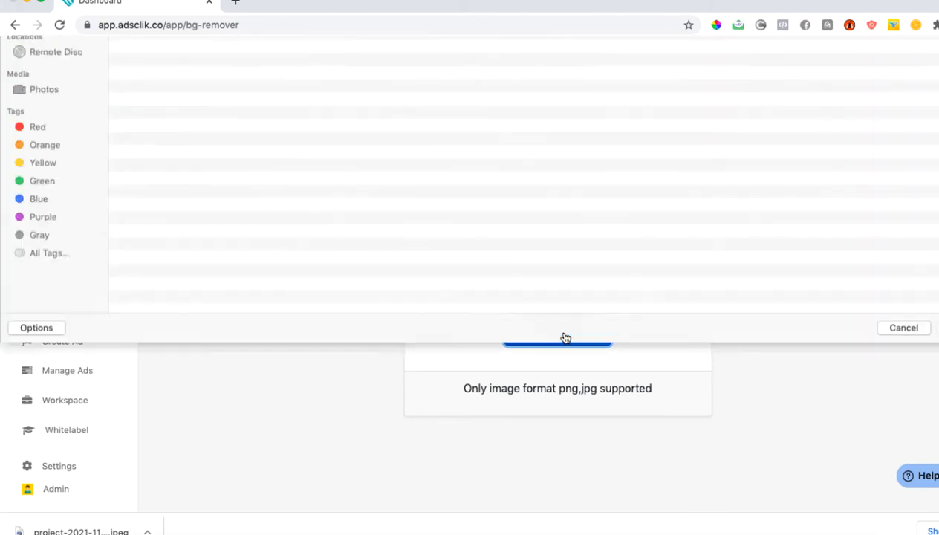
pyautogui.click(223, 84)
pyautogui.scroll(2, 228, 124)
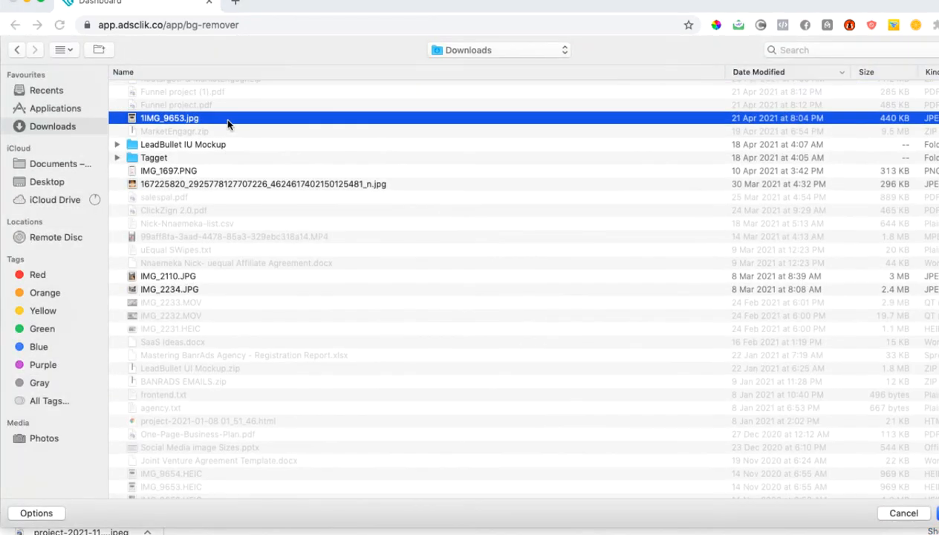
pyautogui.press('space')
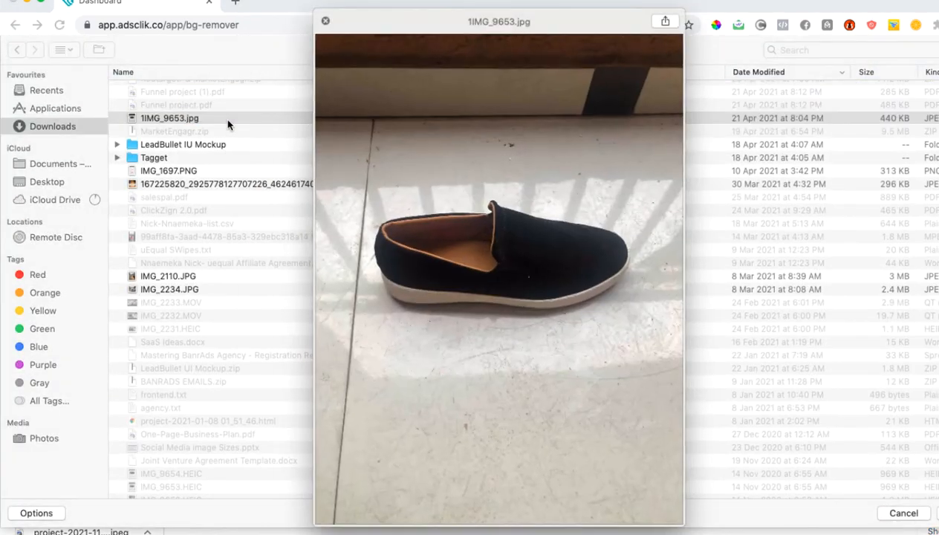
pyautogui.click(325, 22)
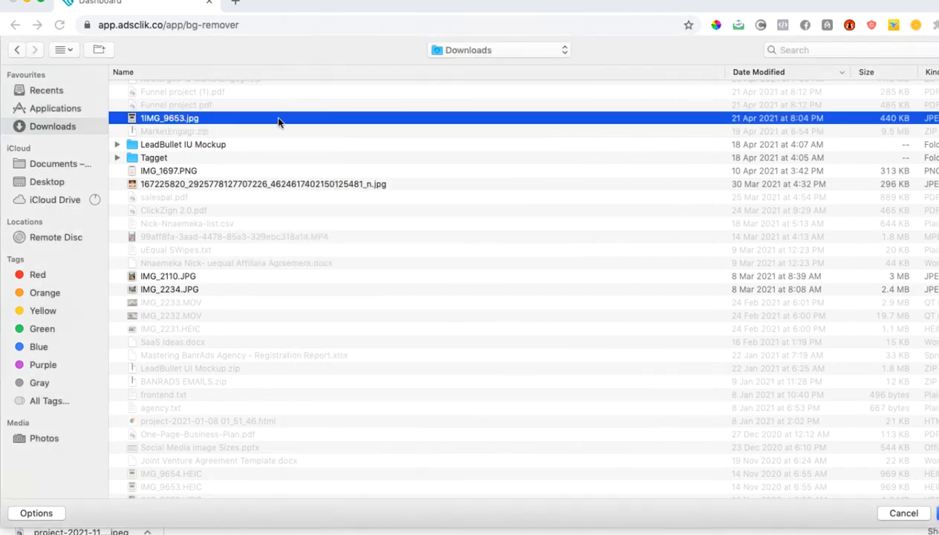
pyautogui.doubleClick(276, 118)
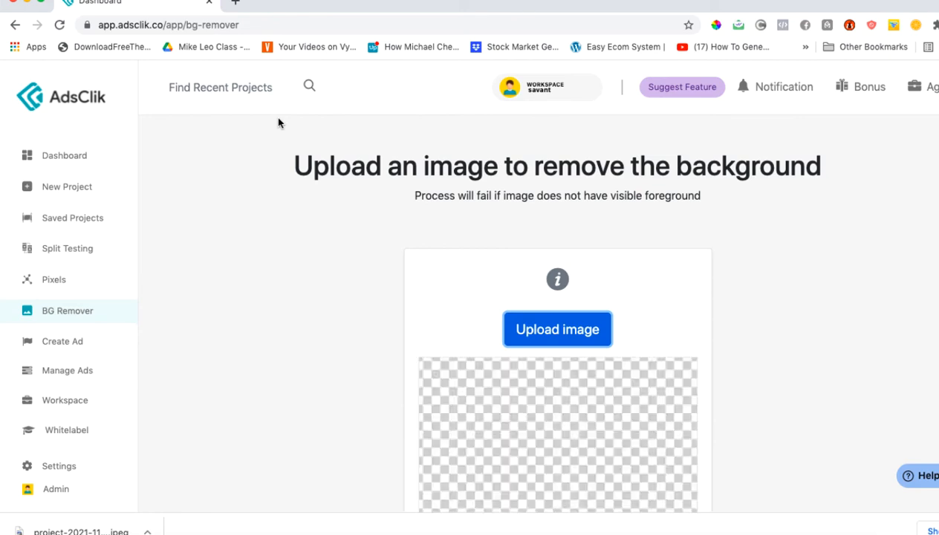
pyautogui.scroll(-5, 581, 240)
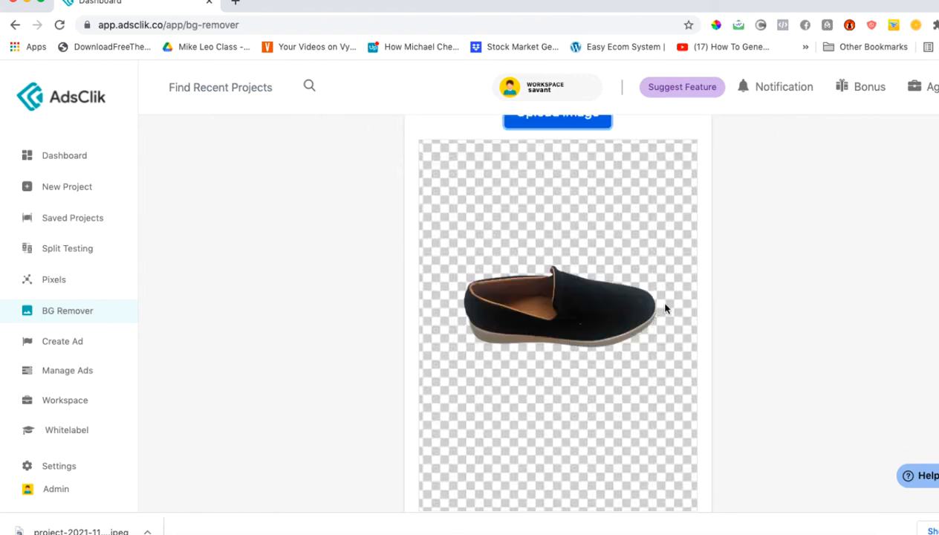
pyautogui.scroll(5, 605, 252)
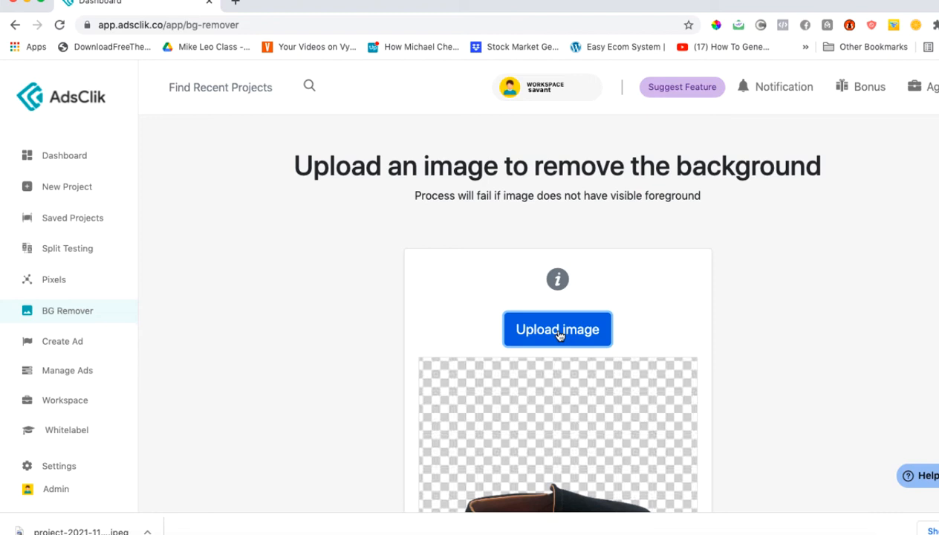
pyautogui.scroll(5, 625, 353)
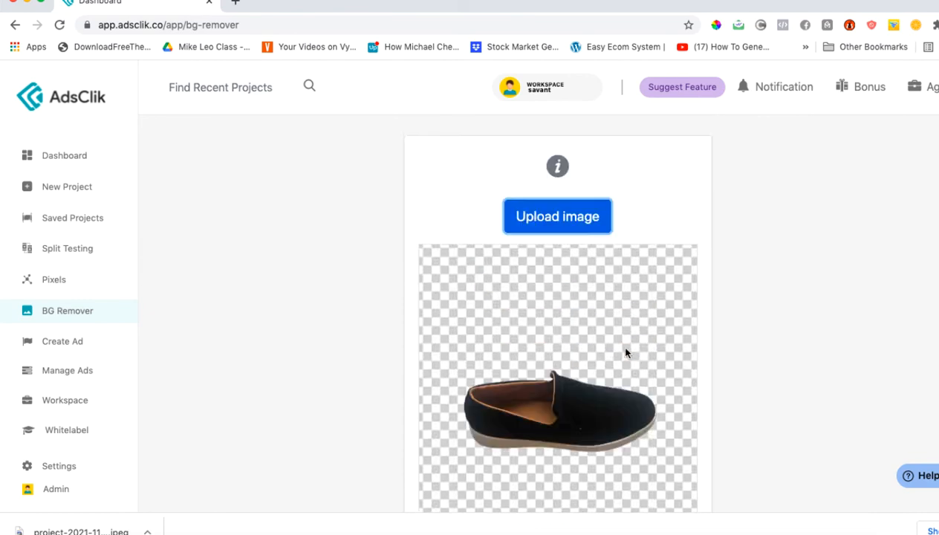
pyautogui.click(590, 331)
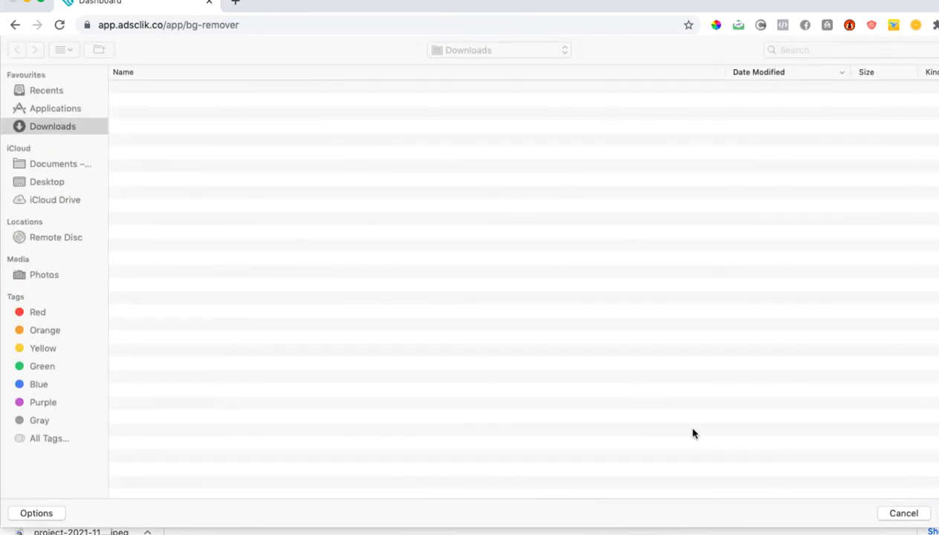
pyautogui.click(897, 513)
# Download the shoe cutout into the Bonuses folder, naming the file bgggg
pyautogui.scroll(-5, 817, 446)
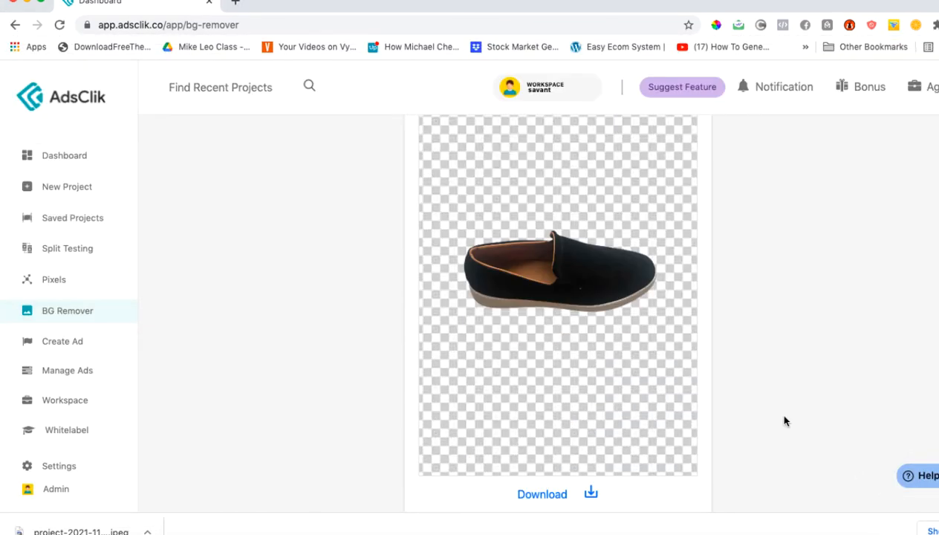
pyautogui.click(591, 496)
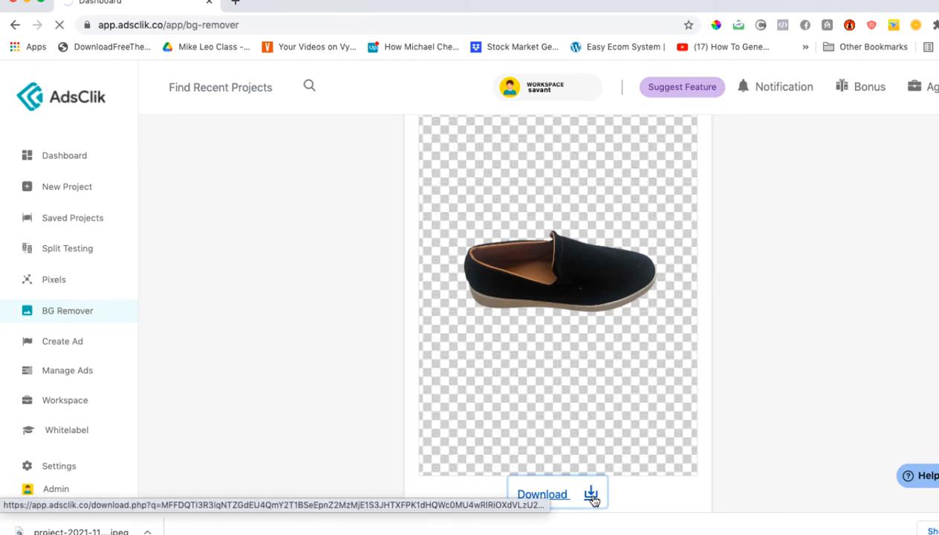
pyautogui.click(590, 495)
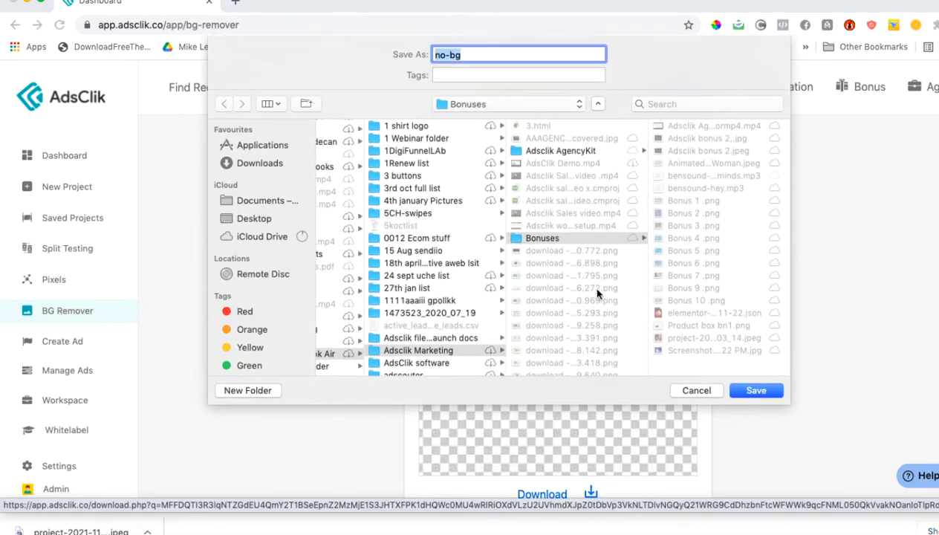
pyautogui.click(578, 237)
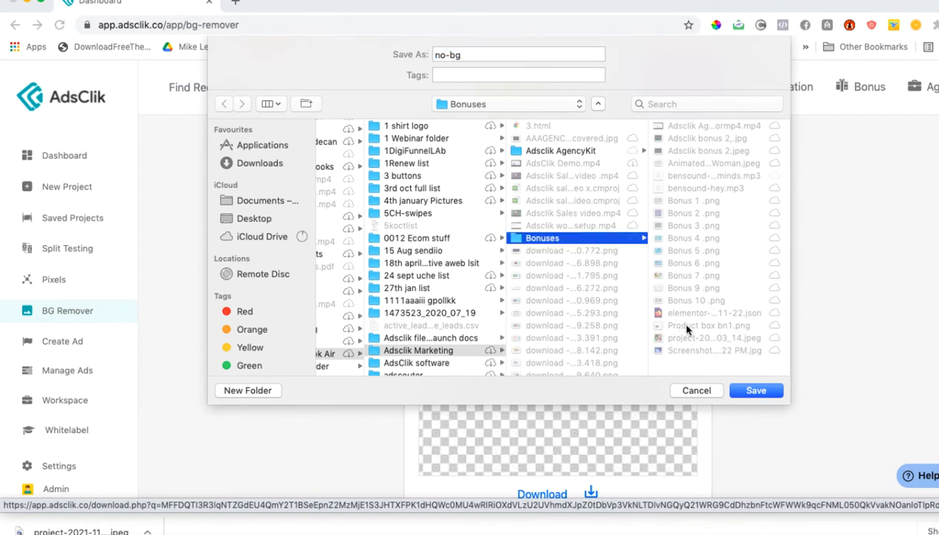
pyautogui.click(448, 54)
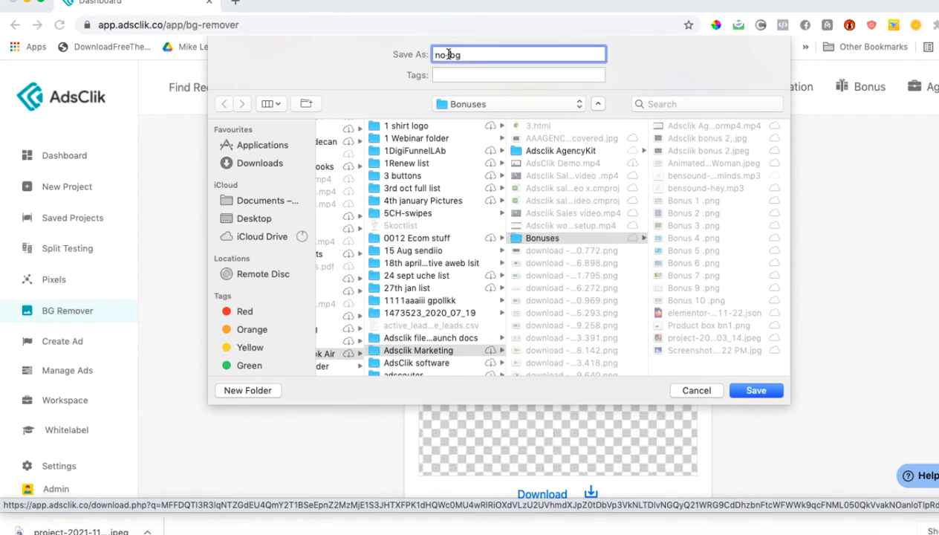
pyautogui.press('BackSpace')
pyautogui.press('BackSpace')
pyautogui.press('BackSpace')
pyautogui.write('ggg')
pyautogui.click(752, 391)
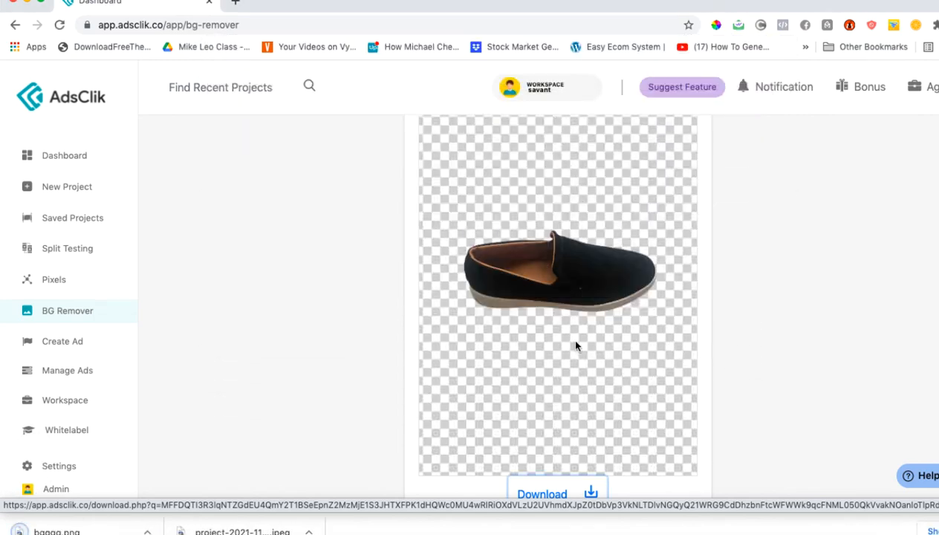
pyautogui.scroll(2, 567, 336)
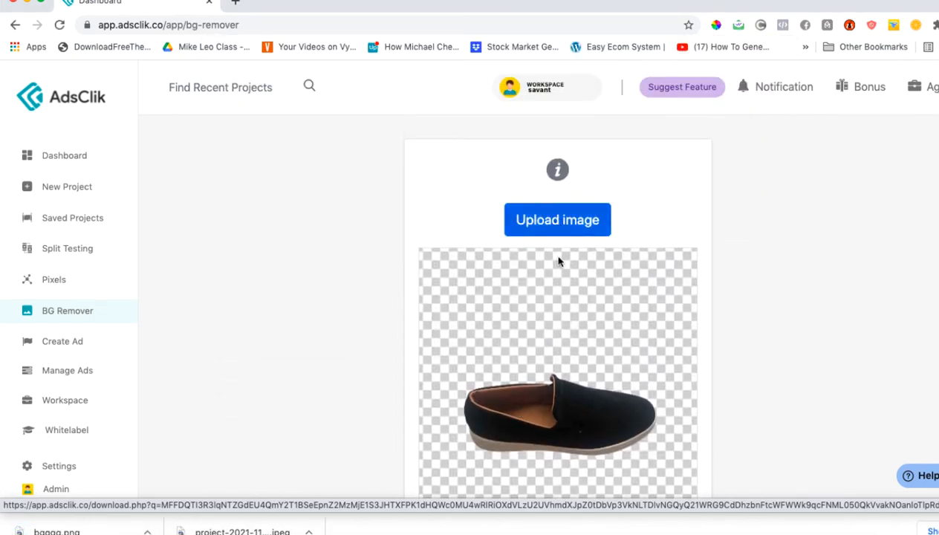
pyautogui.scroll(-1, 550, 335)
pyautogui.scroll(-3, 580, 434)
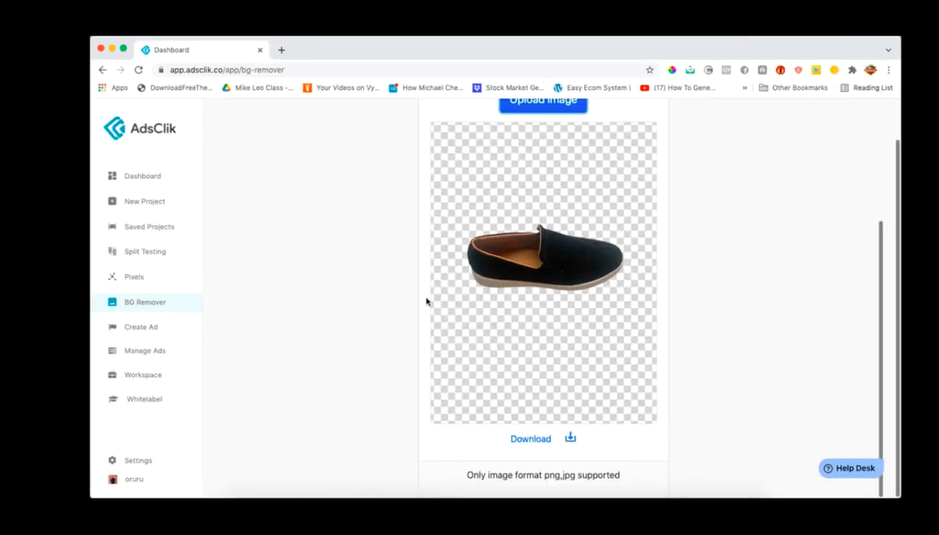
# Start creating an ad, set its type to Facebook, and look at which accounts are available for it
pyautogui.click(139, 333)
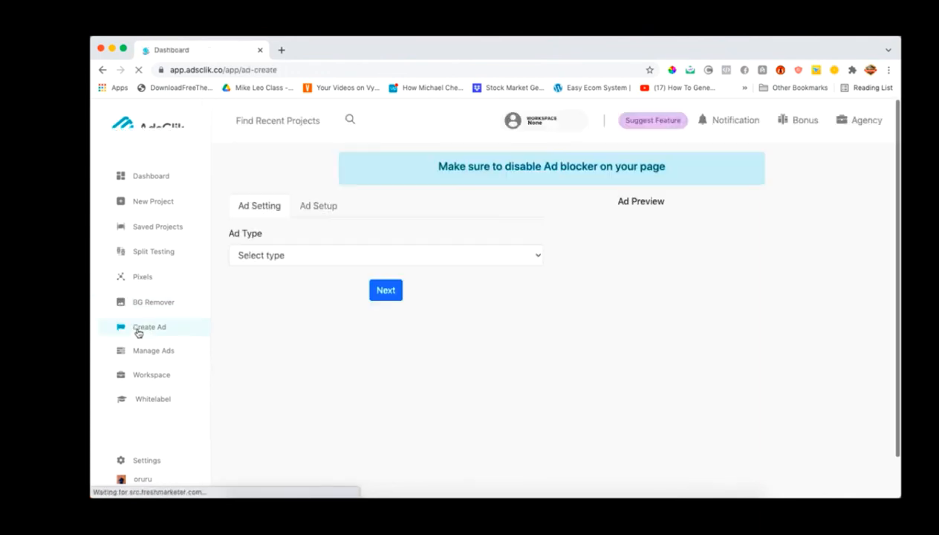
pyautogui.click(295, 254)
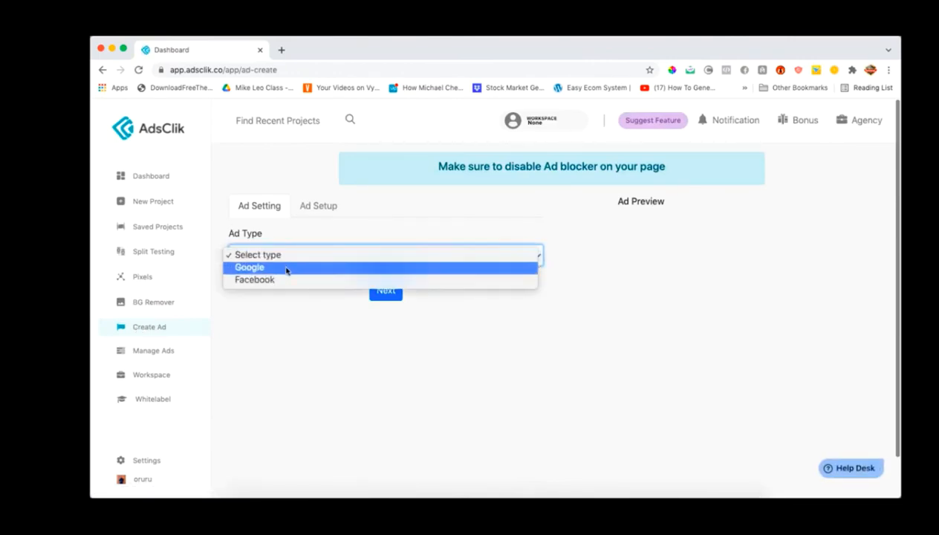
pyautogui.click(287, 280)
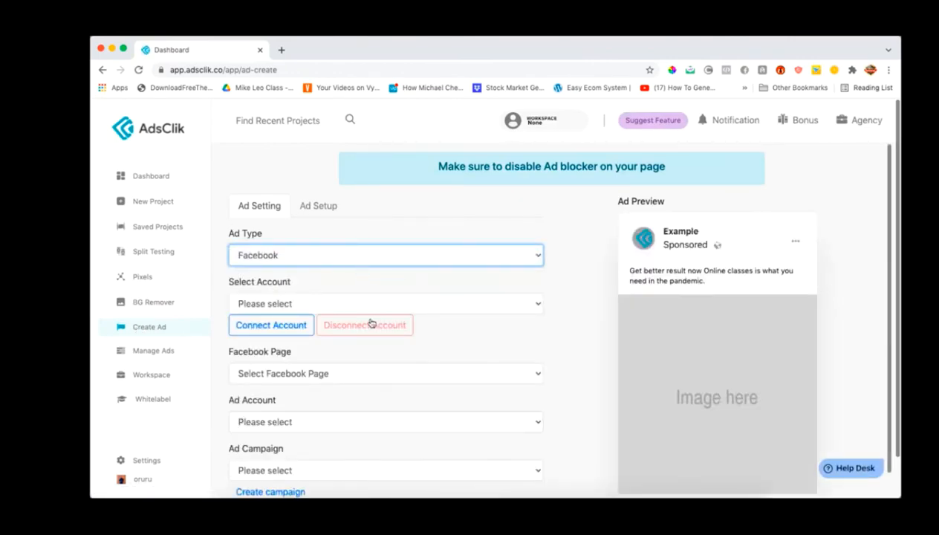
pyautogui.click(349, 298)
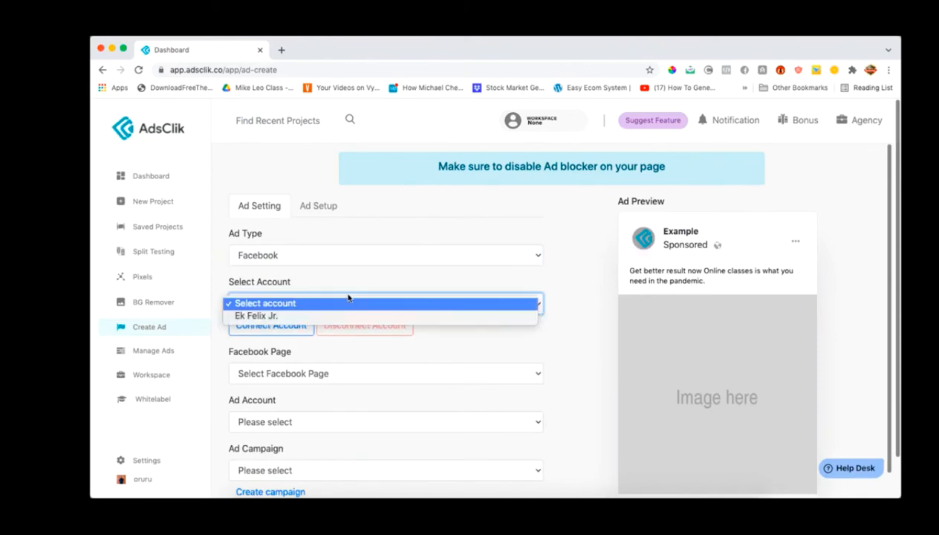
pyautogui.click(386, 275)
# Connect a Facebook account, reviewing and granting the permissions for ad accounts, businesses and Pages
pyautogui.click(286, 327)
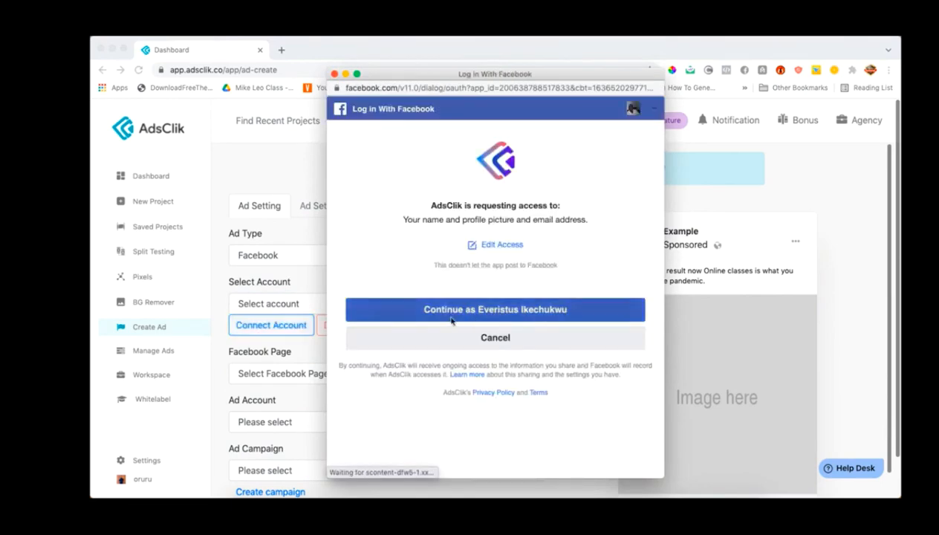
pyautogui.click(490, 309)
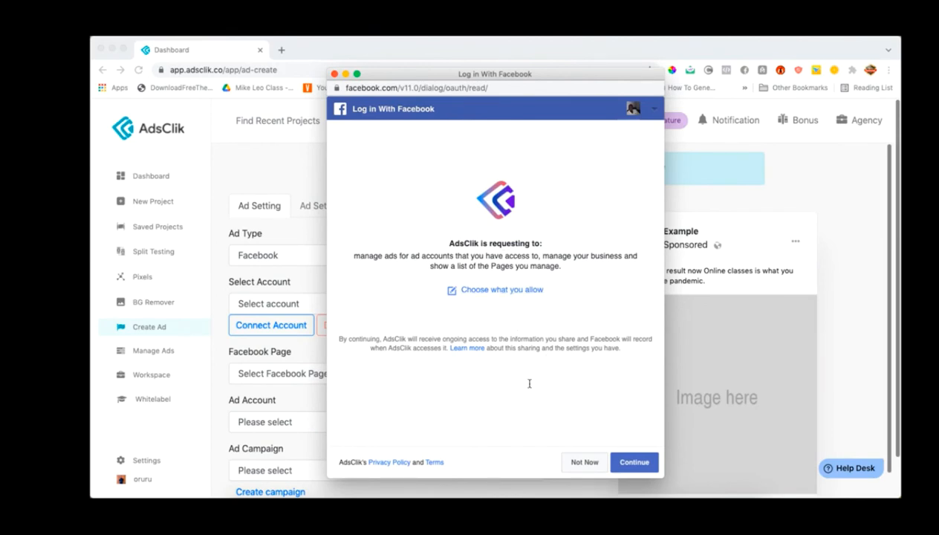
pyautogui.click(517, 291)
pyautogui.scroll(-3, 597, 279)
pyautogui.scroll(3, 597, 278)
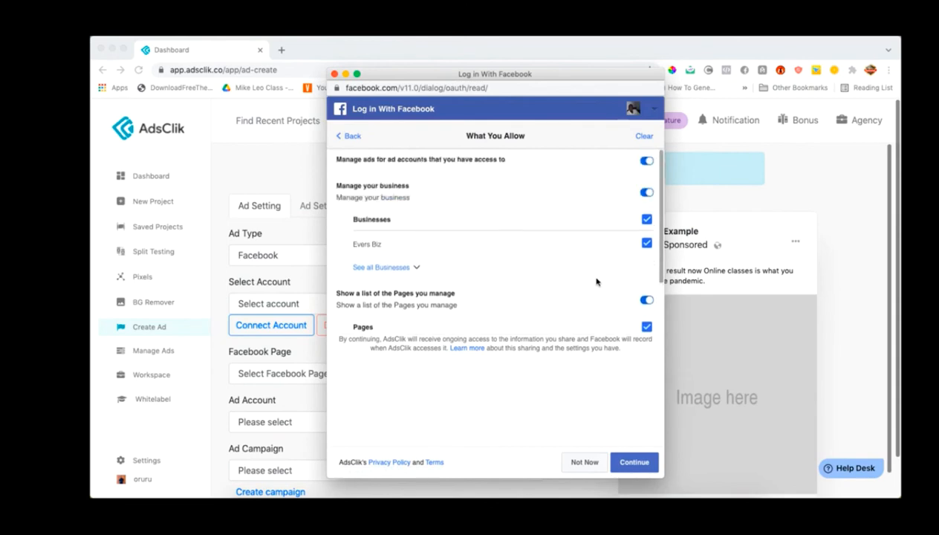
pyautogui.click(638, 470)
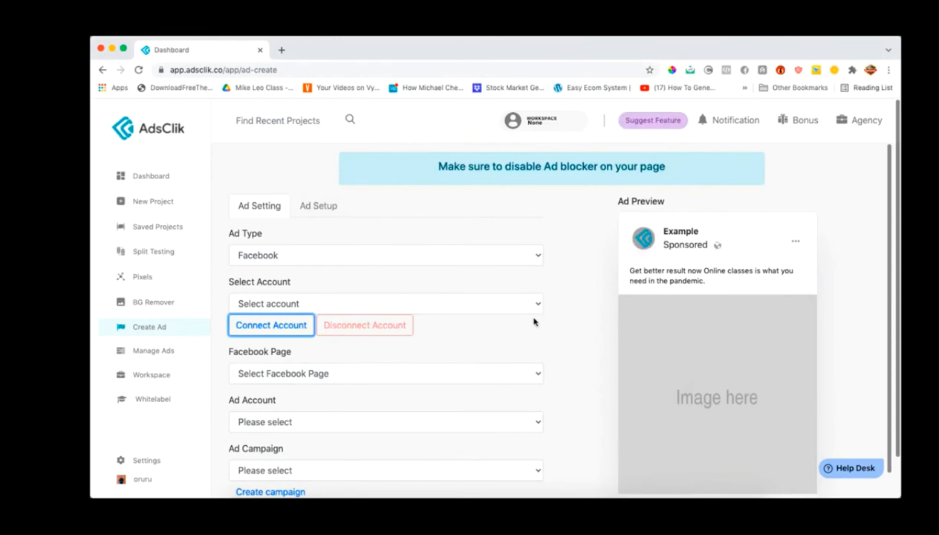
# Choose the newly connected Facebook account for the ad and set its Facebook Page to Luxury Watch Store
pyautogui.click(518, 304)
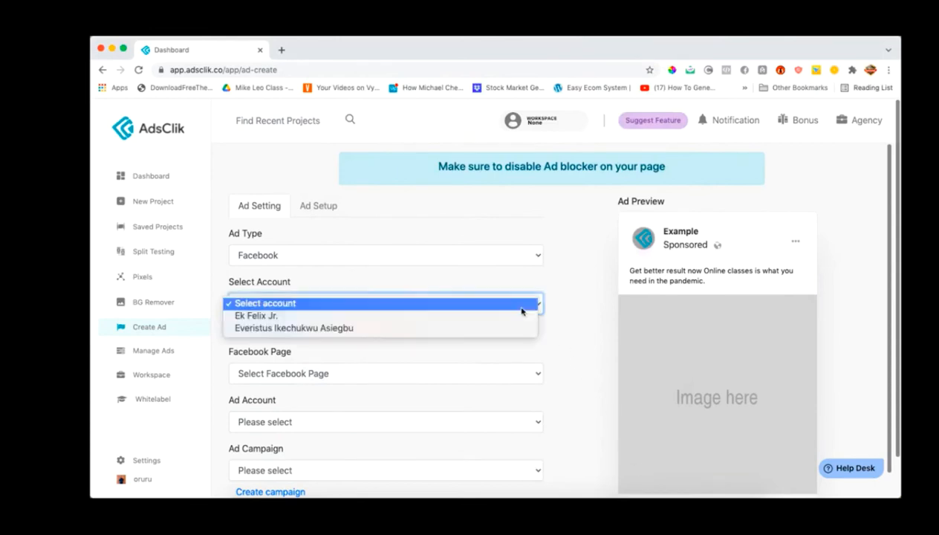
pyautogui.click(507, 328)
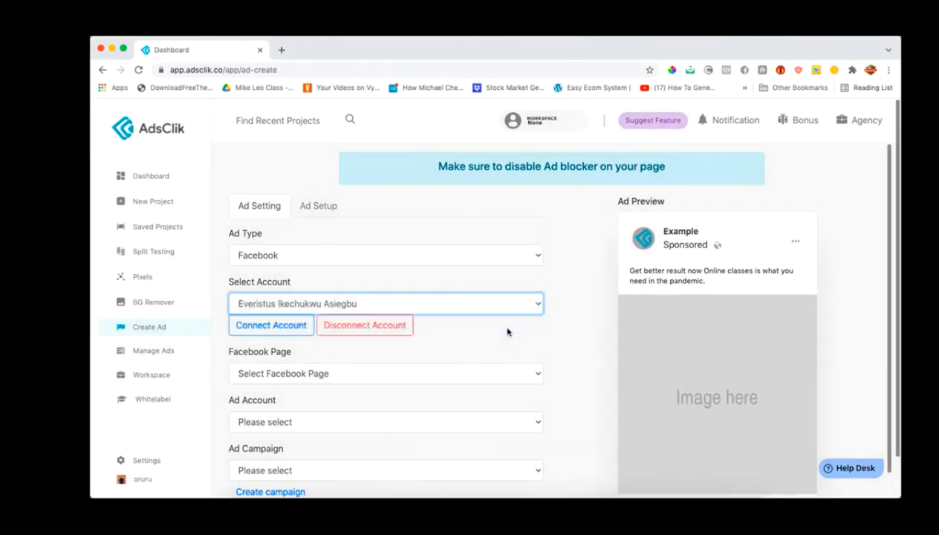
pyautogui.scroll(-1, 505, 331)
pyautogui.click(476, 346)
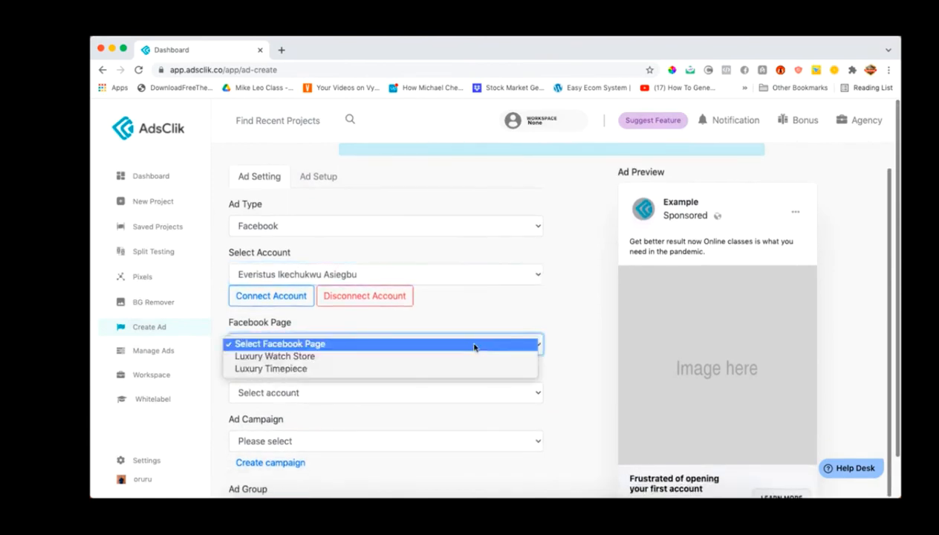
pyautogui.click(518, 316)
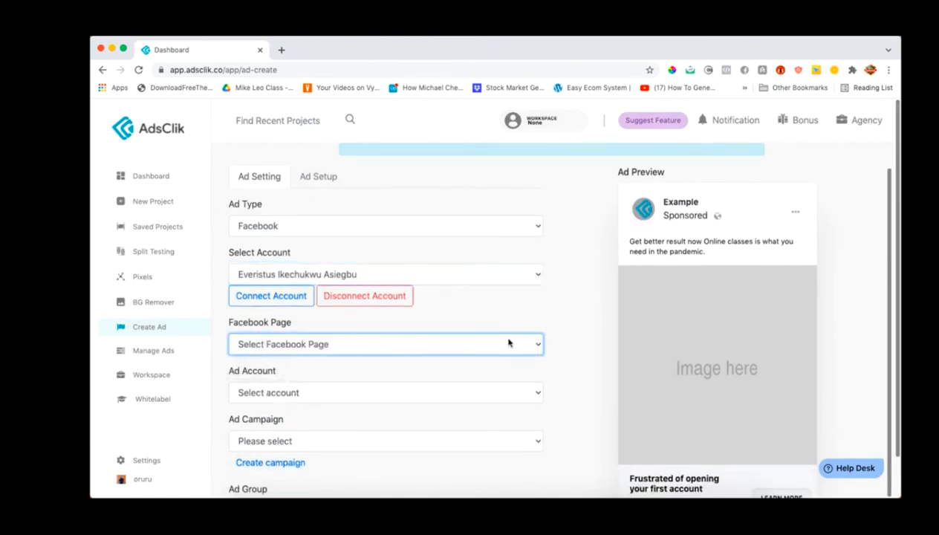
pyautogui.click(508, 343)
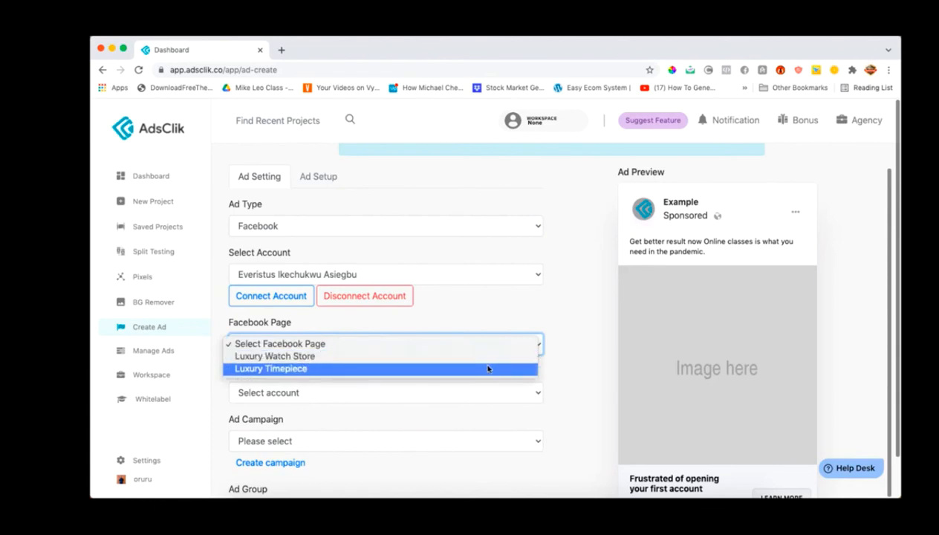
pyautogui.click(488, 364)
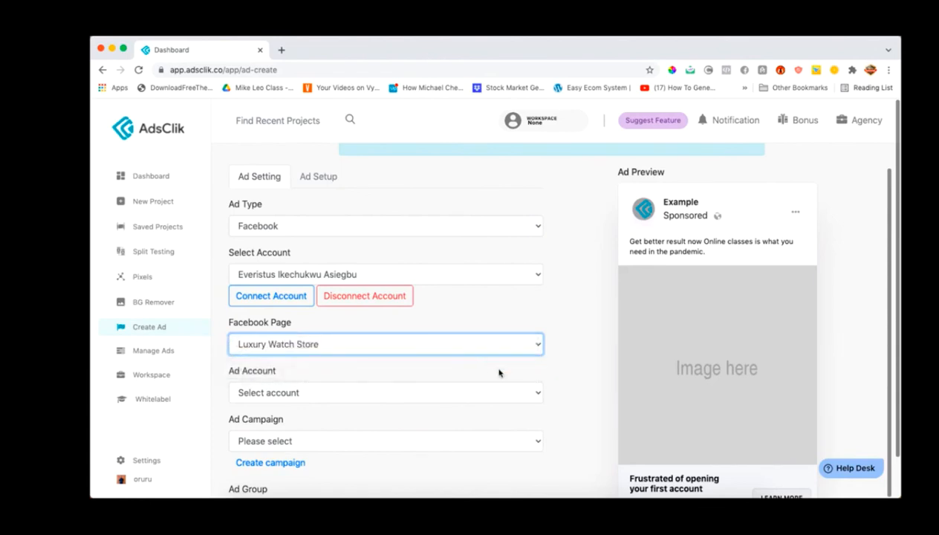
# Select the ad account for the ad and check which existing campaigns it offers
pyautogui.scroll(-2, 505, 375)
pyautogui.click(511, 339)
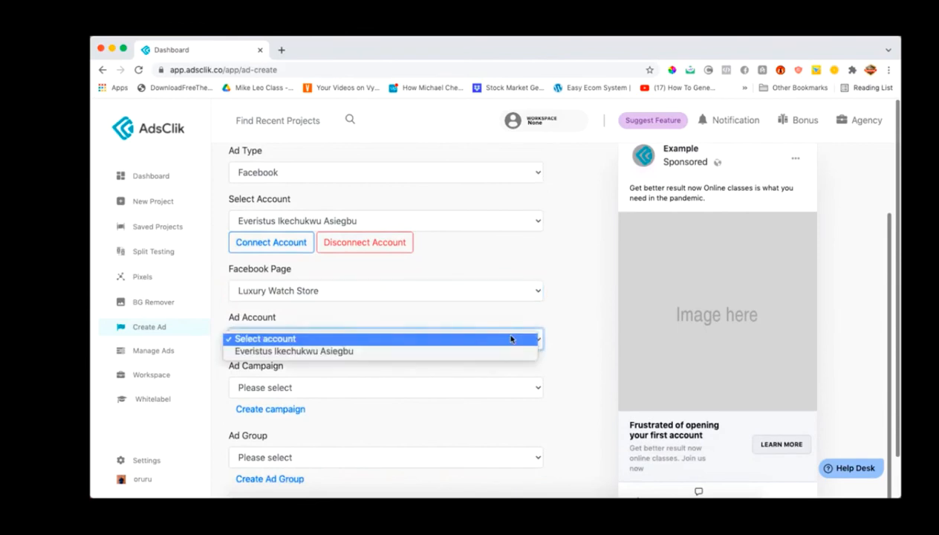
pyautogui.click(501, 352)
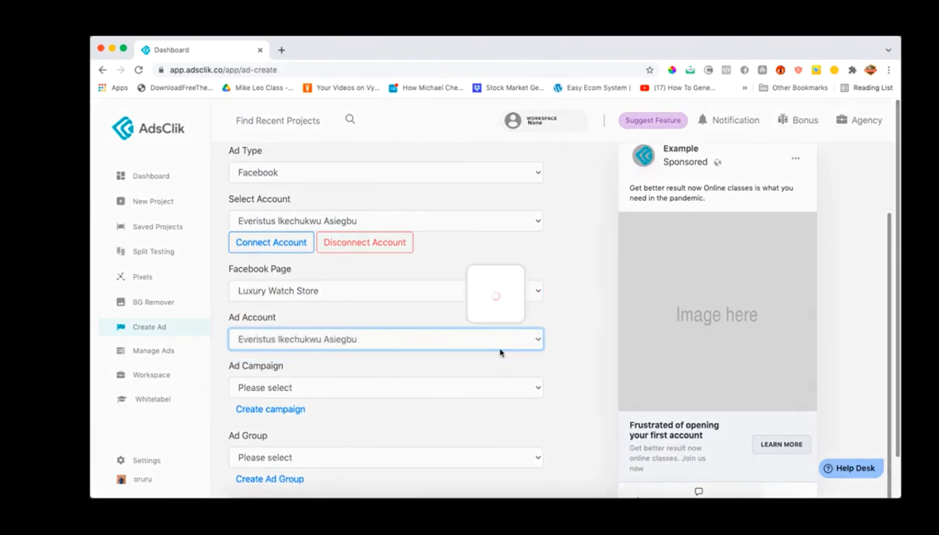
pyautogui.click(492, 387)
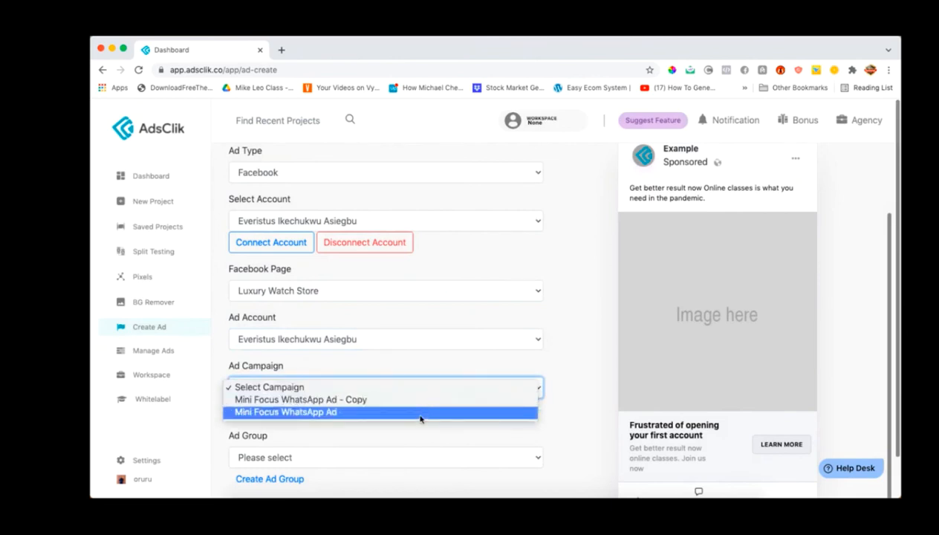
pyautogui.click(380, 366)
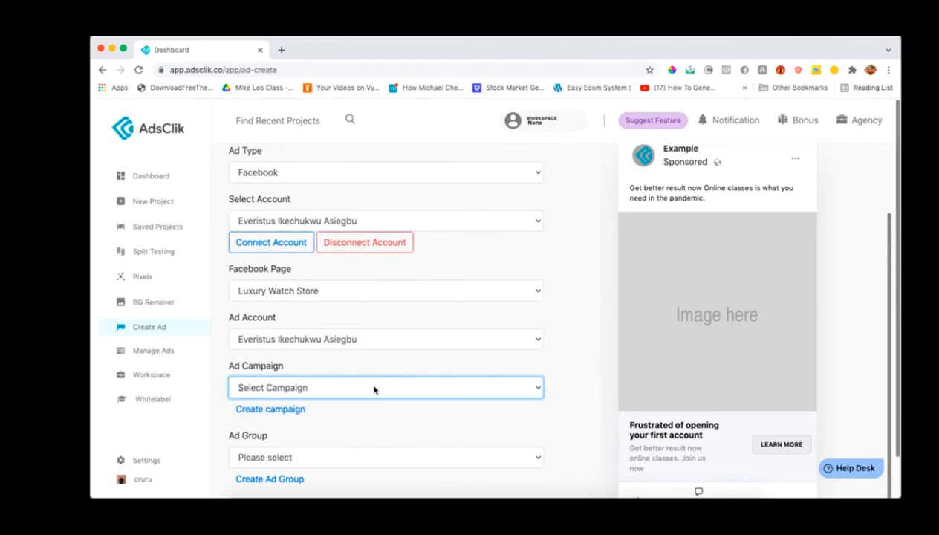
pyautogui.click(374, 389)
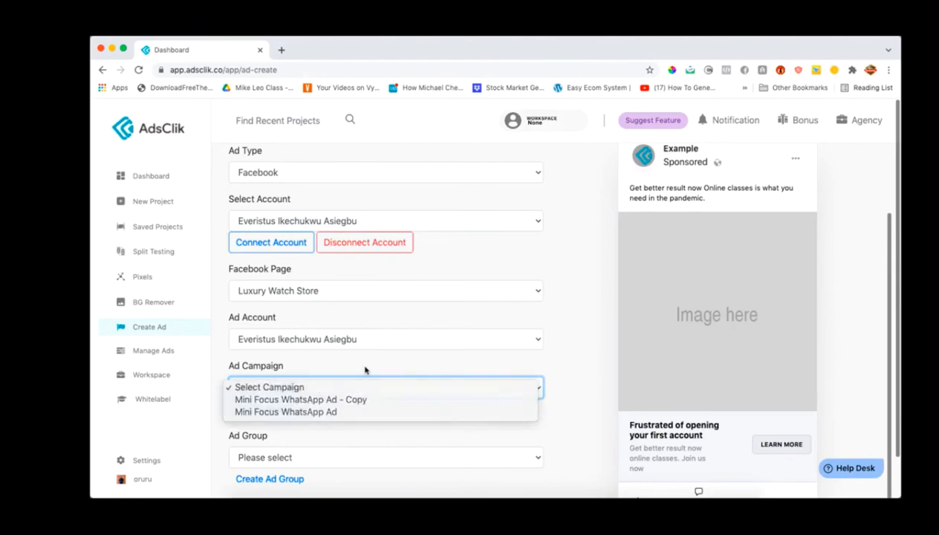
pyautogui.click(365, 370)
# Create a new campaign named Campaign 008 with a daily budget of 5000 NGN
pyautogui.click(284, 409)
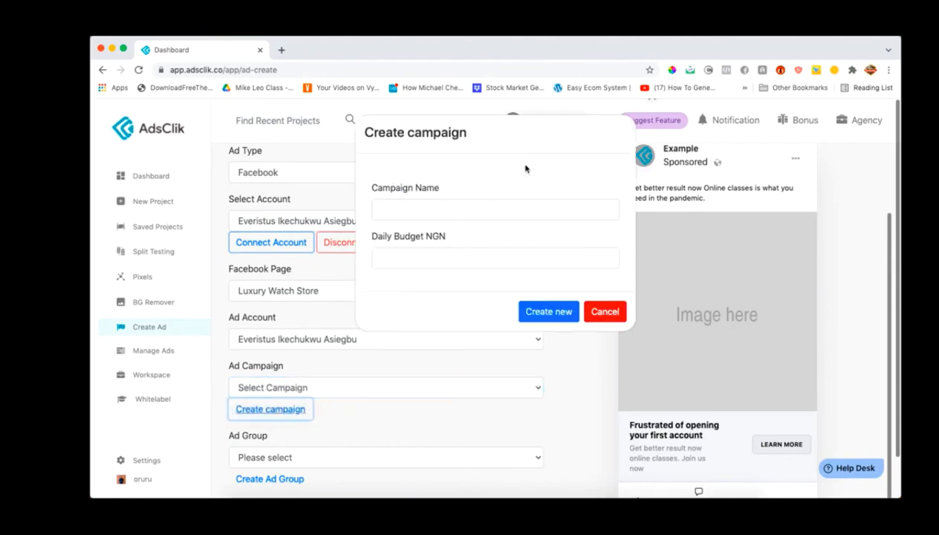
pyautogui.click(511, 211)
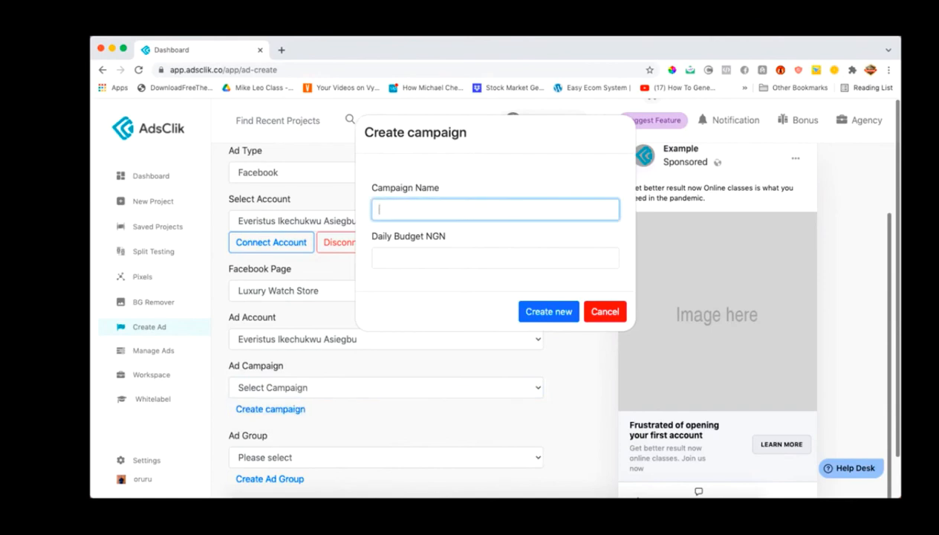
pyautogui.write('Campai')
pyautogui.write('gn 008')
pyautogui.click(495, 260)
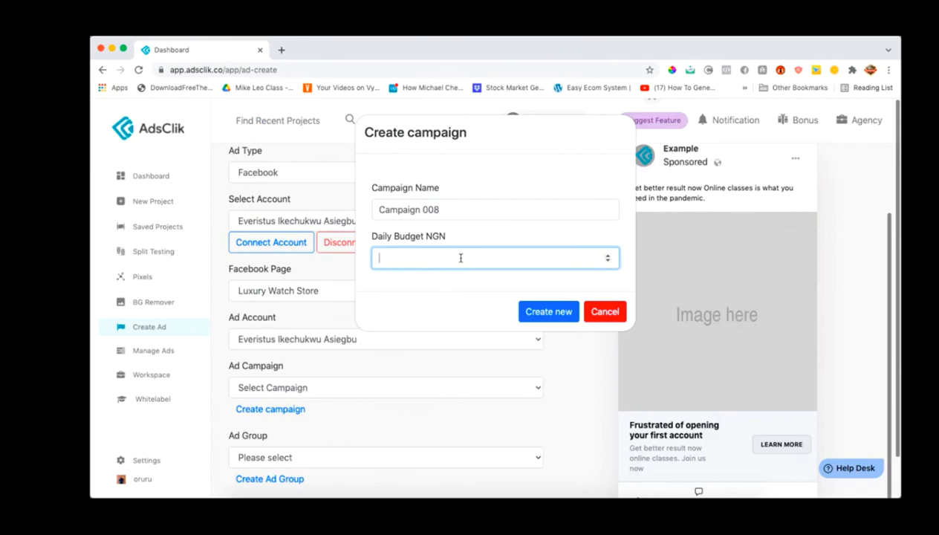
pyautogui.write('5000')
pyautogui.click(556, 314)
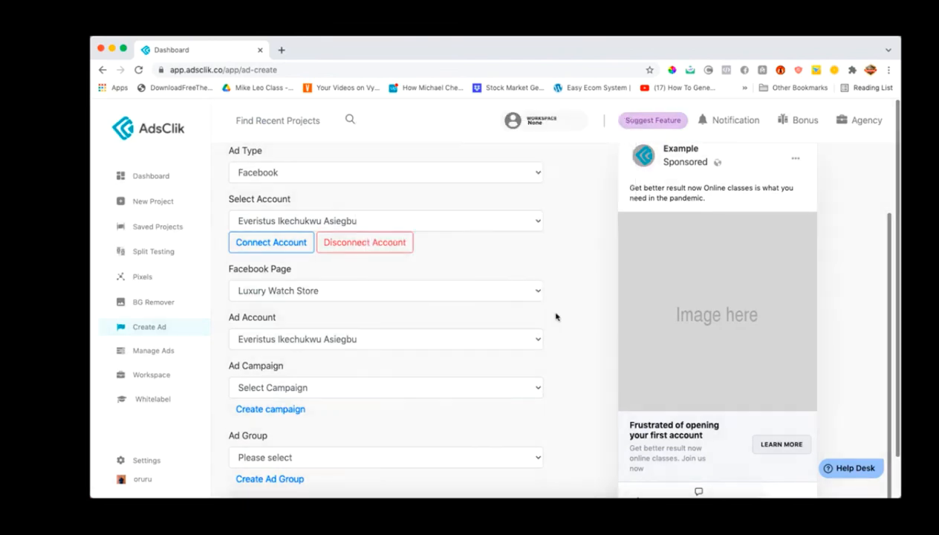
# Assign Campaign 008 to the ad and check which ad groups are available in it
pyautogui.scroll(-2, 557, 349)
pyautogui.click(511, 342)
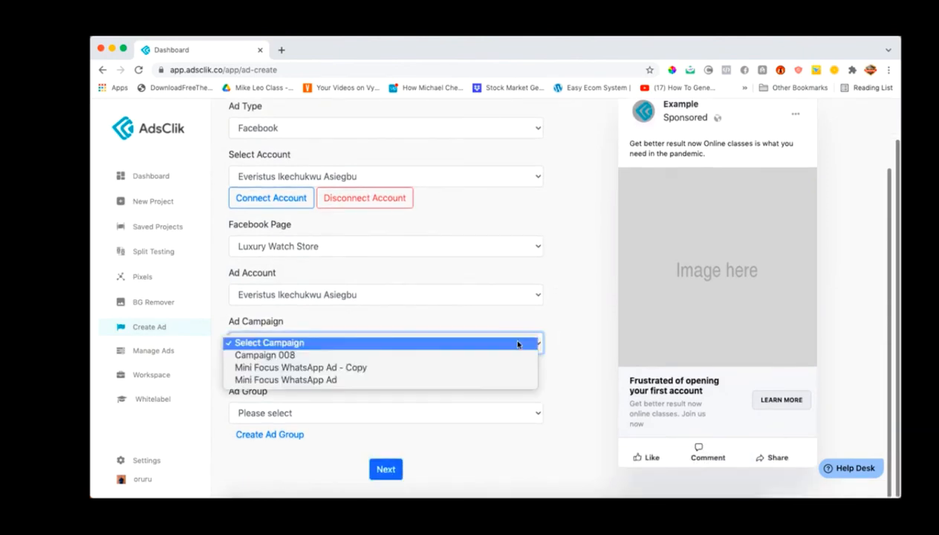
pyautogui.click(439, 359)
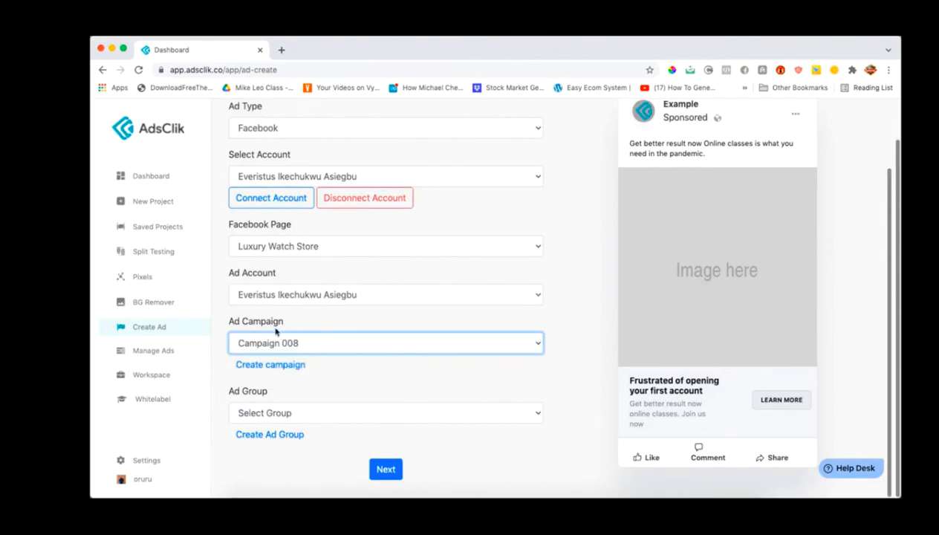
pyautogui.click(294, 413)
pyautogui.click(294, 413)
# Start a new ad group named Ad group 008 and target San Francisco, United States
pyautogui.click(287, 435)
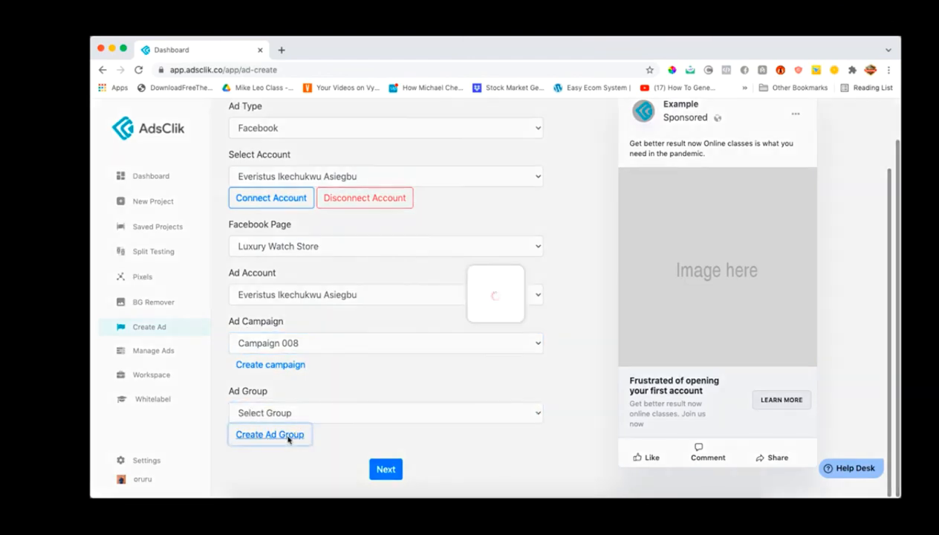
pyautogui.click(486, 211)
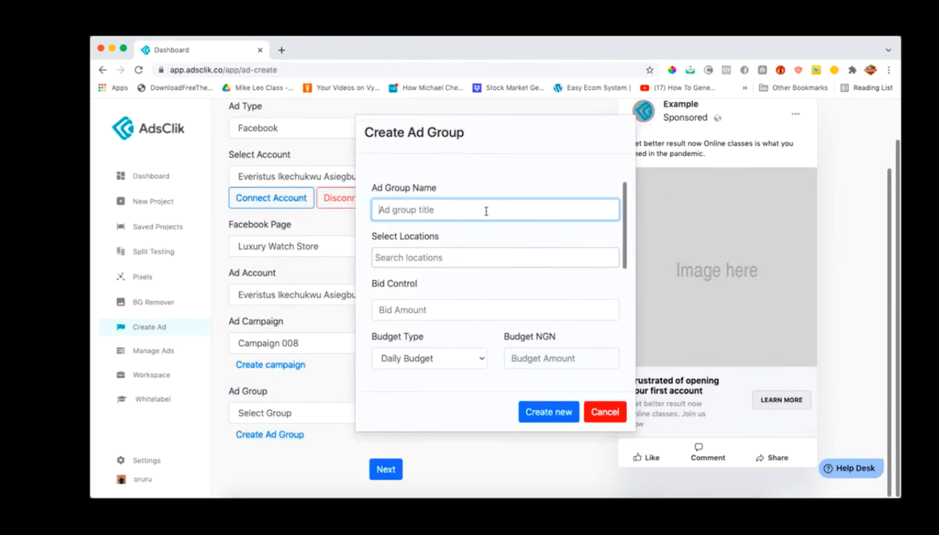
pyautogui.write('Ad group 008')
pyautogui.click(480, 258)
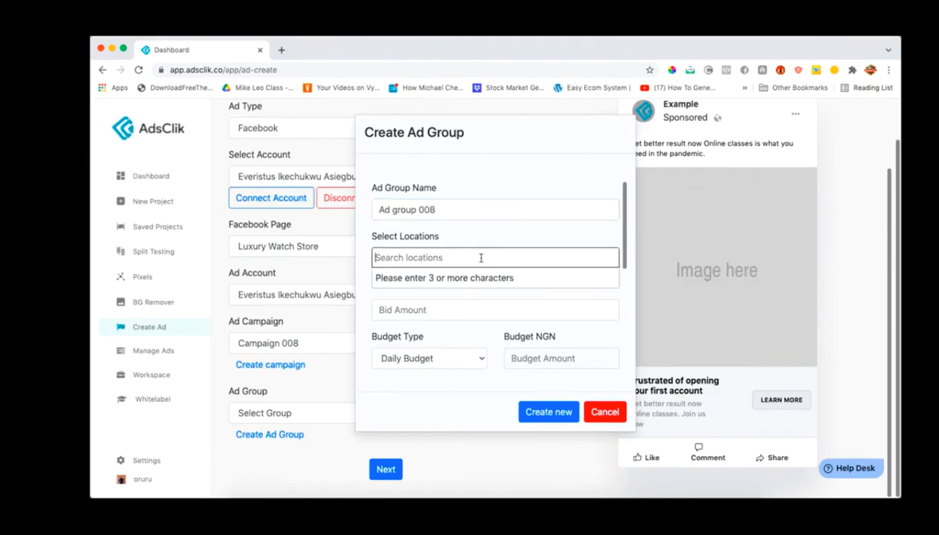
pyautogui.write('san fran')
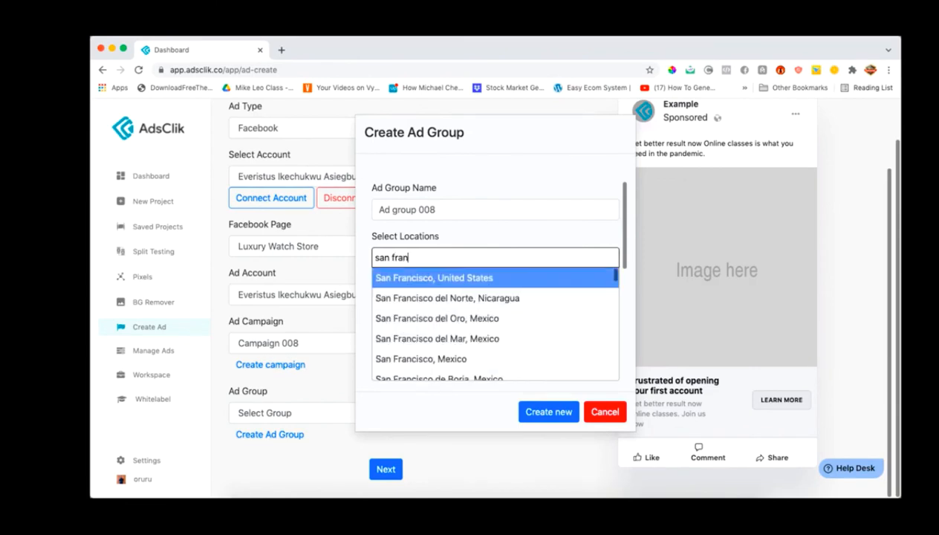
pyautogui.click(448, 277)
# Review the ad group's bid control, budget type choices, budget amount and remaining audience and schedule settings
pyautogui.click(421, 310)
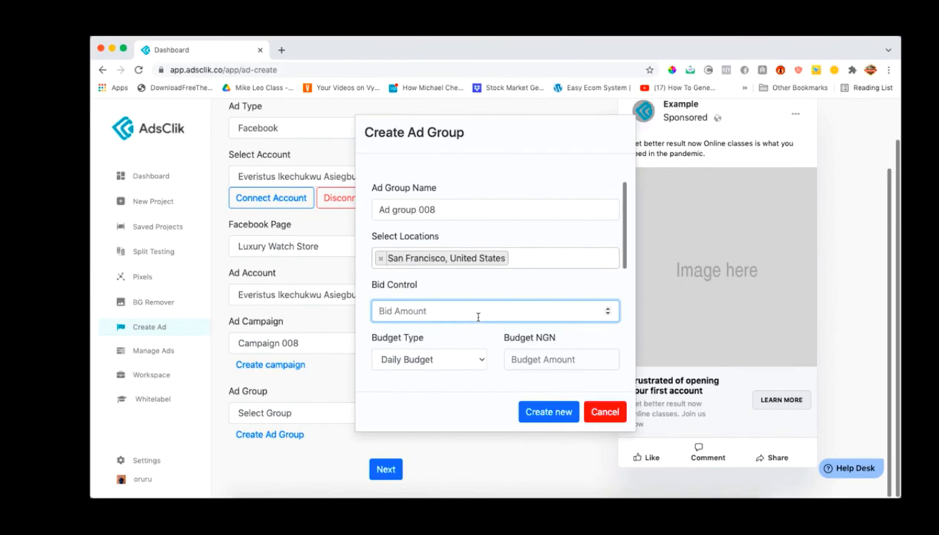
pyautogui.scroll(-2, 475, 319)
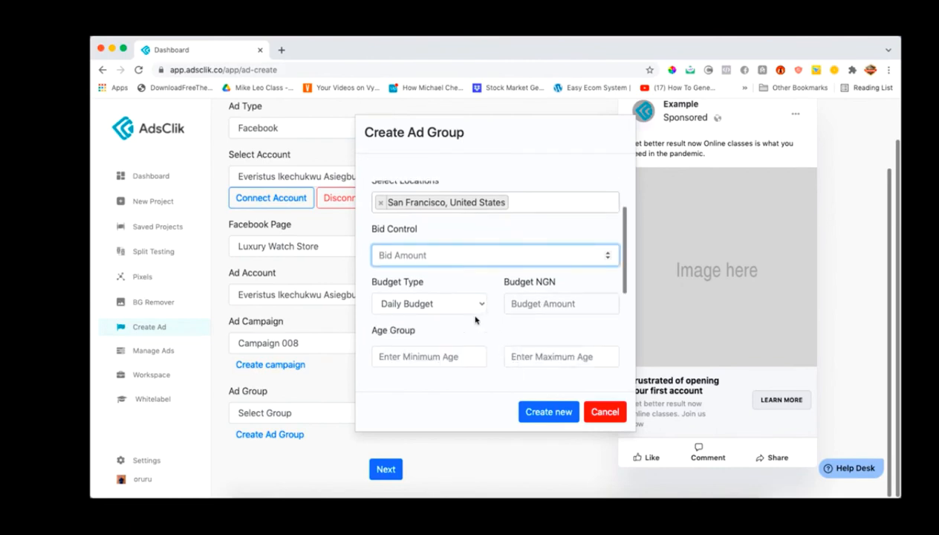
pyautogui.click(520, 304)
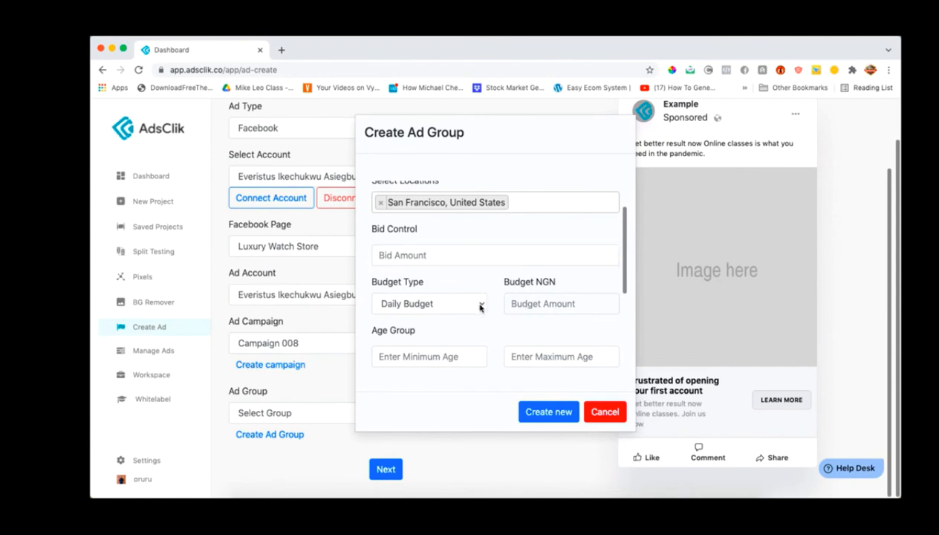
pyautogui.click(481, 307)
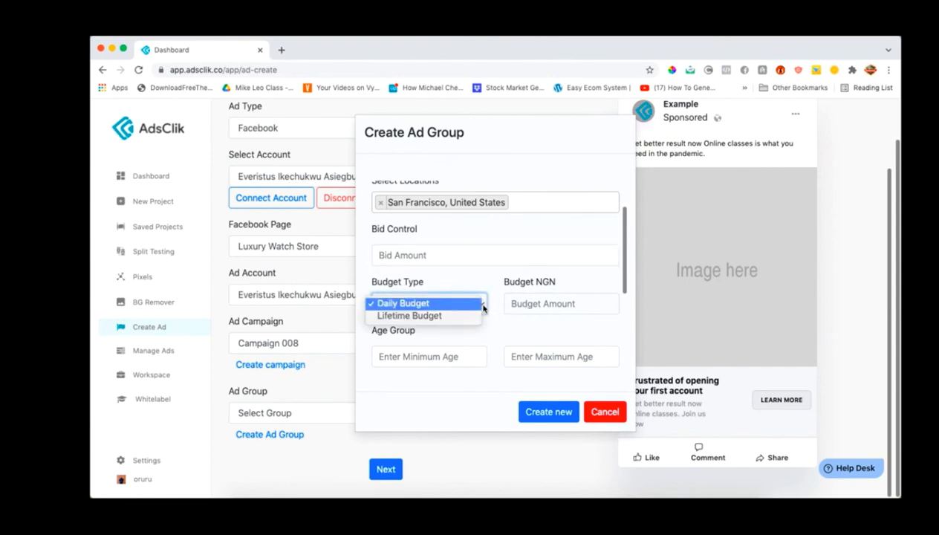
pyautogui.click(481, 305)
pyautogui.click(523, 308)
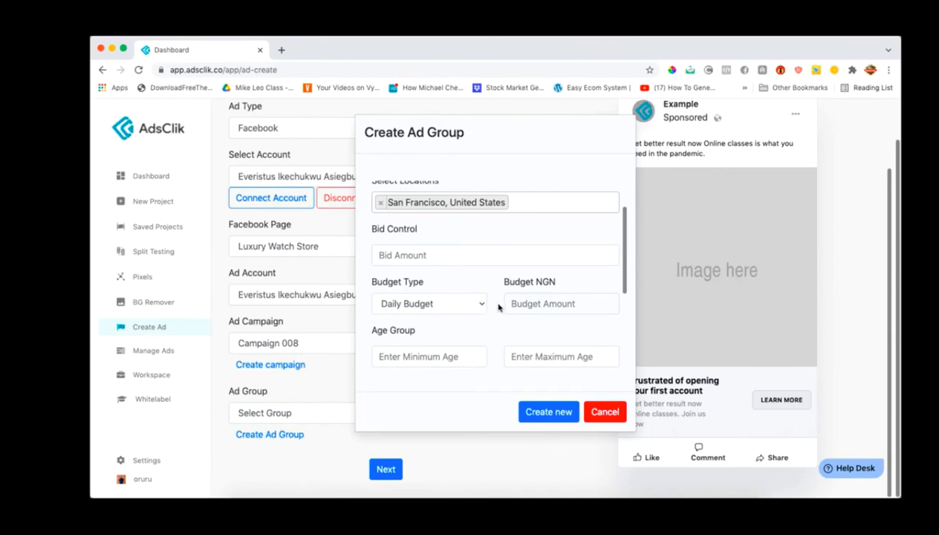
pyautogui.scroll(-3, 499, 306)
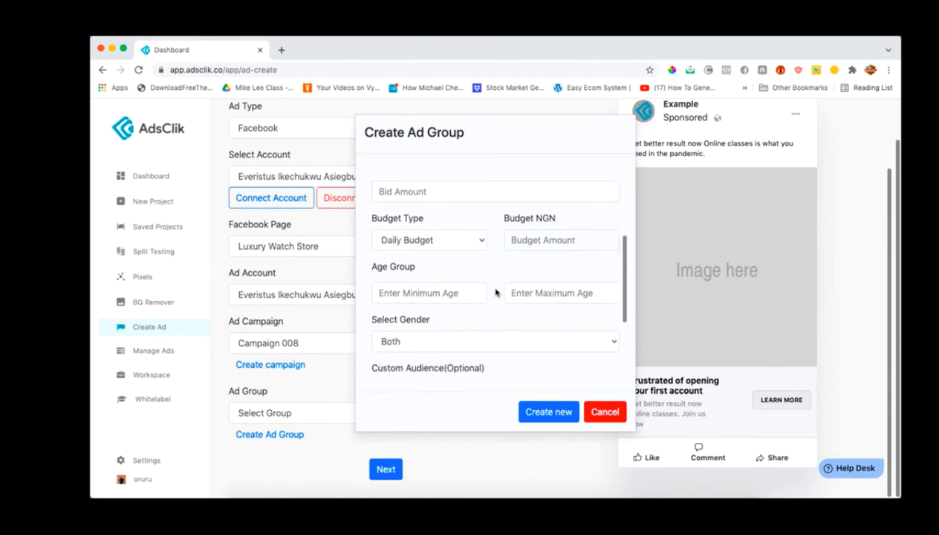
pyautogui.scroll(-3, 496, 293)
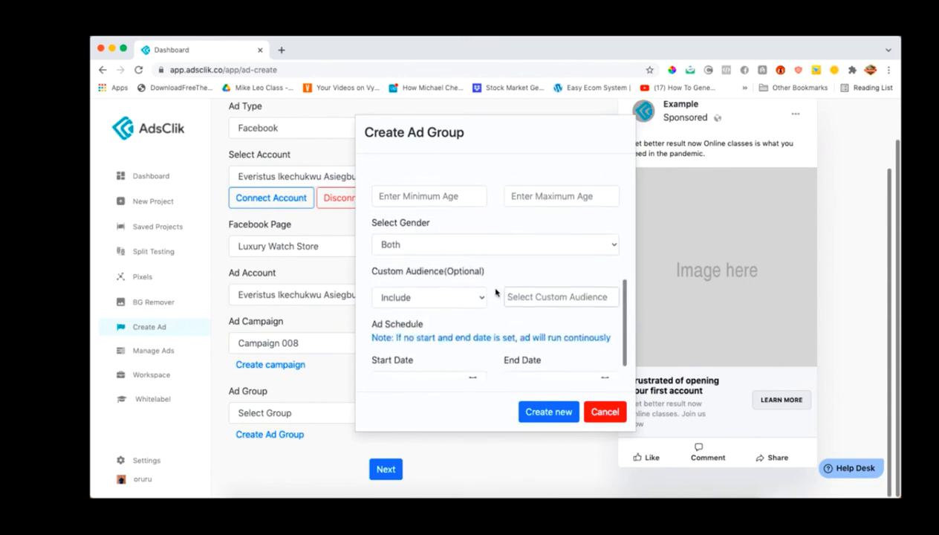
# Set the ad group's age range to 19–45 and keep the gender as Both
pyautogui.scroll(3, 496, 293)
pyautogui.scroll(-1, 495, 325)
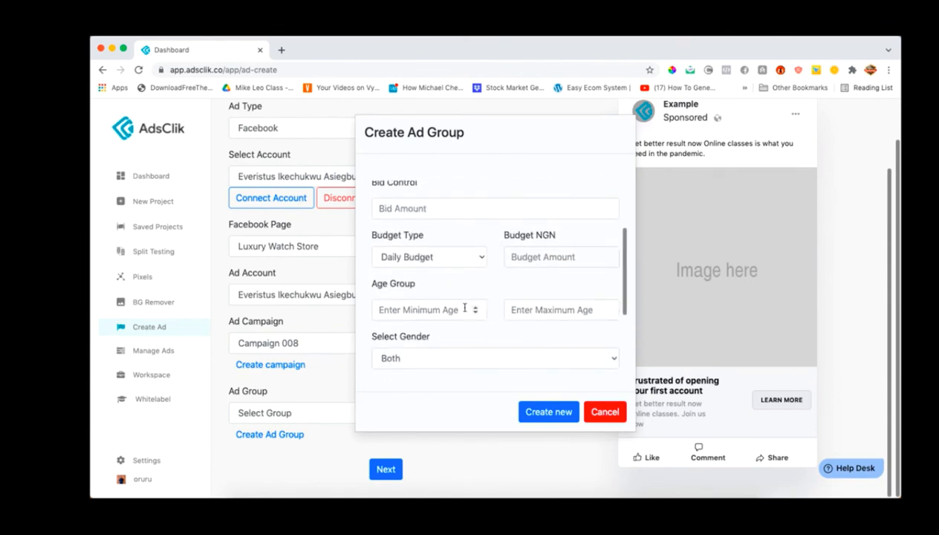
pyautogui.click(463, 309)
pyautogui.write('19')
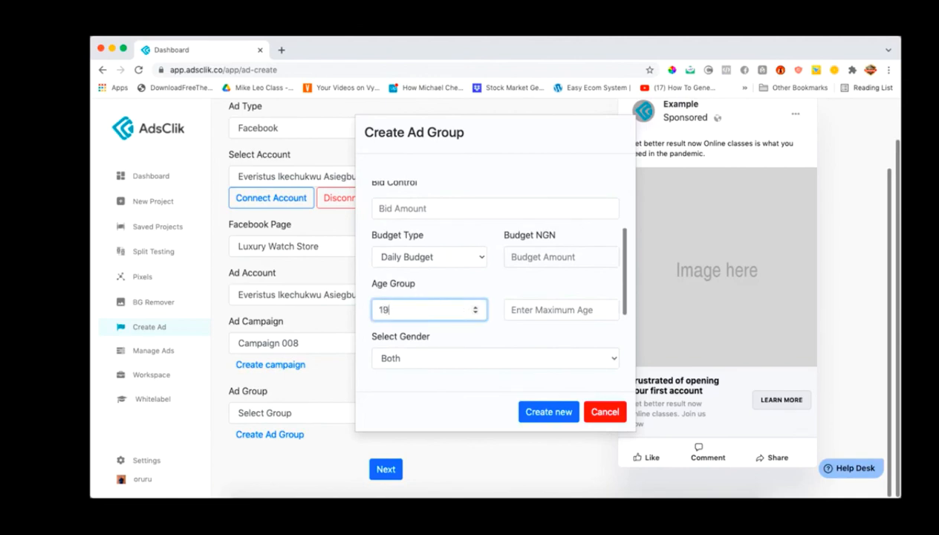
pyautogui.click(549, 312)
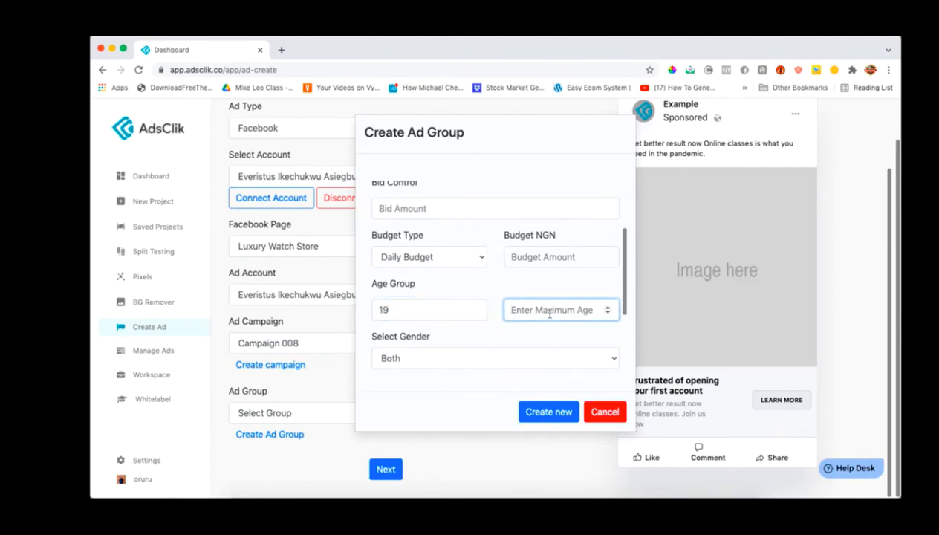
pyautogui.write('45')
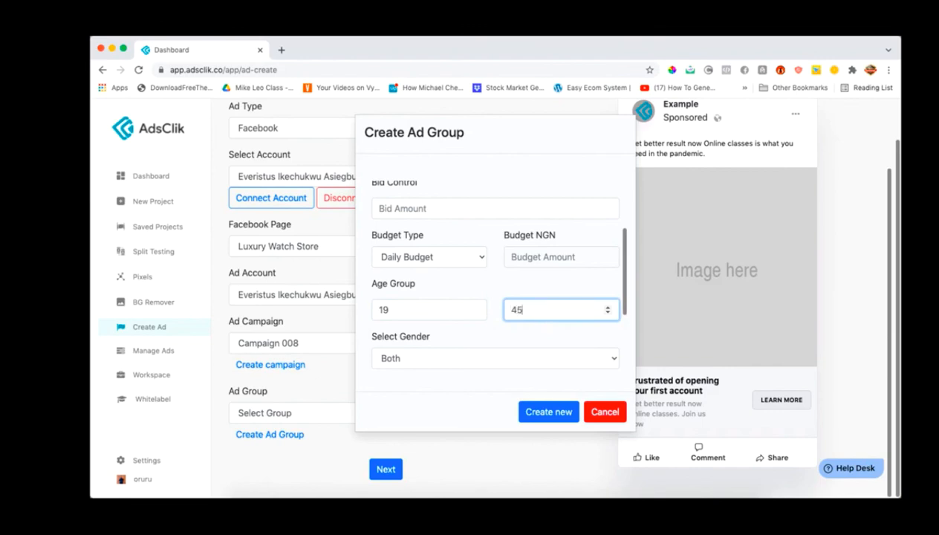
pyautogui.click(514, 359)
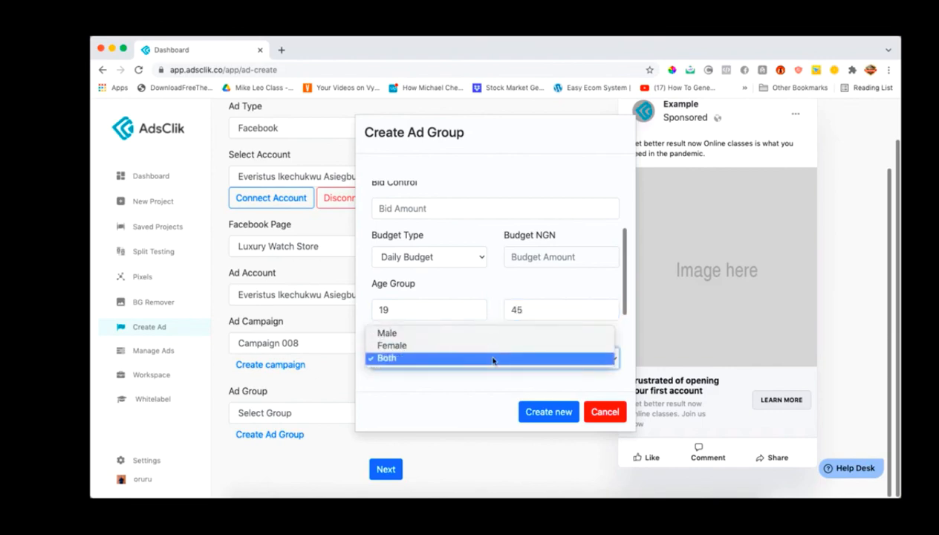
pyautogui.click(488, 360)
# Check which custom audiences can be included in the ad group
pyautogui.scroll(-4, 487, 361)
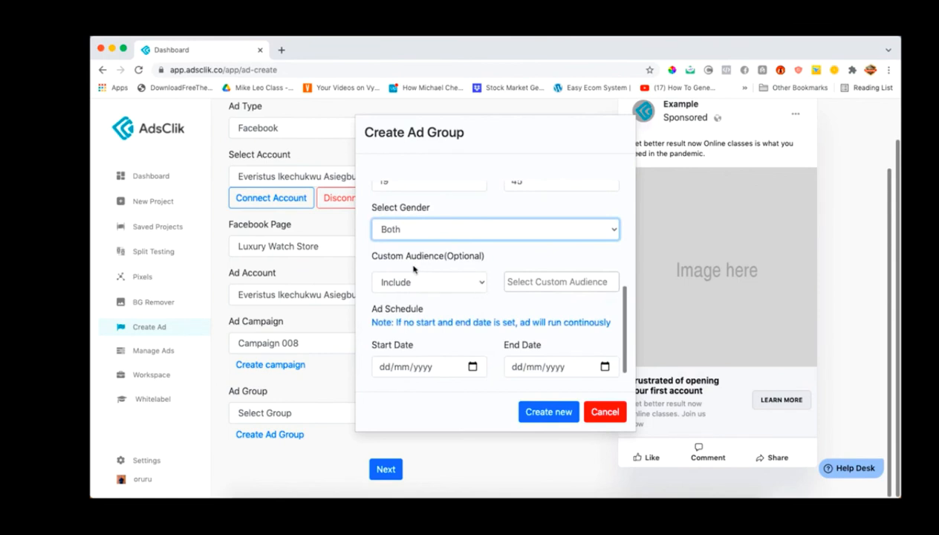
pyautogui.click(475, 282)
pyautogui.click(518, 283)
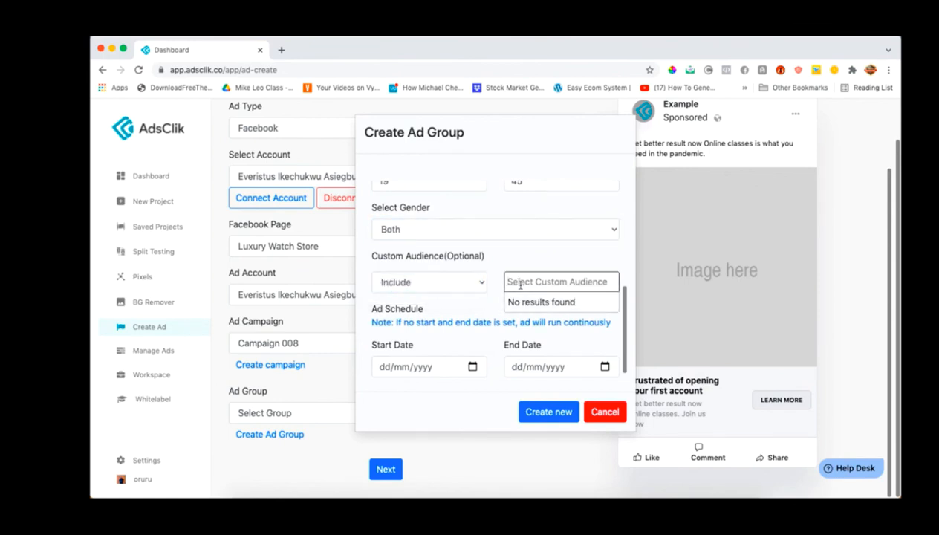
# Check the include and exclude options and the custom audience choices for the ad group
pyautogui.click(468, 282)
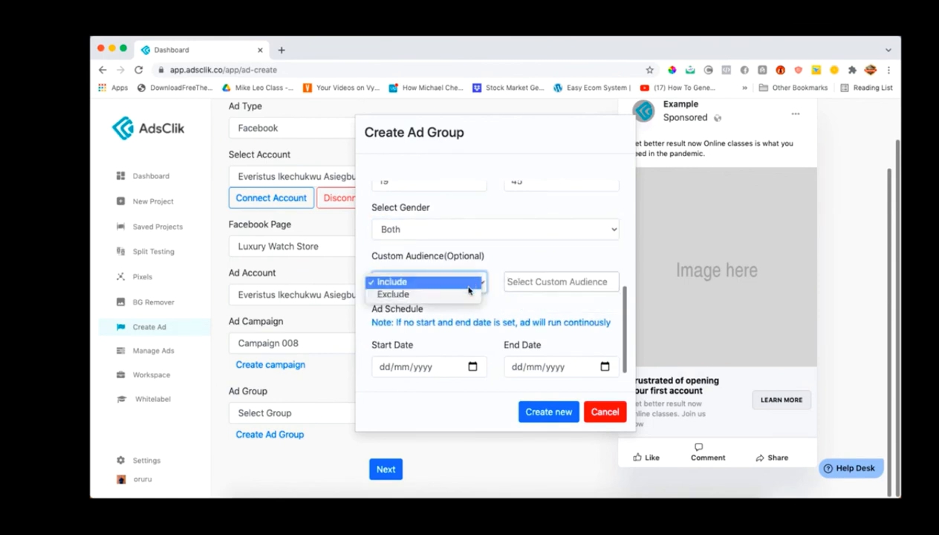
pyautogui.click(520, 282)
pyautogui.click(525, 280)
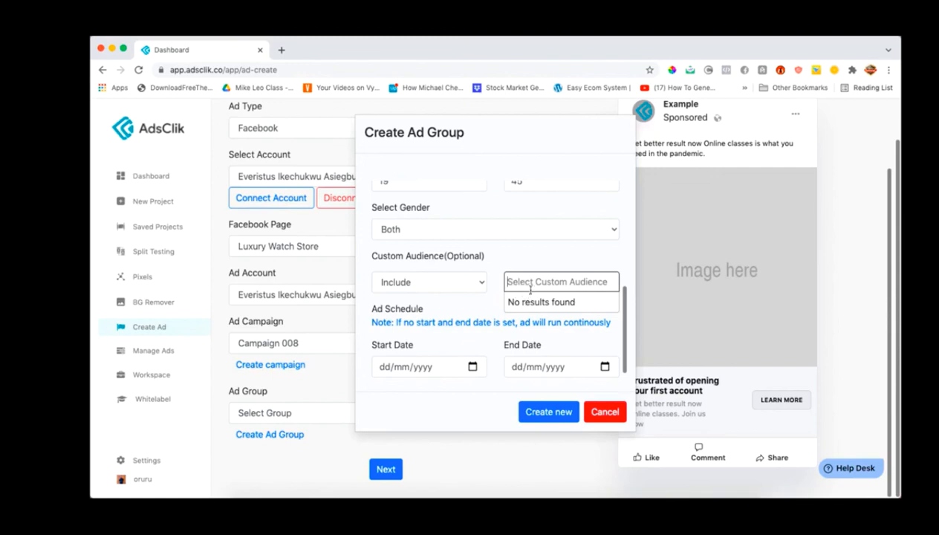
pyautogui.click(495, 309)
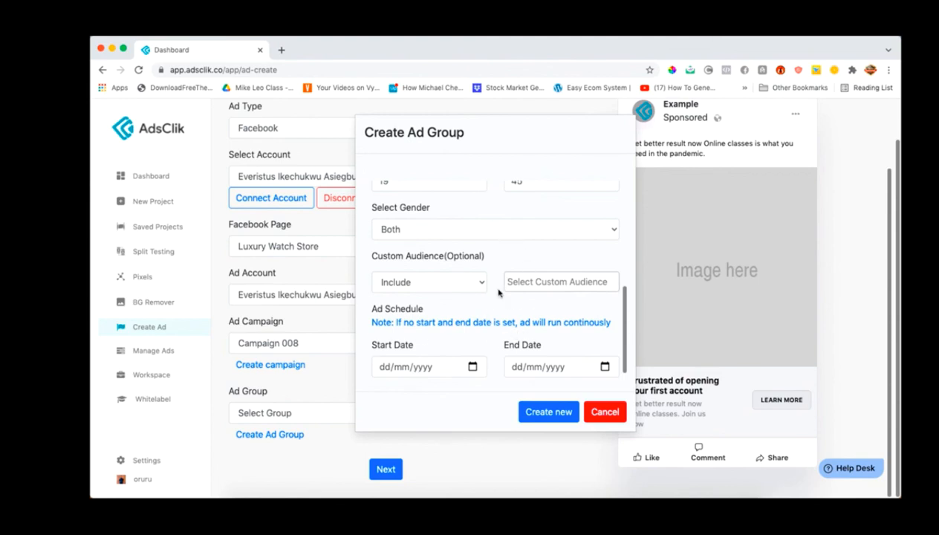
# Create the ad group, assign Ad group 008 to the ad and continue to the ad setup
pyautogui.scroll(5, 479, 297)
pyautogui.scroll(-5, 479, 297)
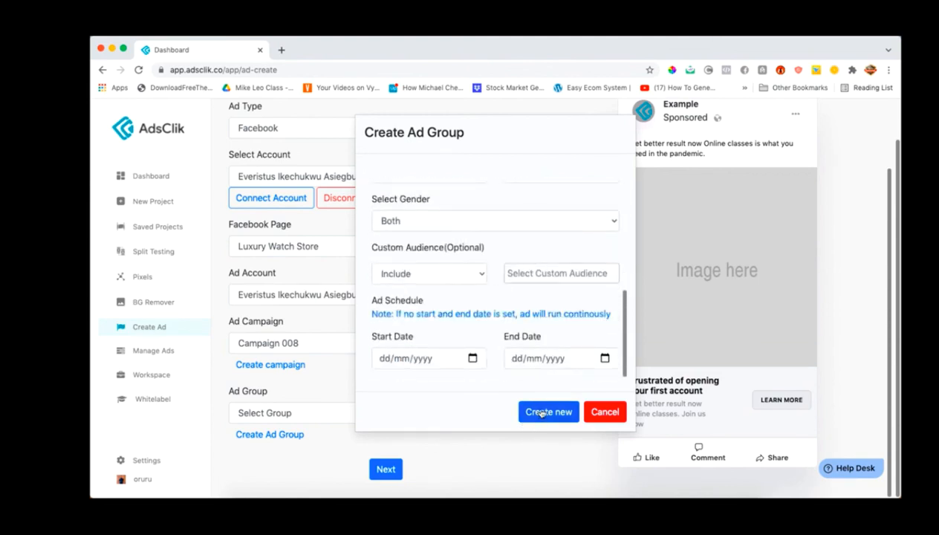
pyautogui.click(541, 414)
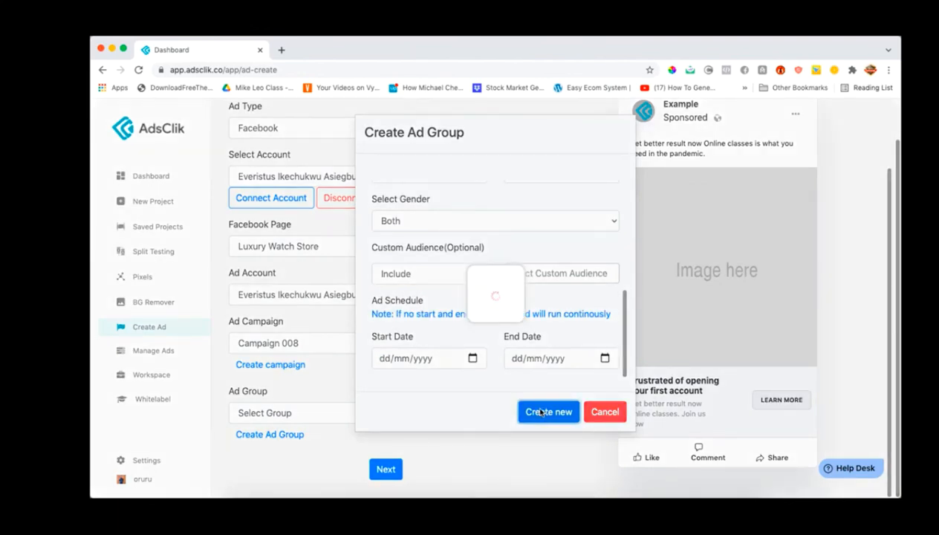
pyautogui.click(510, 415)
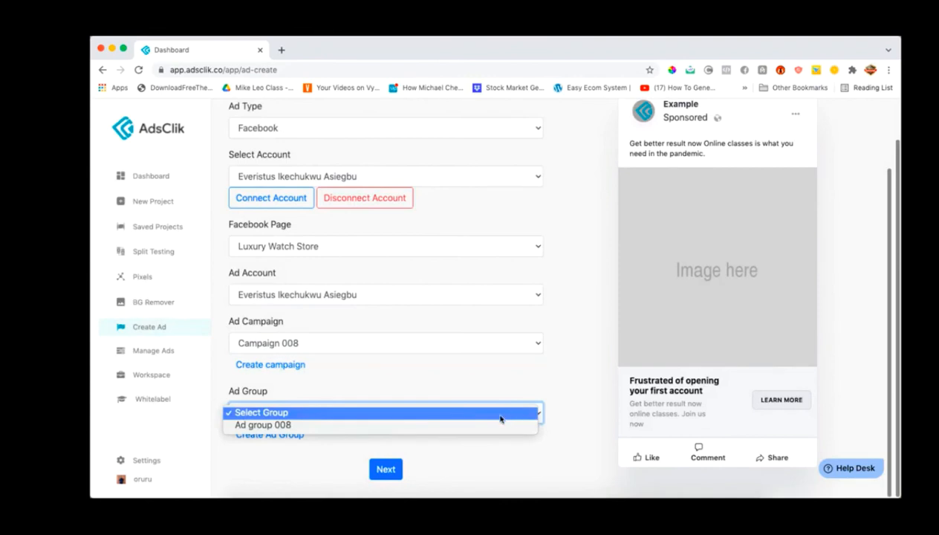
pyautogui.click(494, 424)
pyautogui.click(391, 469)
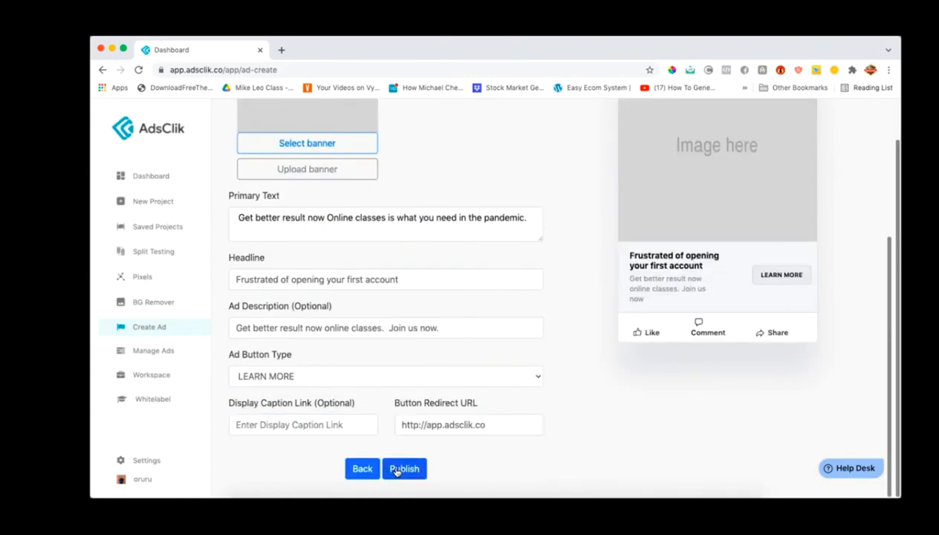
pyautogui.click(396, 471)
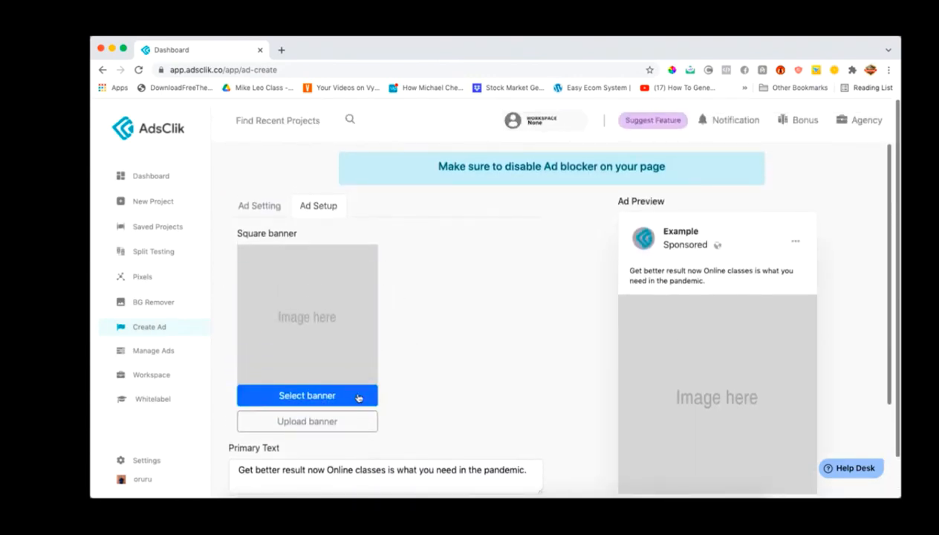
# Choose the "Shop Men" banner as the ad's square banner and review it in the ad preview
pyautogui.click(308, 396)
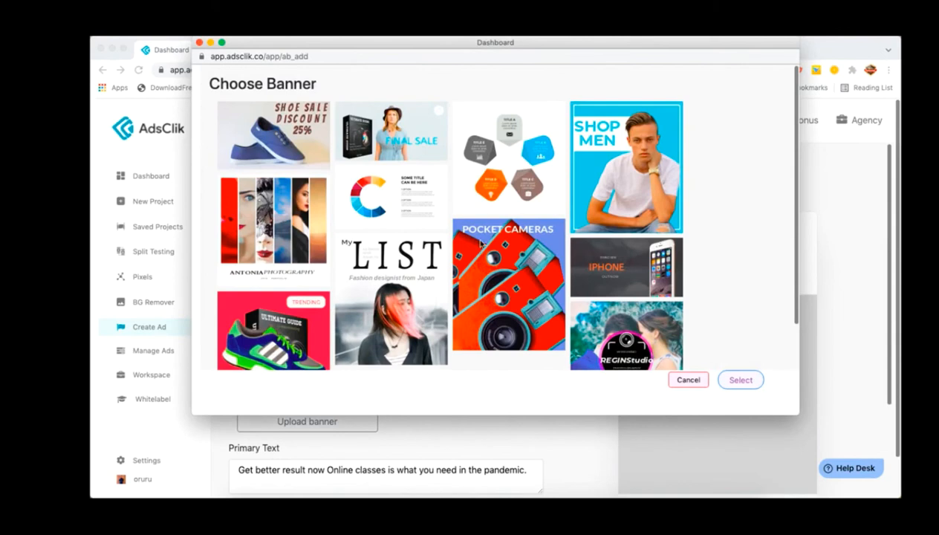
pyautogui.scroll(-3, 515, 256)
pyautogui.scroll(3, 507, 293)
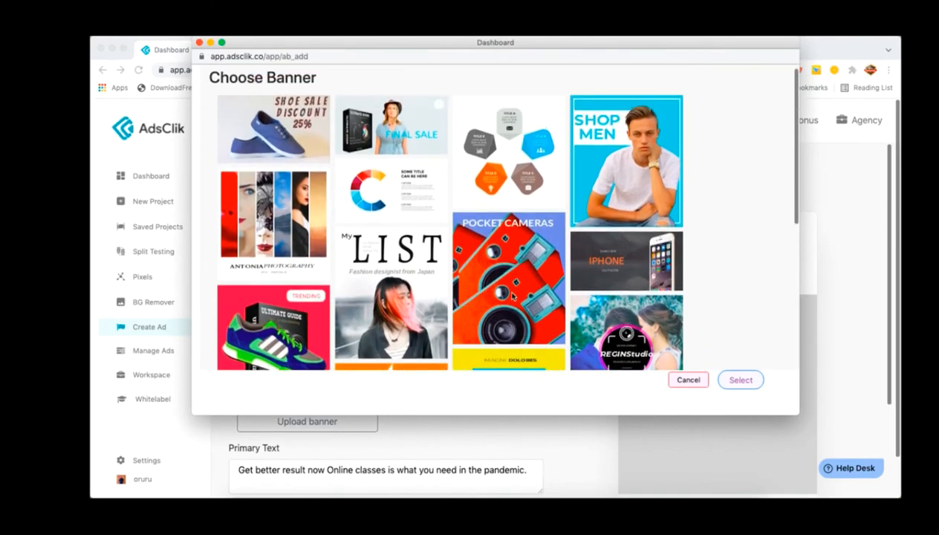
pyautogui.click(643, 176)
pyautogui.click(739, 380)
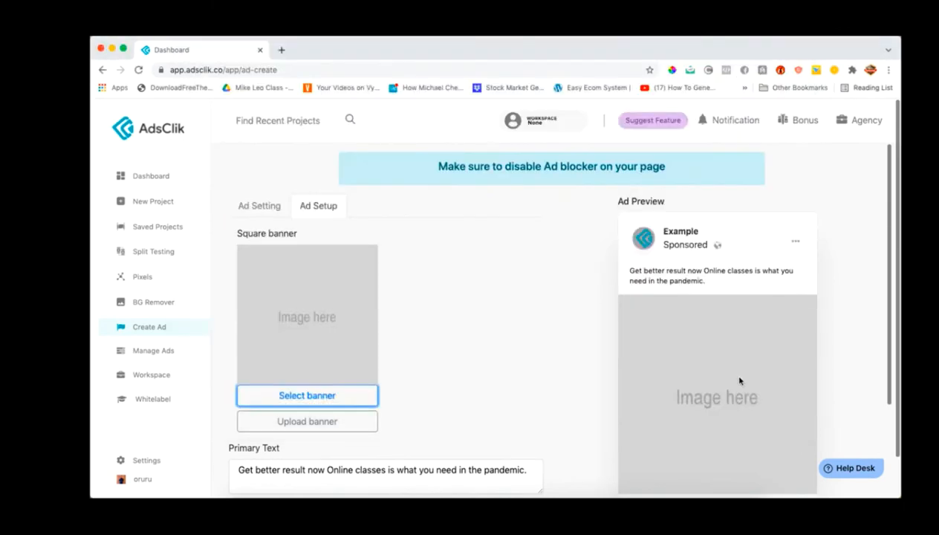
pyautogui.scroll(-2, 557, 395)
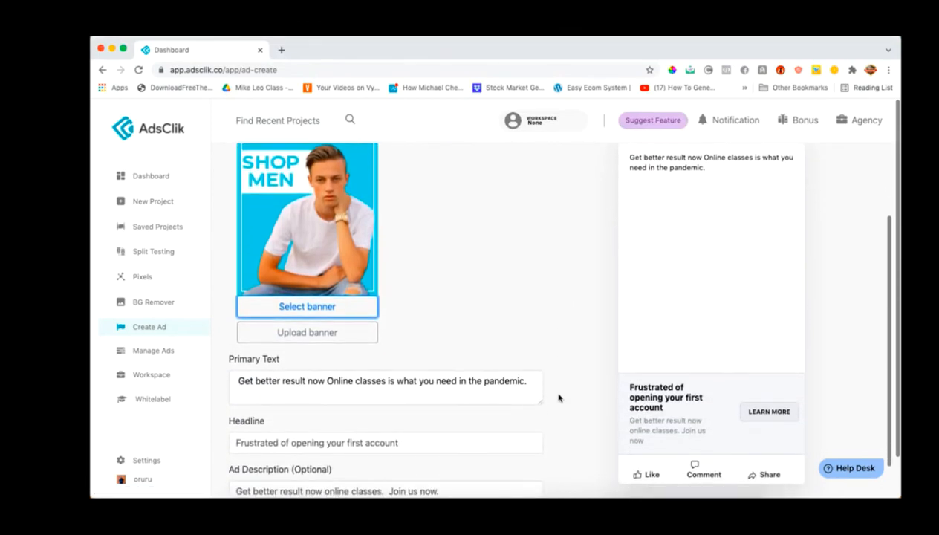
pyautogui.scroll(1, 558, 398)
pyautogui.scroll(1, 536, 352)
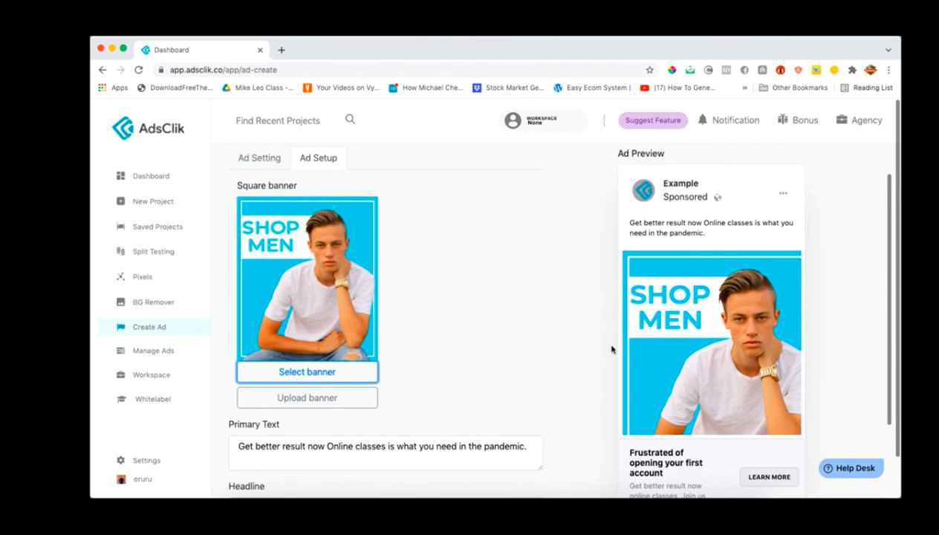
# Change the ad headline to "vndbjd" and insert "dwa" inside the word "result" in the ad description
pyautogui.scroll(-1, 538, 377)
pyautogui.click(341, 416)
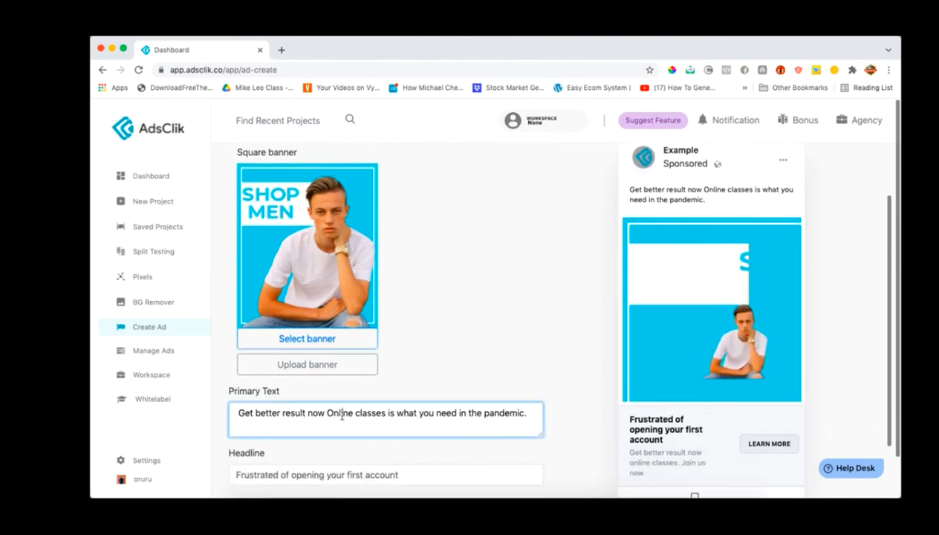
pyautogui.scroll(-3, 312, 364)
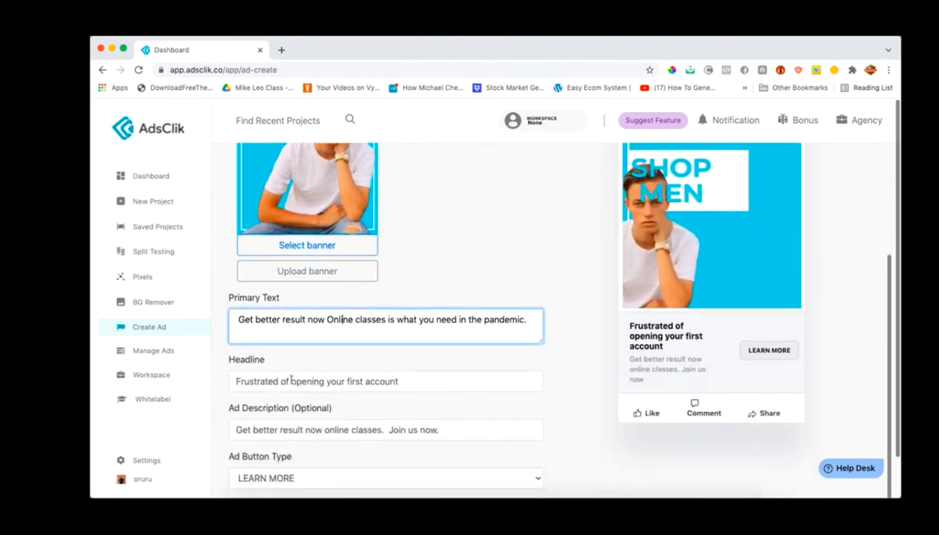
pyautogui.tripleClick(278, 381)
pyautogui.press('BackSpace')
pyautogui.write('vndb')
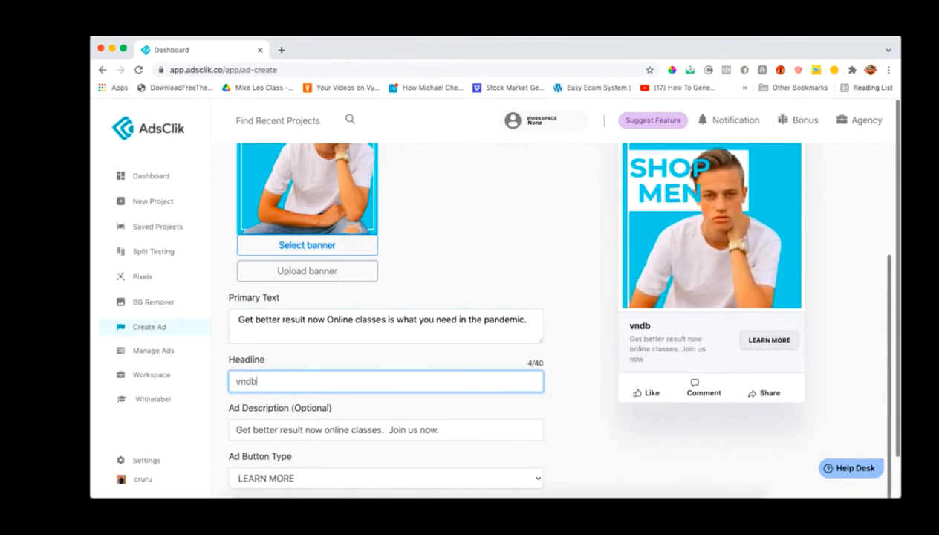
pyautogui.write('jd')
pyautogui.click(298, 431)
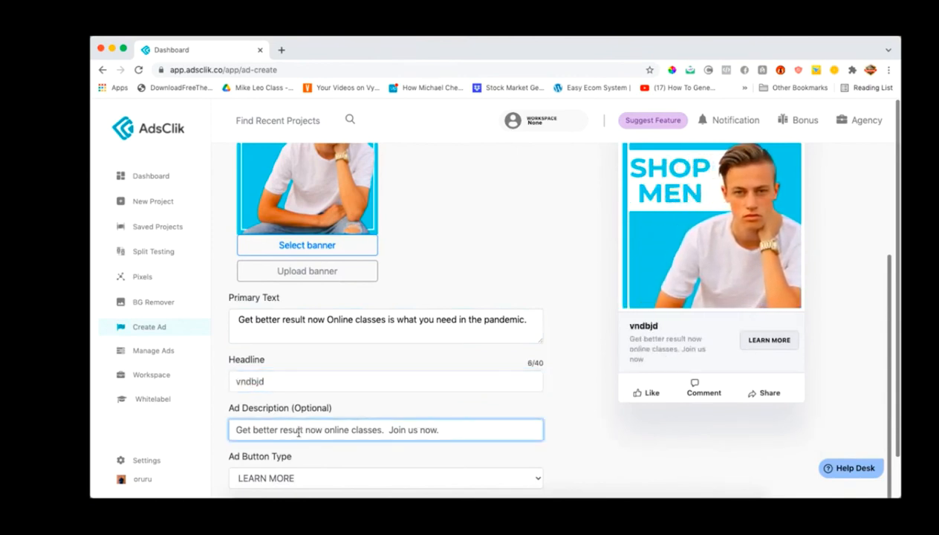
pyautogui.write('dwa')
# Look through the available ad button types and set the ad's button to TRY IT
pyautogui.scroll(-1, 306, 405)
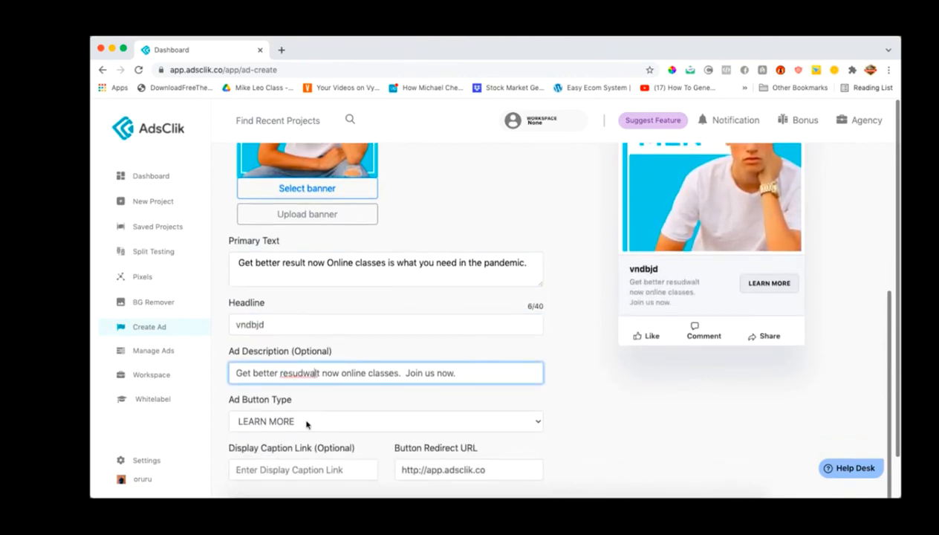
pyautogui.click(306, 421)
pyautogui.scroll(-10, 311, 377)
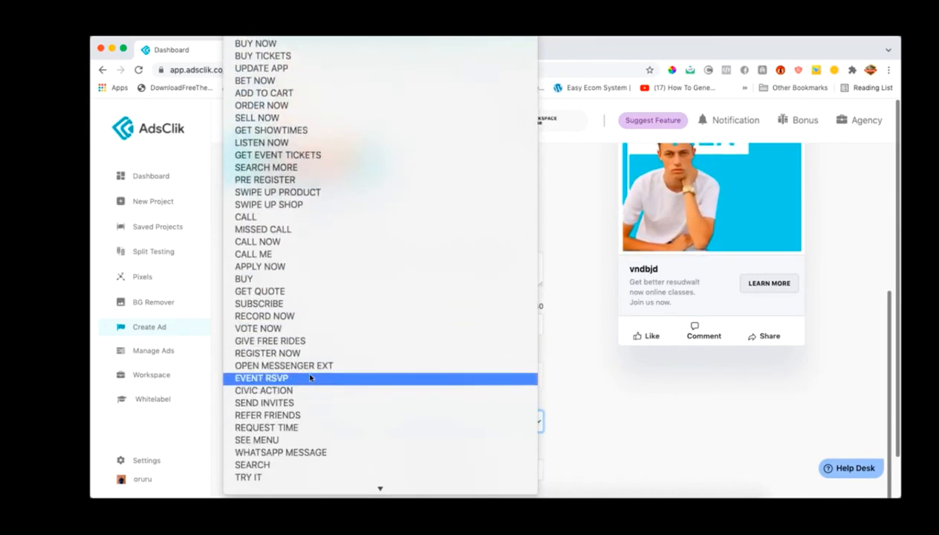
pyautogui.scroll(-2, 311, 377)
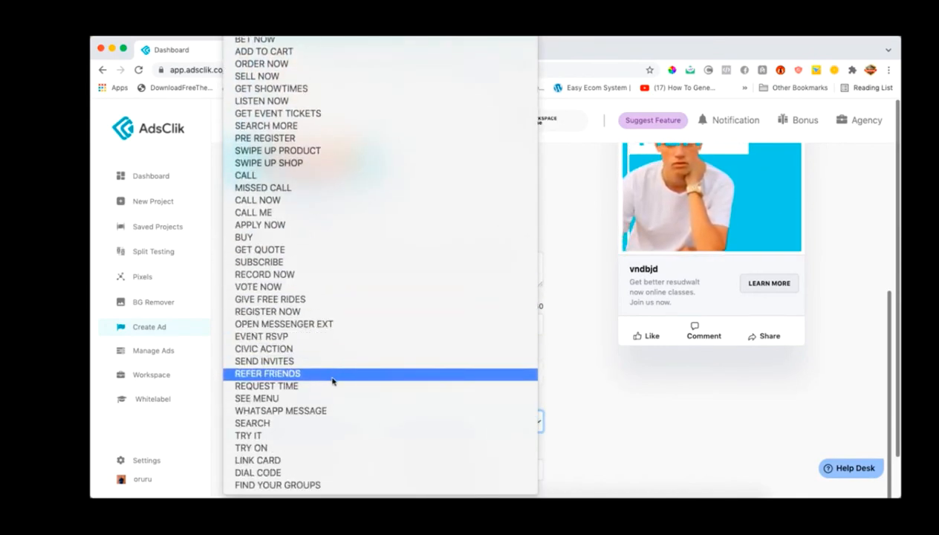
pyautogui.scroll(6, 332, 380)
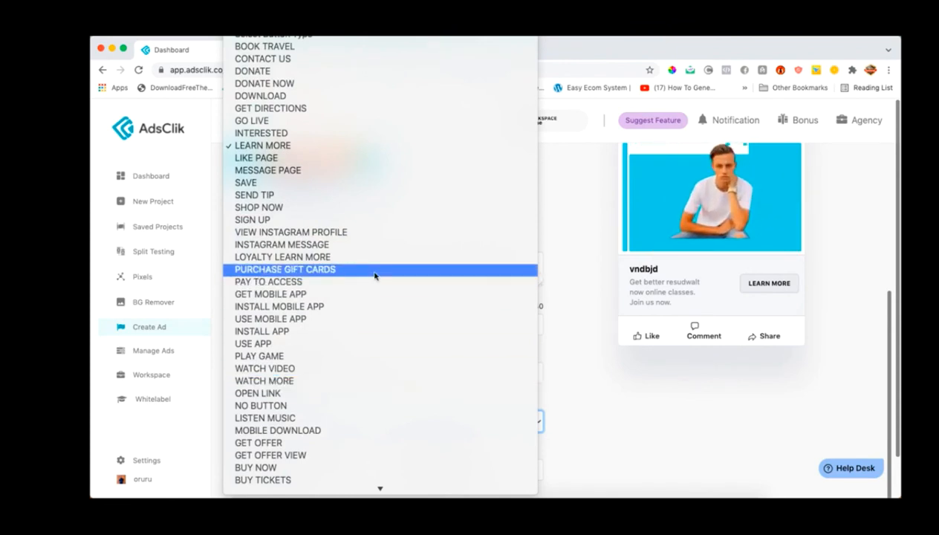
pyautogui.scroll(-7, 384, 375)
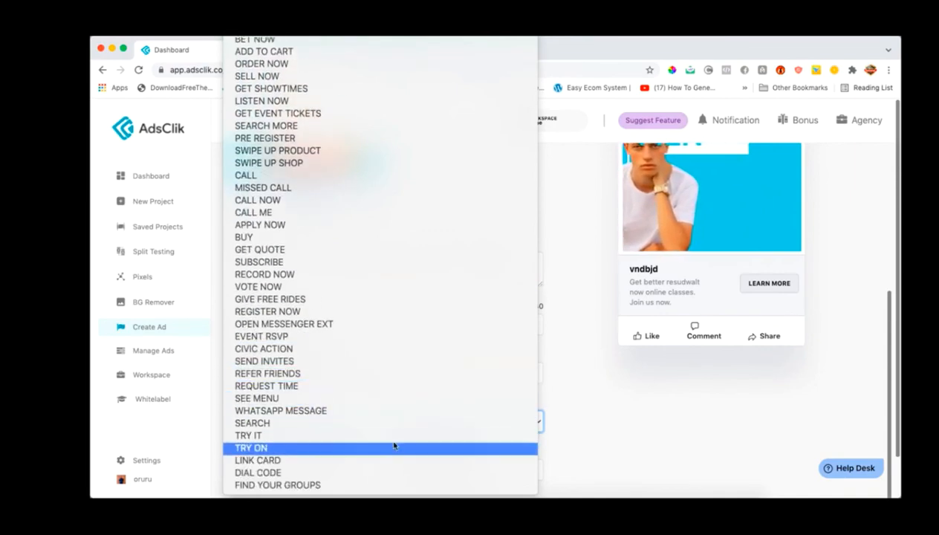
pyautogui.click(392, 436)
pyautogui.scroll(-1, 392, 442)
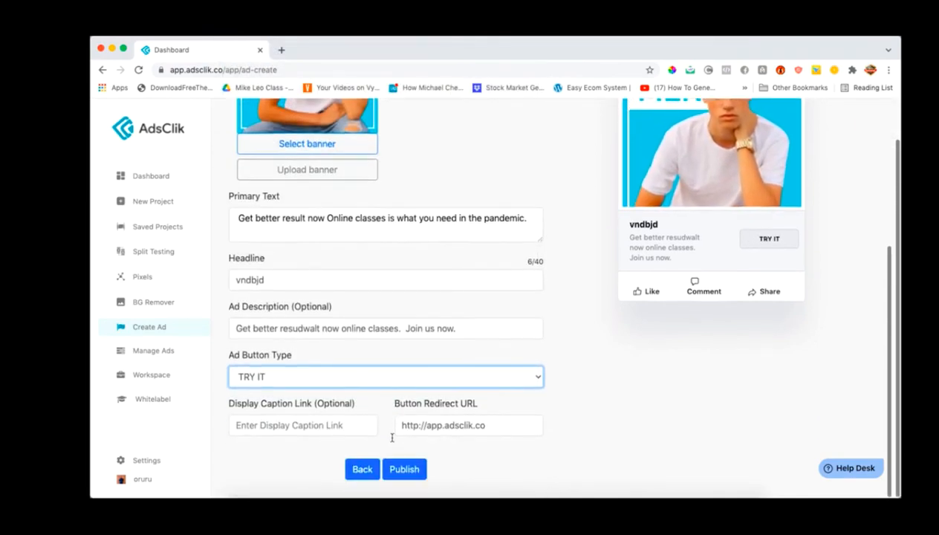
pyautogui.click(441, 429)
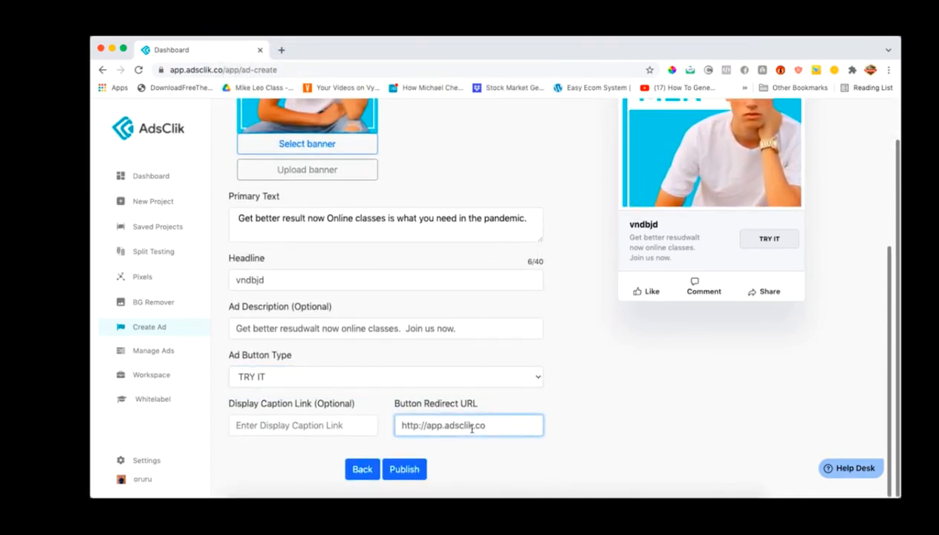
pyautogui.moveTo(486, 424); pyautogui.dragTo(383, 424)
pyautogui.hotkey('ctrl', 'c')
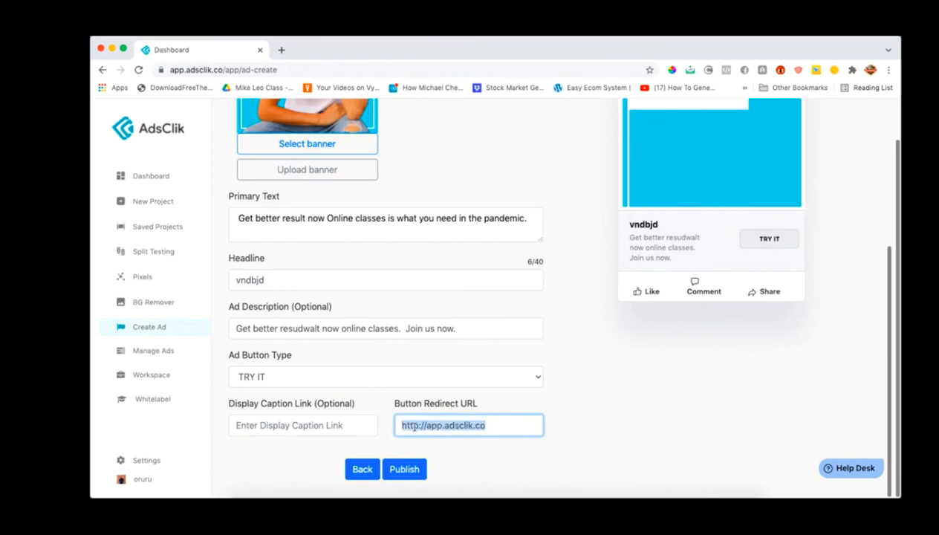
pyautogui.click(332, 425)
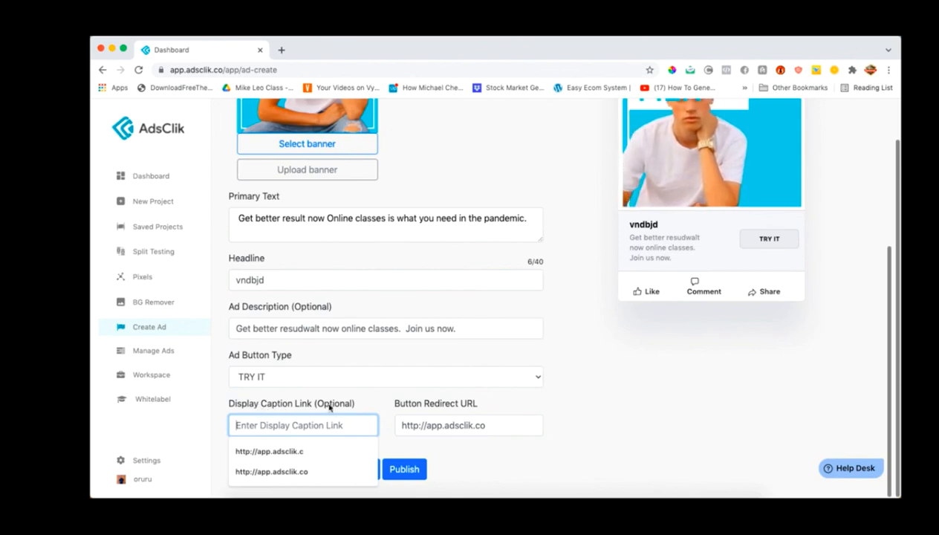
pyautogui.hotkey('ctrl', 'v')
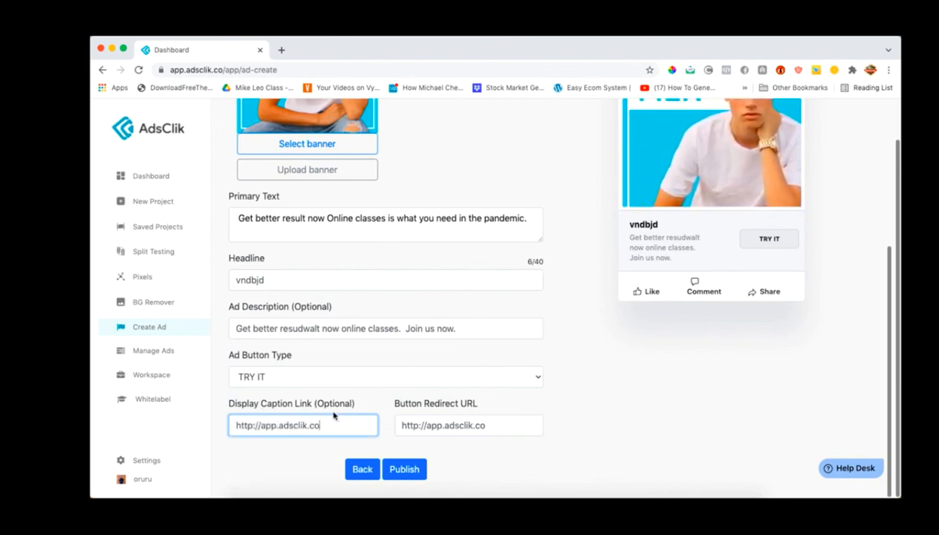
pyautogui.click(390, 443)
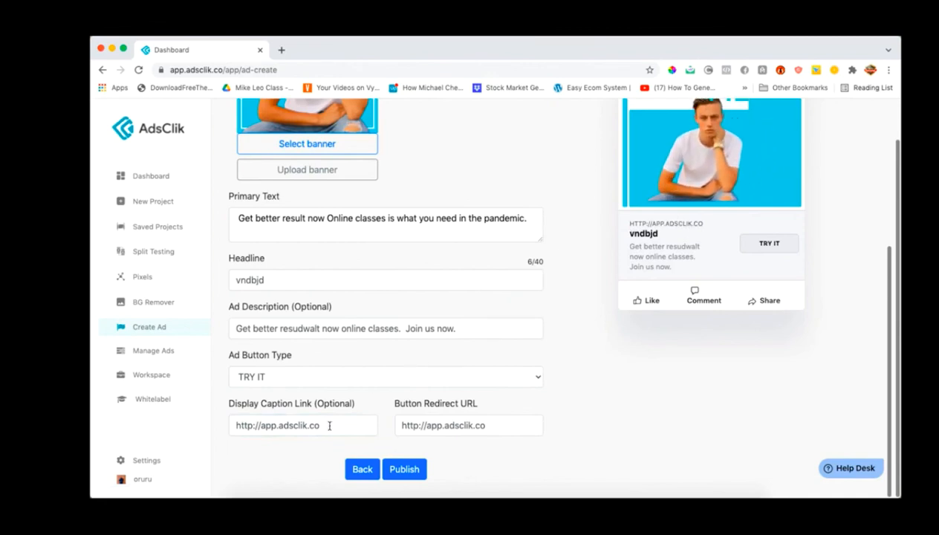
# Clear the display caption link to compare the ad preview without it
pyautogui.moveTo(324, 425); pyautogui.dragTo(235, 425)
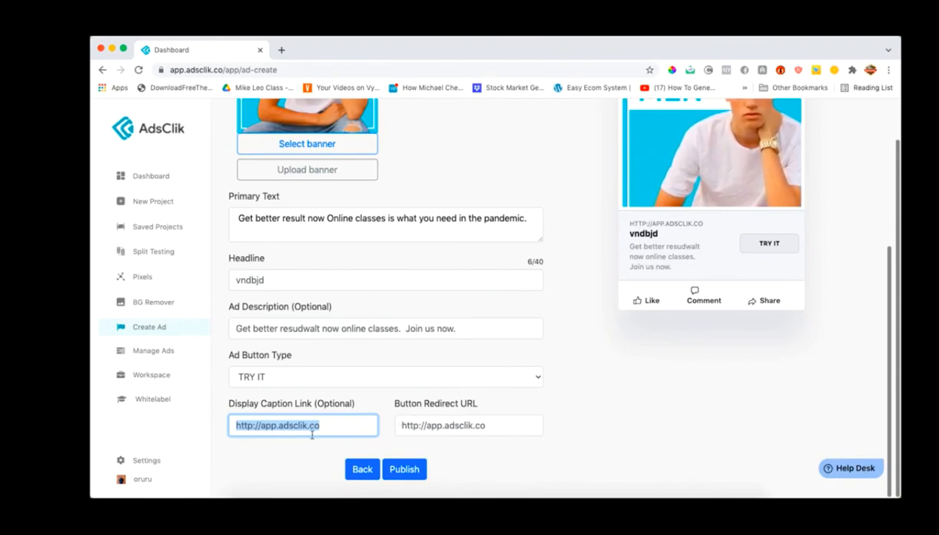
pyautogui.press('BackSpace')
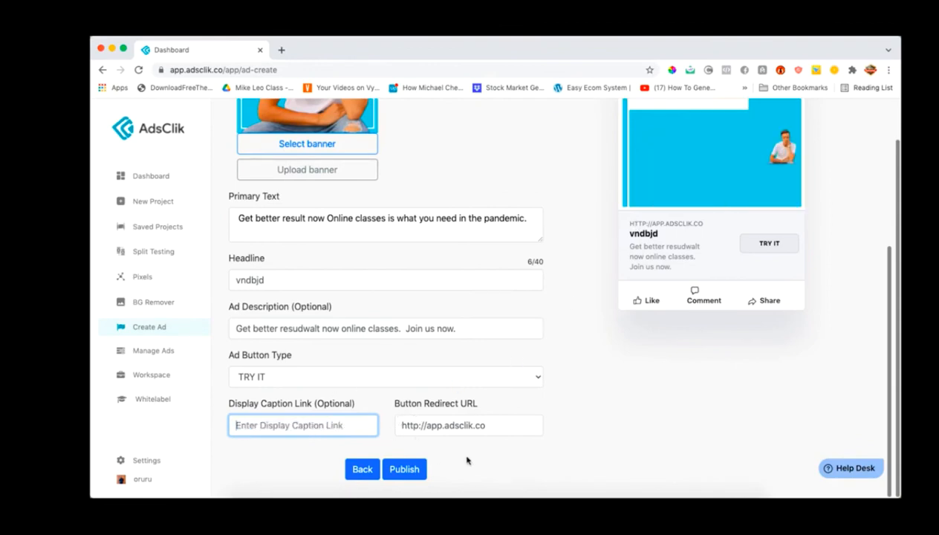
pyautogui.click(463, 456)
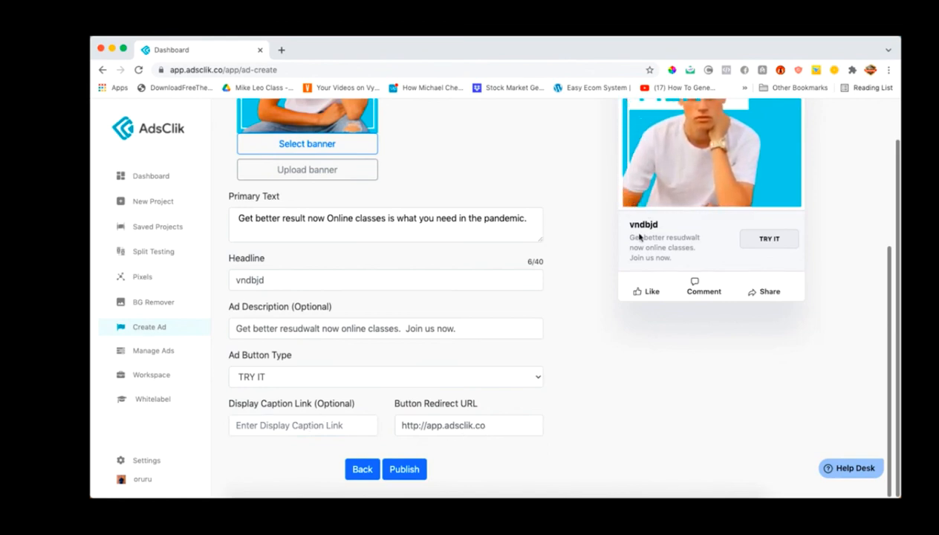
pyautogui.click(274, 425)
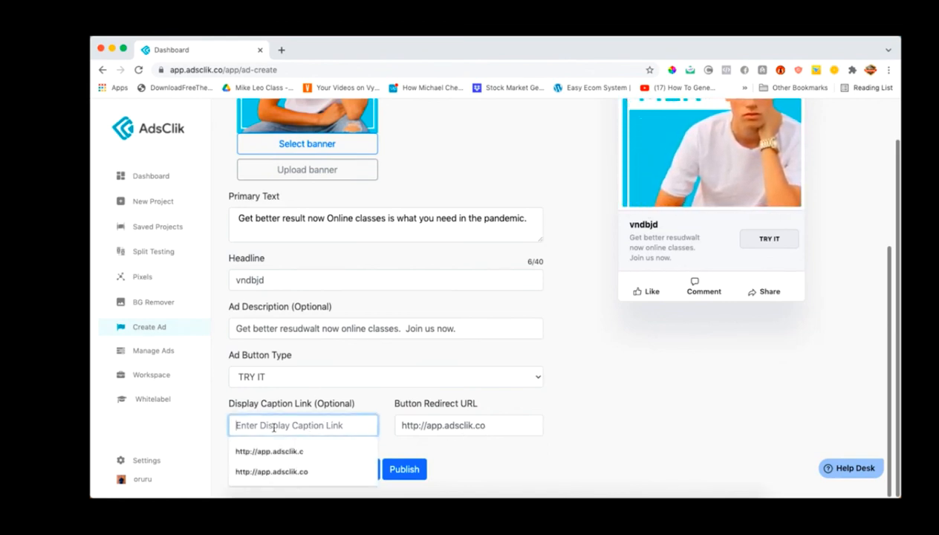
pyautogui.click(272, 471)
pyautogui.click(473, 448)
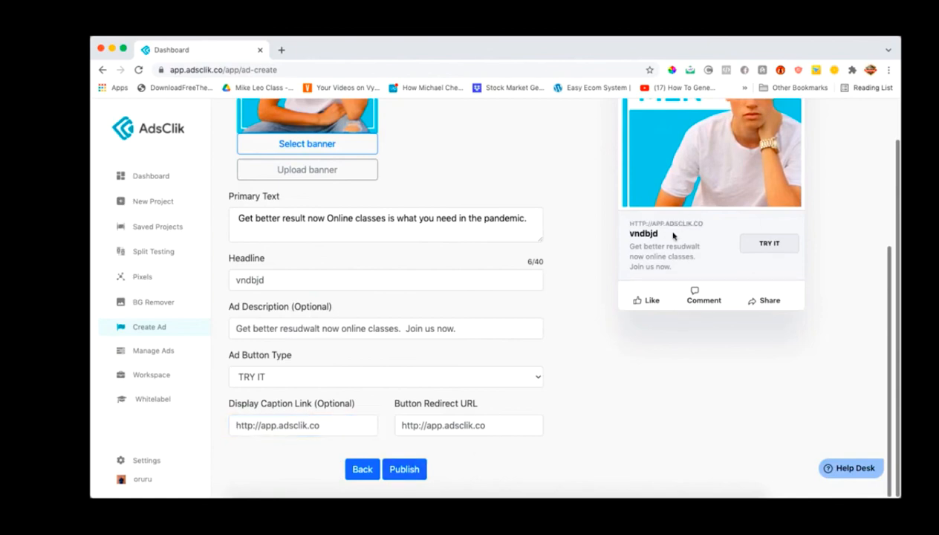
pyautogui.scroll(5, 598, 338)
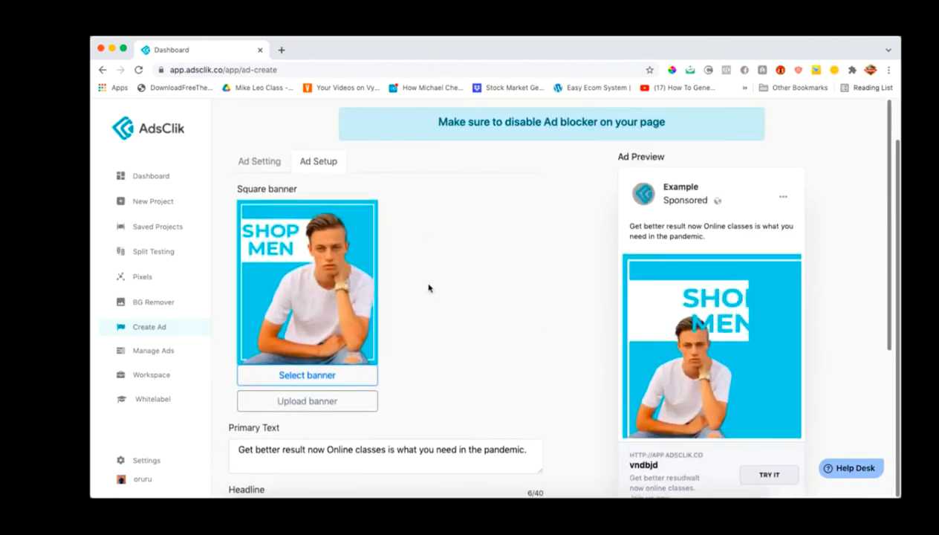
pyautogui.scroll(-5, 402, 356)
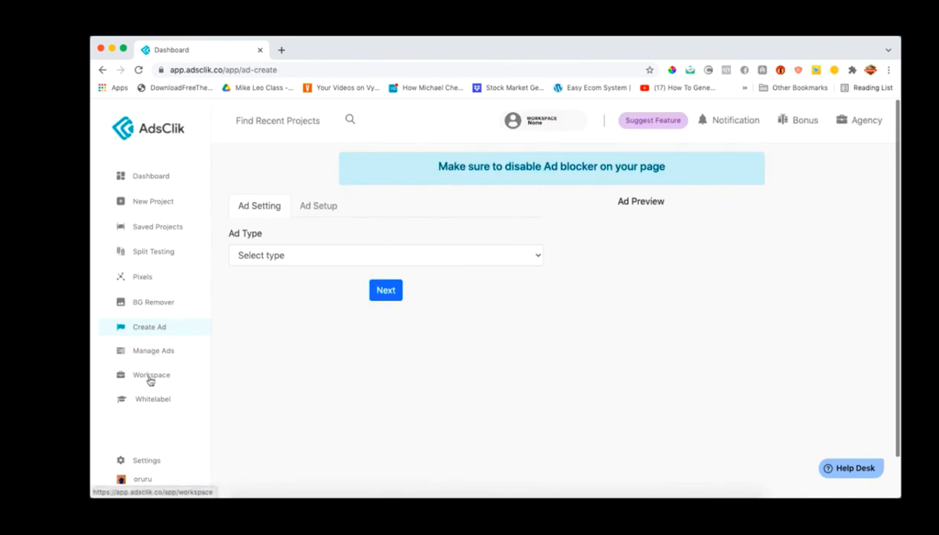
# Start a new workspace named "new workspace 009" with the slug swd and the location Djibouti
pyautogui.click(150, 378)
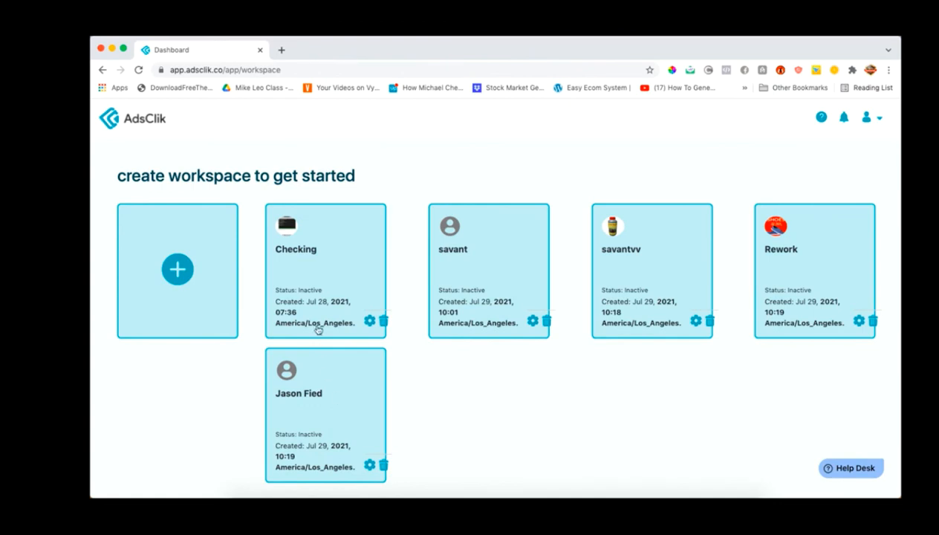
pyautogui.click(179, 270)
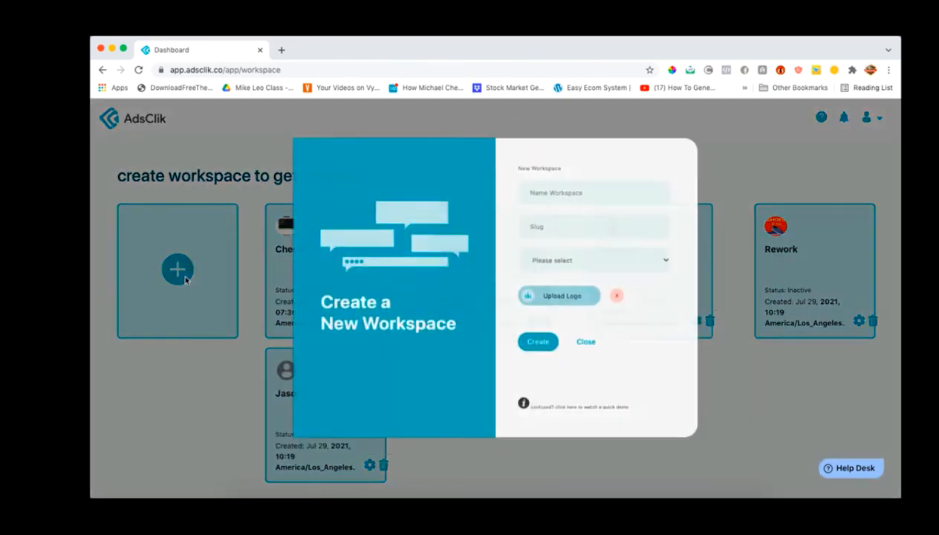
pyautogui.click(547, 209)
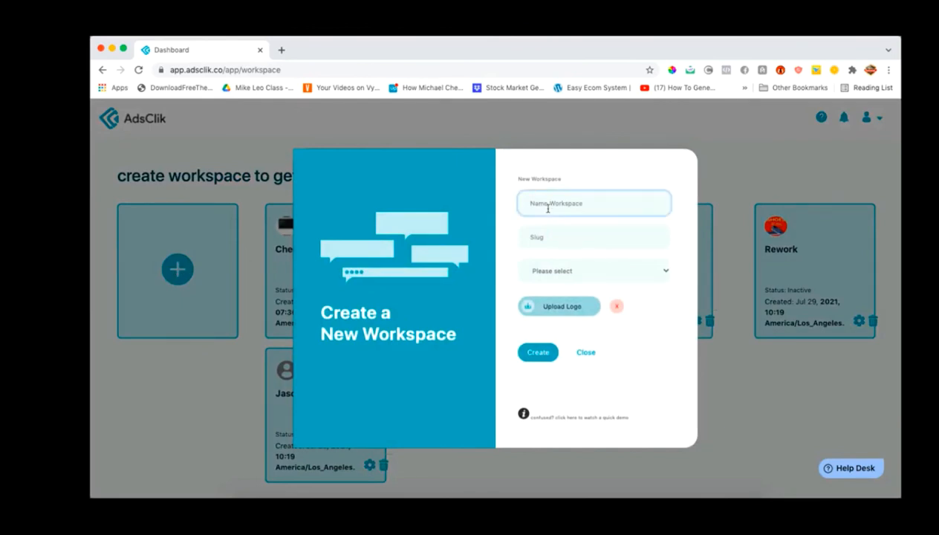
pyautogui.write('new workspace 009')
pyautogui.click(545, 234)
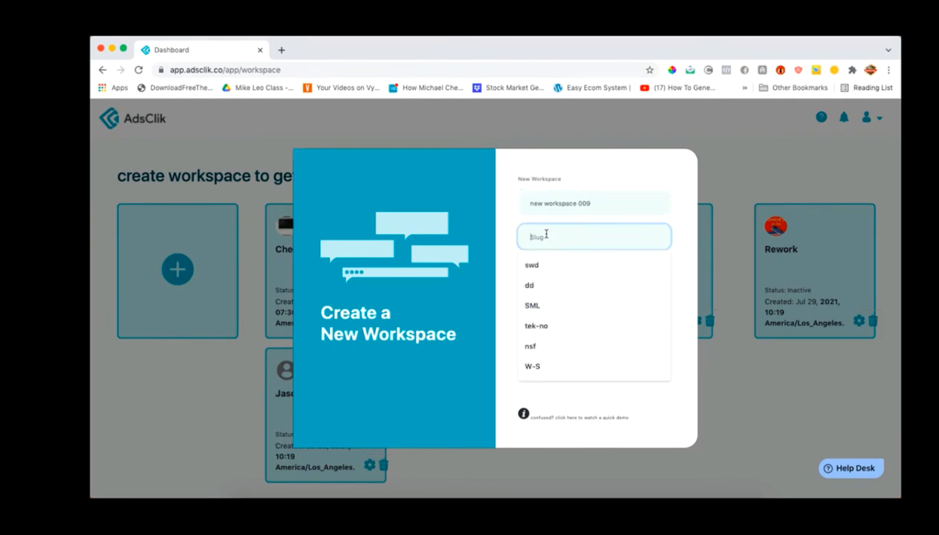
pyautogui.click(540, 266)
pyautogui.click(563, 271)
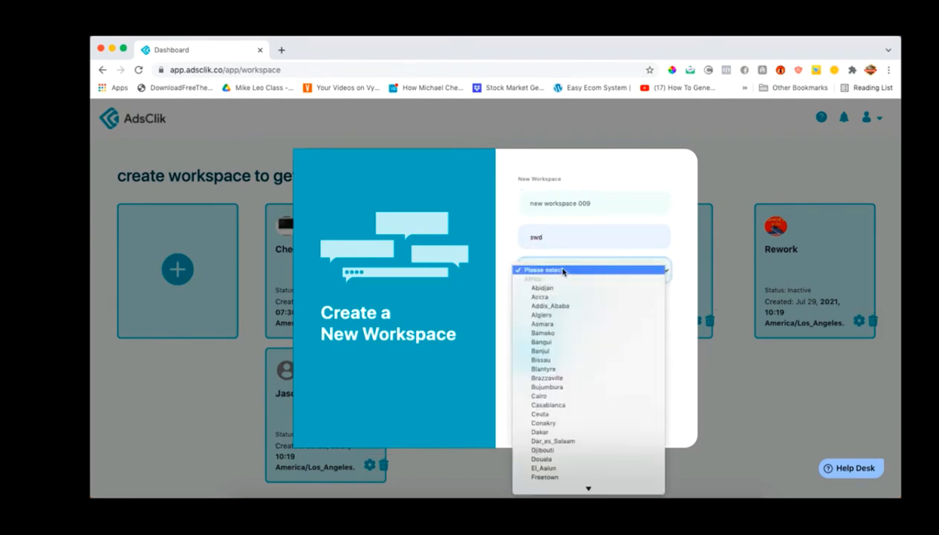
pyautogui.scroll(-3, 569, 297)
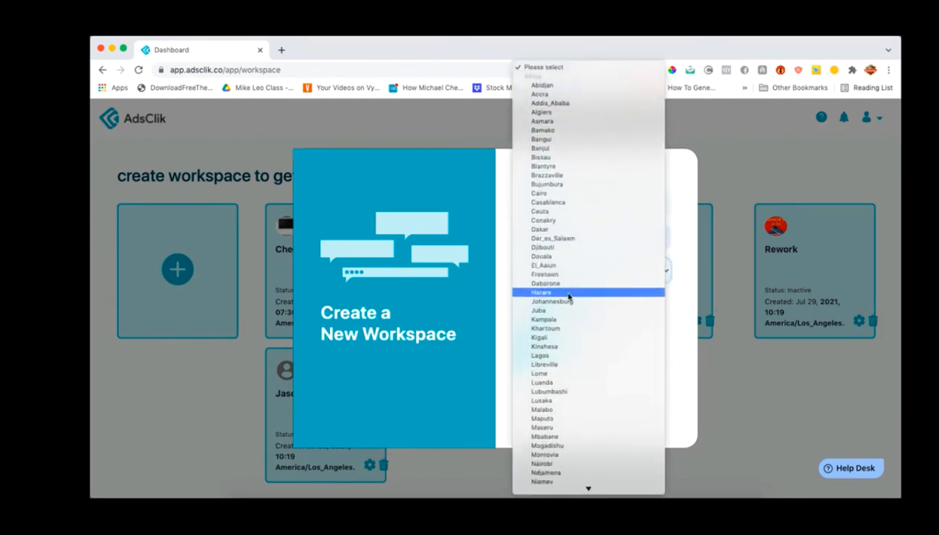
pyautogui.click(559, 248)
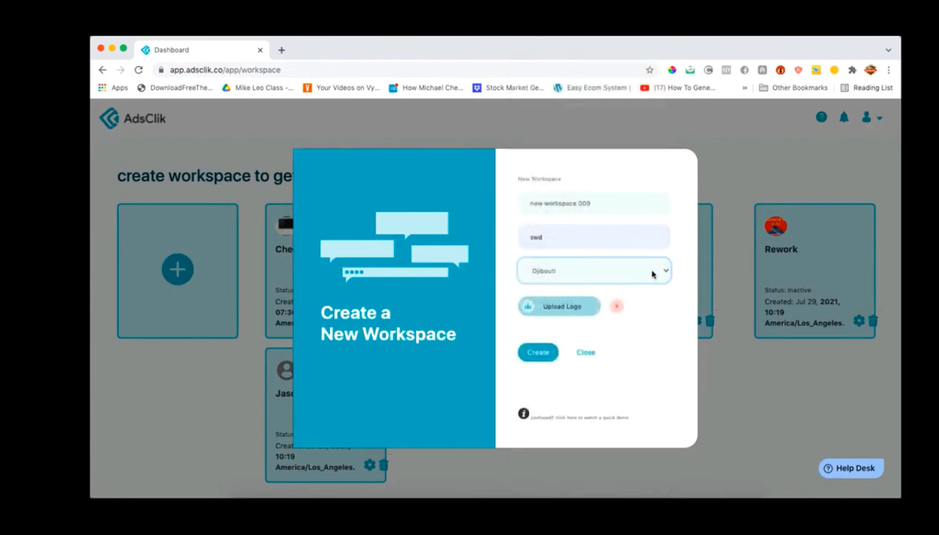
# Create the workspace with a logo image from the Downloads folder and switch to it
pyautogui.click(544, 305)
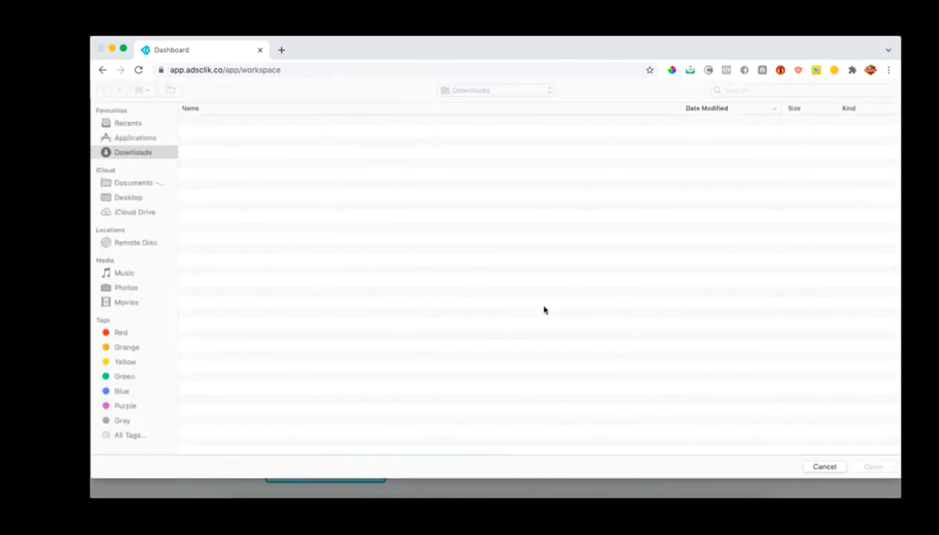
pyautogui.doubleClick(241, 218)
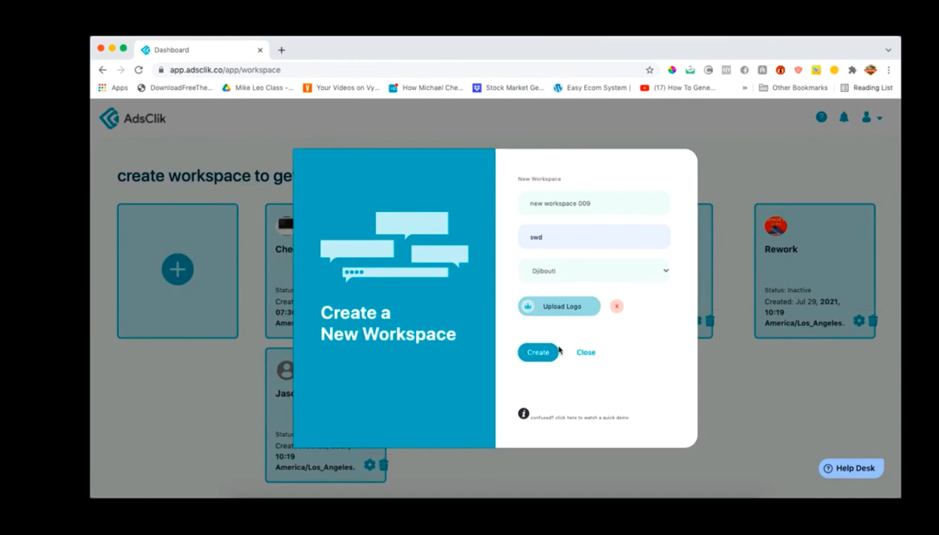
pyautogui.click(546, 355)
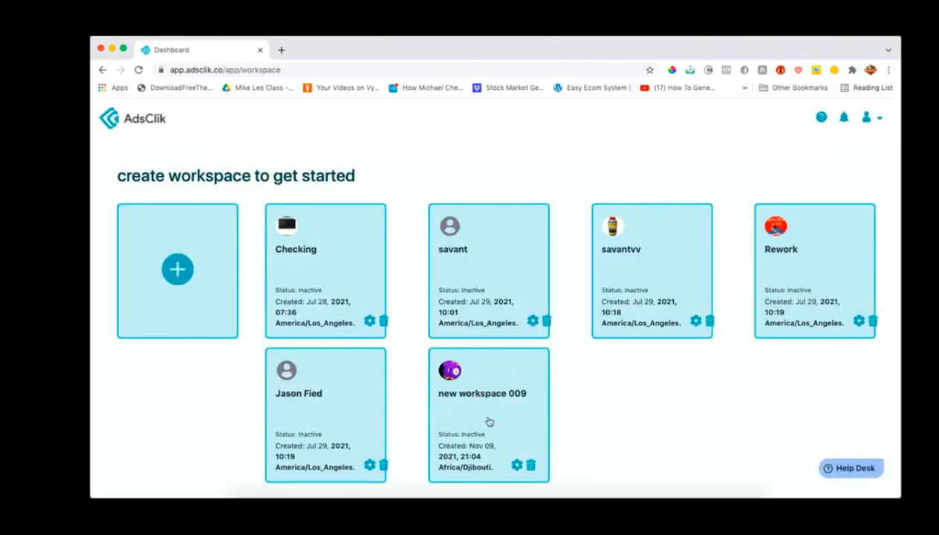
pyautogui.click(516, 466)
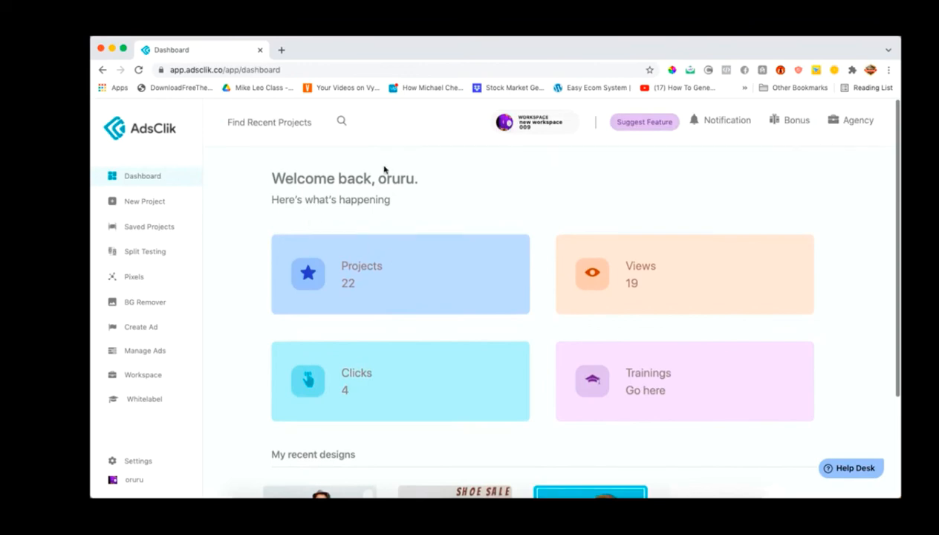
# Look at the whitelabel versions and examine the status options of the trafficburst.net host
pyautogui.click(144, 401)
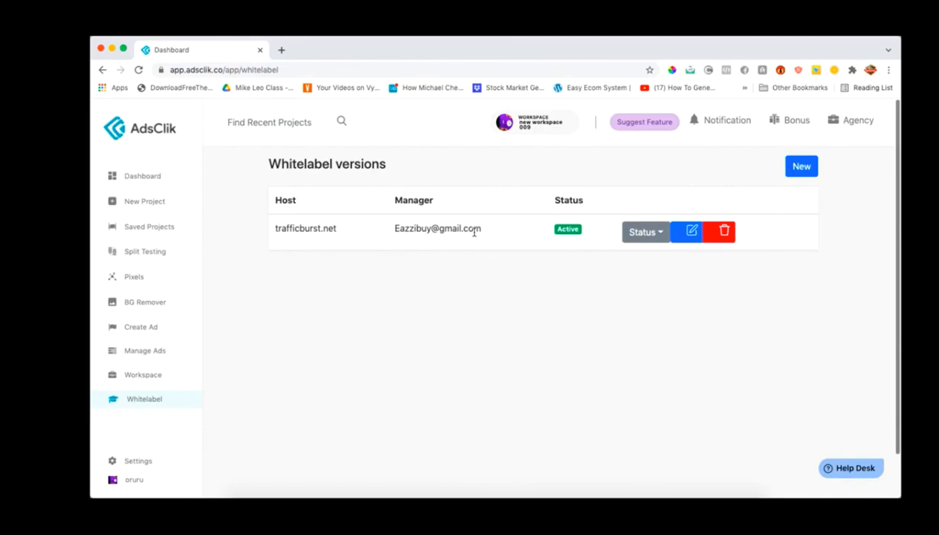
pyautogui.click(646, 233)
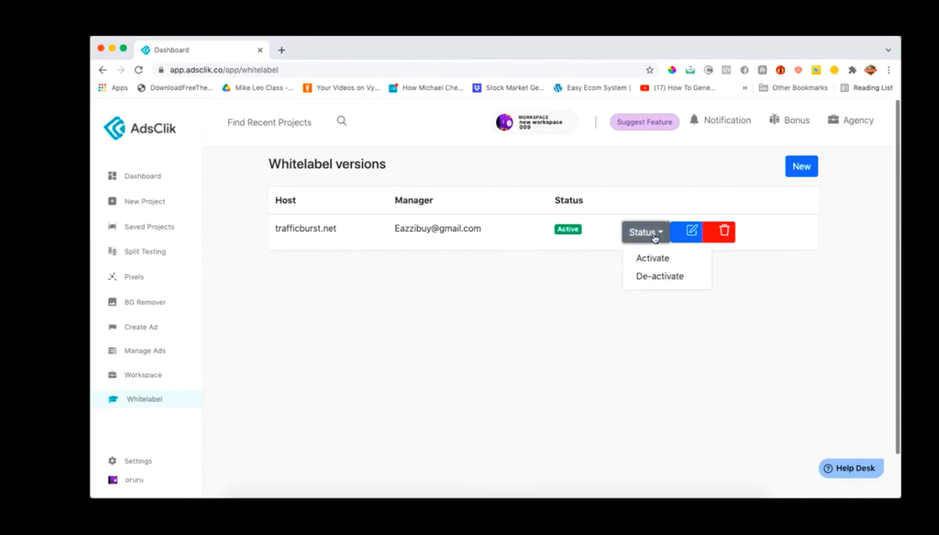
pyautogui.click(624, 264)
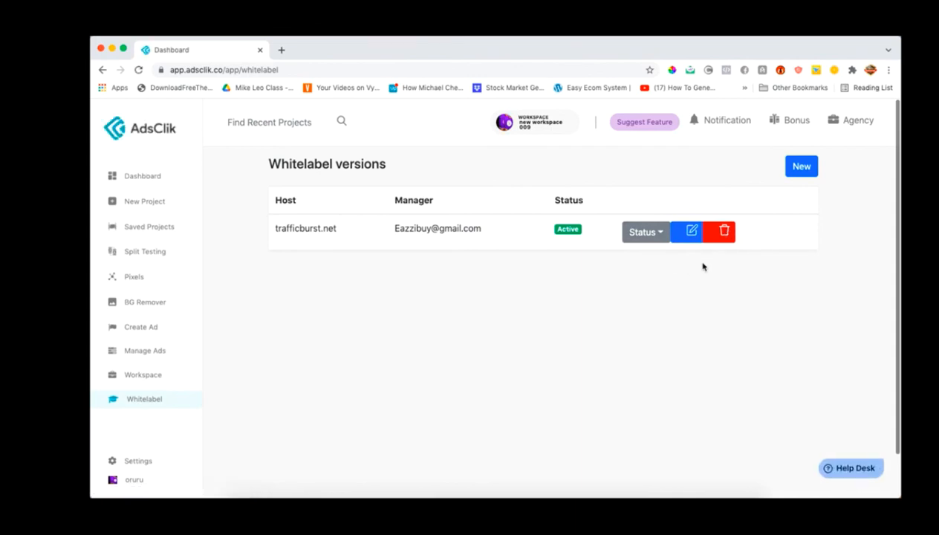
pyautogui.click(658, 243)
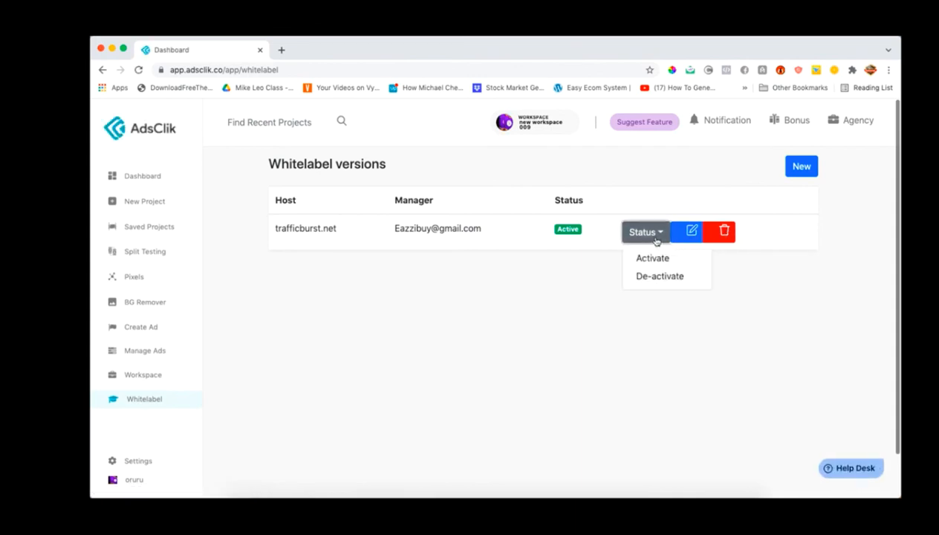
pyautogui.click(660, 312)
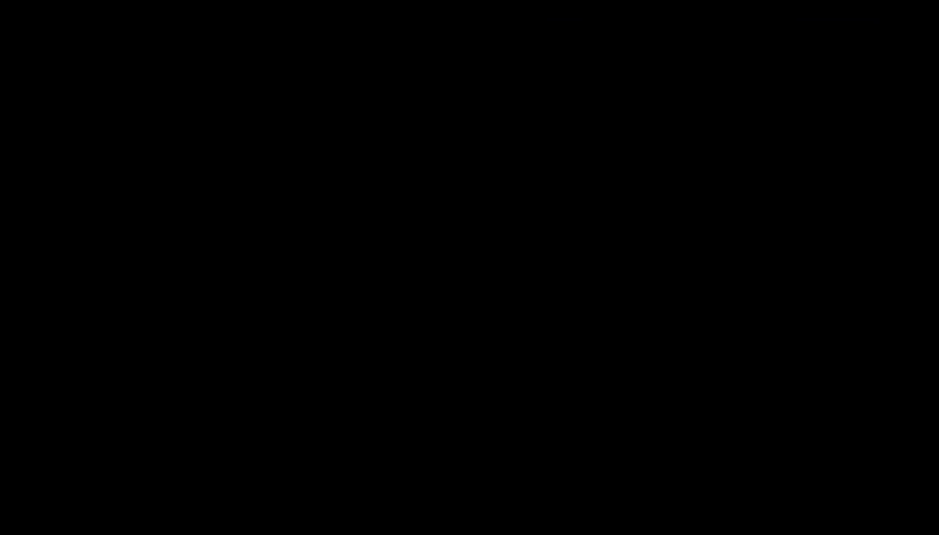